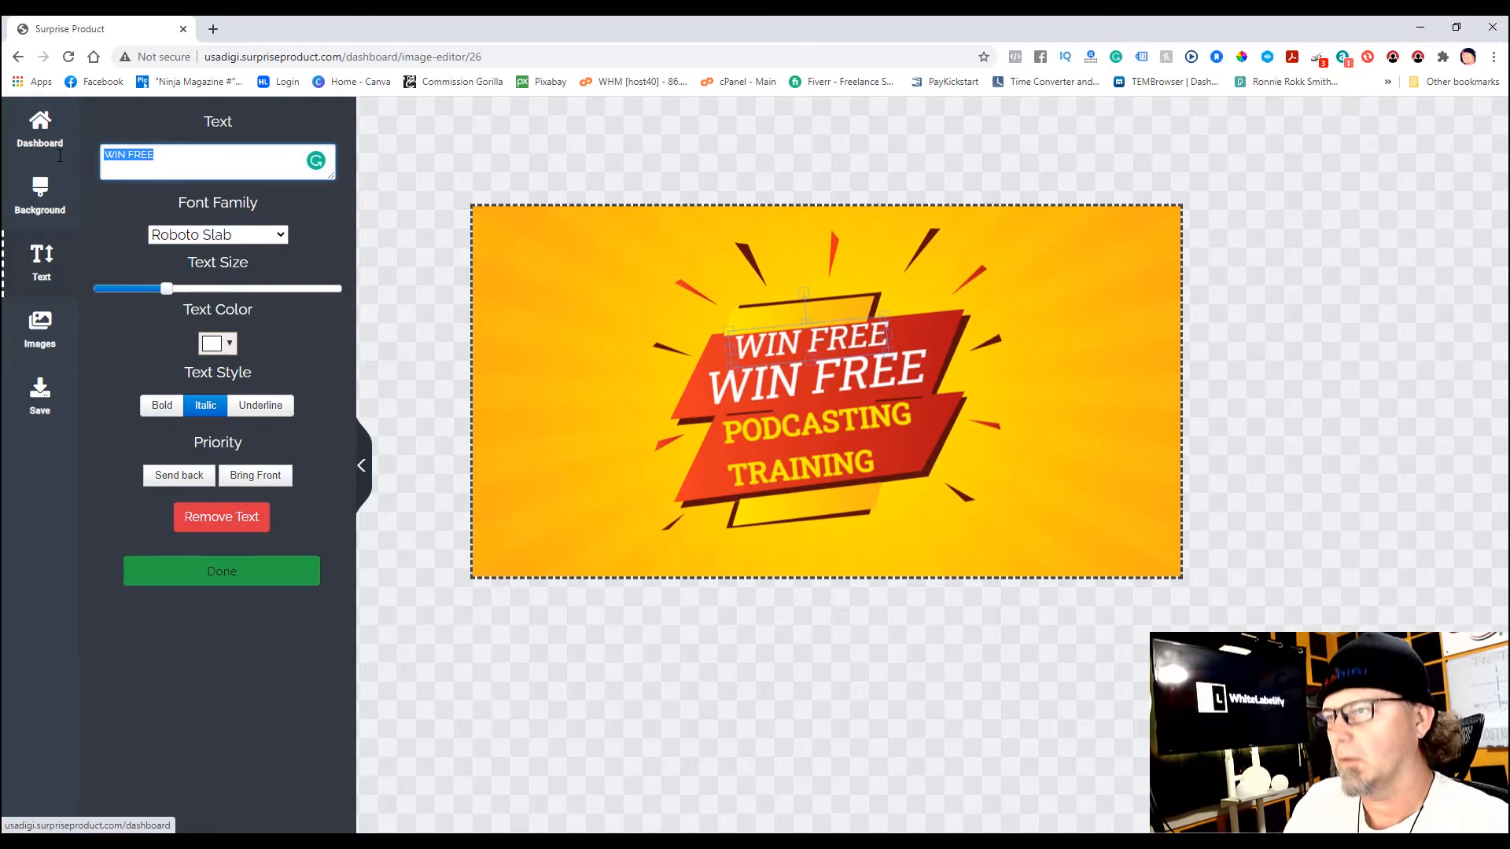
- Change the banner's top line to WANNA' and nudge it slightly right
{"action": "type", "text": "WANNA"}
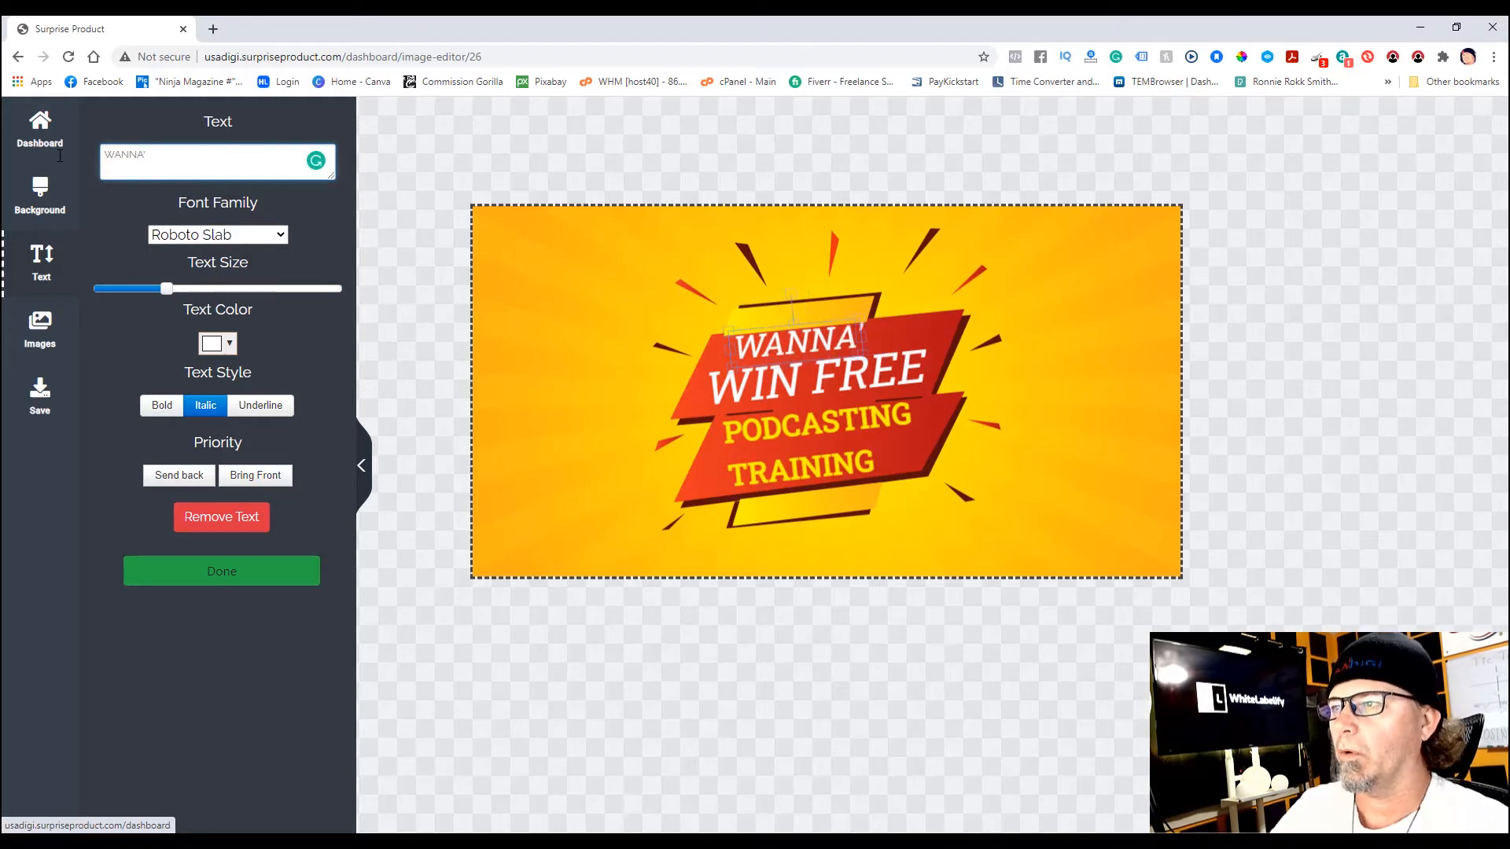
{"action": "left_click", "coordinate": [853, 388]}
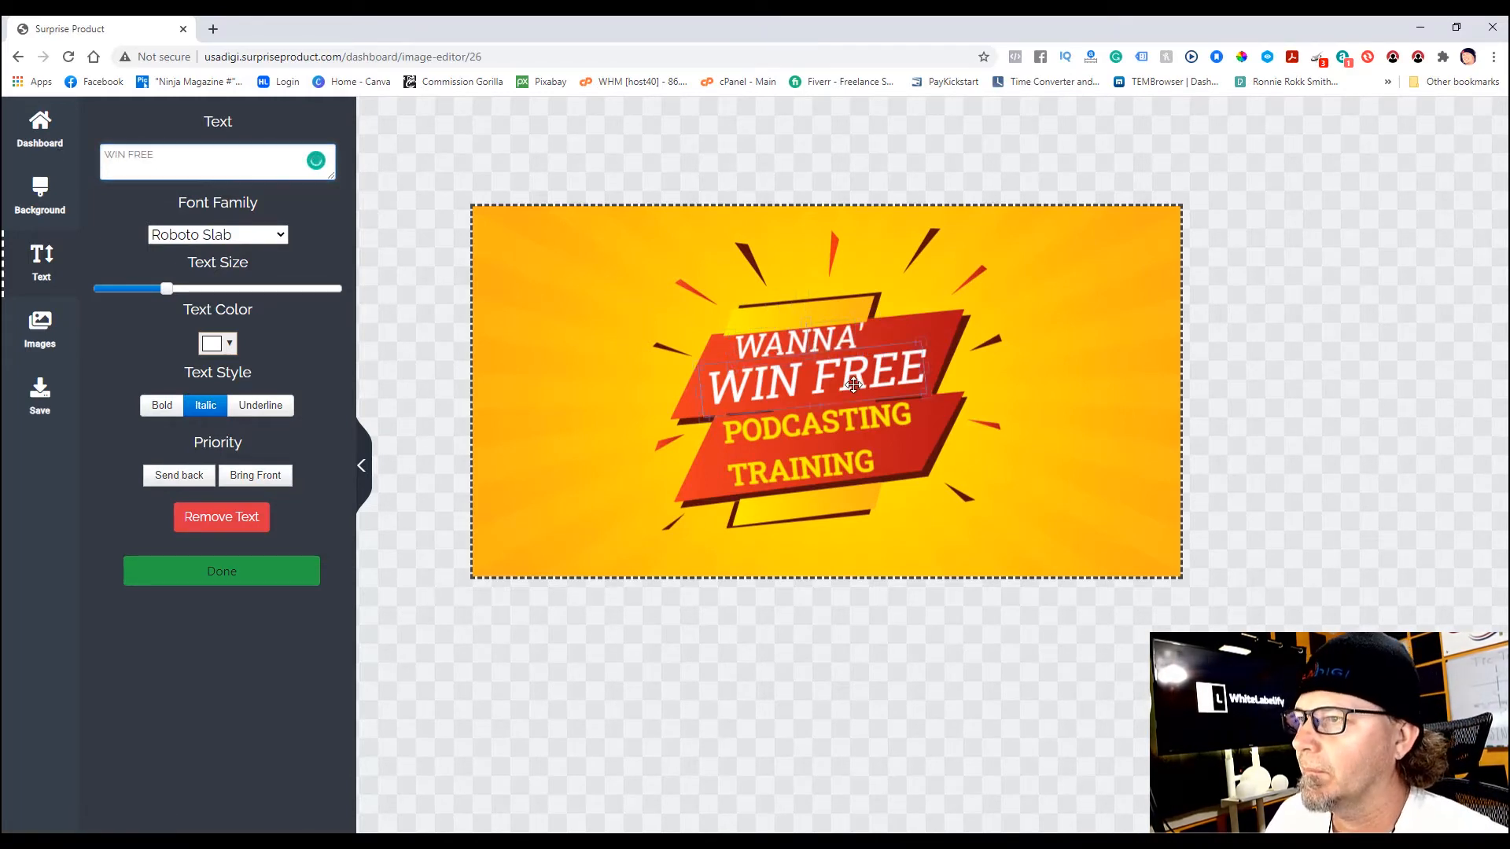
{"action": "left_click_drag", "start_coordinate": [836, 349], "coordinate": [855, 349]}
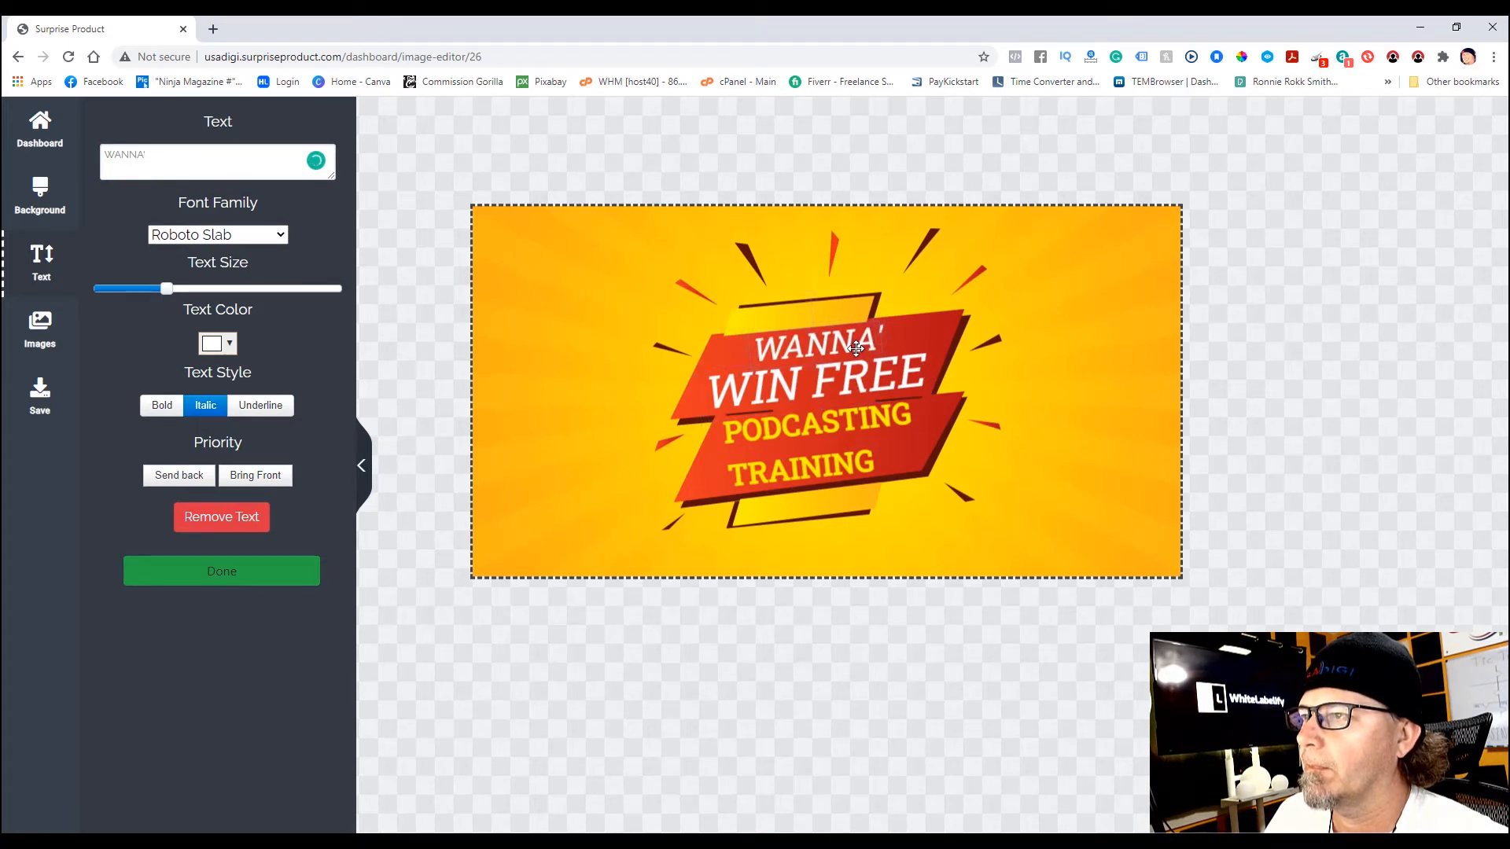
{"action": "left_click", "coordinate": [580, 409]}
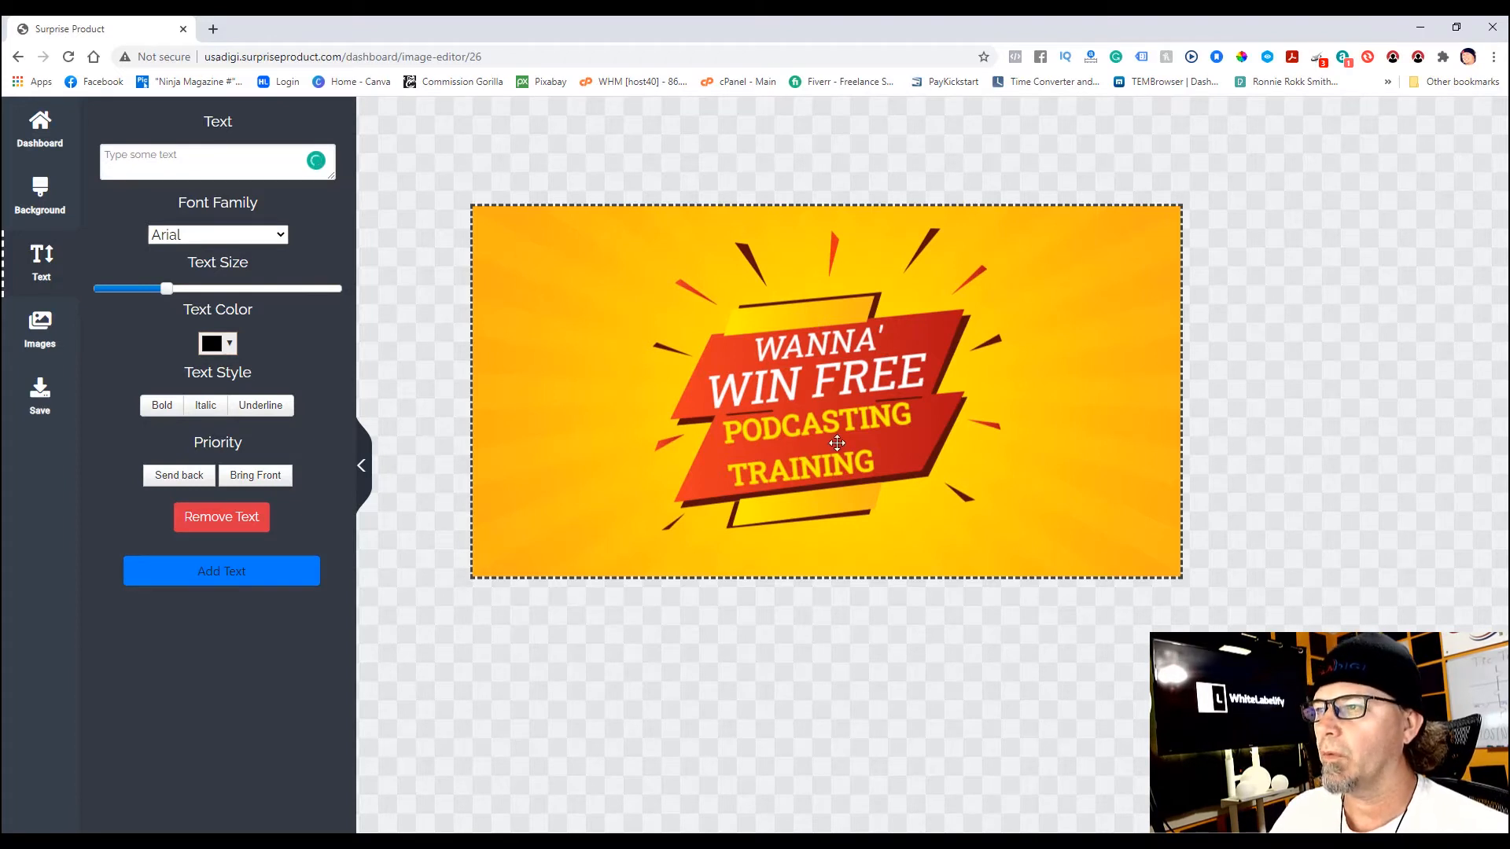
{"action": "left_click", "coordinate": [361, 465]}
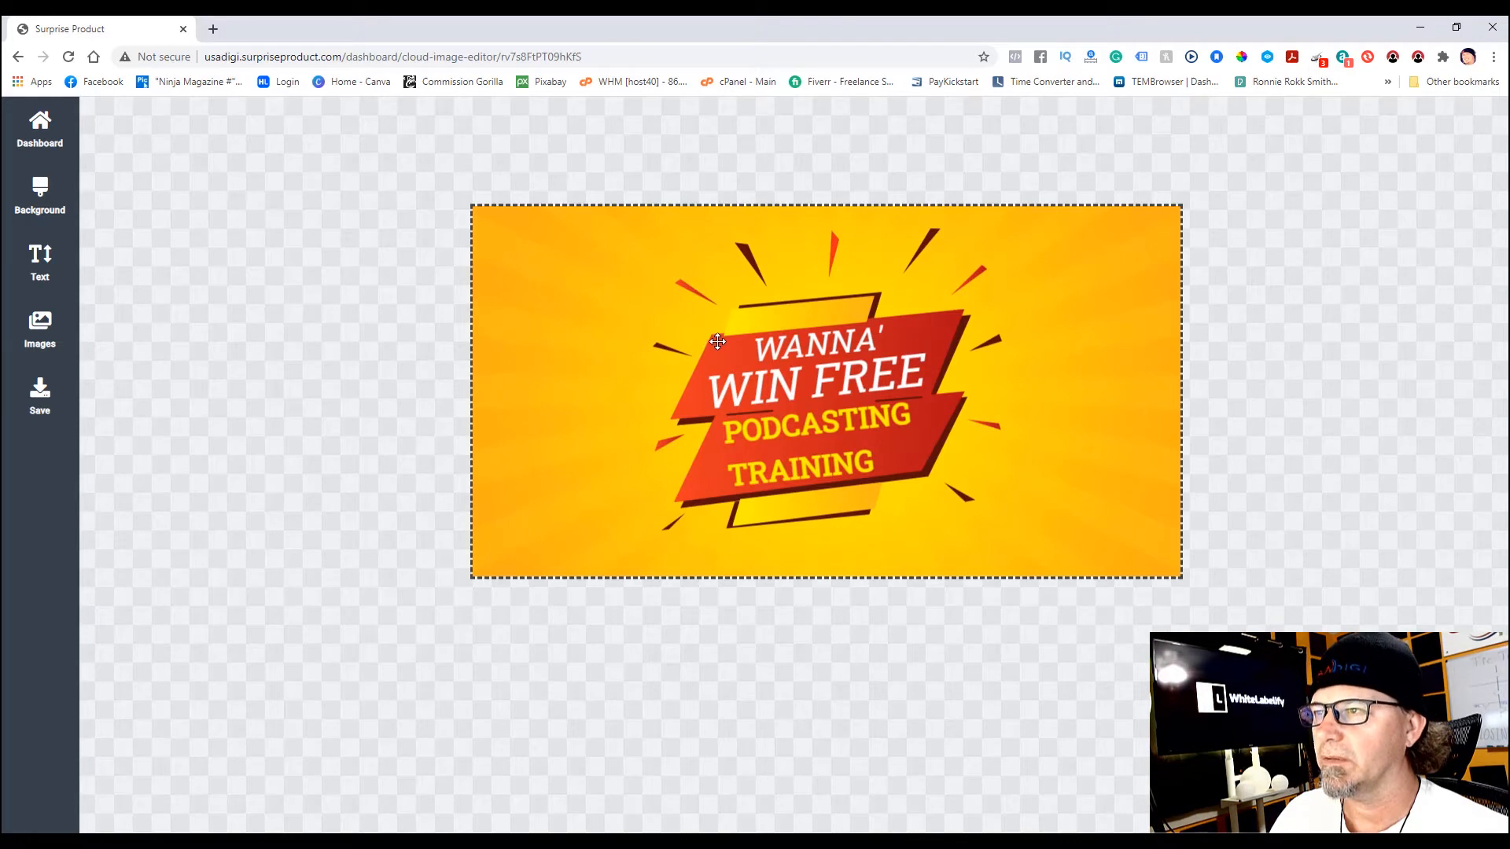
- Move the red banner graphic left, then drag WANNA', WIN FREE and PODCASTING TRAINING onto it
{"action": "left_click_drag", "start_coordinate": [717, 340], "coordinate": [559, 329]}
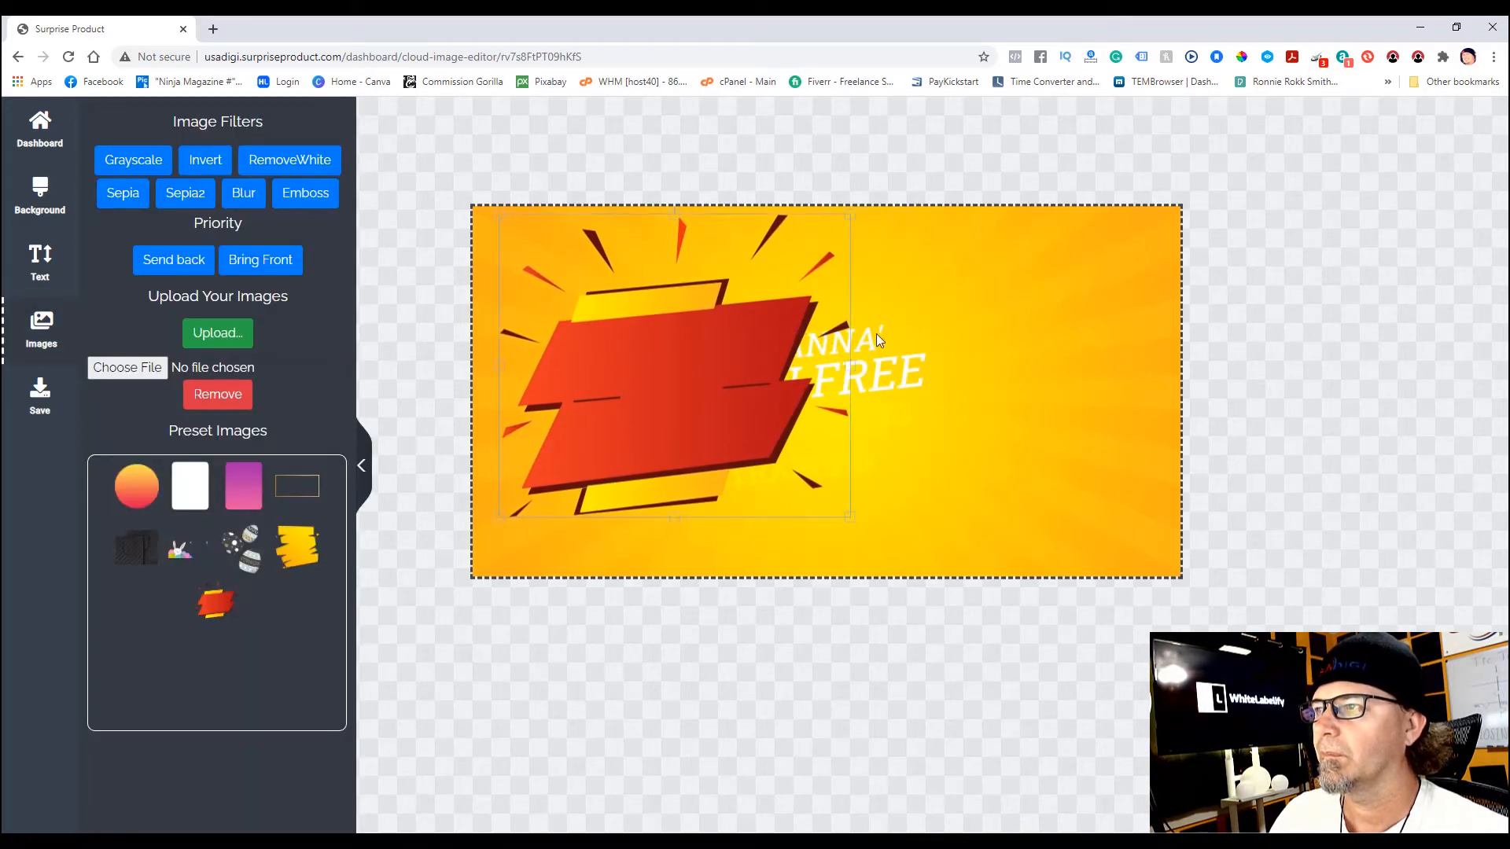
{"action": "left_click", "coordinate": [871, 338]}
{"action": "left_click_drag", "start_coordinate": [846, 338], "coordinate": [683, 337]}
{"action": "left_click_drag", "start_coordinate": [832, 379], "coordinate": [673, 364]}
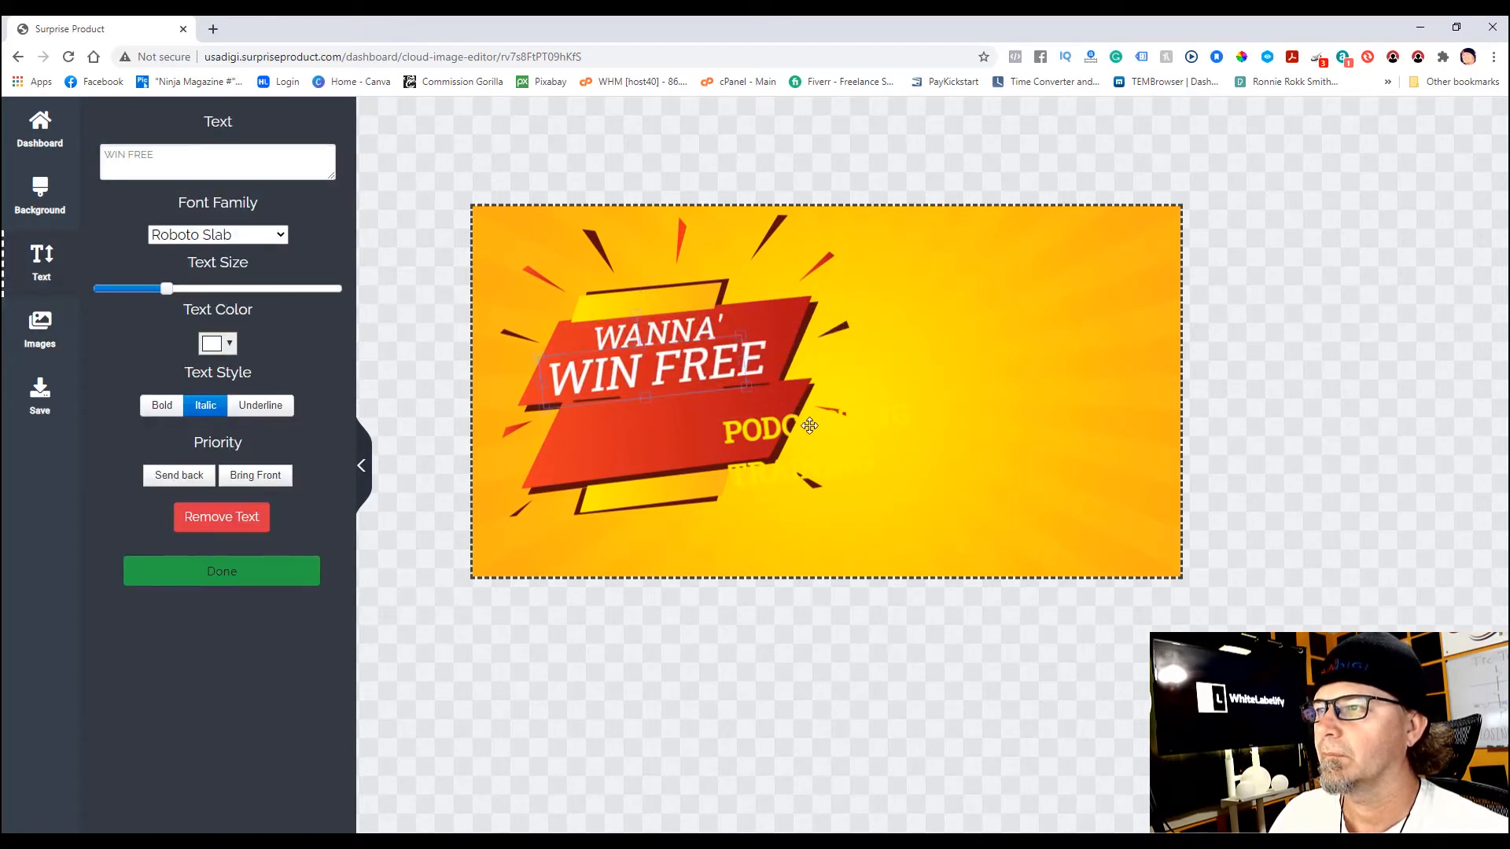
{"action": "left_click_drag", "start_coordinate": [808, 430], "coordinate": [655, 413]}
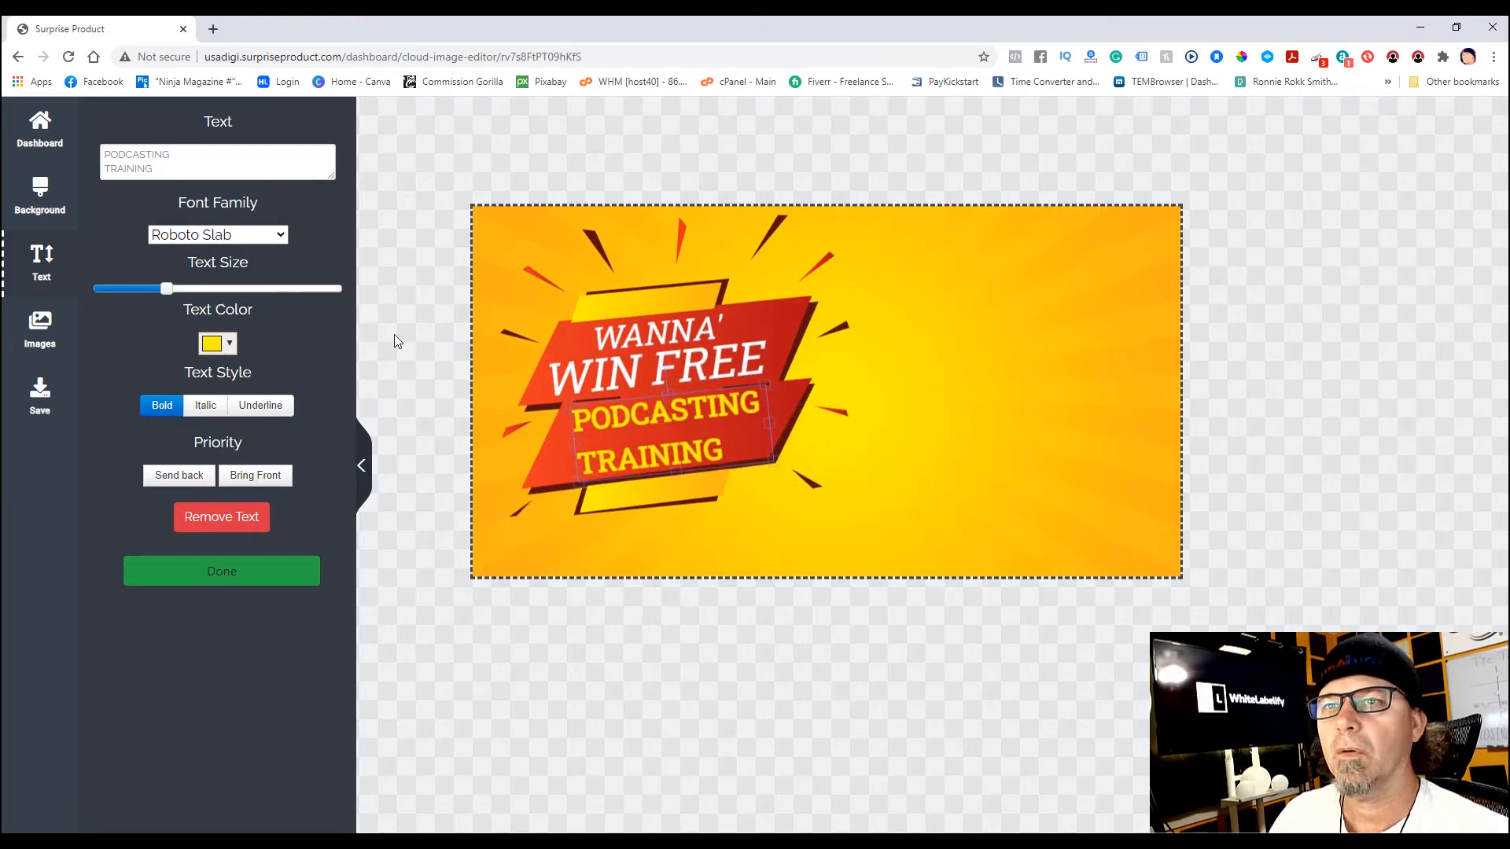
{"action": "left_click", "coordinate": [40, 322]}
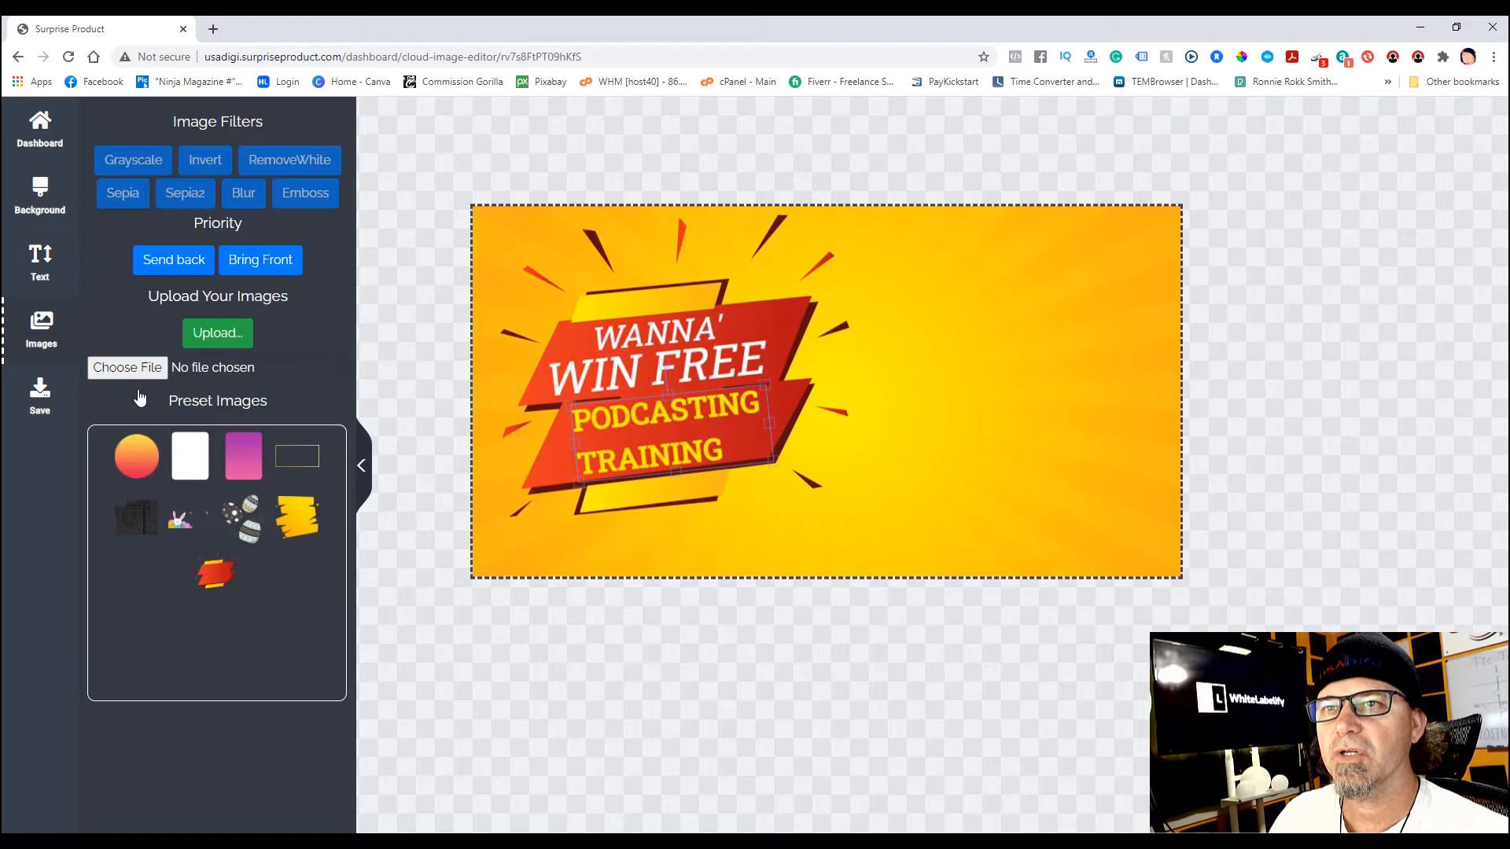
- Upload the Make Money Doing Podcasting image from Downloads onto the canvas
{"action": "left_click", "coordinate": [213, 331]}
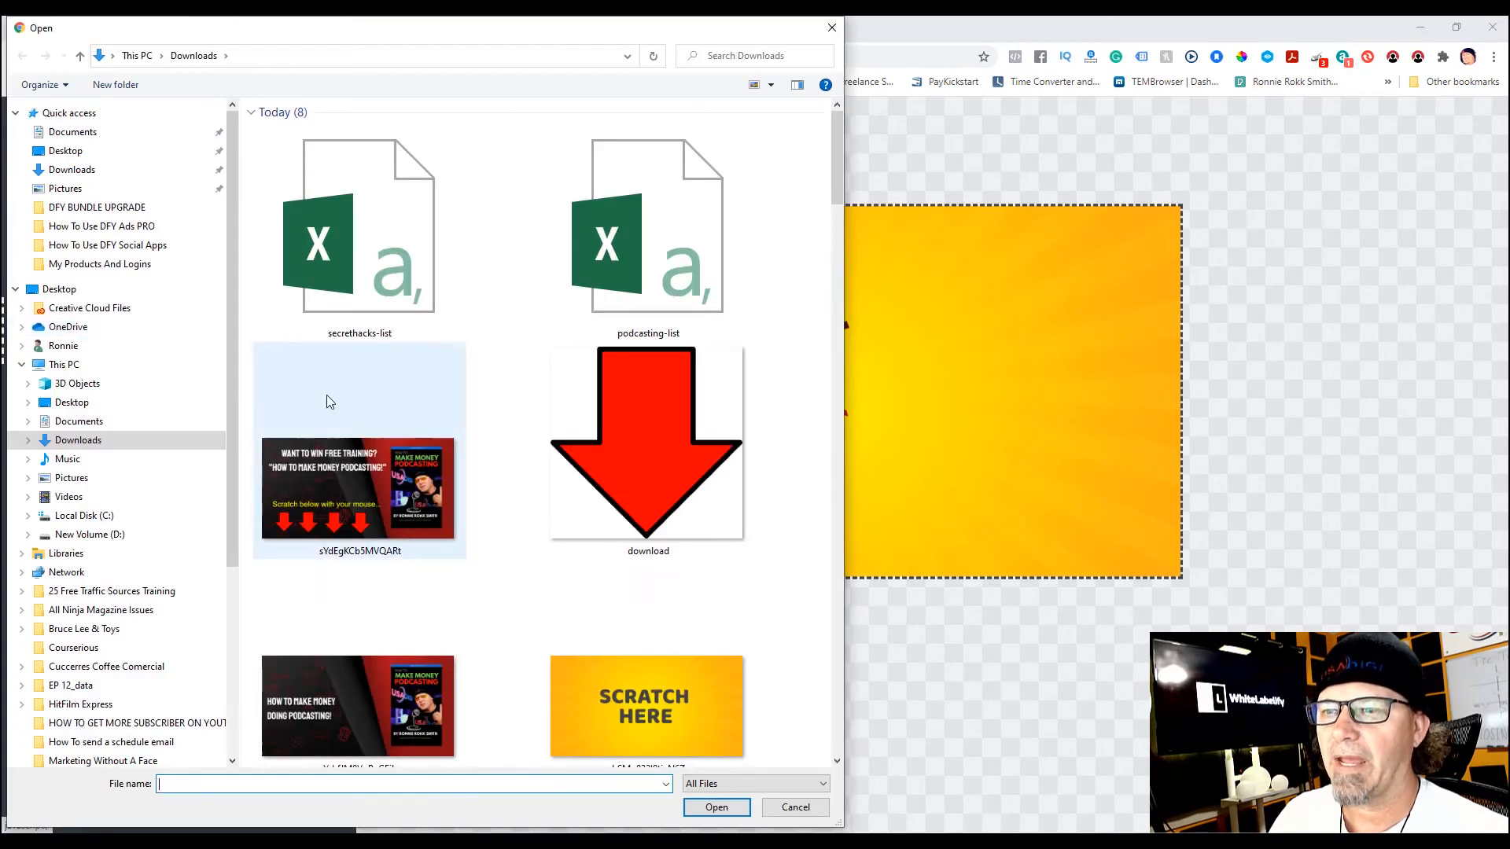
{"action": "scroll", "coordinate": [672, 197], "scroll_direction": "down", "scroll_amount": 15}
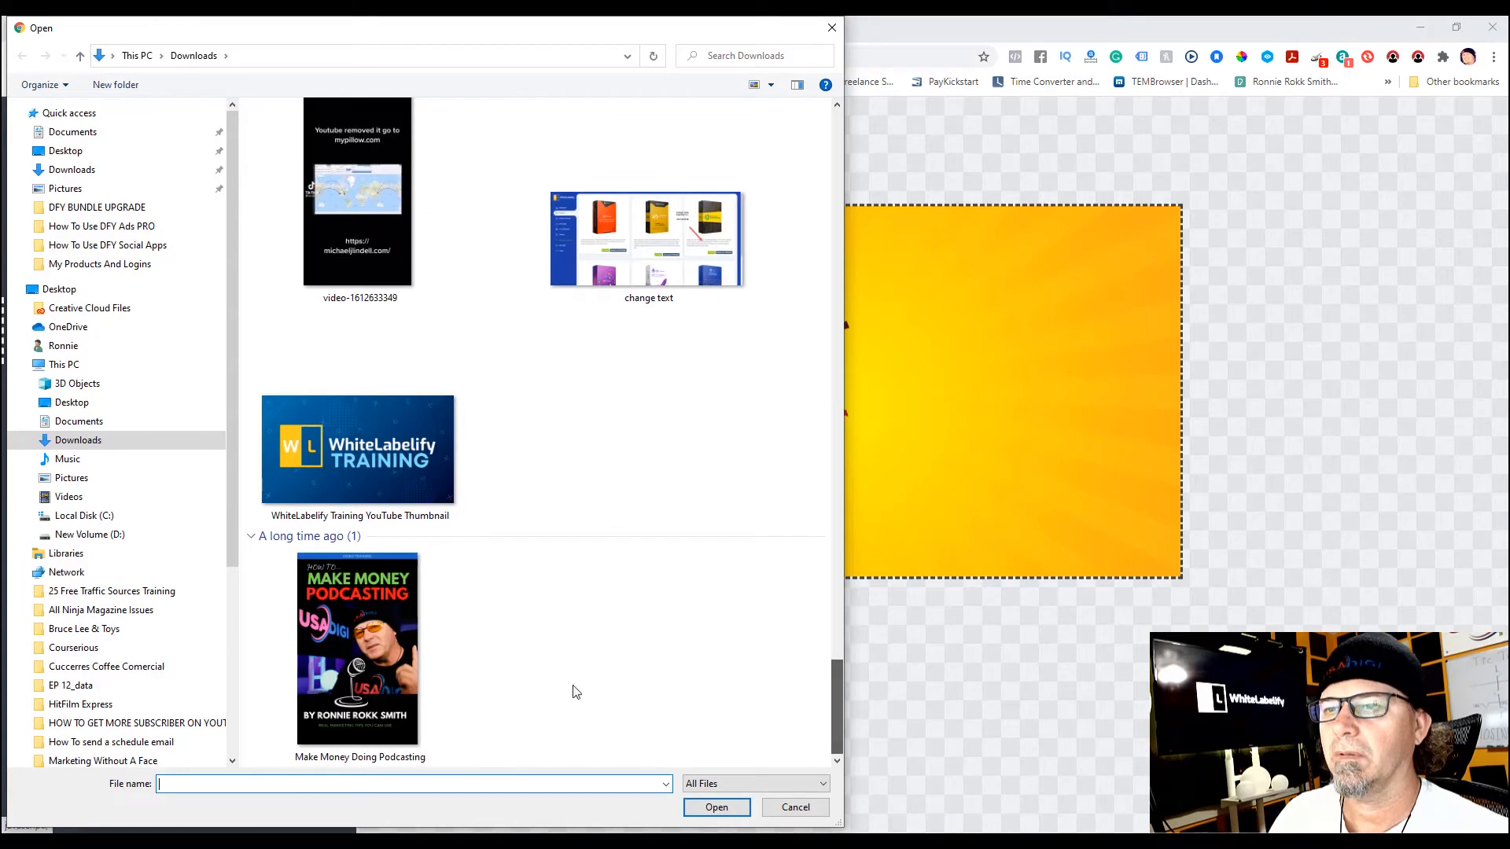
{"action": "double_click", "coordinate": [335, 662]}
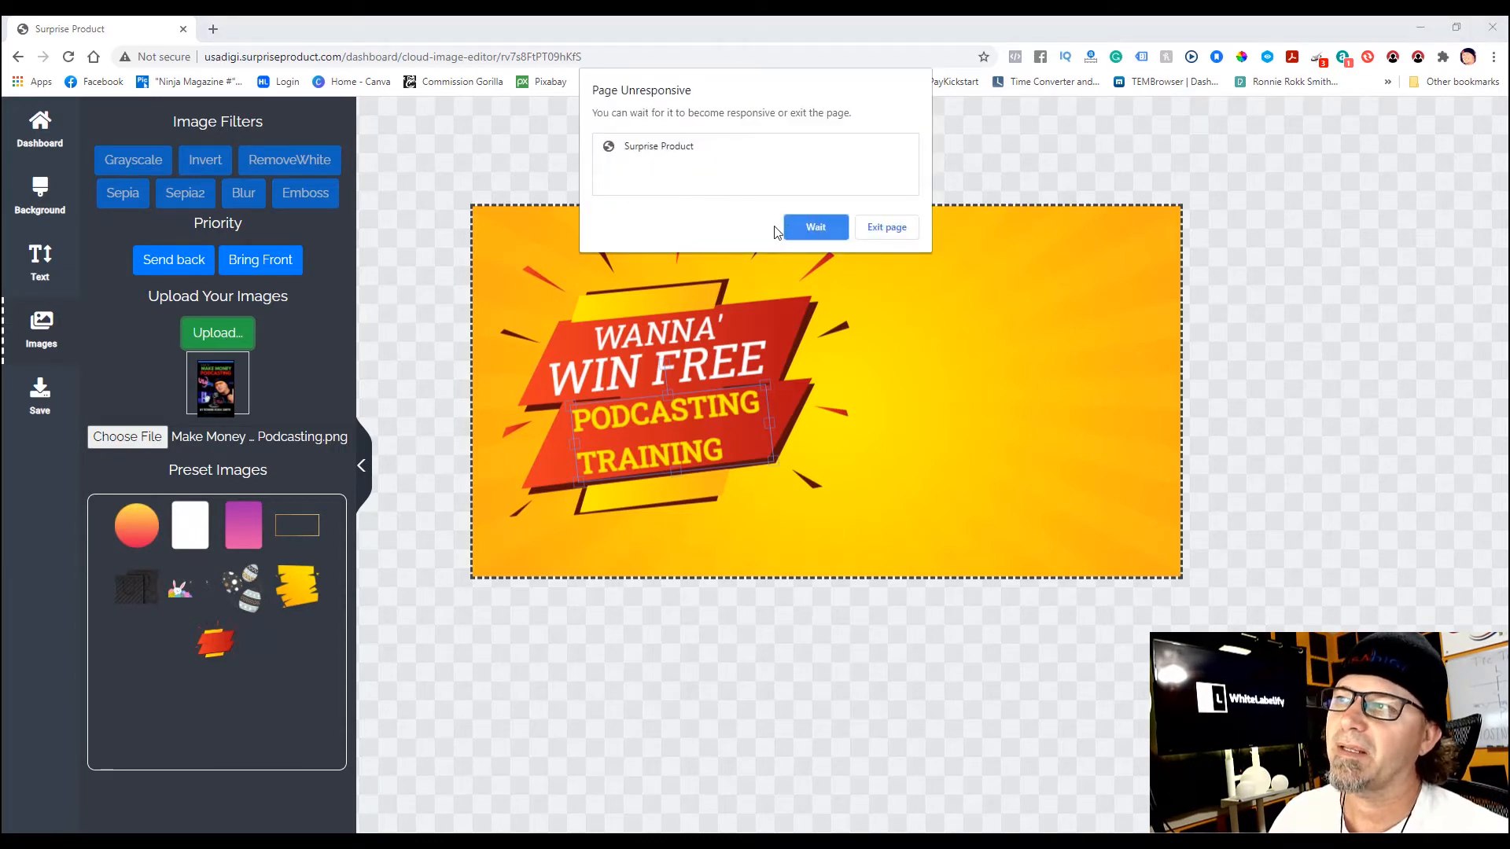
{"action": "left_click", "coordinate": [817, 229]}
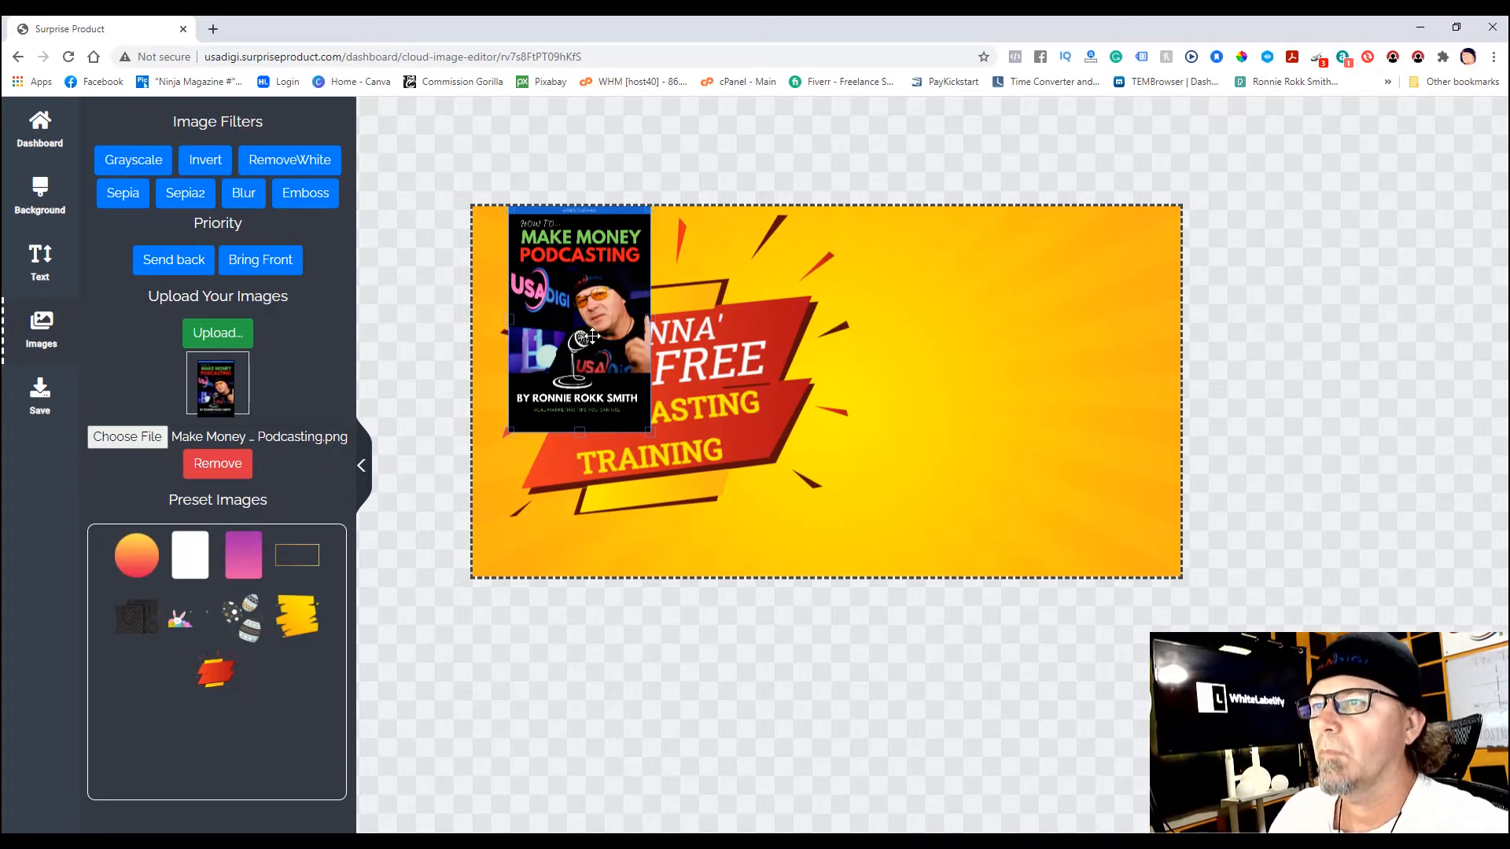
- Move the podcasting cover to the banner's right side and enlarge it to near full height
{"action": "left_click_drag", "start_coordinate": [593, 337], "coordinate": [1024, 403]}
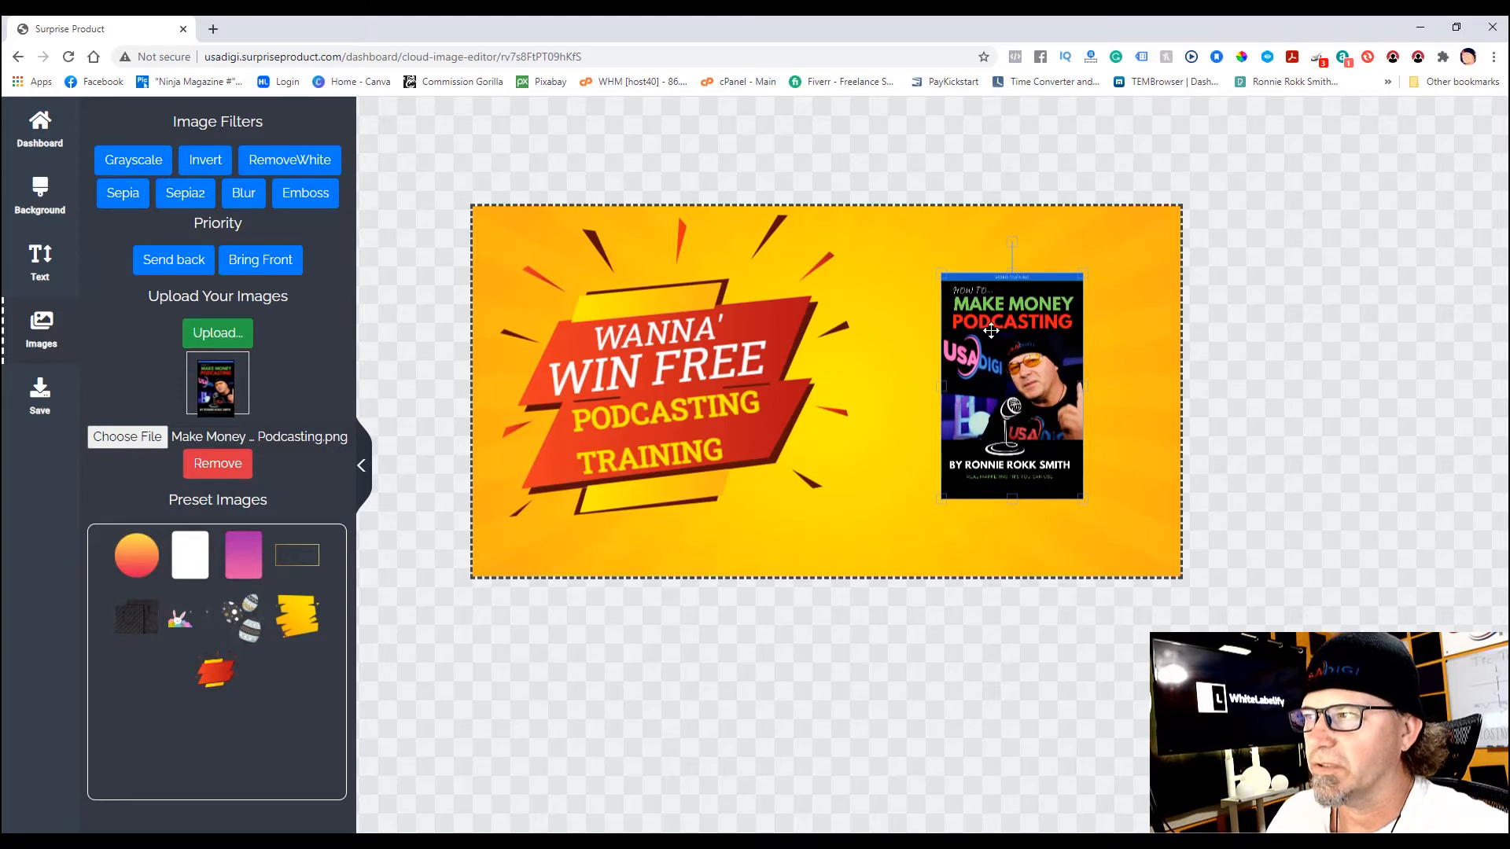
{"action": "left_click_drag", "start_coordinate": [942, 271], "coordinate": [918, 238]}
{"action": "left_click_drag", "start_coordinate": [1083, 498], "coordinate": [1038, 478]}
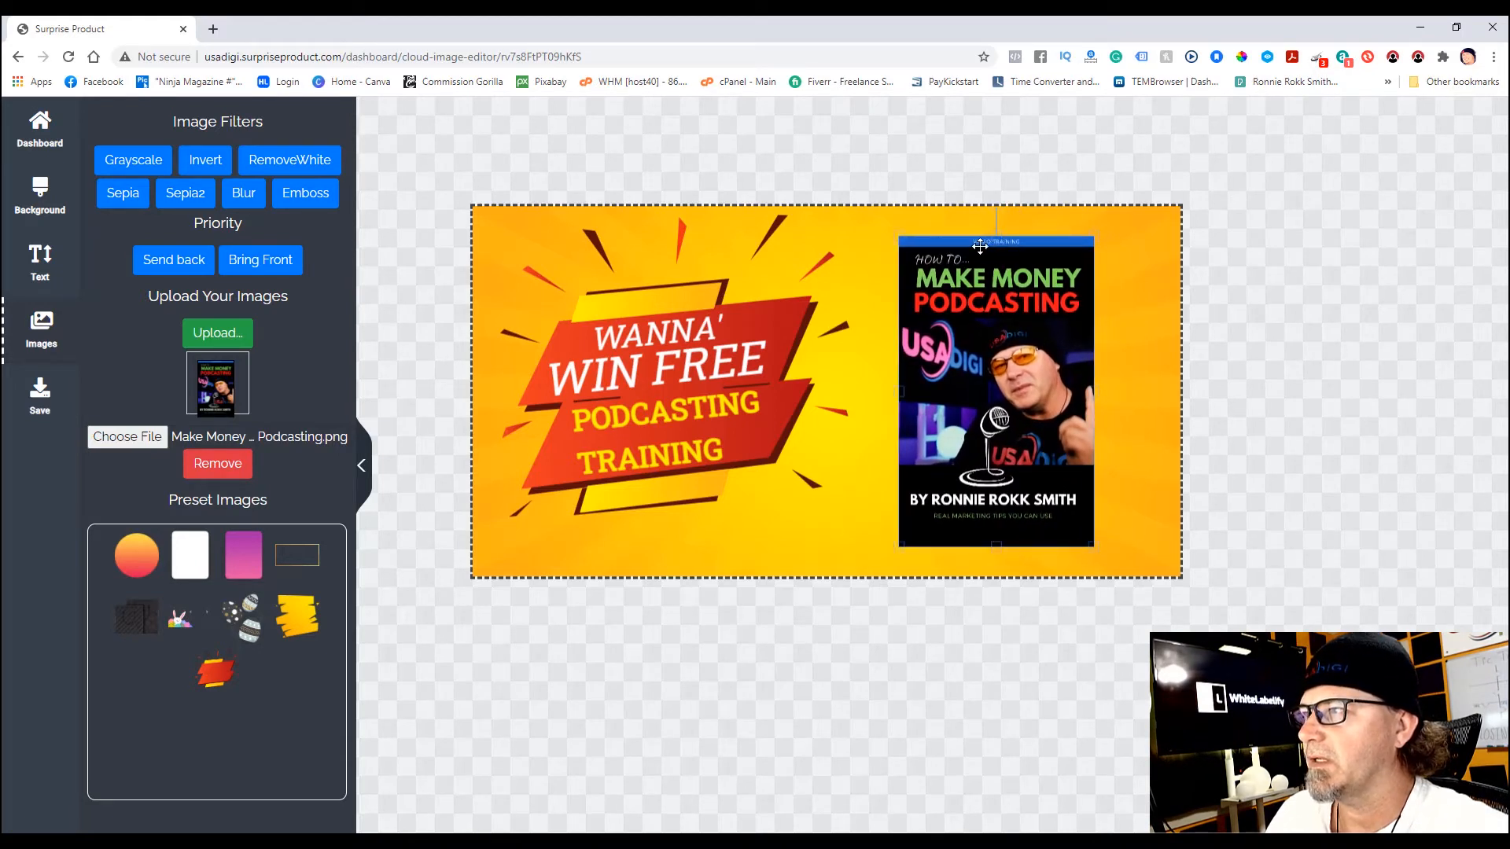
{"action": "left_click_drag", "start_coordinate": [898, 238], "coordinate": [891, 224]}
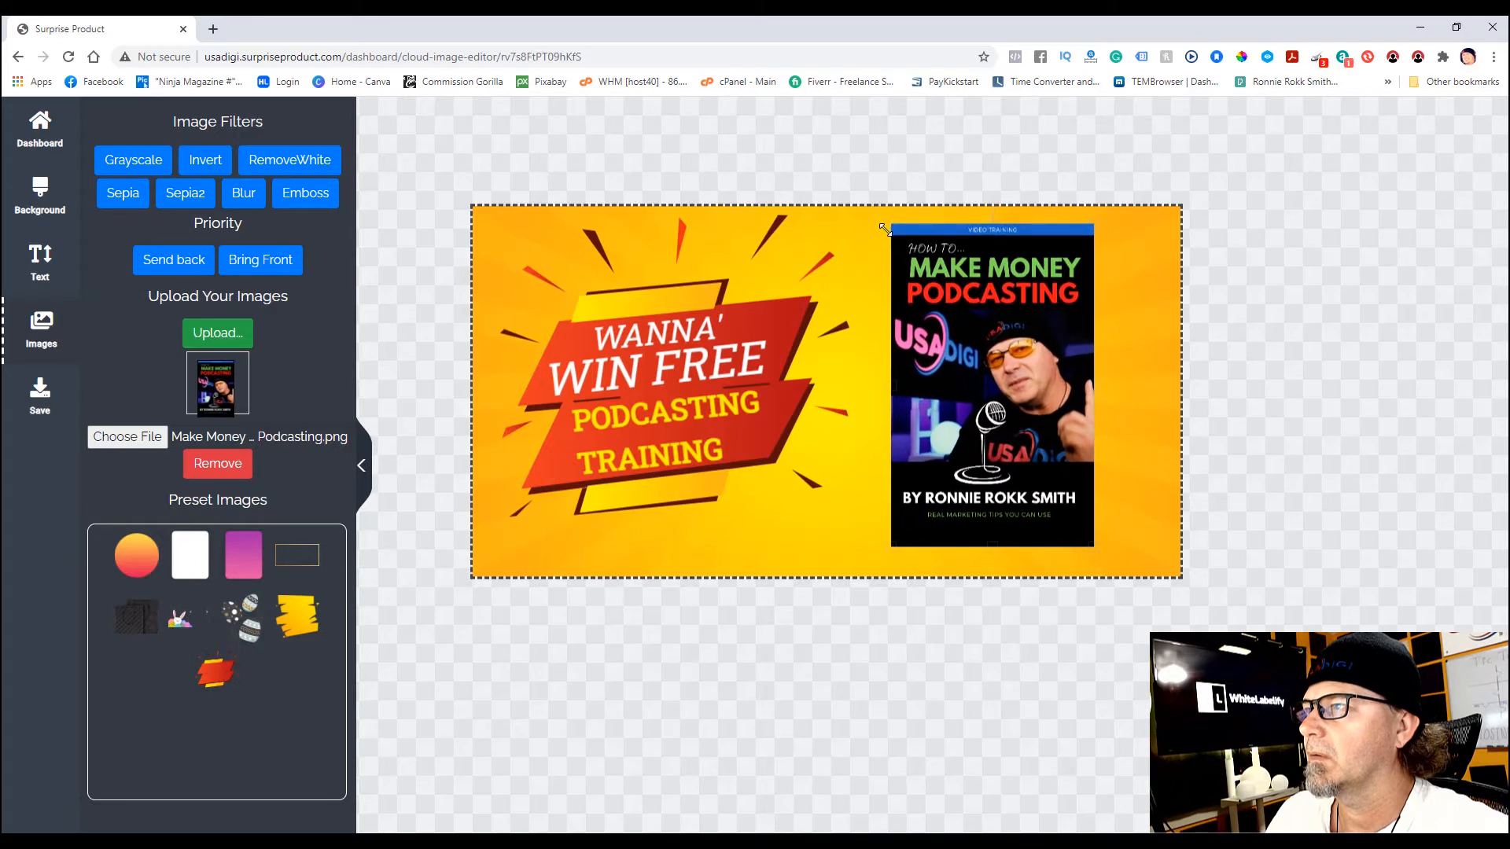
{"action": "left_click_drag", "start_coordinate": [1096, 544], "coordinate": [1111, 555]}
{"action": "left_click_drag", "start_coordinate": [1054, 510], "coordinate": [1071, 507]}
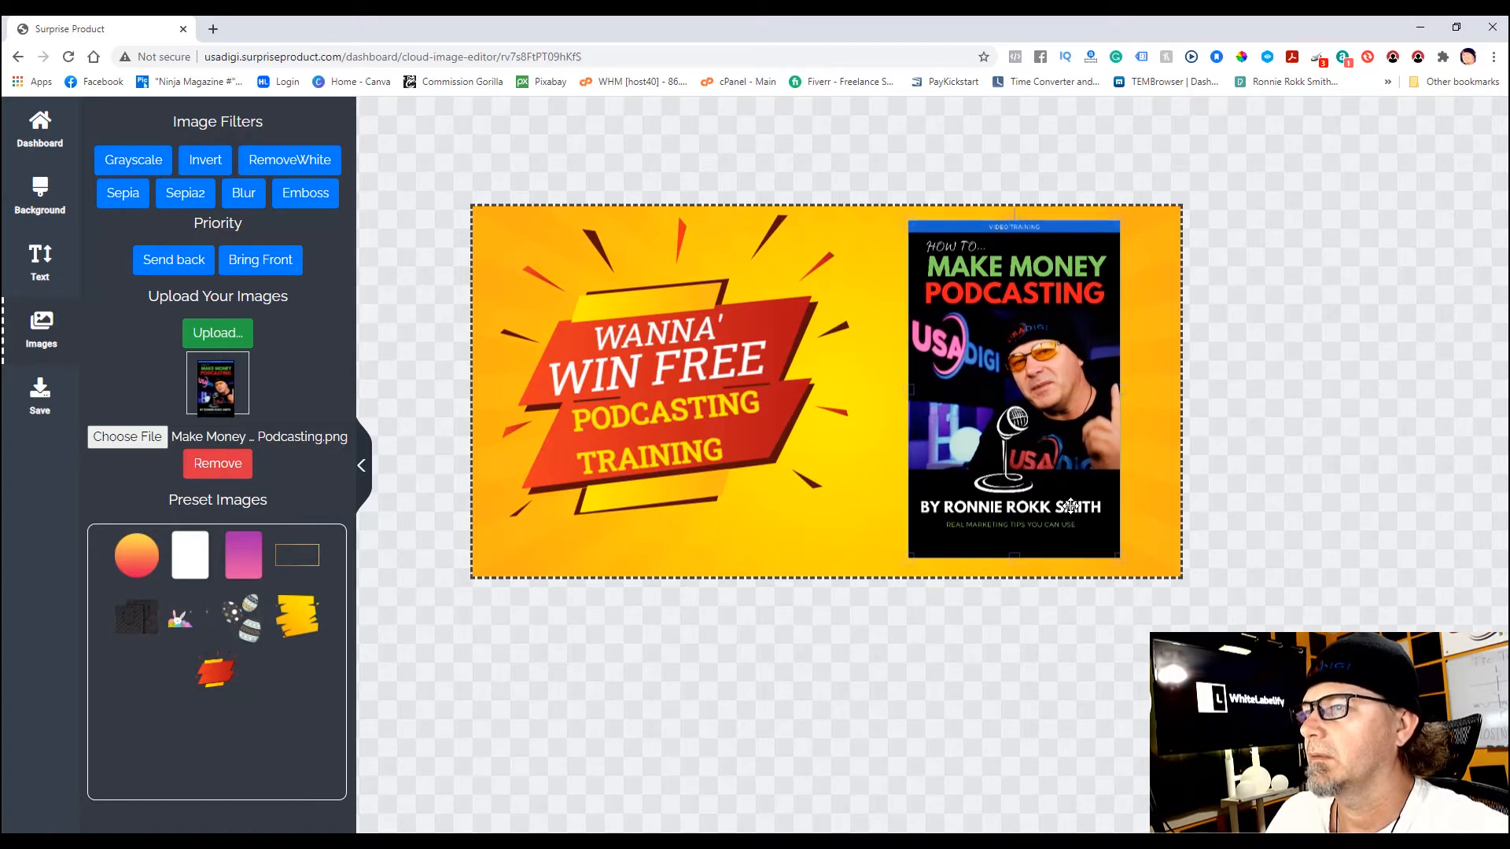
{"action": "left_click", "coordinate": [41, 395]}
- Save the design to the cloud with the name PODCASTING HEADER 3
{"action": "left_click", "coordinate": [211, 435]}
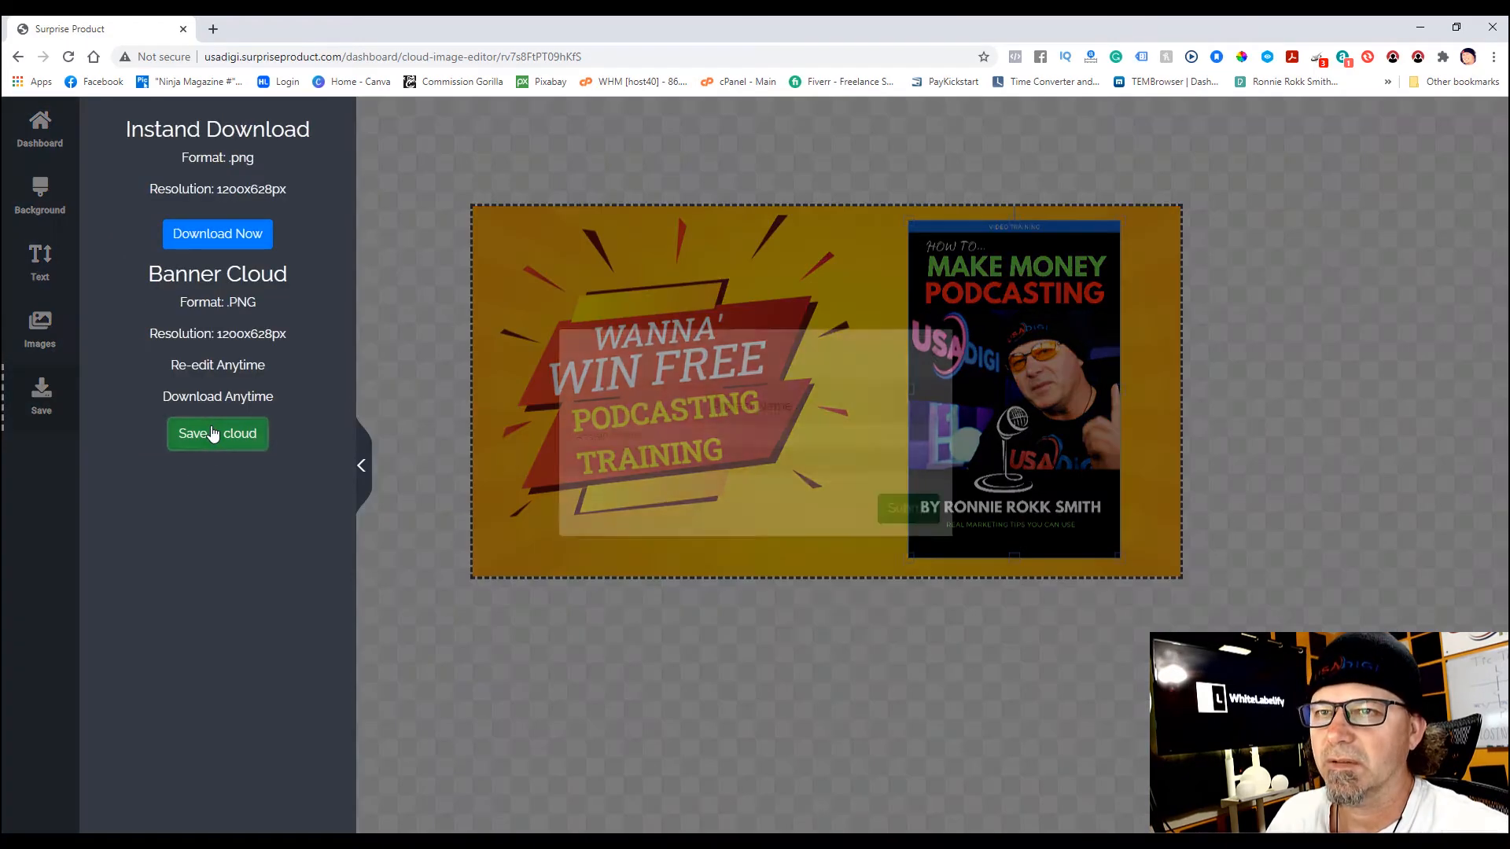
{"action": "left_click", "coordinate": [655, 467]}
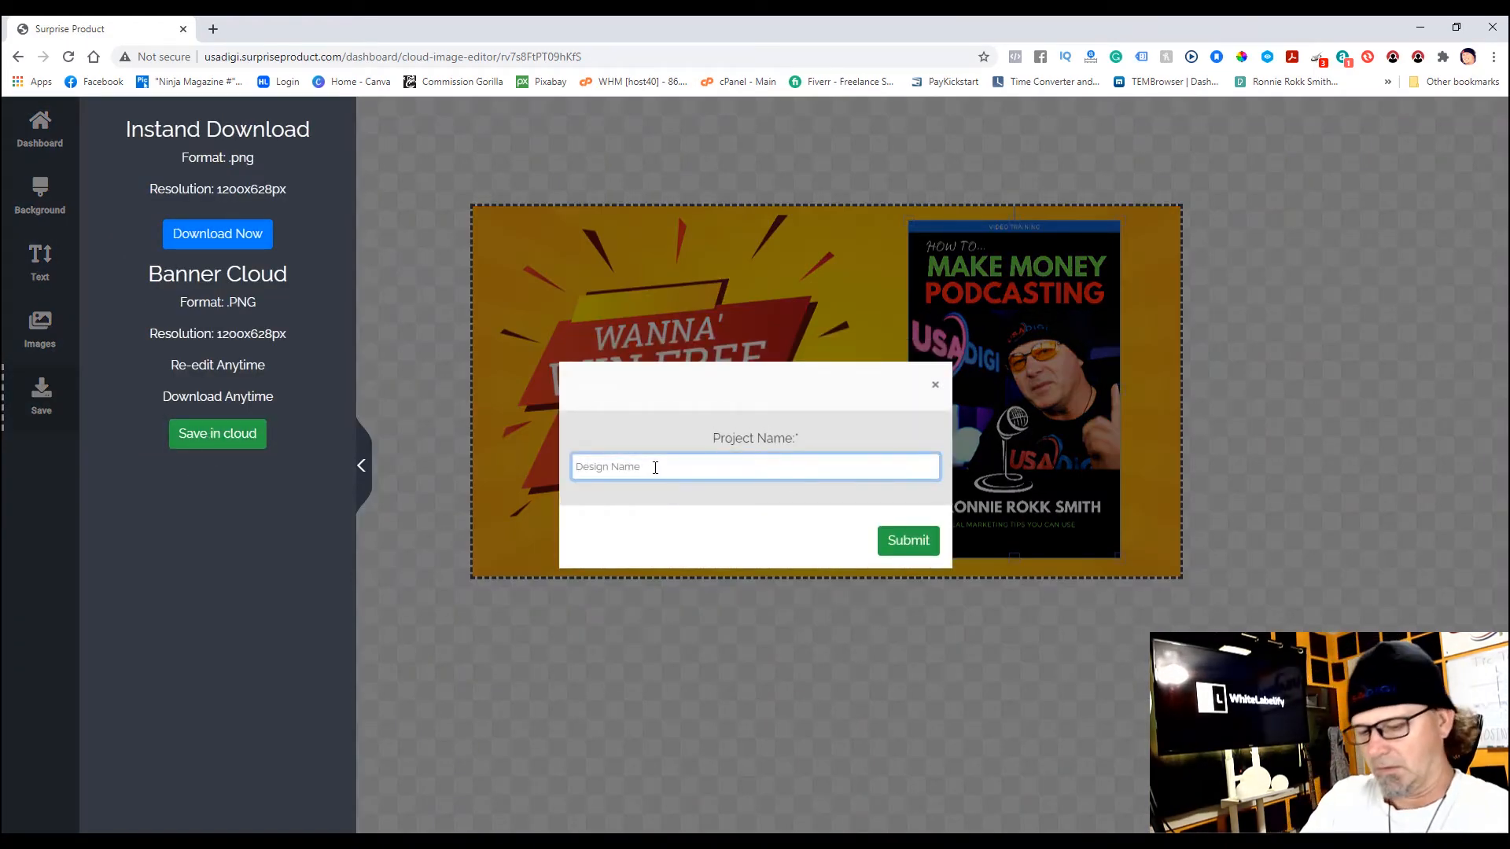
{"action": "type", "text": "PODCASTING HEADER 3"}
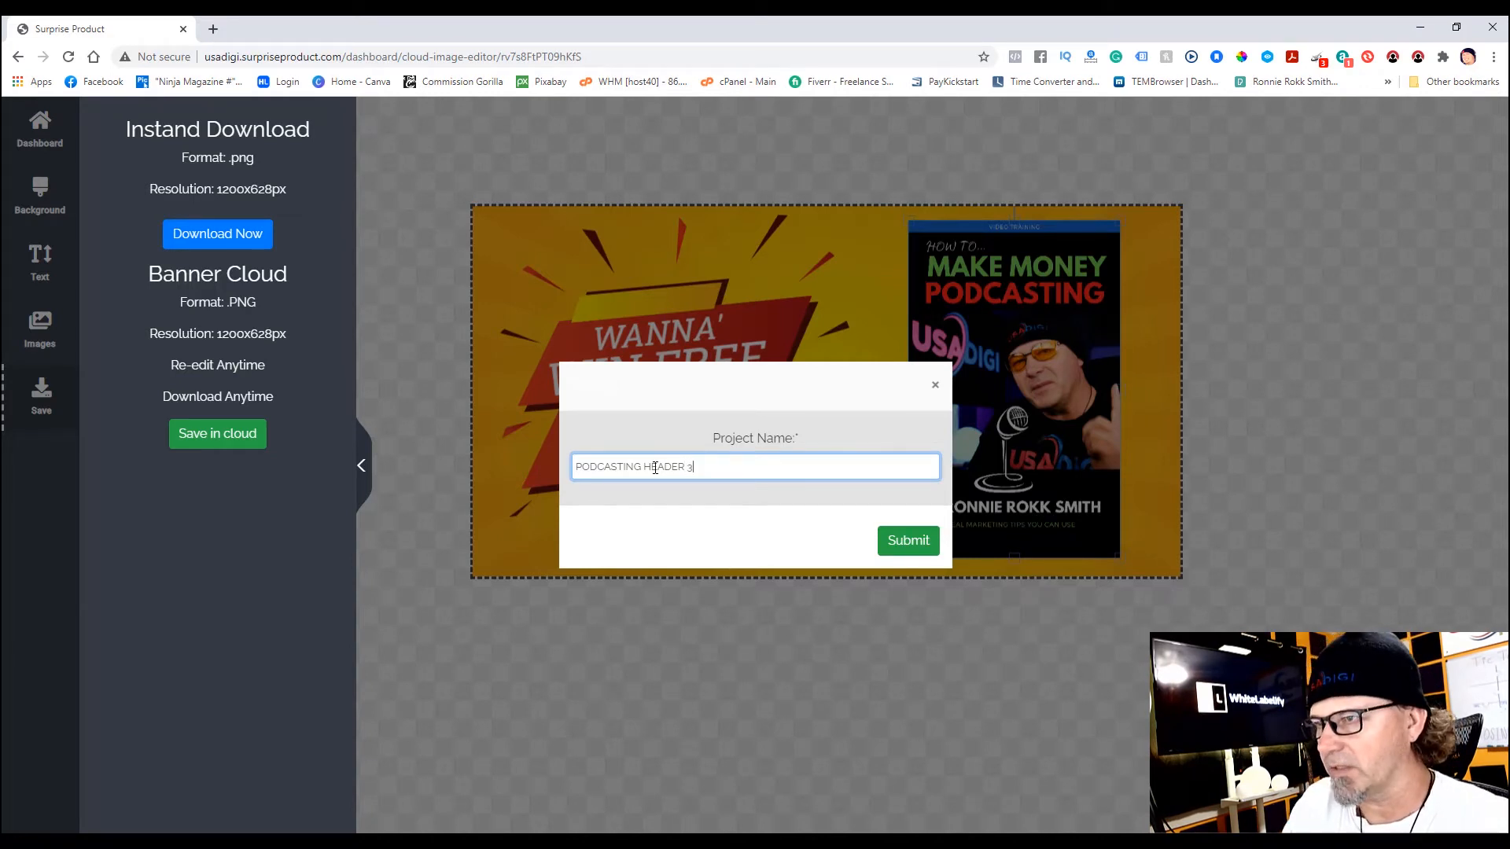
{"action": "left_click", "coordinate": [909, 546]}
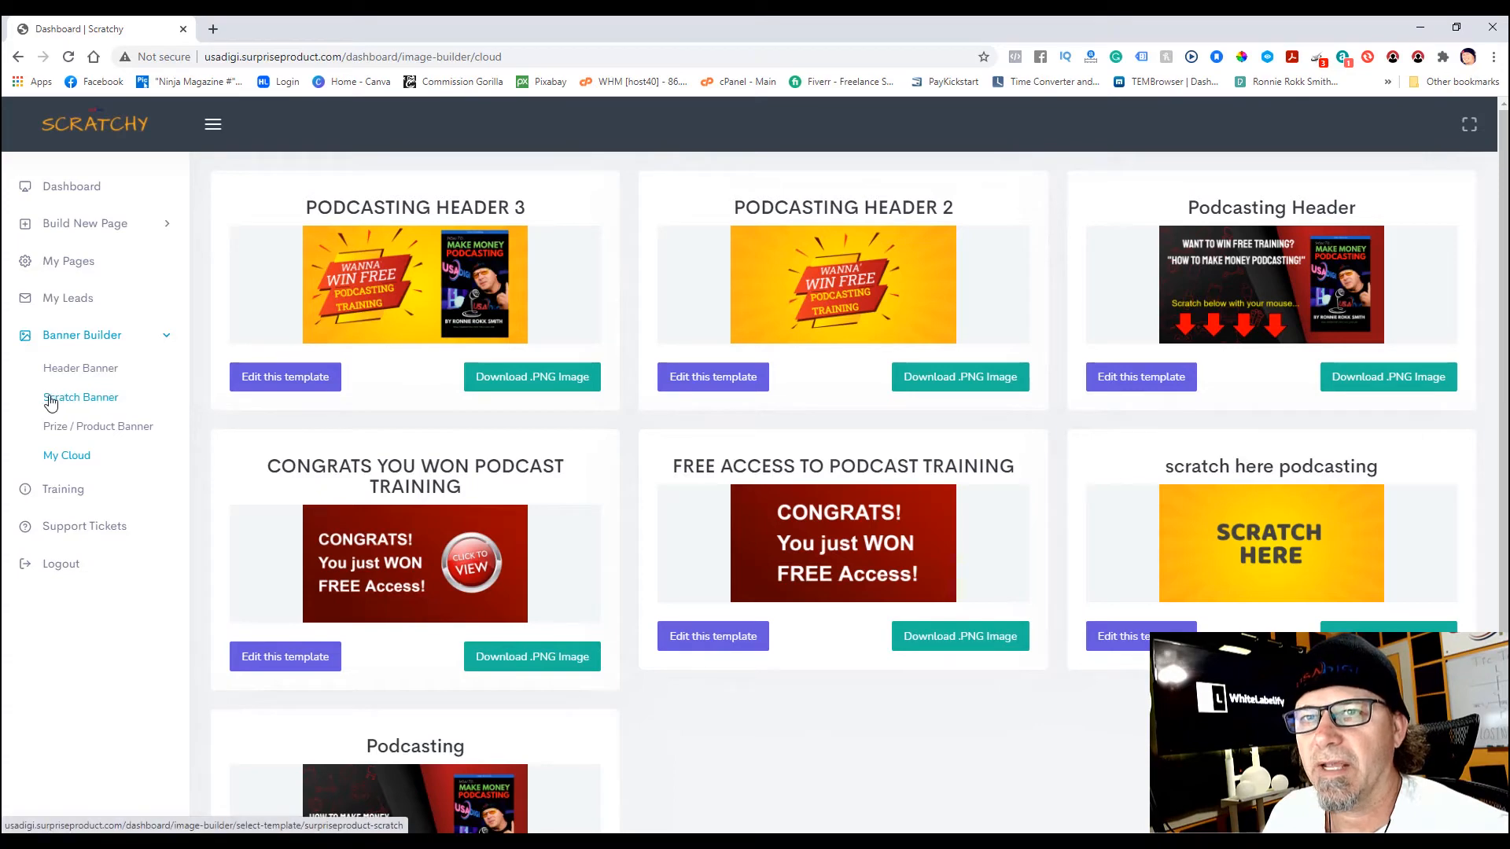
- Start from the purple 'SCRATCH HERE to discover the offer' scratch banner template
{"action": "left_click", "coordinate": [81, 399]}
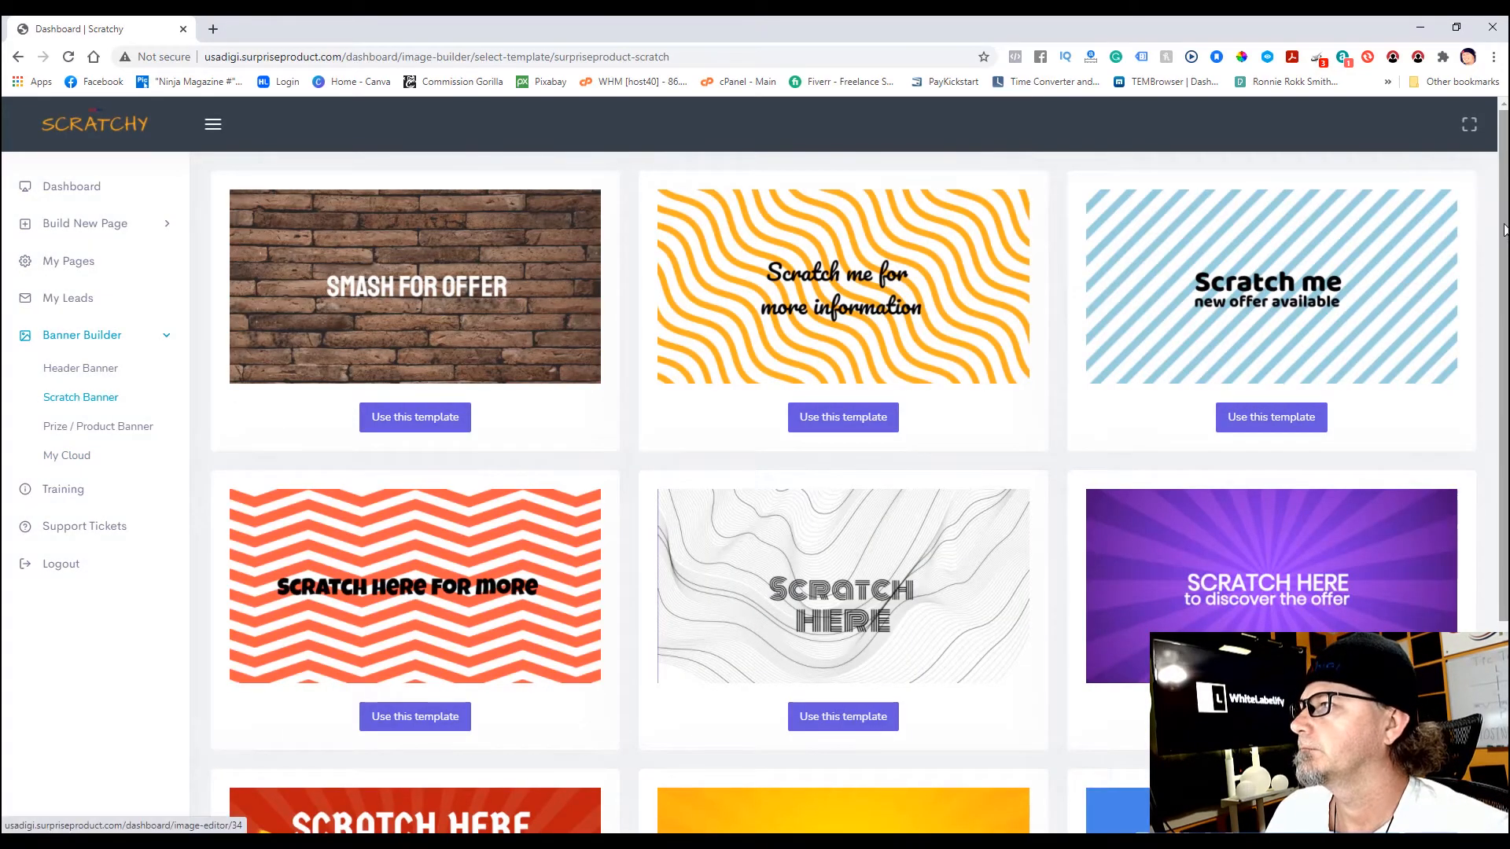
{"action": "scroll", "coordinate": [1506, 260], "scroll_direction": "down", "scroll_amount": 4}
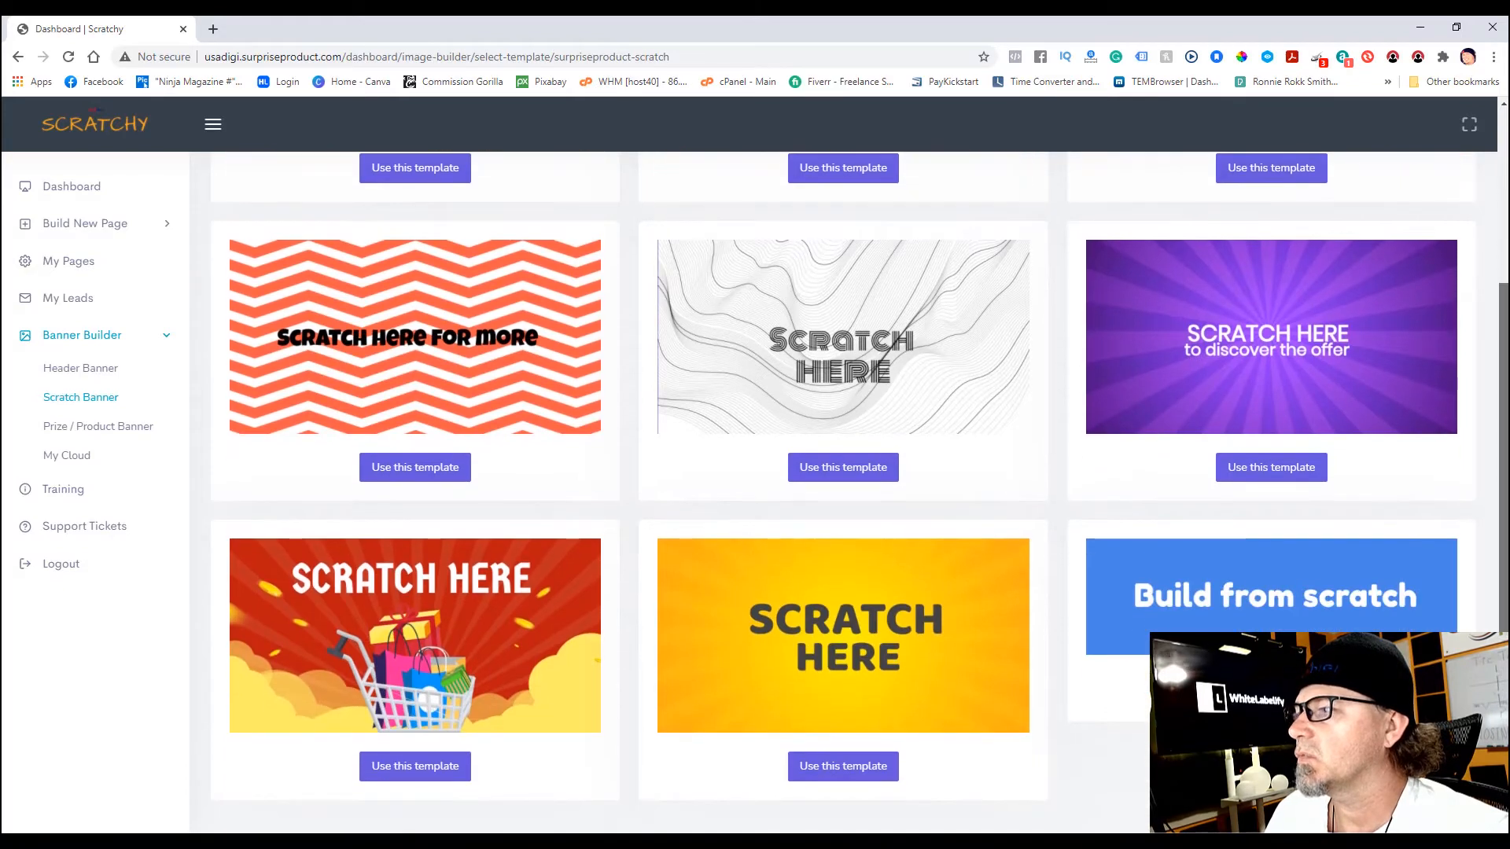
{"action": "scroll", "coordinate": [1504, 353], "scroll_direction": "up", "scroll_amount": 2}
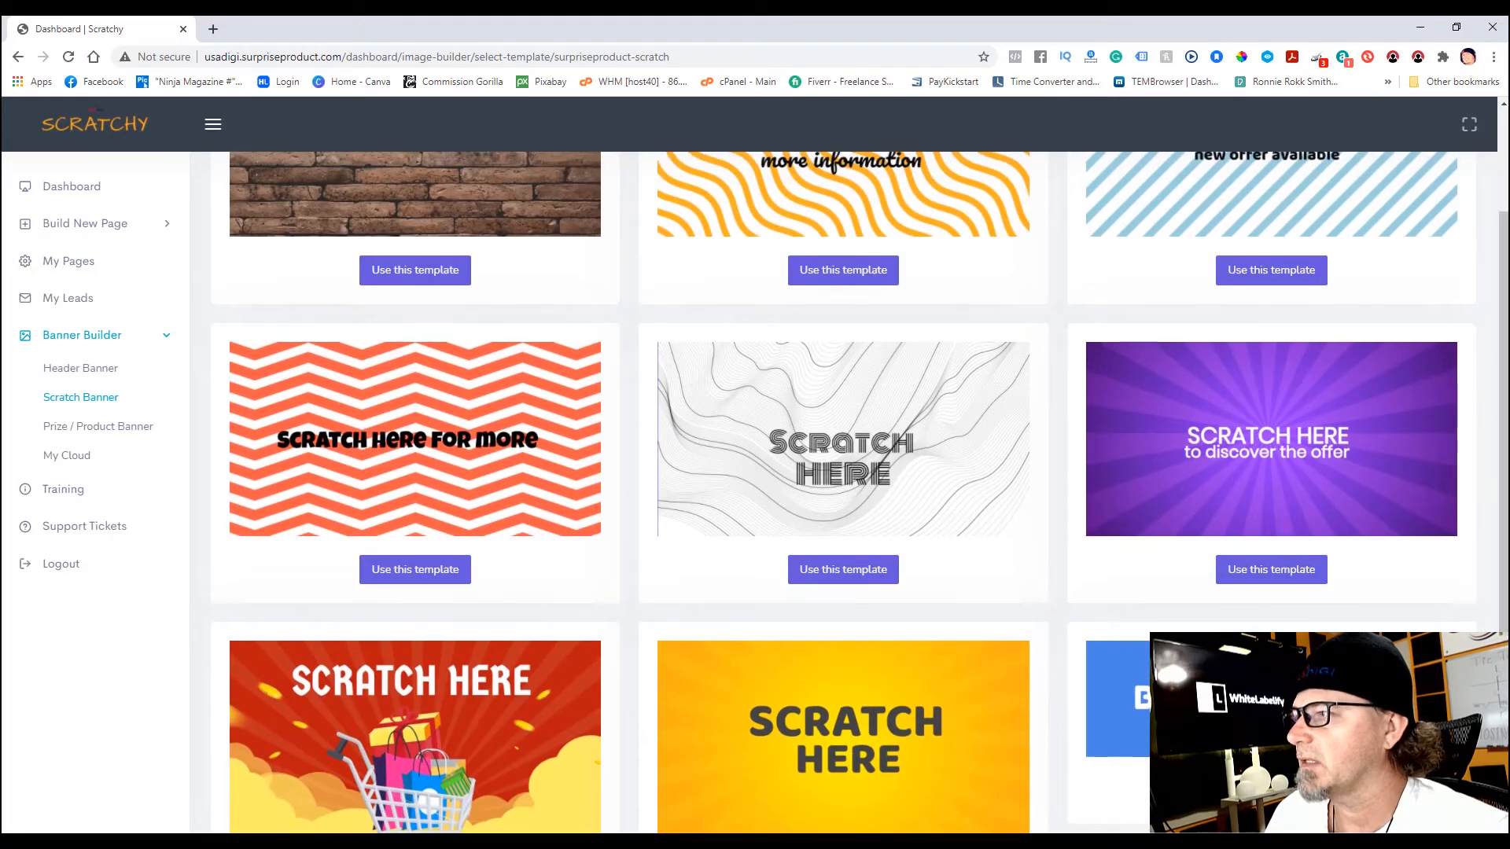
{"action": "left_click", "coordinate": [1256, 460]}
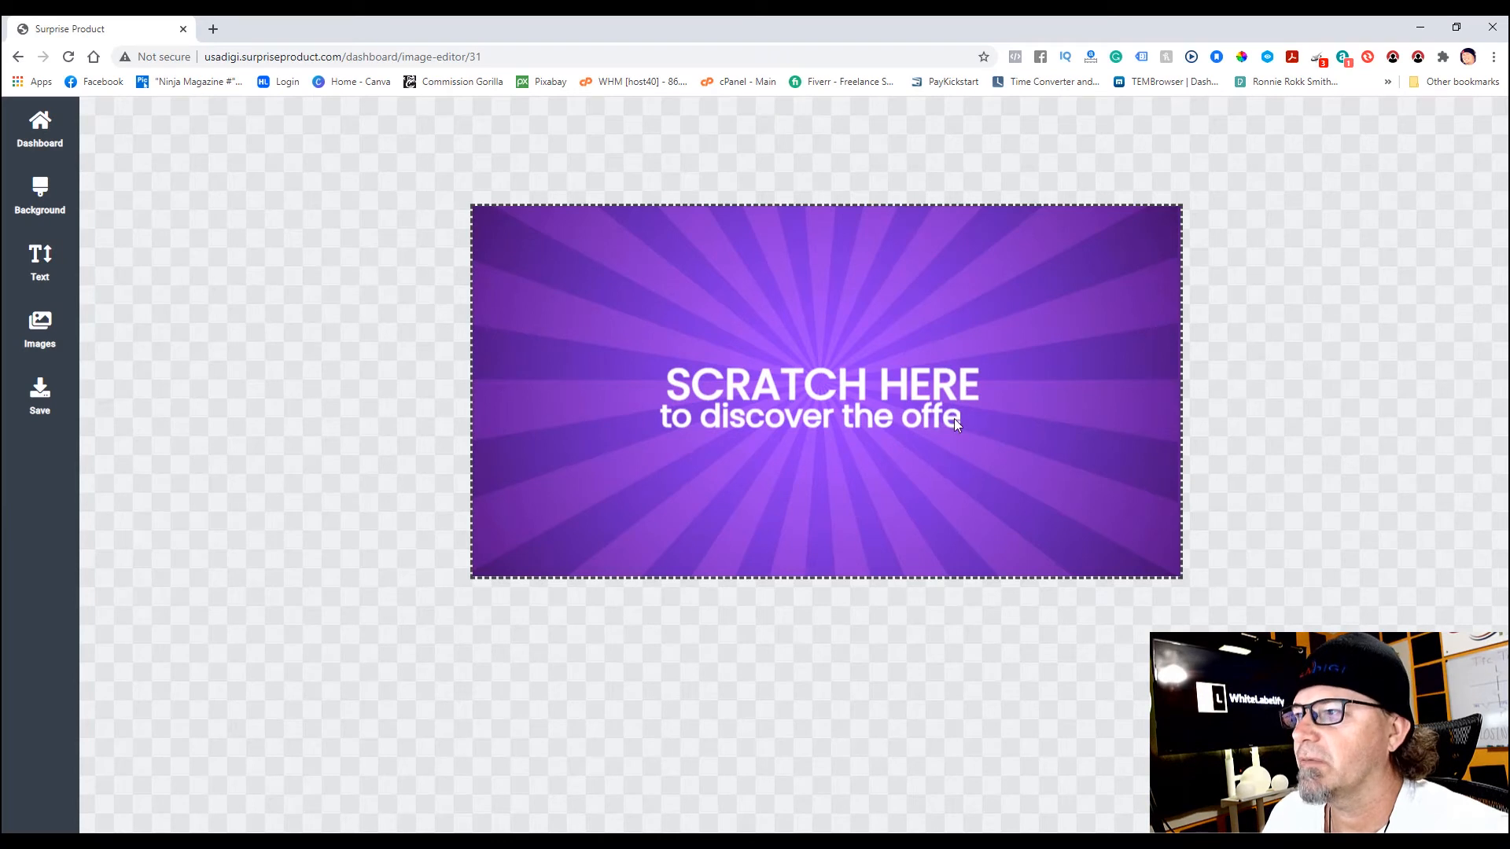
- Replace 'to discover the offer' with 'TO SEE IF YOU WON!' and nudge it under SCRATCH HERE
{"action": "left_click", "coordinate": [904, 416]}
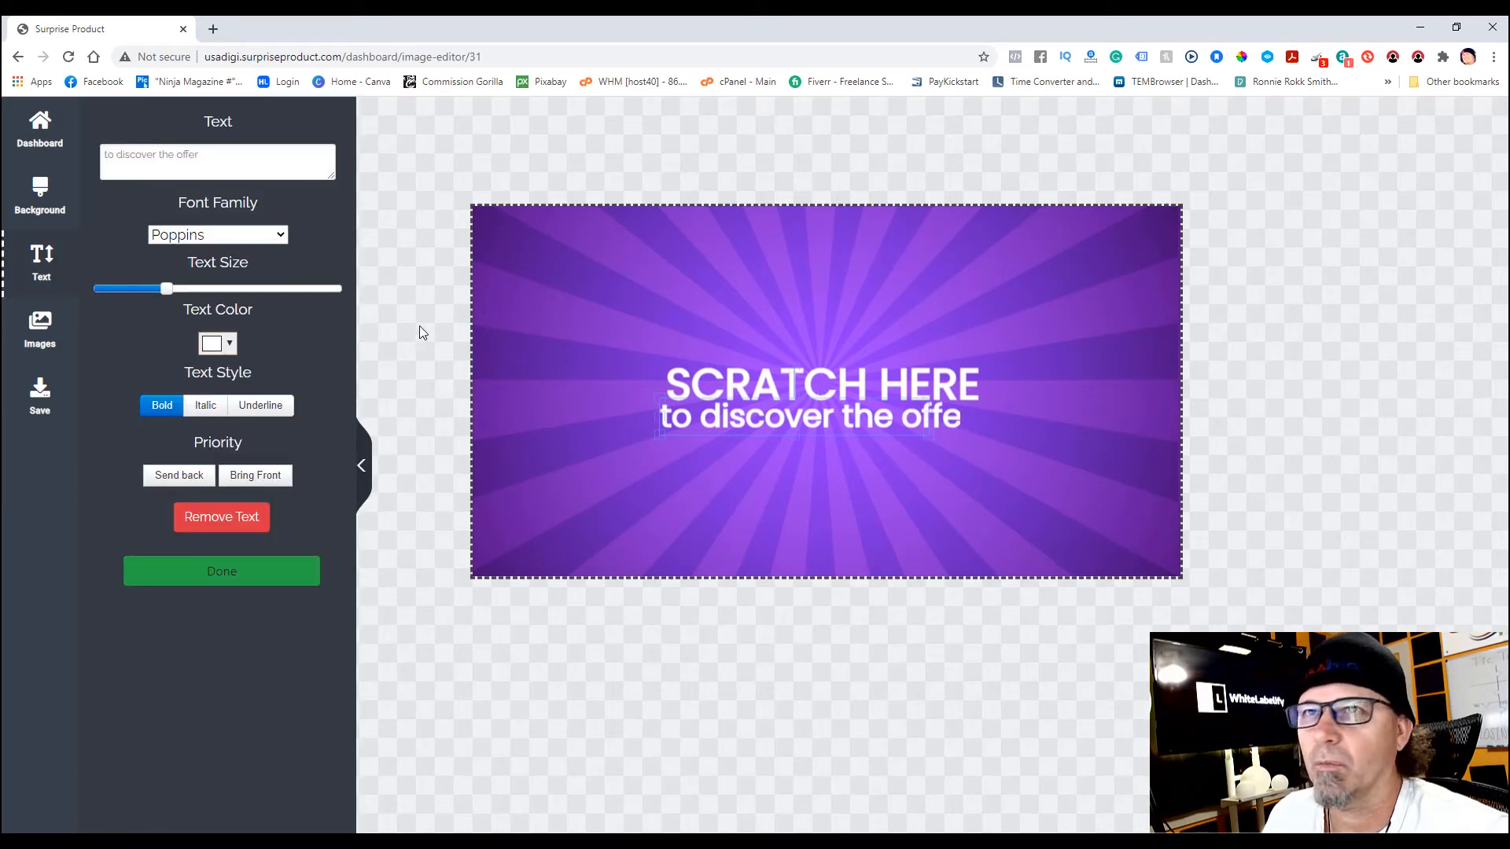
{"action": "left_click_drag", "start_coordinate": [333, 177], "coordinate": [332, 316]}
{"action": "left_click", "coordinate": [203, 156]}
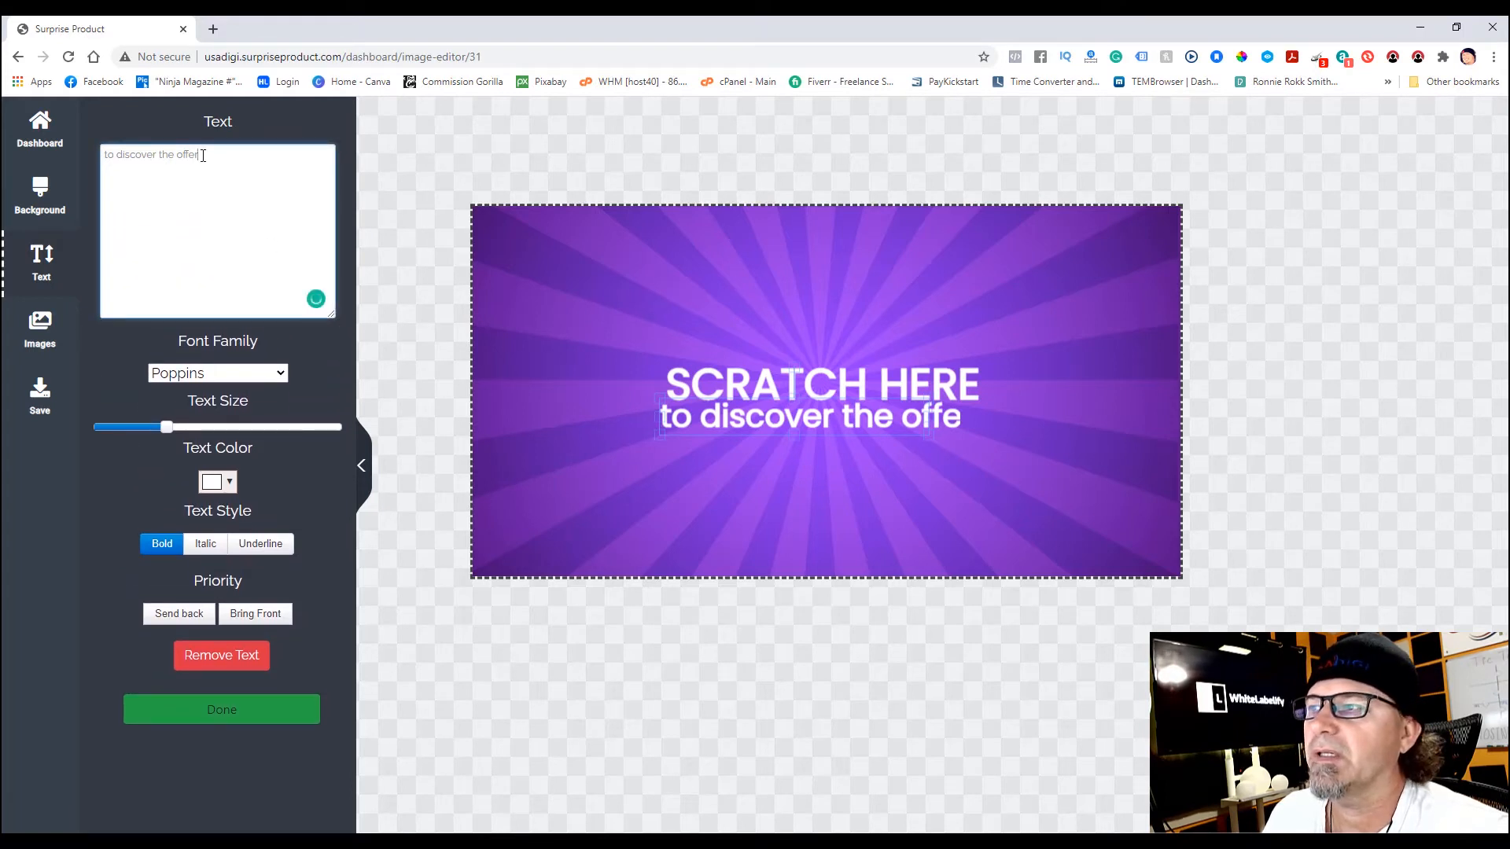
{"action": "left_click_drag", "start_coordinate": [202, 155], "coordinate": [102, 153]}
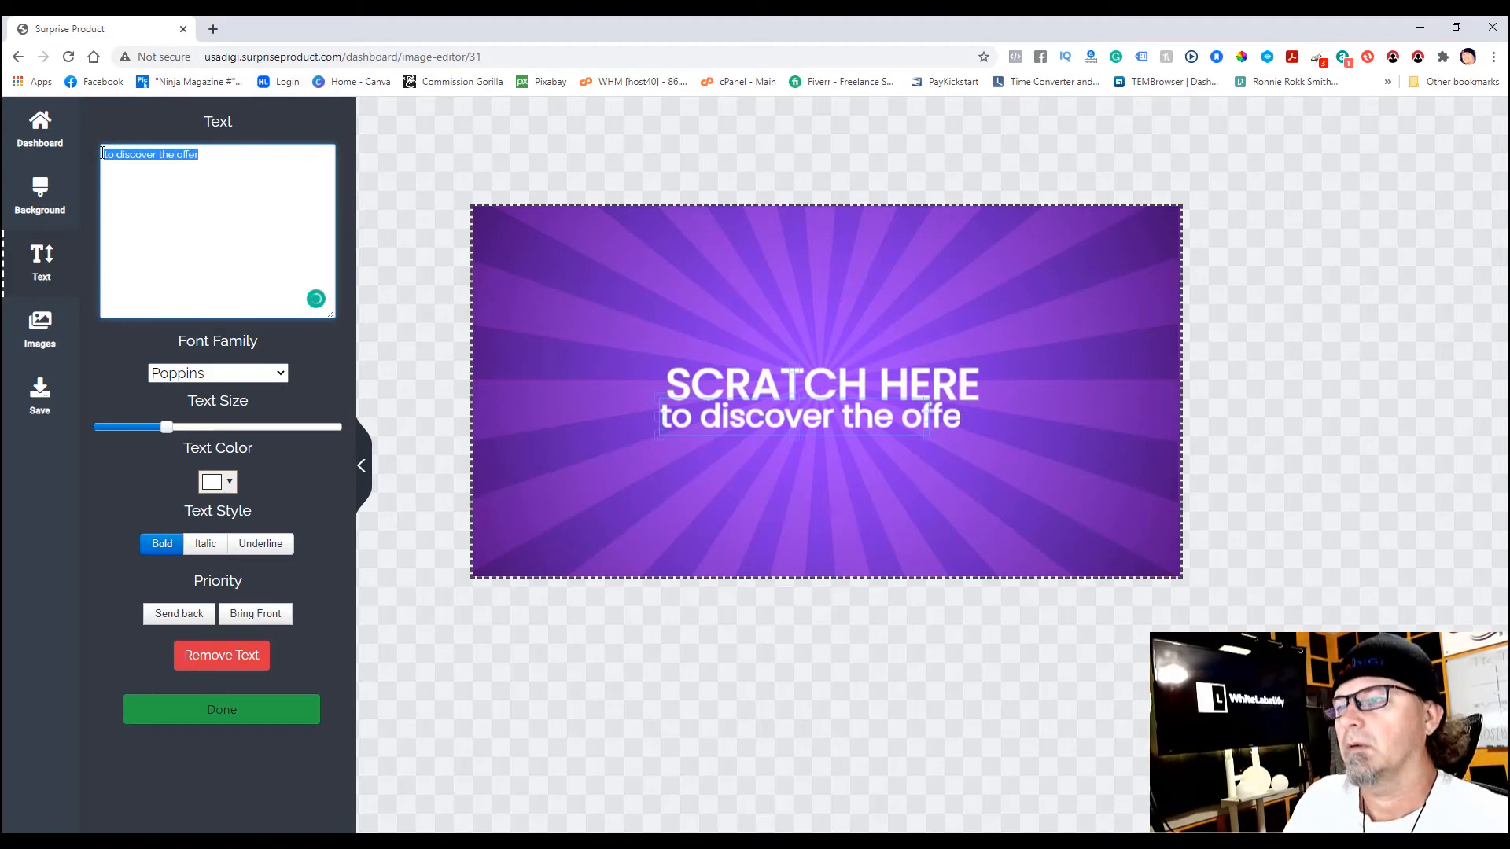
{"action": "type", "text": "TO"}
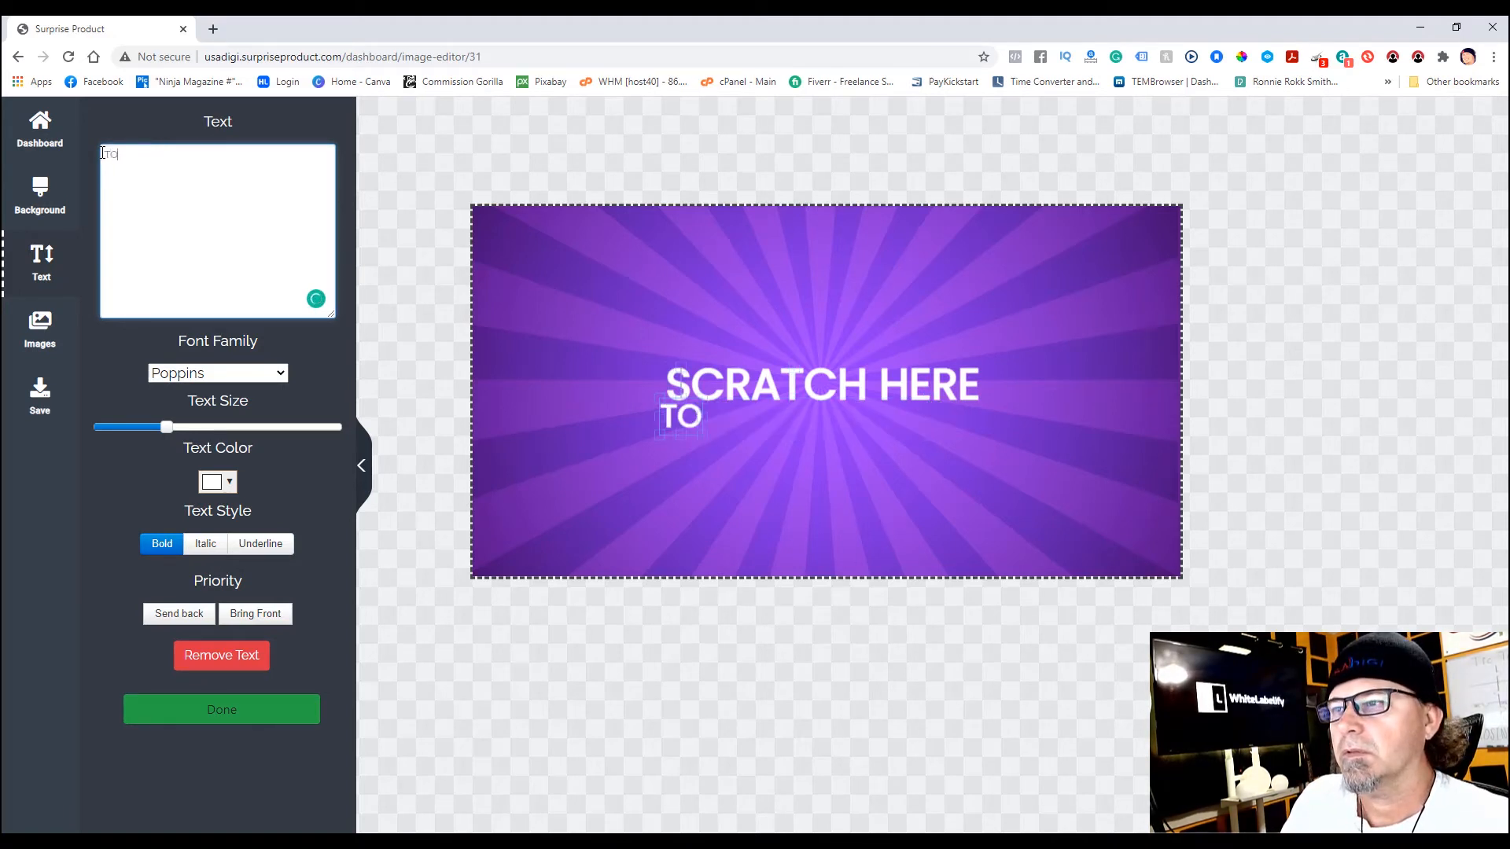
{"action": "type", "text": " SEE WHAT"}
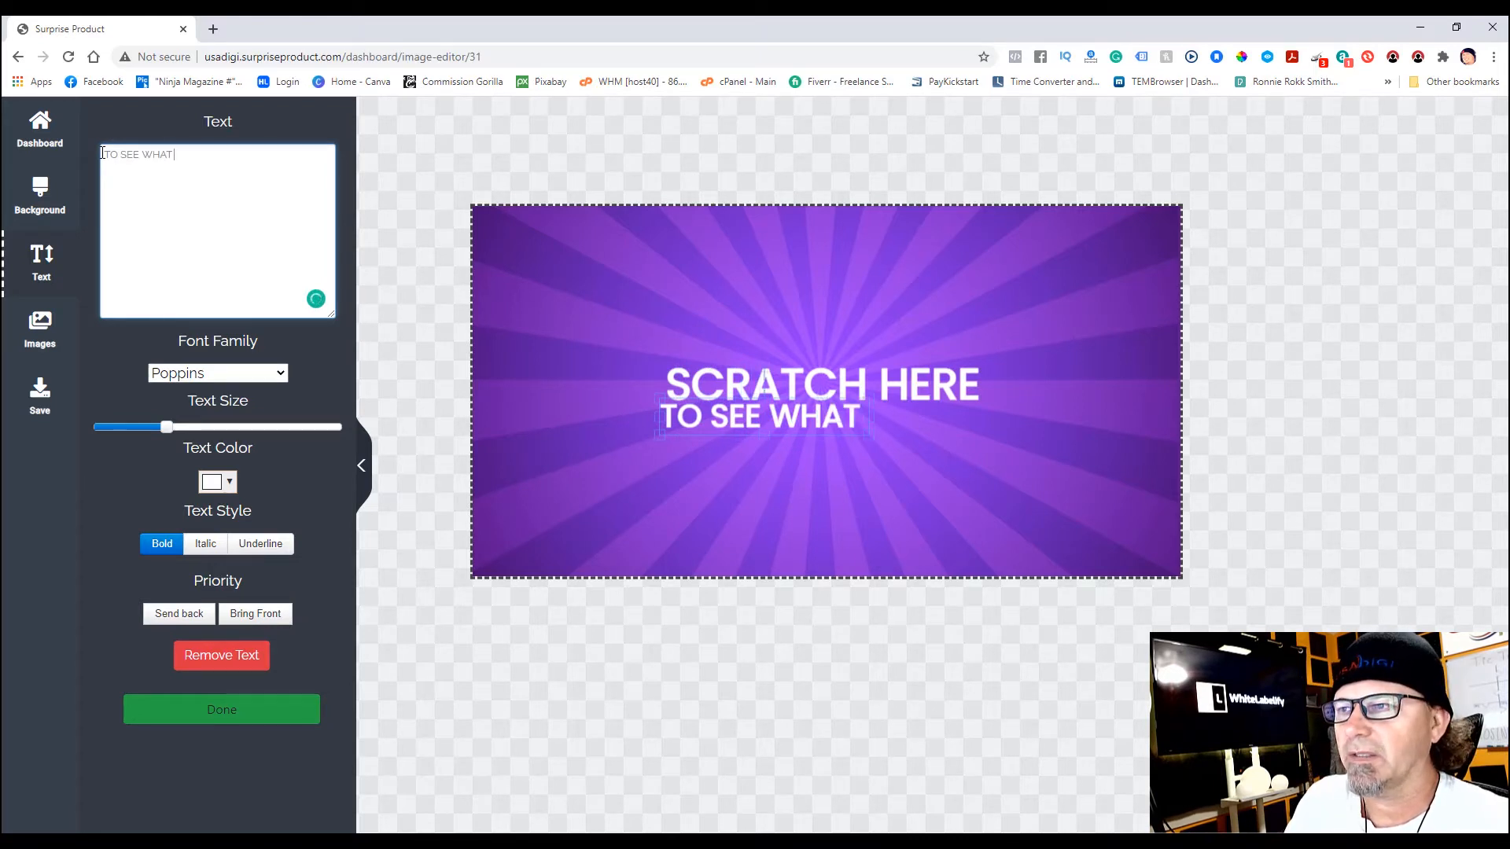
{"action": "key", "text": "BackSpace"}
{"action": "key", "text": "BackSpace"}
{"action": "key", "text": "BackSpace"}
{"action": "key", "text": "BackSpace"}
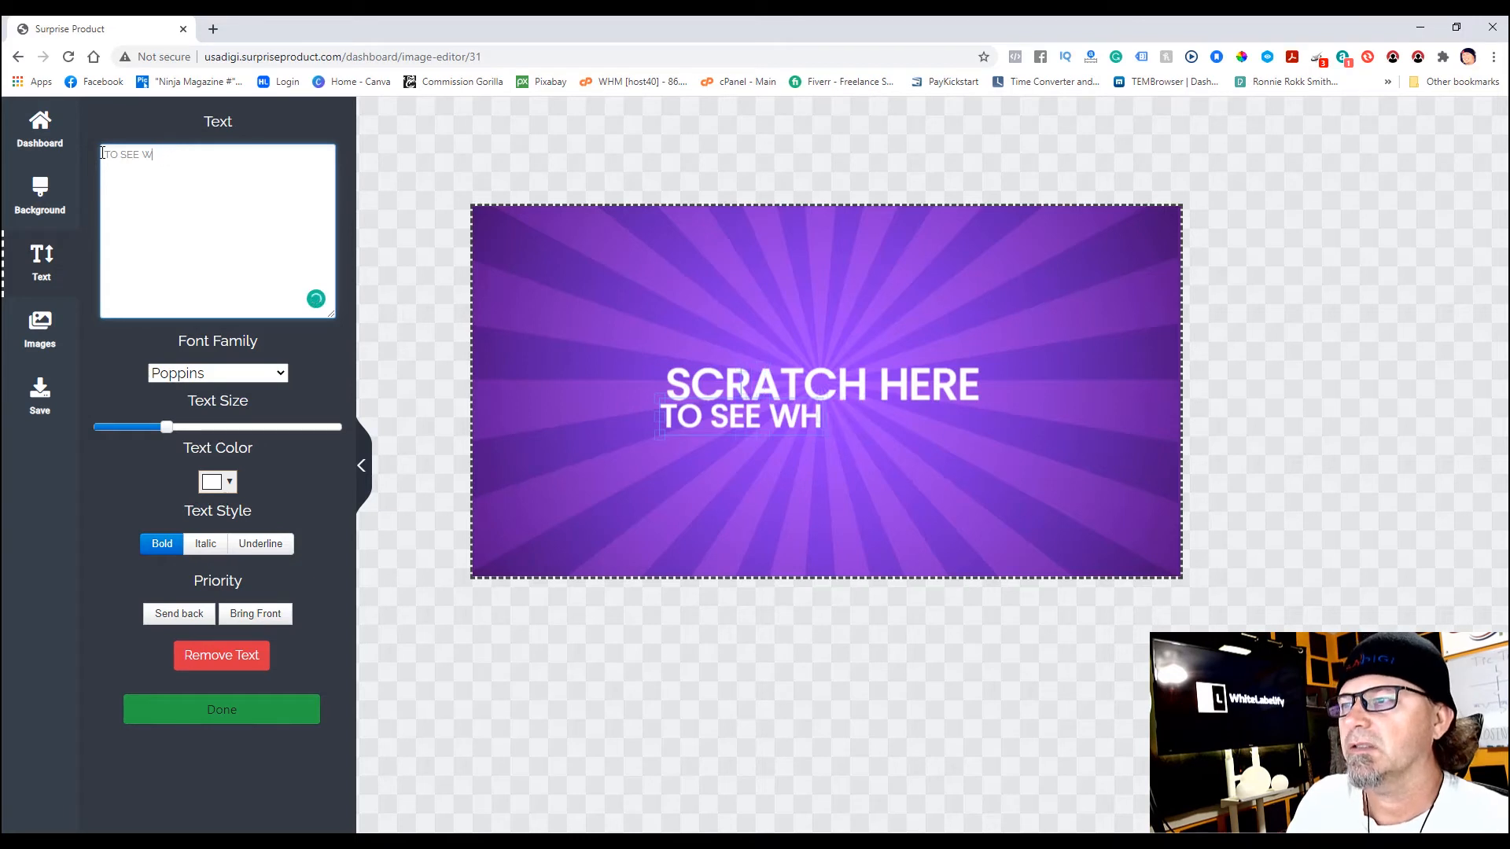
{"action": "type", "text": "IF YOU WON"}
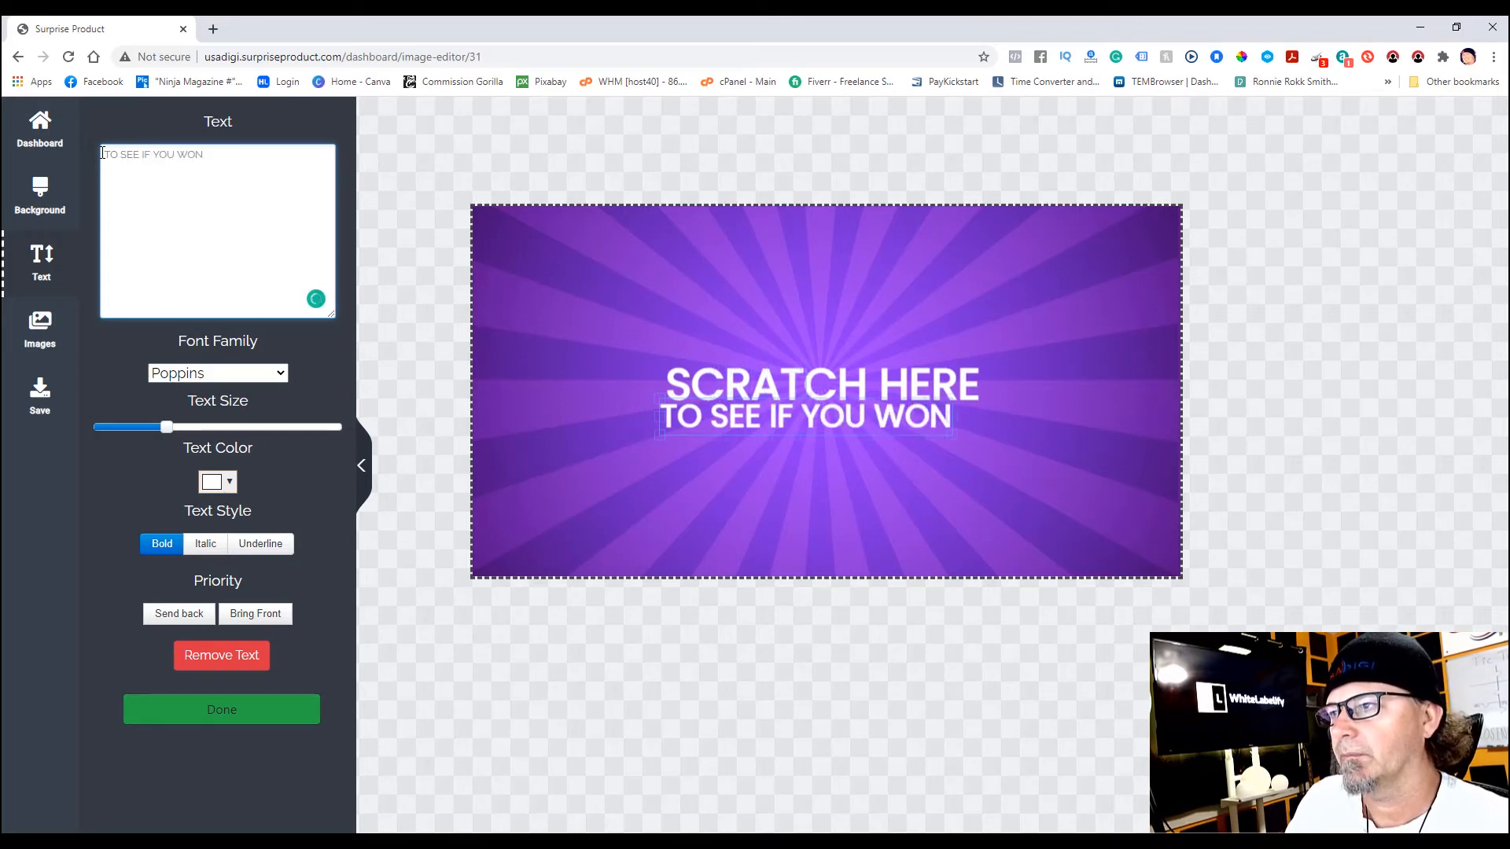
{"action": "type", "text": "!"}
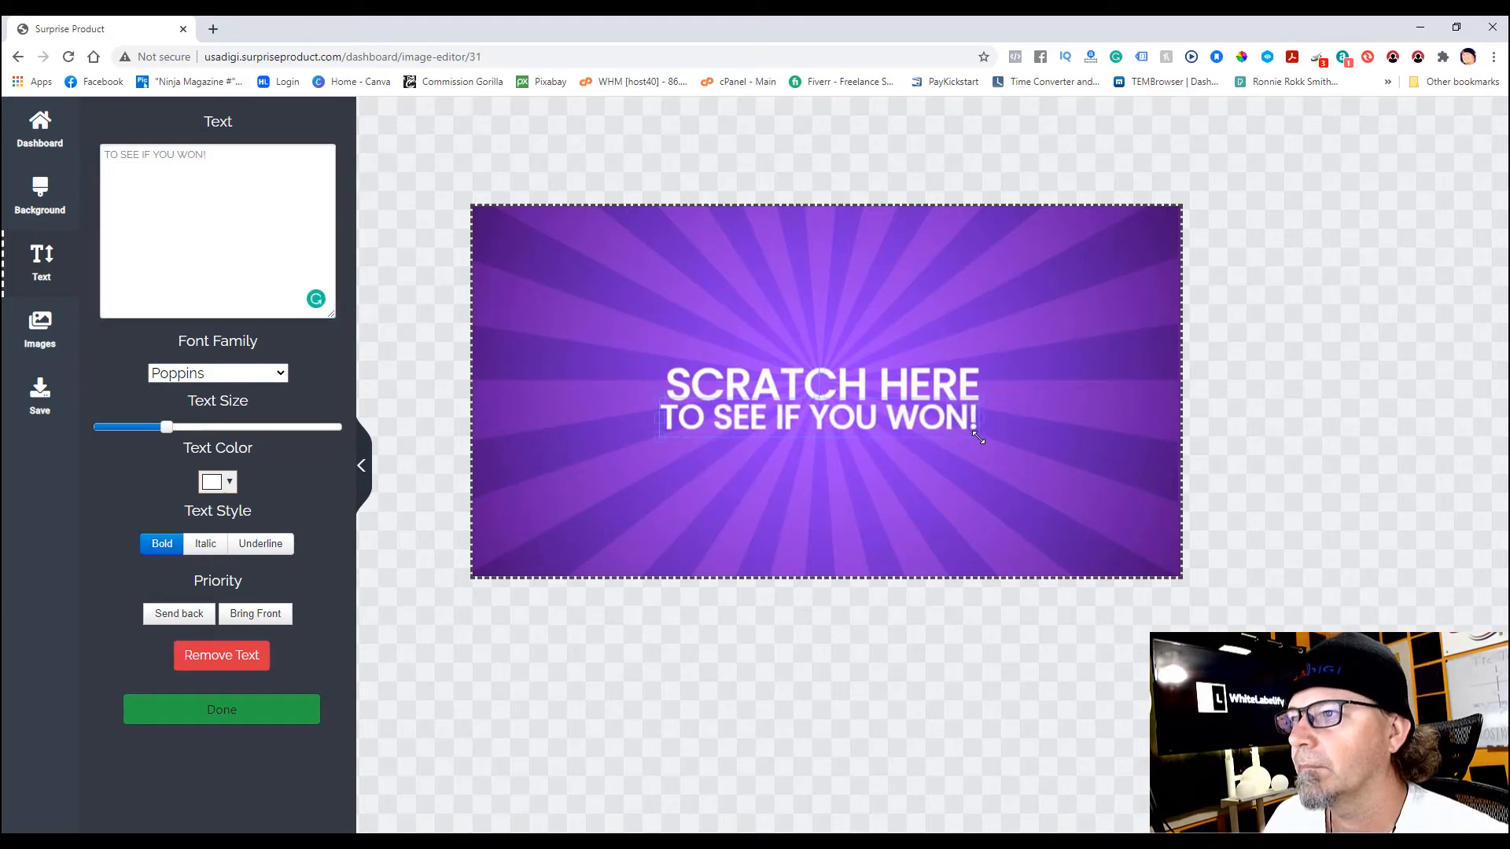
{"action": "left_click_drag", "start_coordinate": [907, 424], "coordinate": [913, 432]}
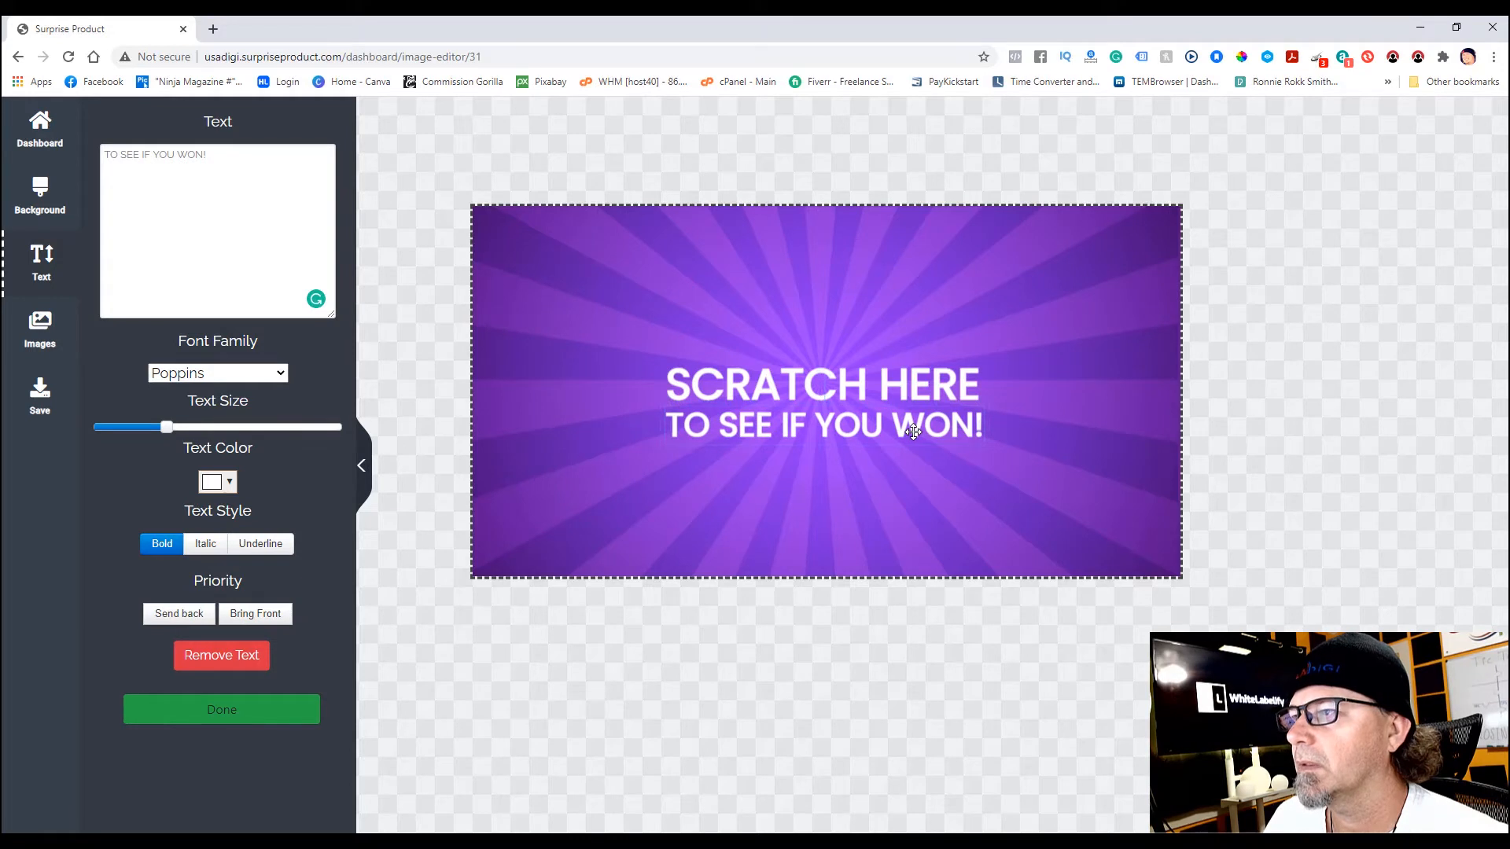
{"action": "left_click", "coordinate": [902, 501]}
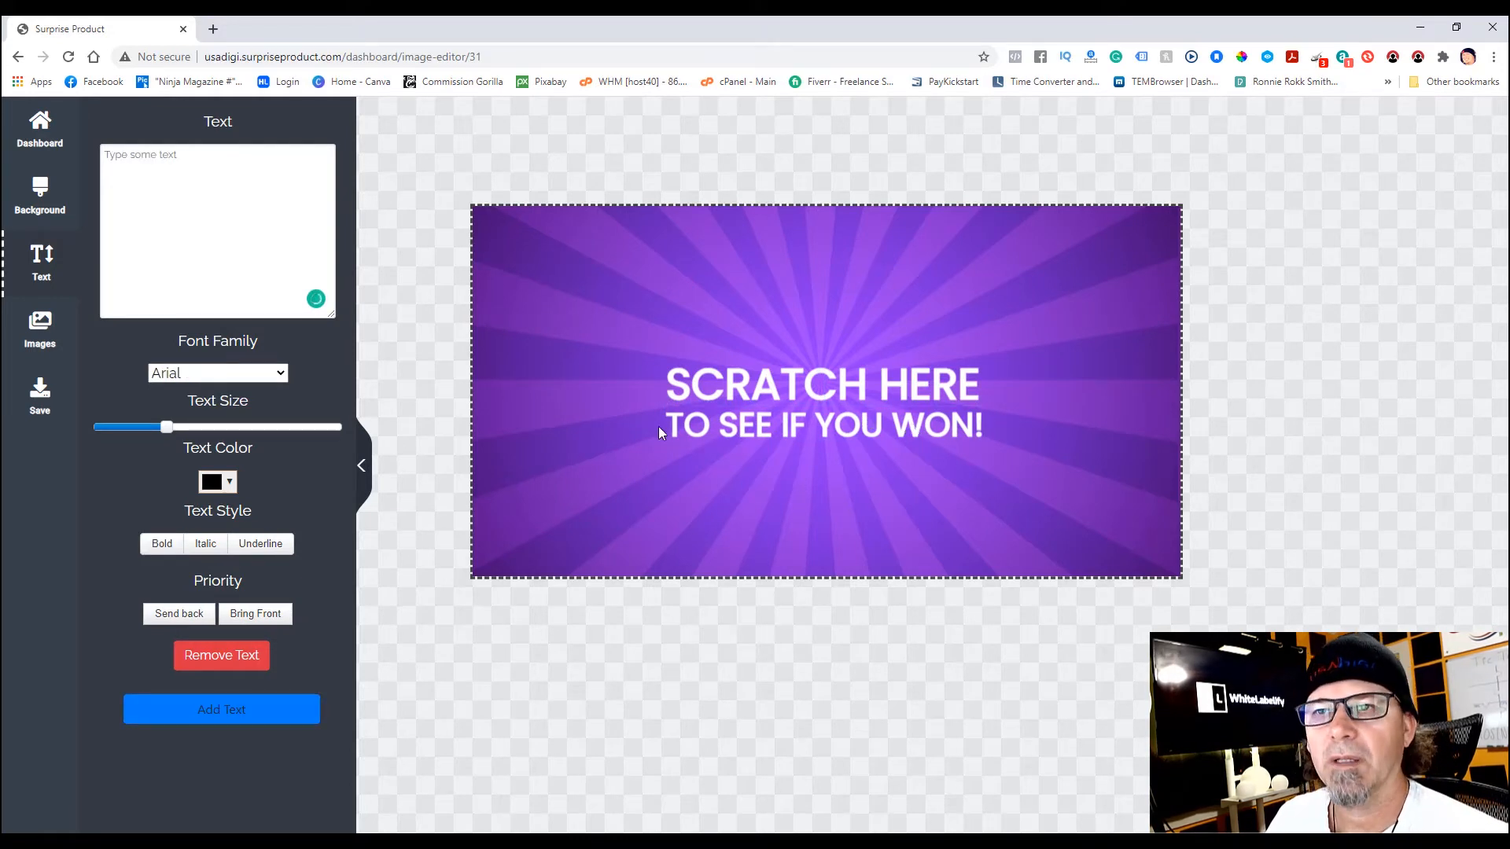
- Save the purple scratch banner to My Cloud under the name PODCASTING SCRATCH 2
{"action": "left_click", "coordinate": [41, 393]}
{"action": "left_click", "coordinate": [225, 432]}
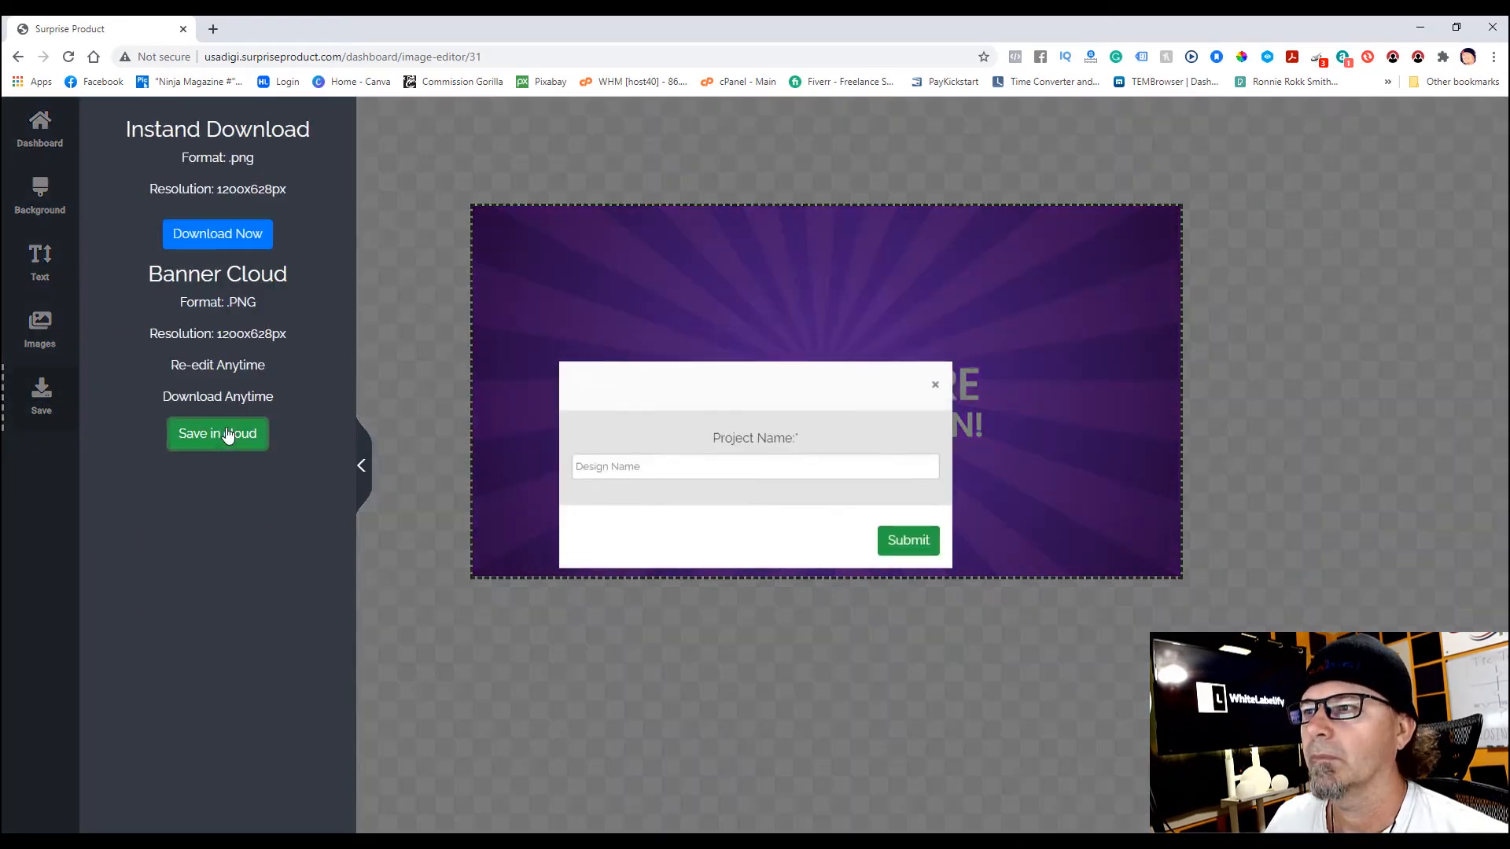
{"action": "left_click", "coordinate": [653, 467]}
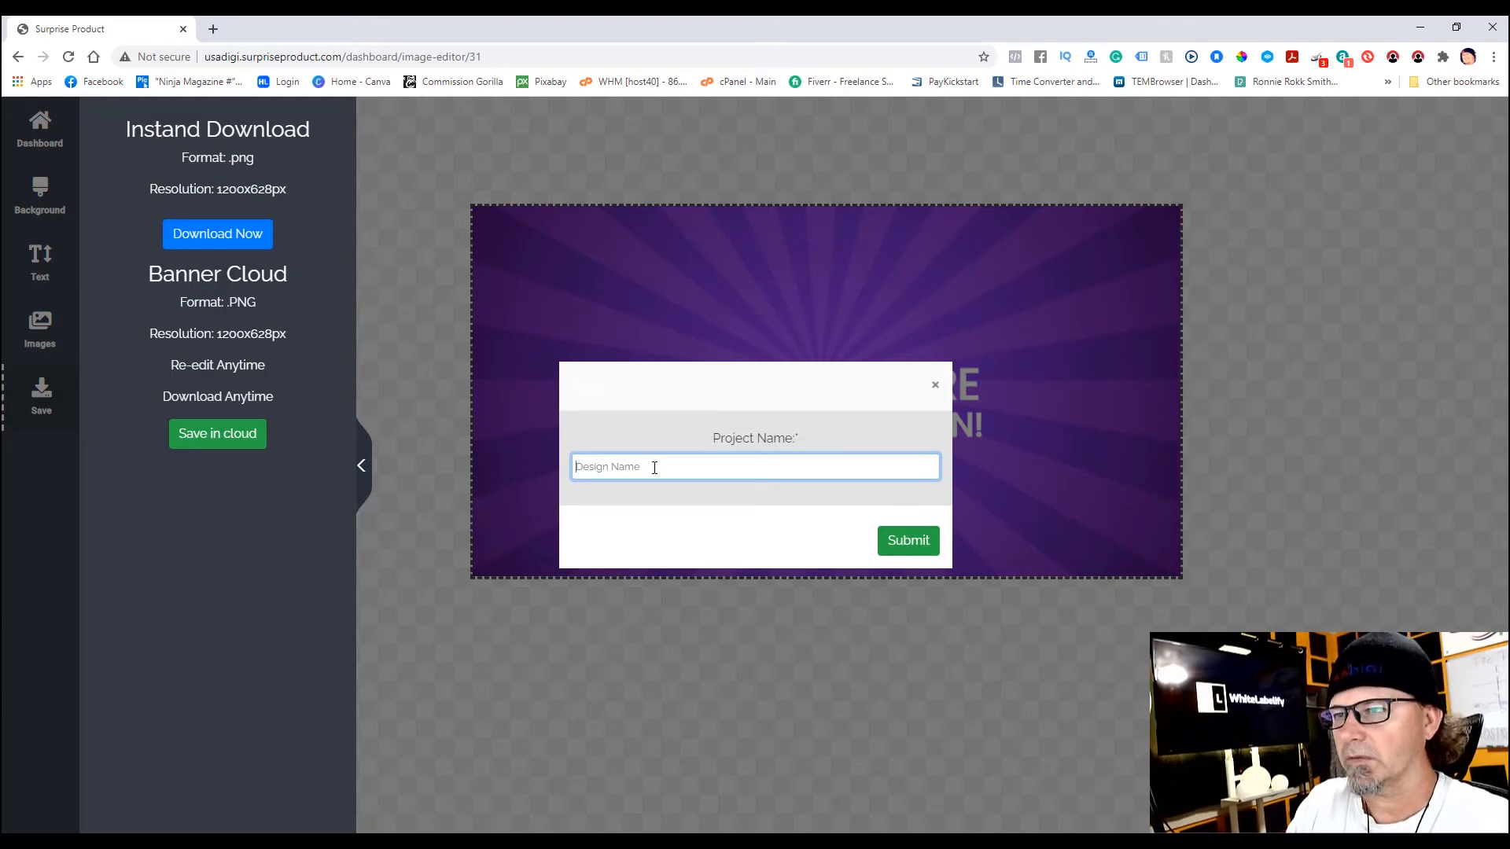
{"action": "type", "text": "POD"}
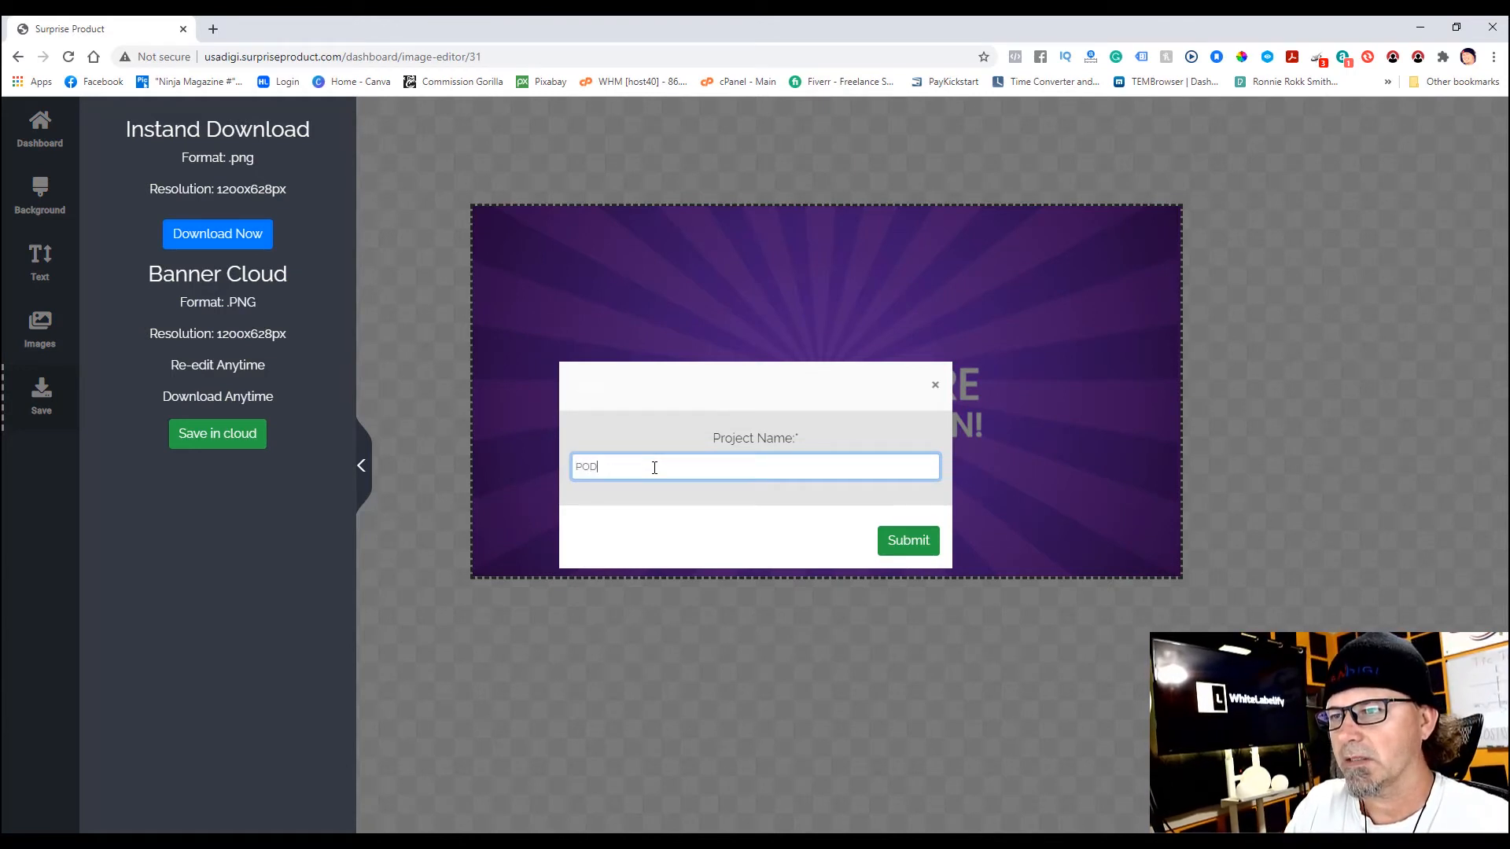
{"action": "type", "text": "CASTING SCRATCH 2"}
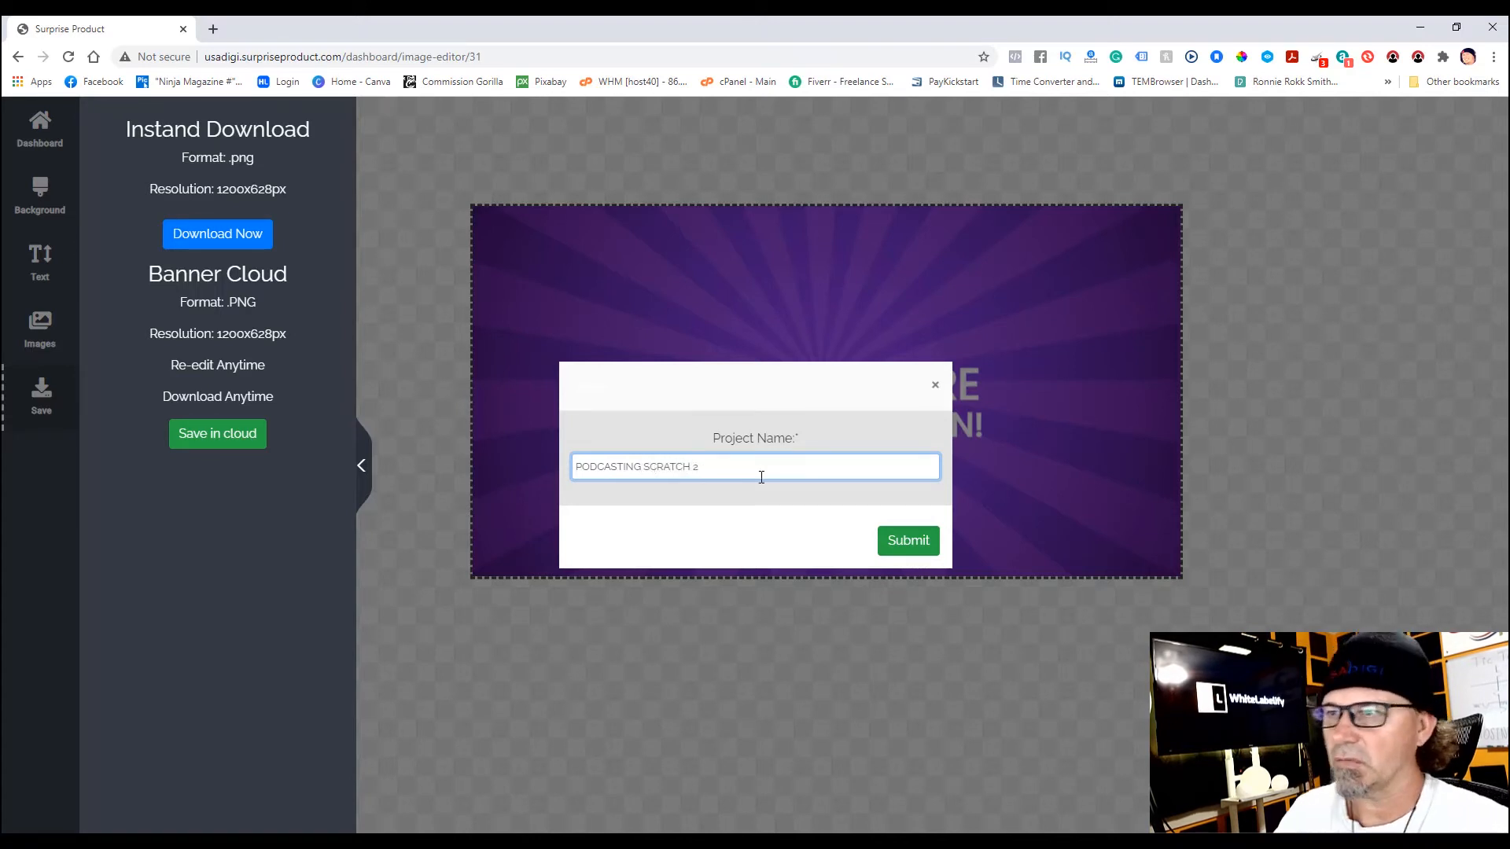
{"action": "left_click", "coordinate": [904, 543]}
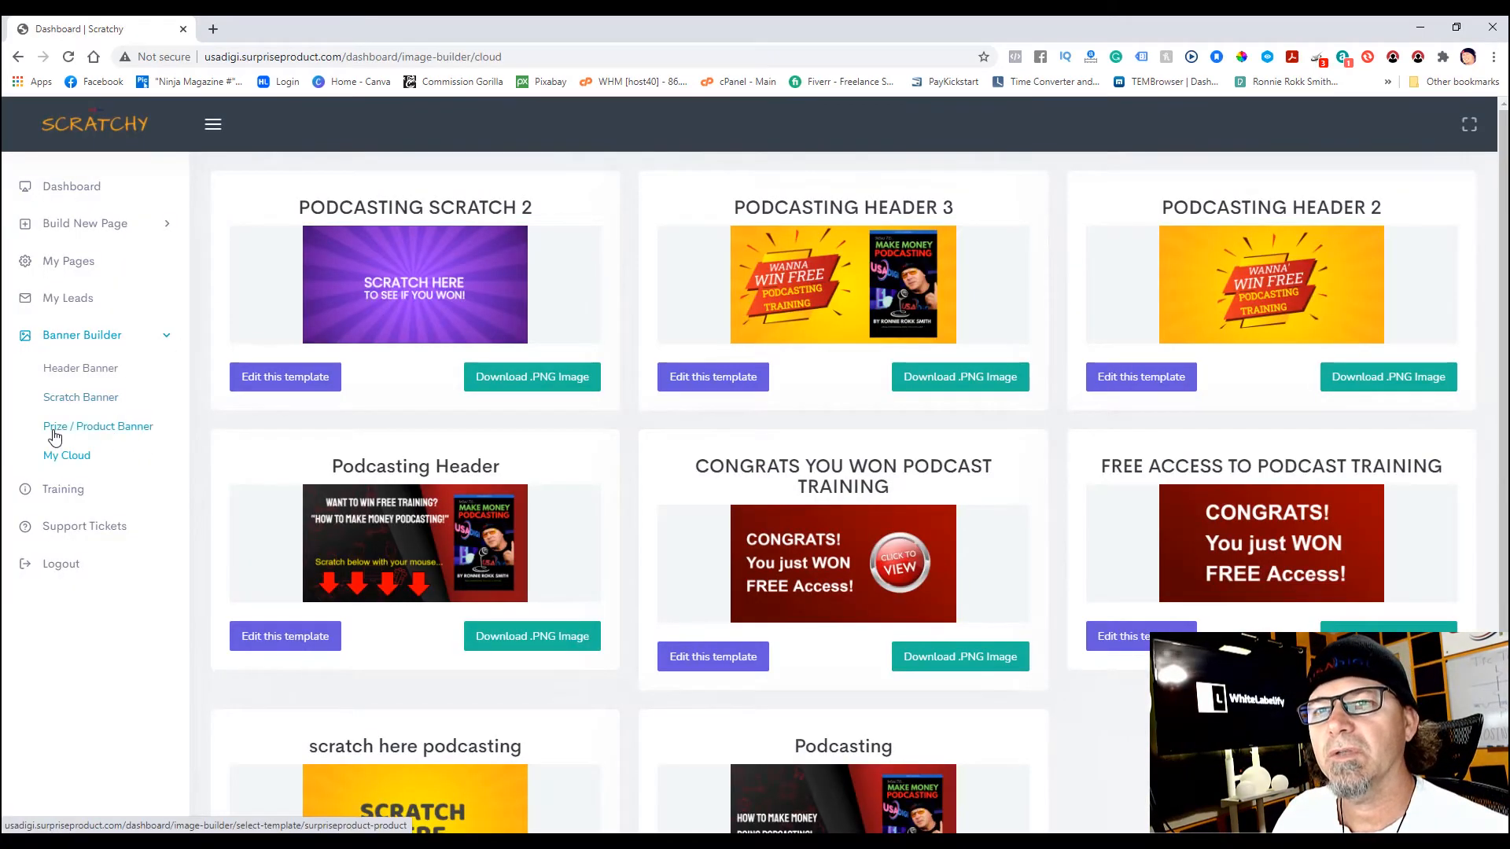
- Open the Prize / Product Banner templates and browse the template grid
{"action": "left_click", "coordinate": [106, 432]}
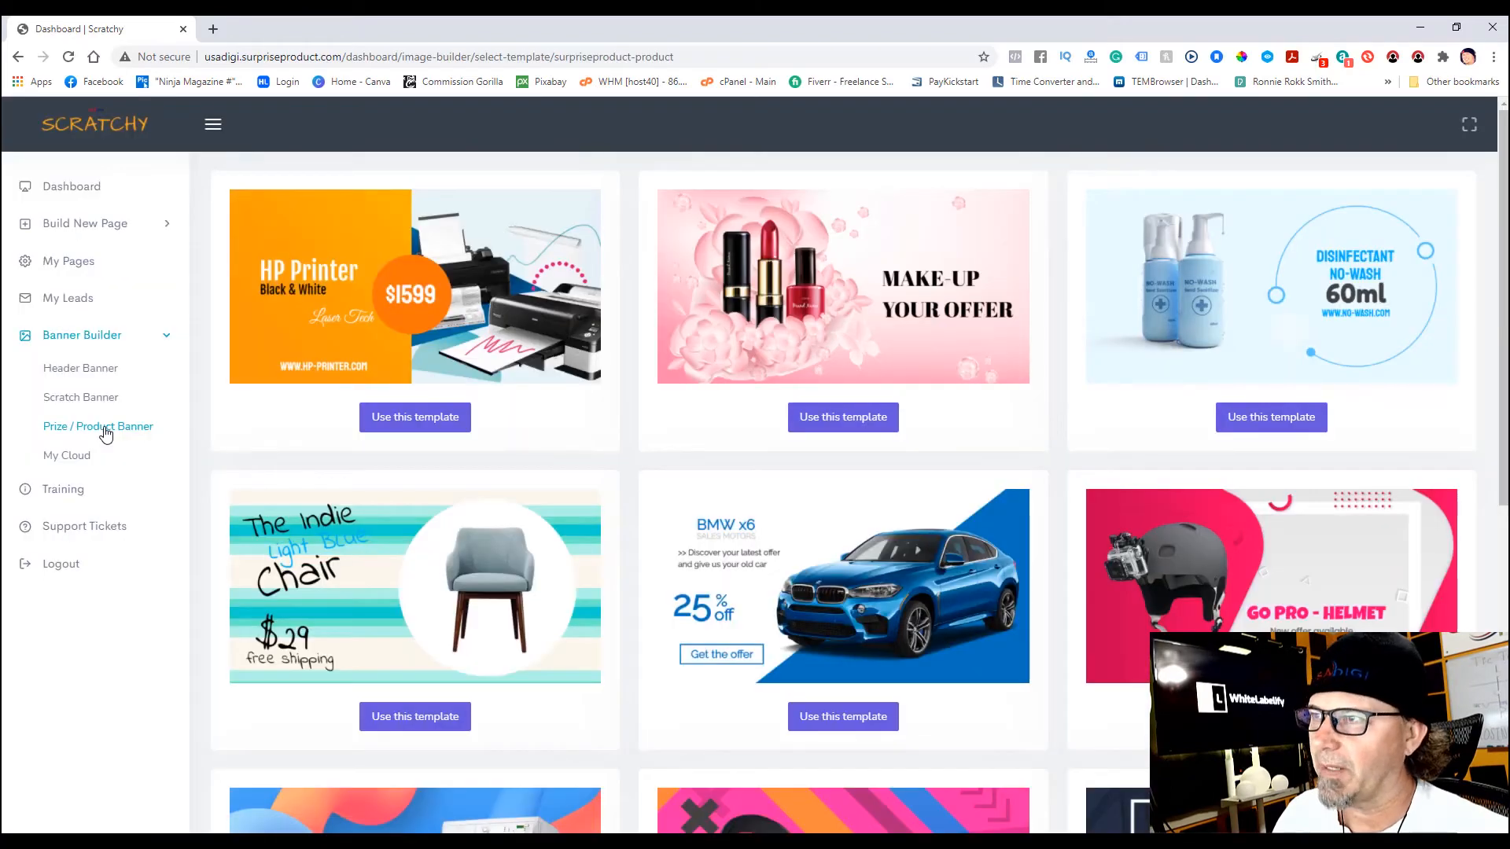
{"action": "scroll", "coordinate": [1504, 253], "scroll_direction": "down", "scroll_amount": 1}
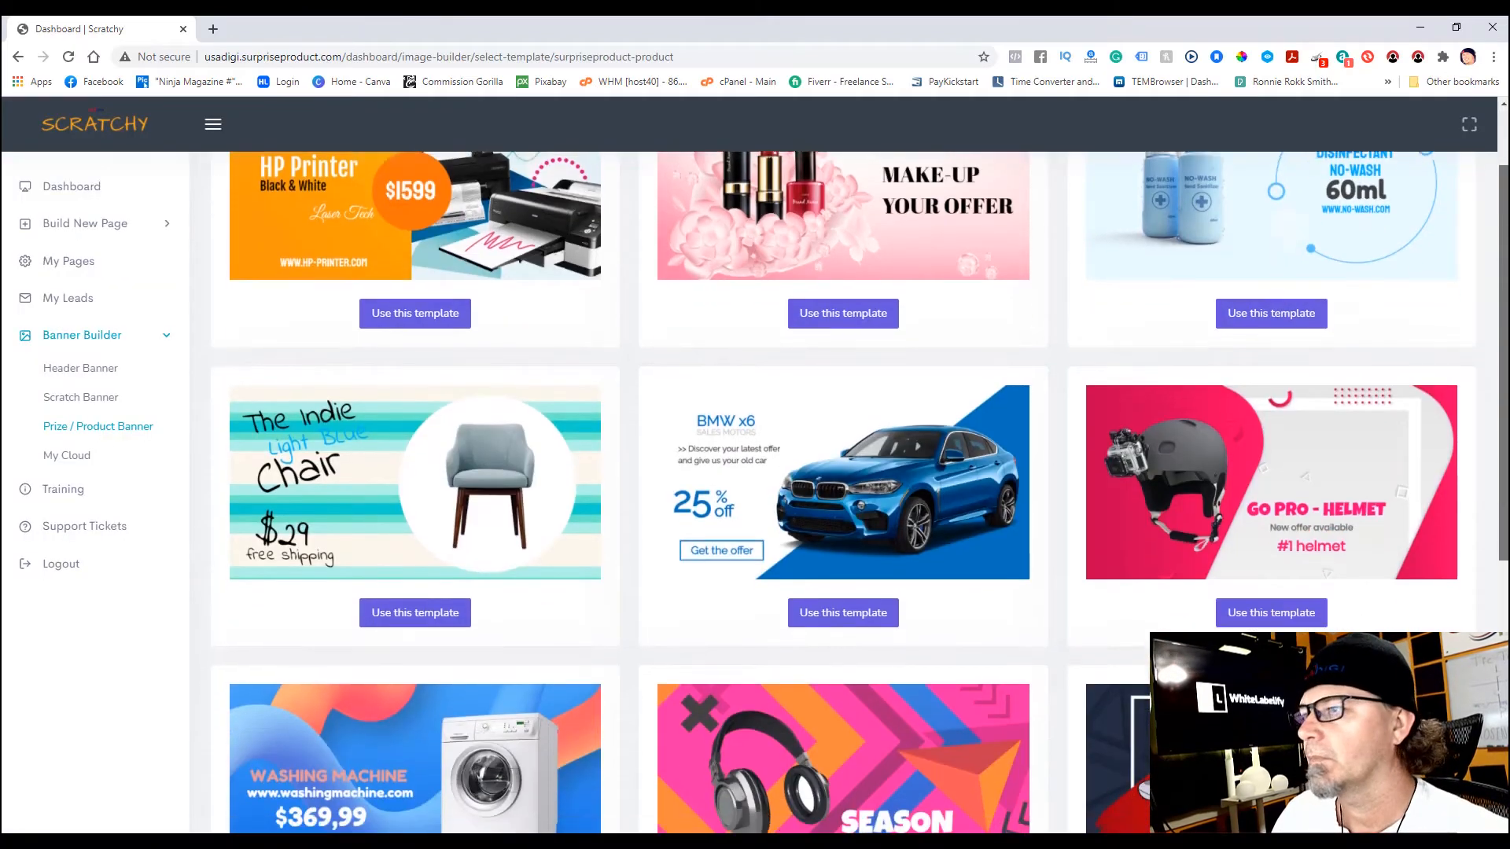
{"action": "scroll", "coordinate": [857, 492], "scroll_direction": "down", "scroll_amount": 5}
{"action": "scroll", "coordinate": [1503, 577], "scroll_direction": "up", "scroll_amount": 3}
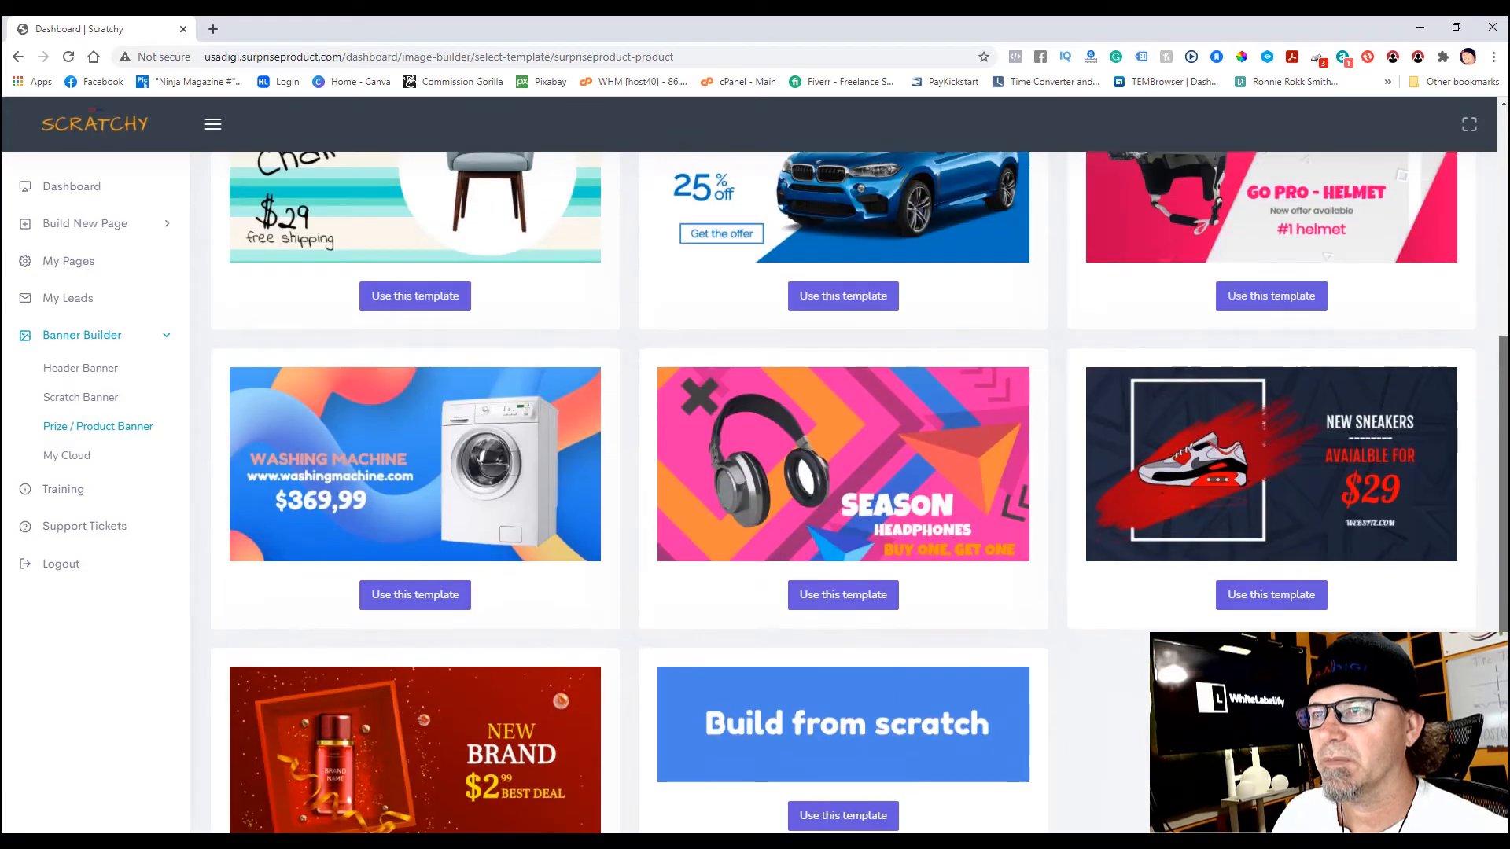
{"action": "scroll", "coordinate": [860, 493], "scroll_direction": "down", "scroll_amount": 2}
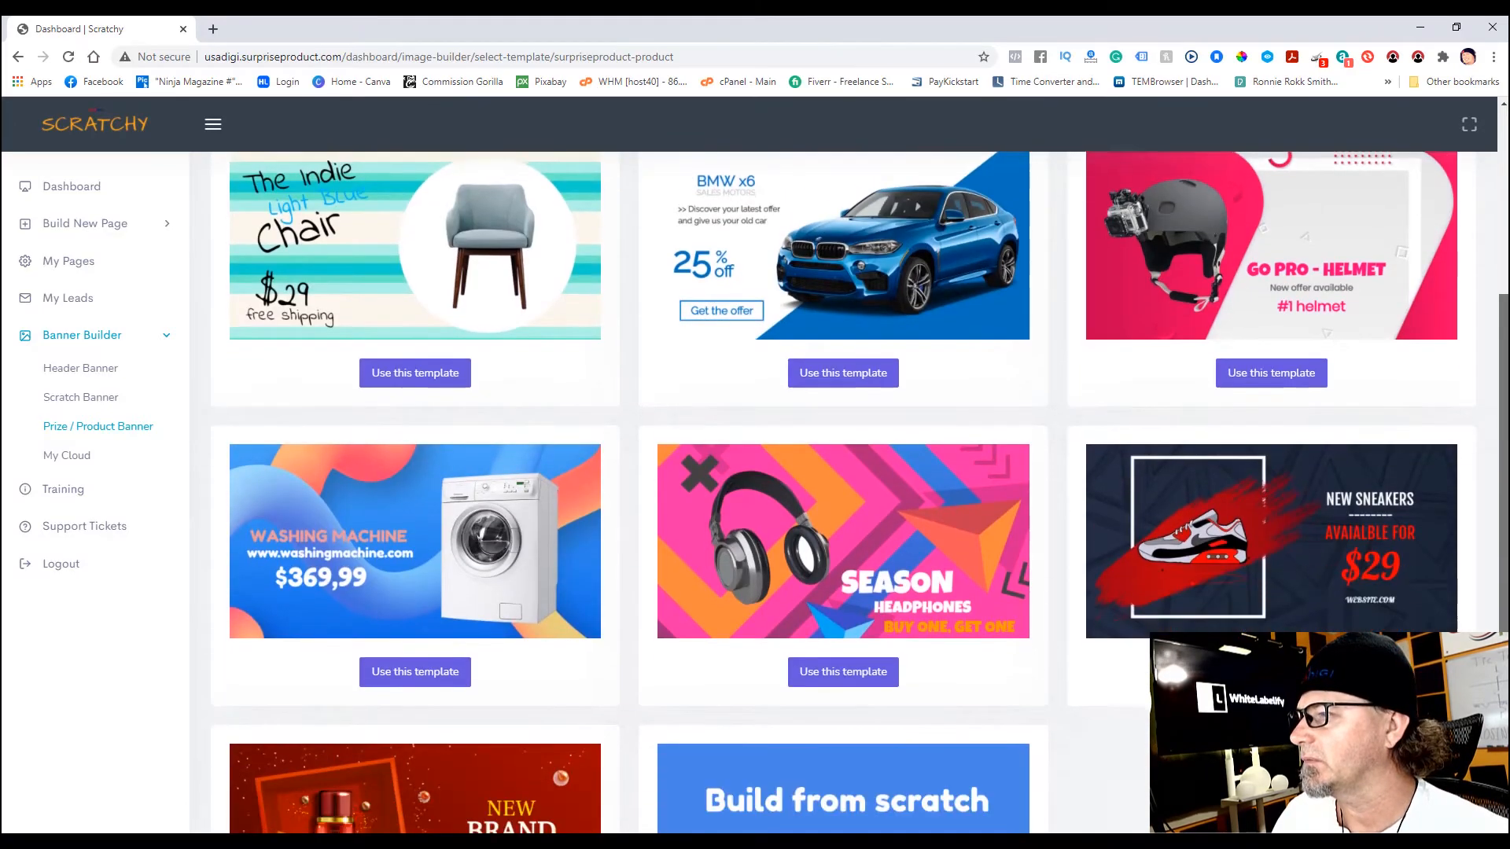
- Start from the NEW SNEAKERS $29 template and delete its sneaker photo
{"action": "left_click", "coordinate": [1263, 602]}
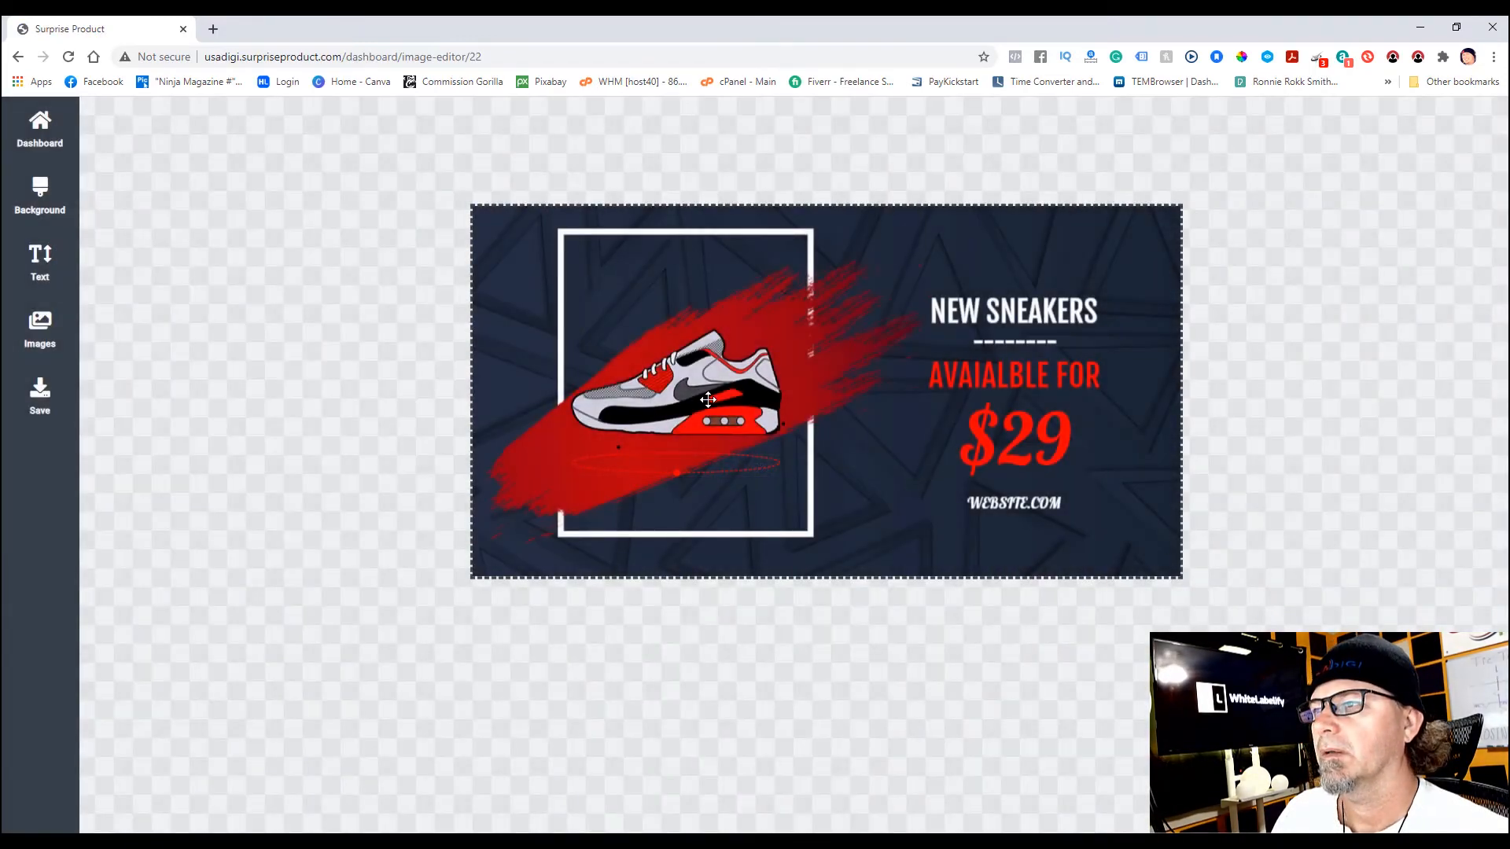
{"action": "left_click", "coordinate": [708, 400]}
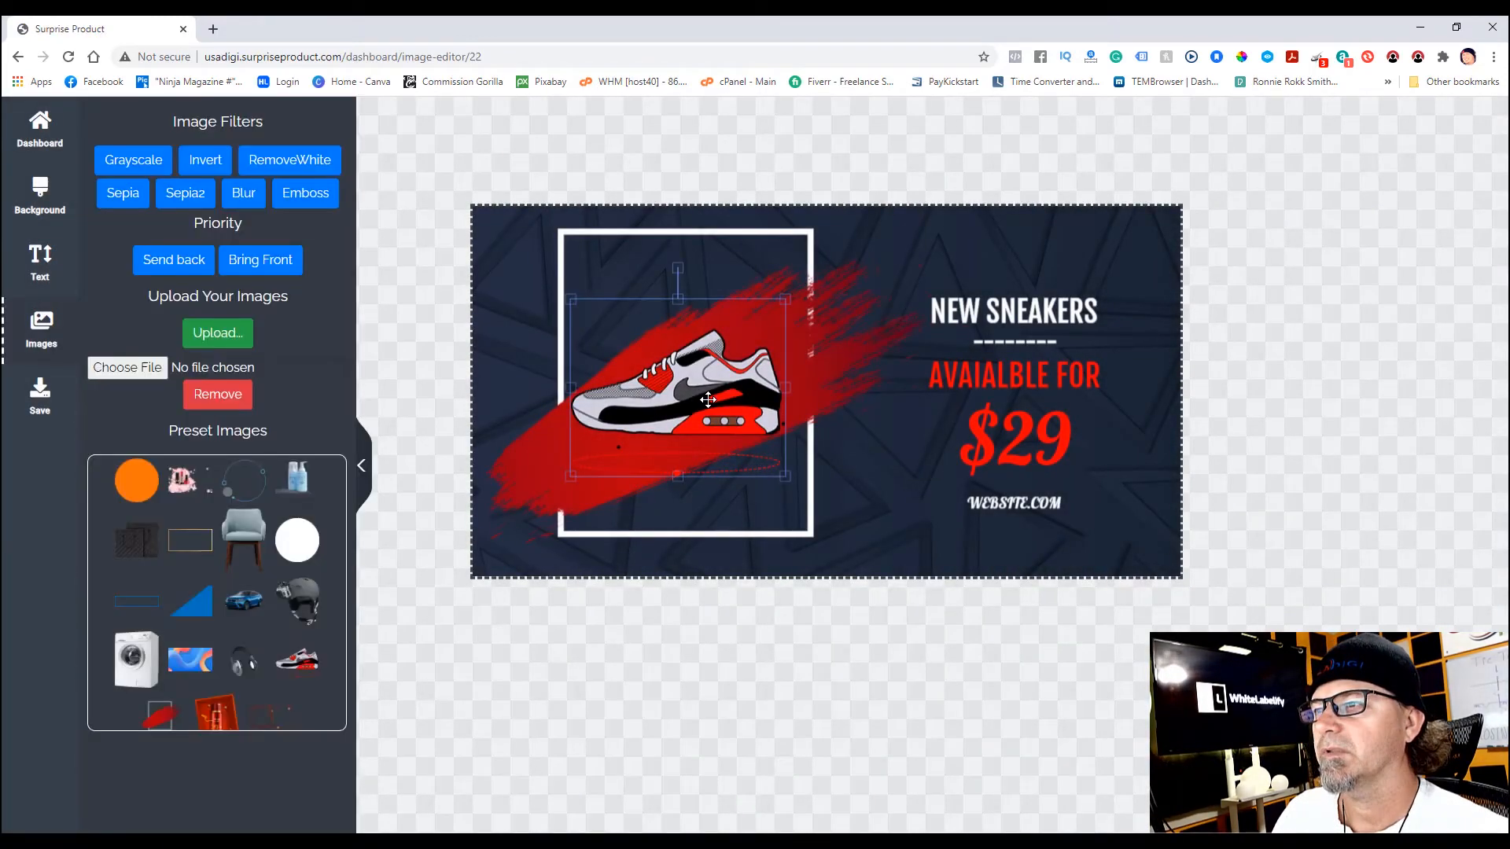
{"action": "left_click", "coordinate": [241, 397]}
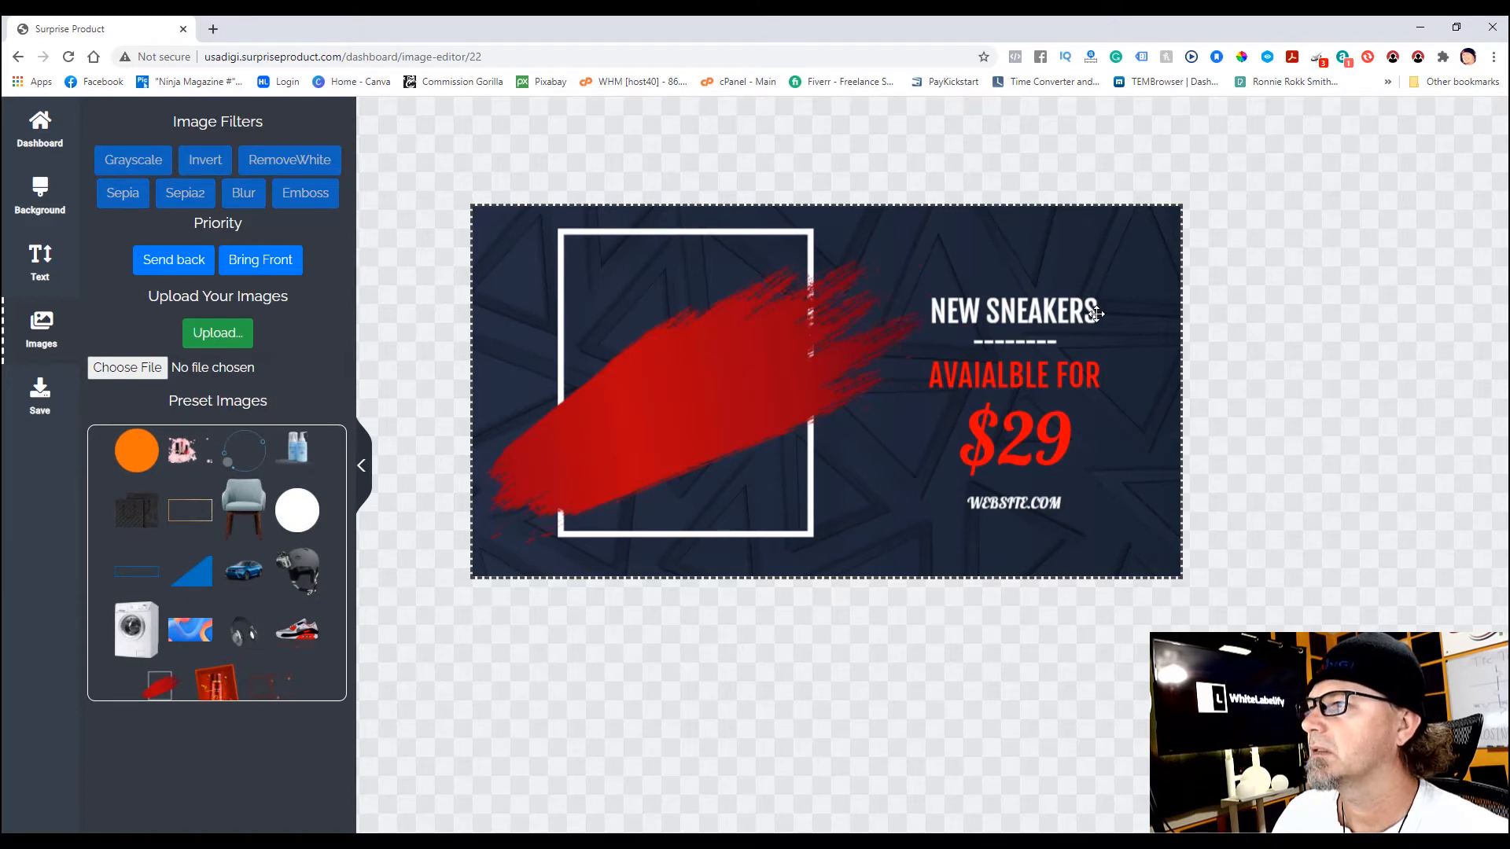
{"action": "left_click", "coordinate": [1040, 312]}
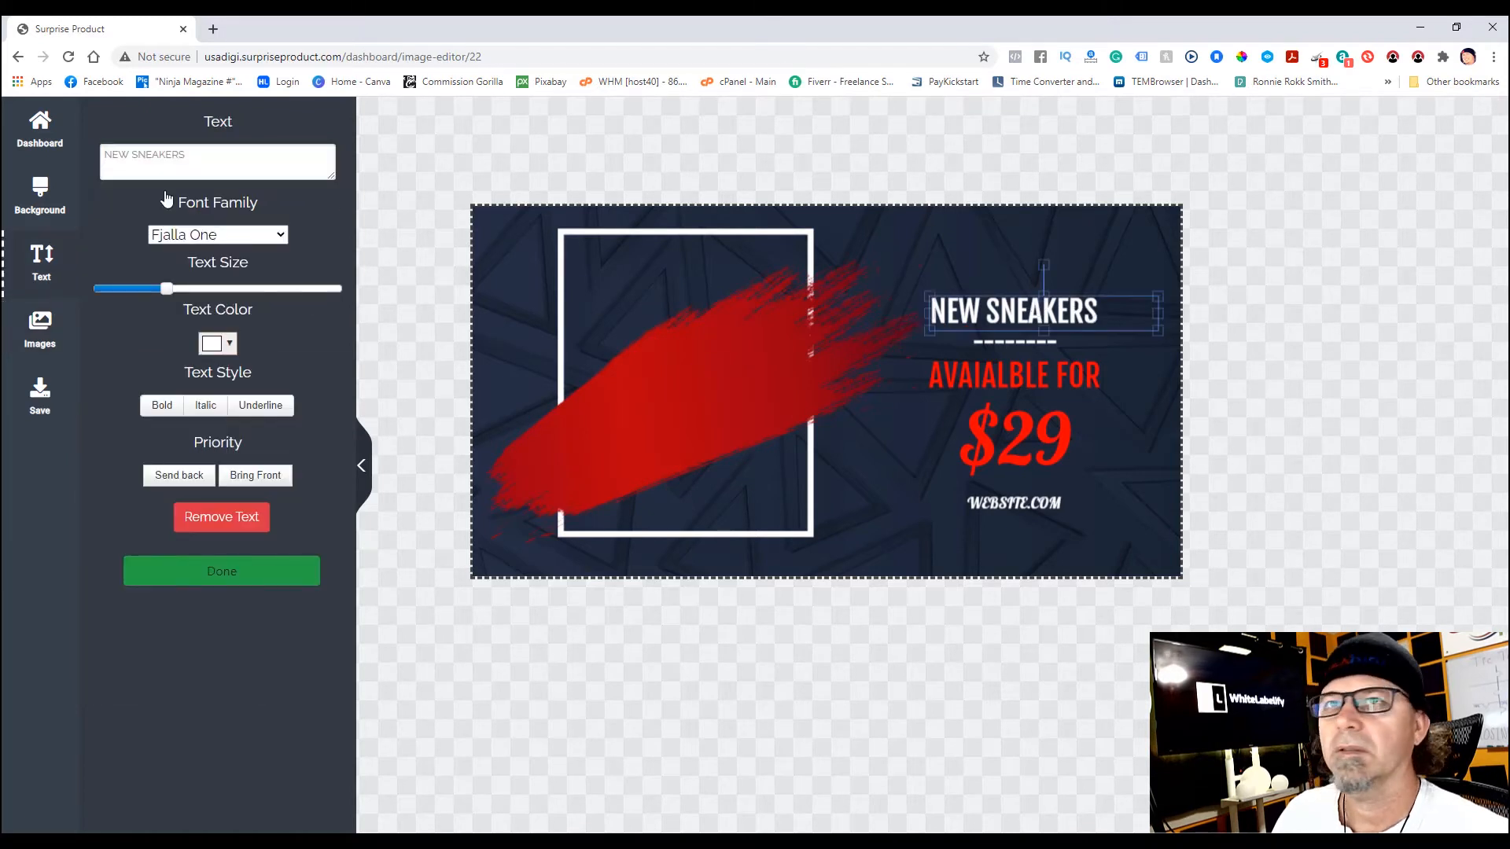
- Replace the banner heading with CONGRATS, enlarge it, and align it with the text below
{"action": "key", "text": "ctrl+a"}
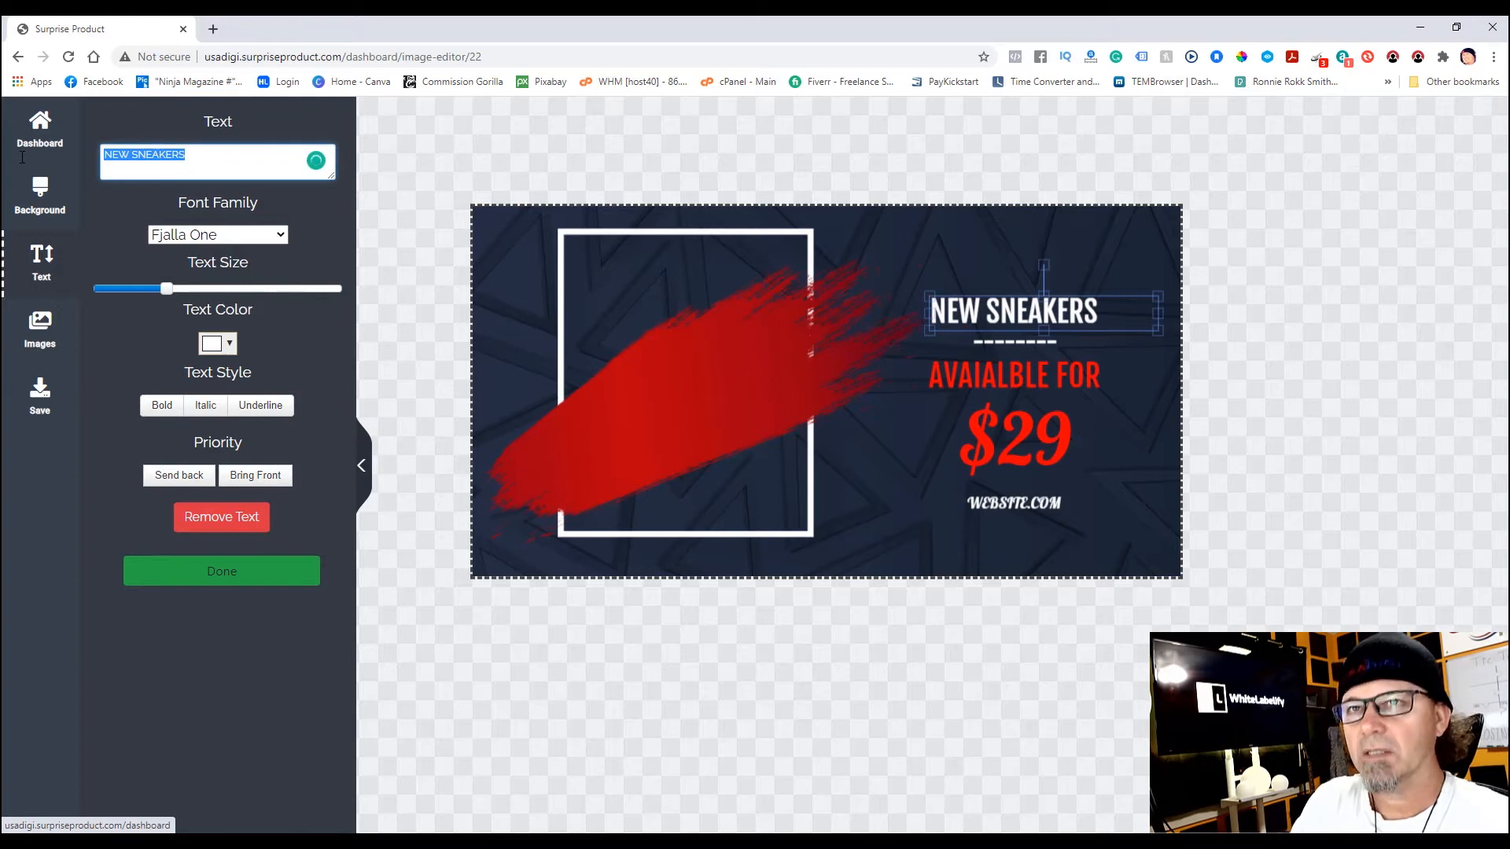
{"action": "type", "text": "CONGRATS"}
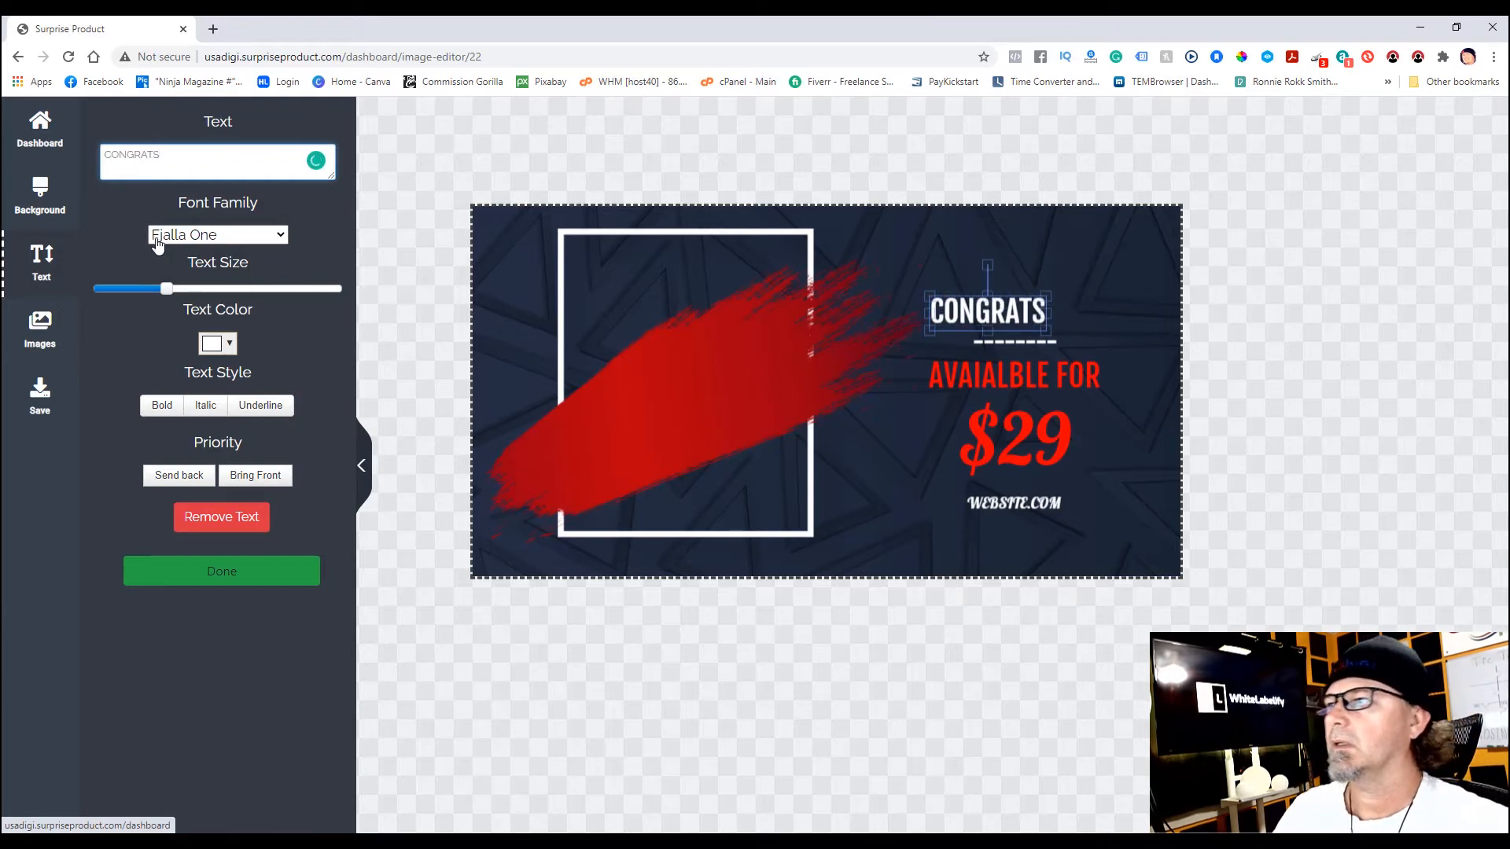
{"action": "left_click_drag", "start_coordinate": [1045, 295], "coordinate": [1161, 282]}
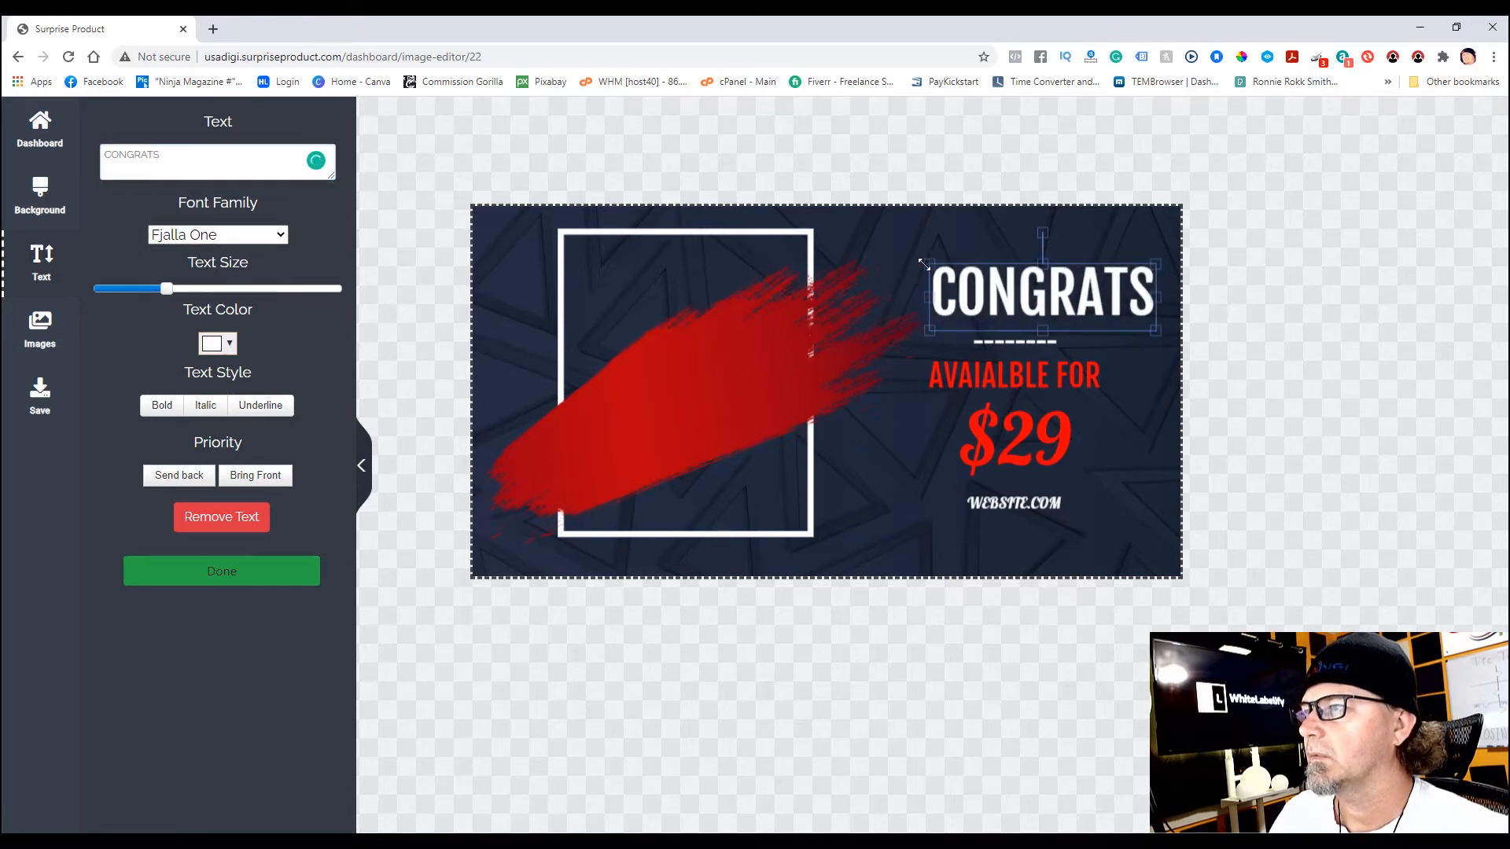
{"action": "left_click_drag", "start_coordinate": [924, 265], "coordinate": [890, 259]}
{"action": "left_click_drag", "start_coordinate": [1045, 285], "coordinate": [1034, 298]}
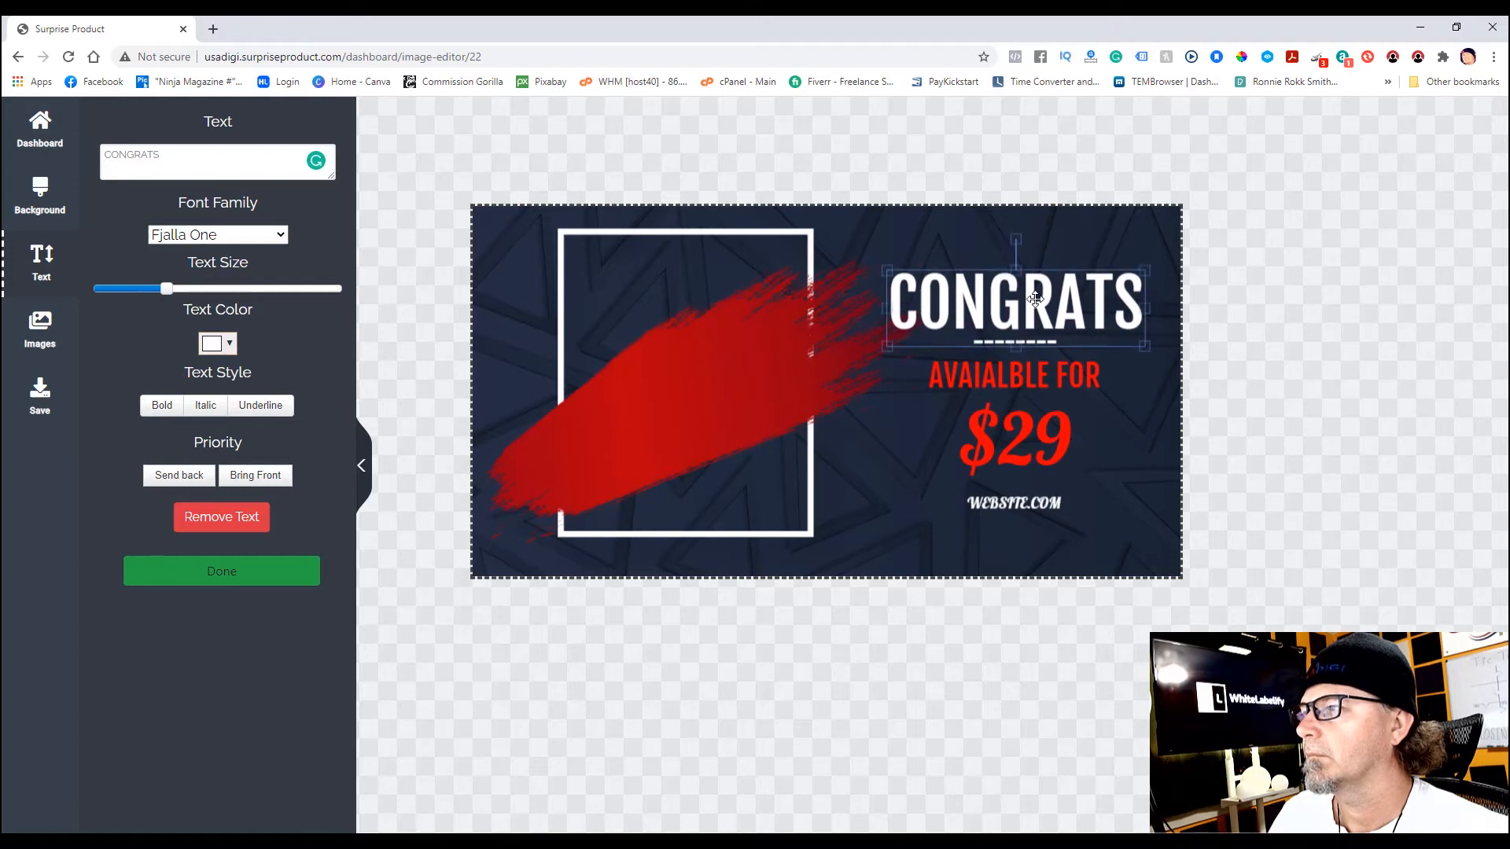
- Change the $29 price text to WON!, enlarge it, and shift it slightly right
{"action": "left_click", "coordinate": [1061, 445]}
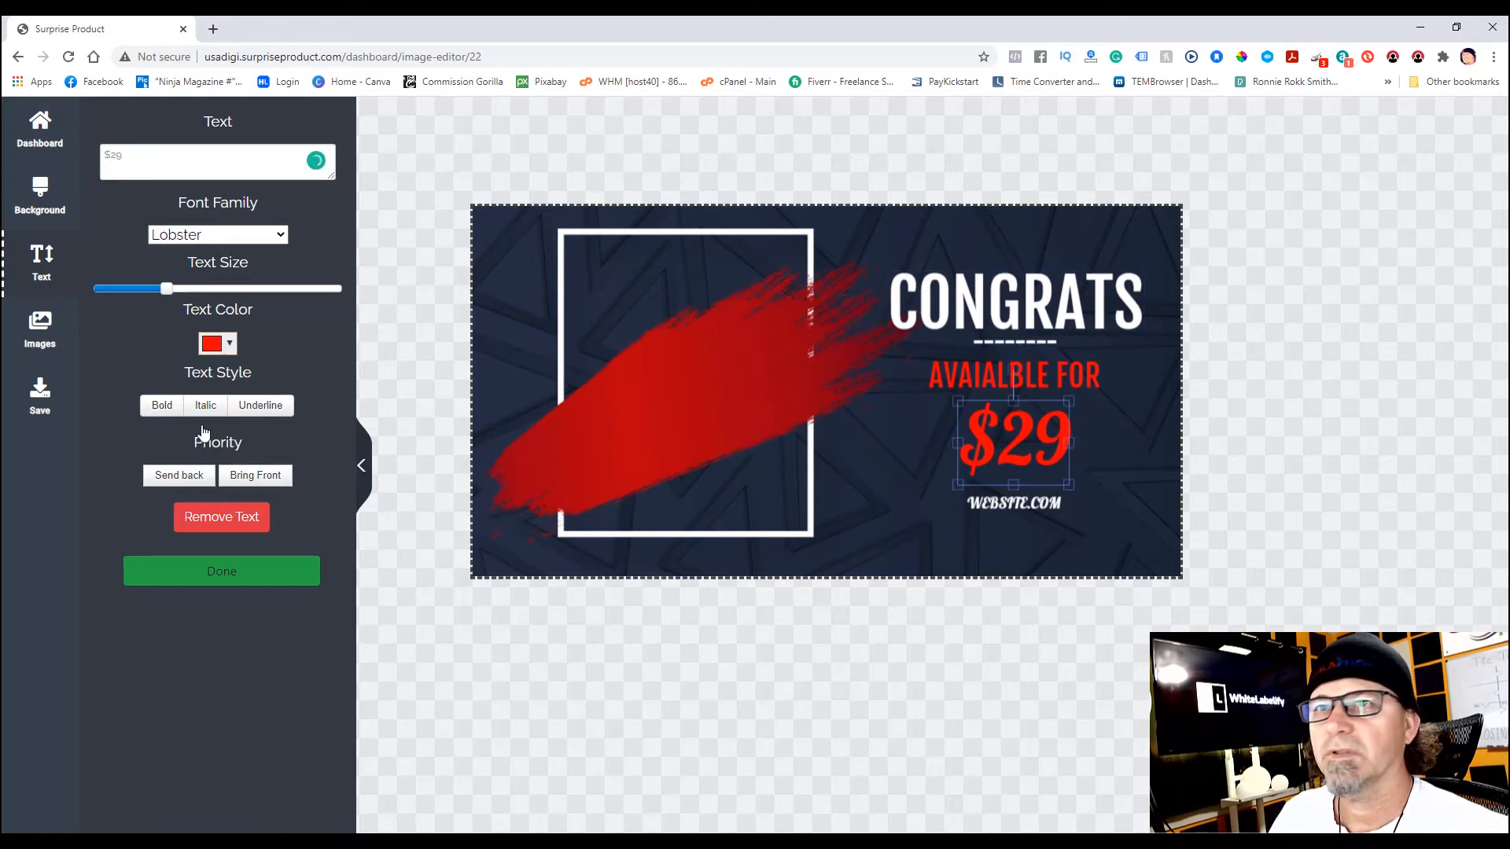
{"action": "left_click_drag", "start_coordinate": [126, 155], "coordinate": [76, 153]}
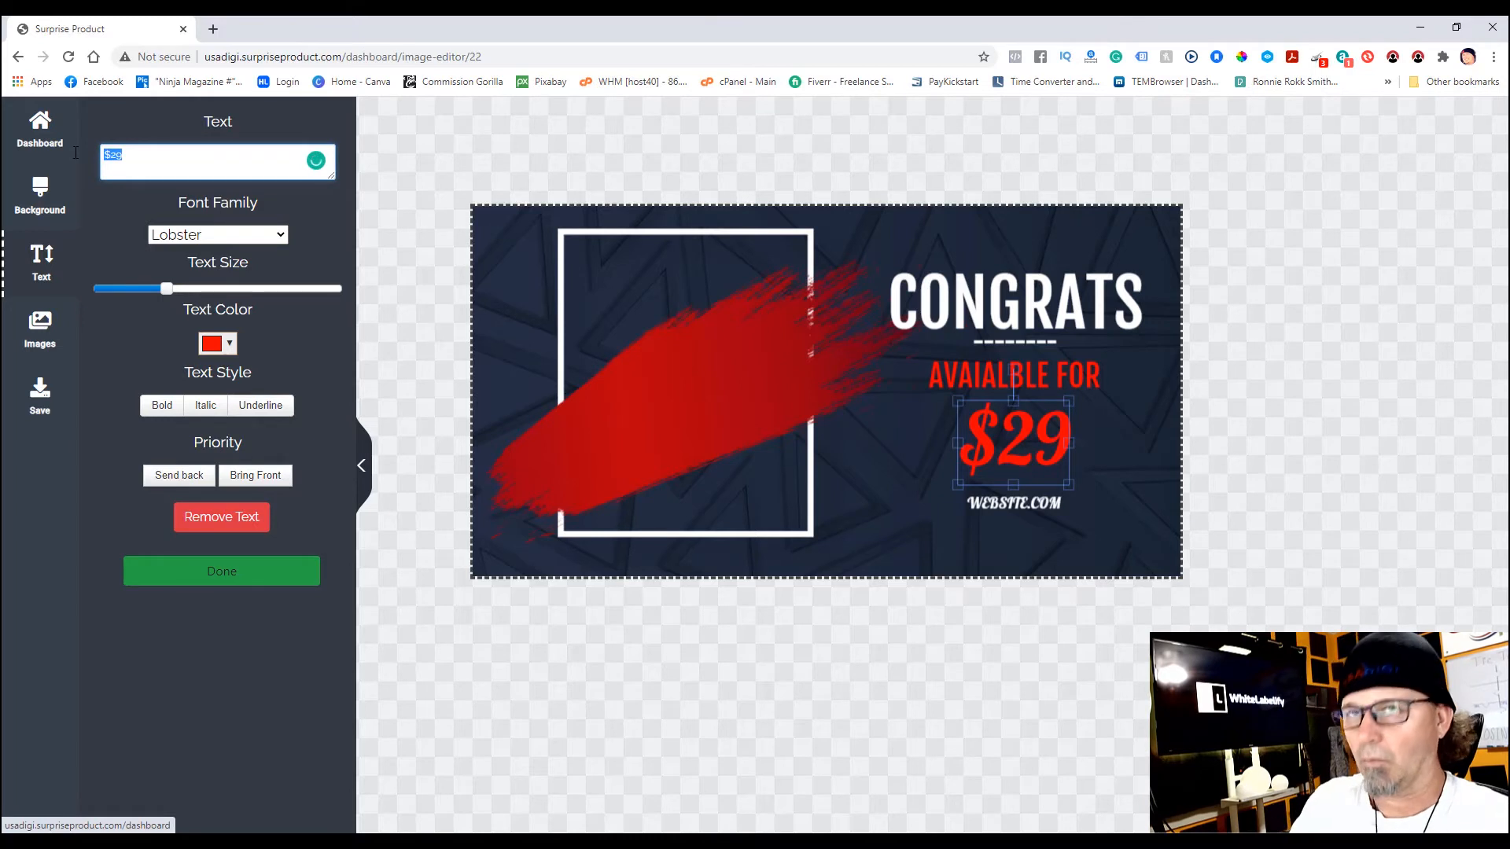
{"action": "type", "text": "WON"}
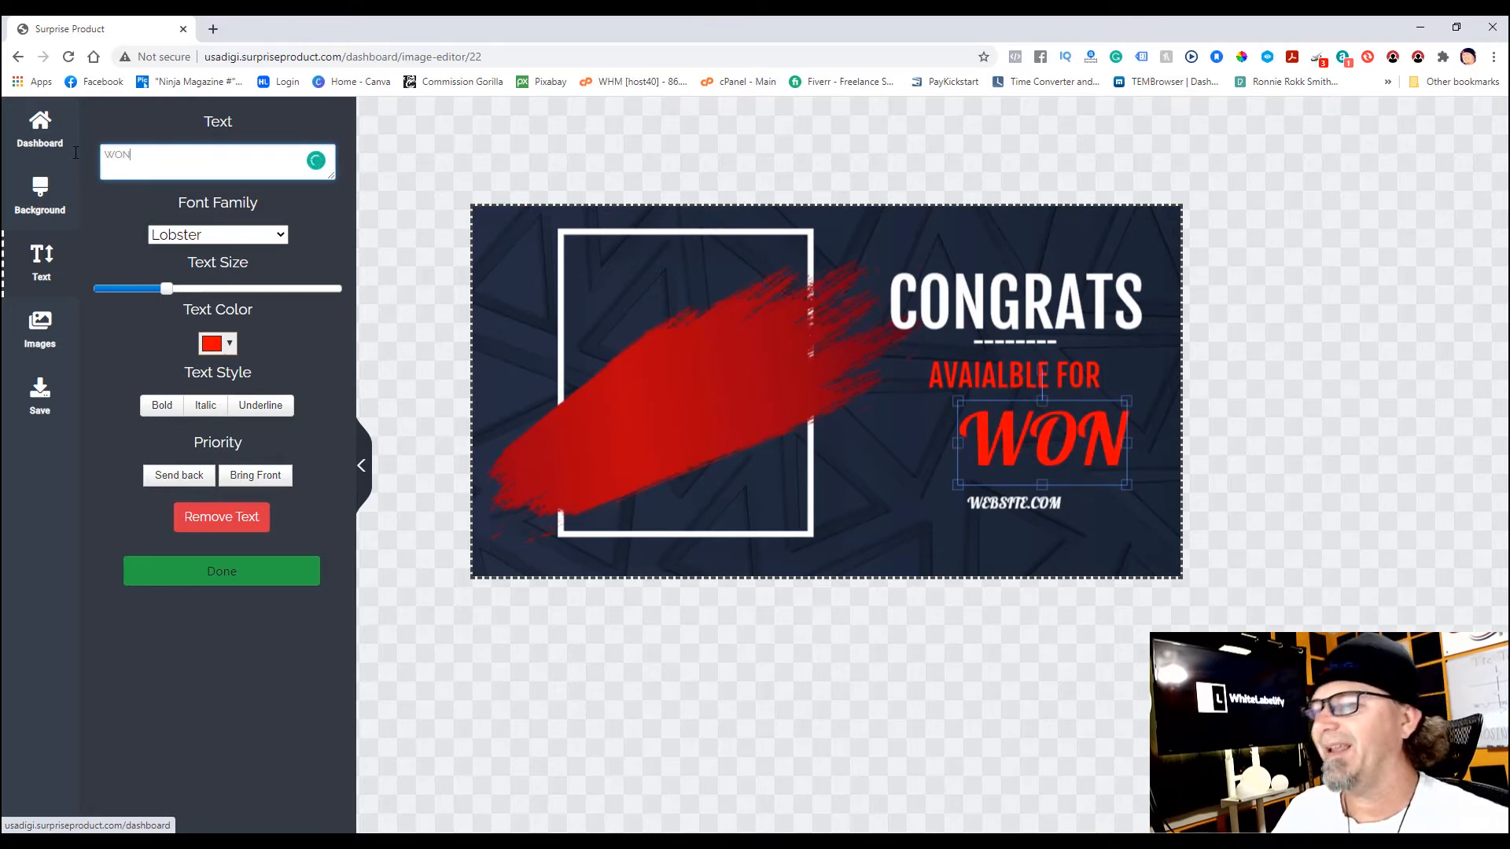
{"action": "type", "text": "!"}
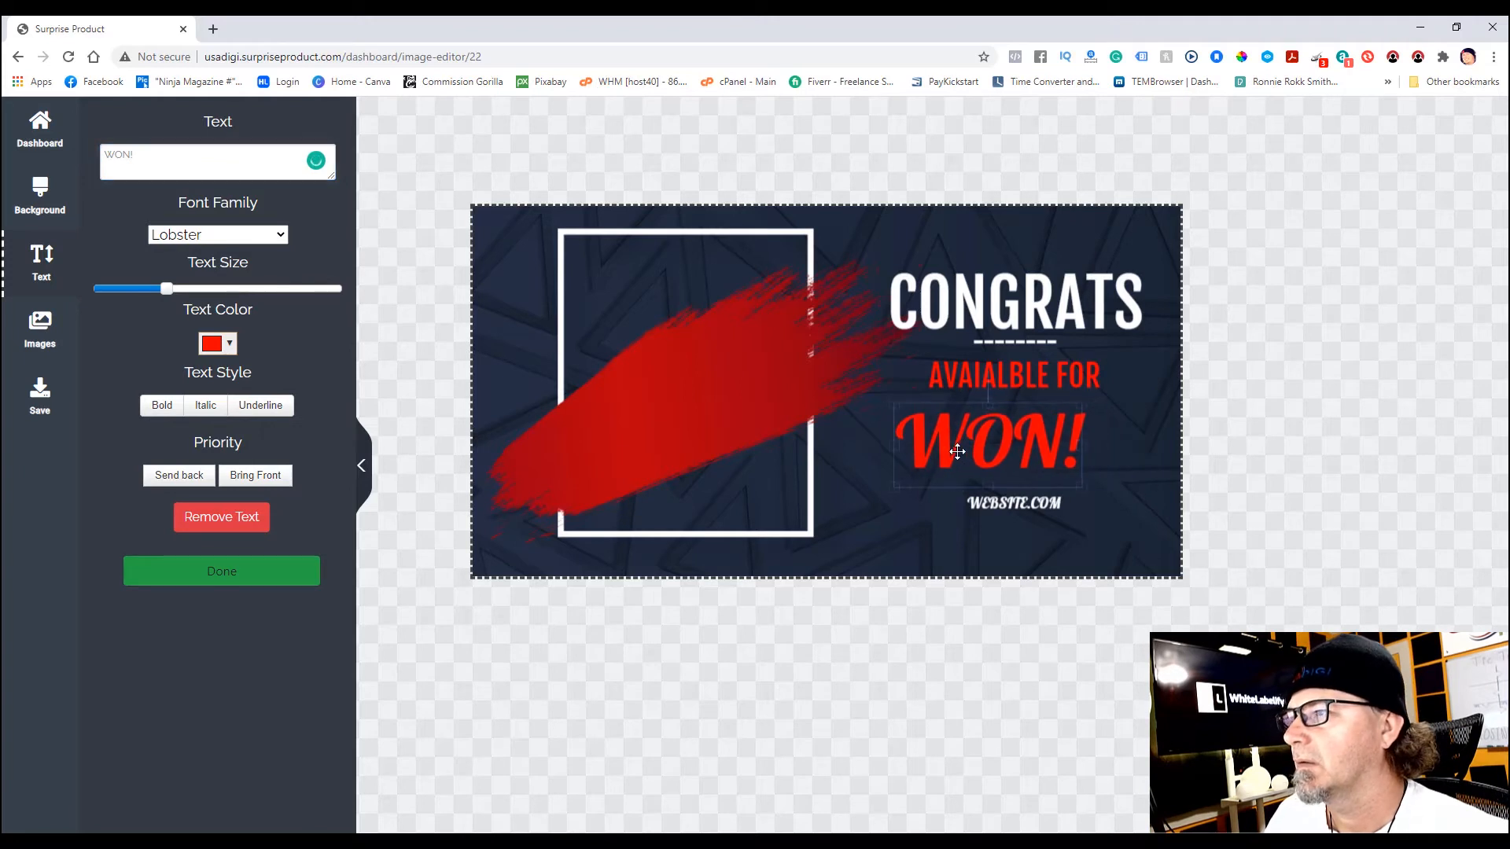
{"action": "left_click_drag", "start_coordinate": [1025, 449], "coordinate": [932, 439]}
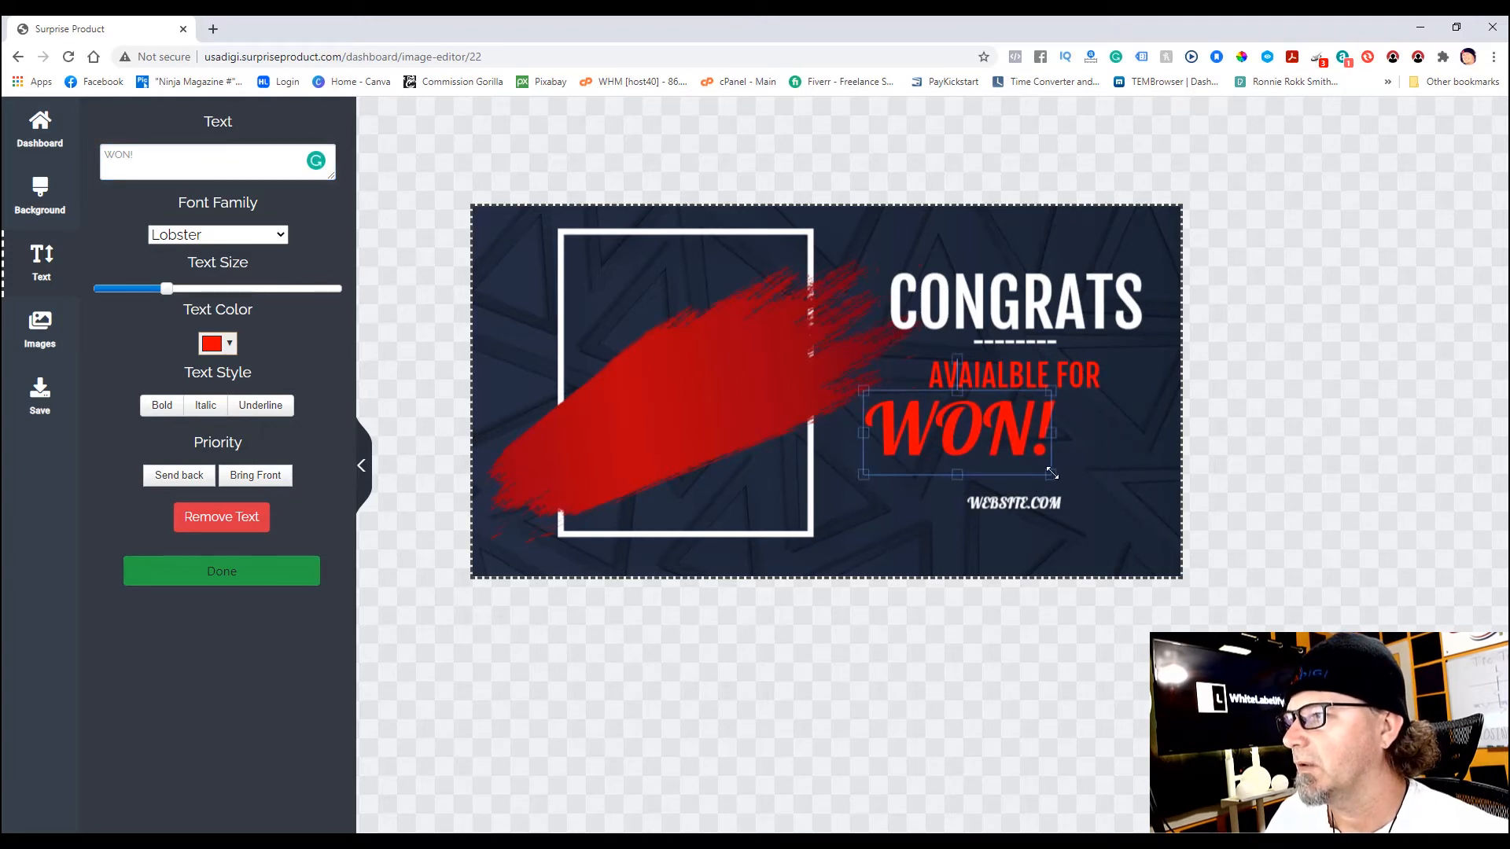
{"action": "left_click_drag", "start_coordinate": [1054, 474], "coordinate": [1121, 506]}
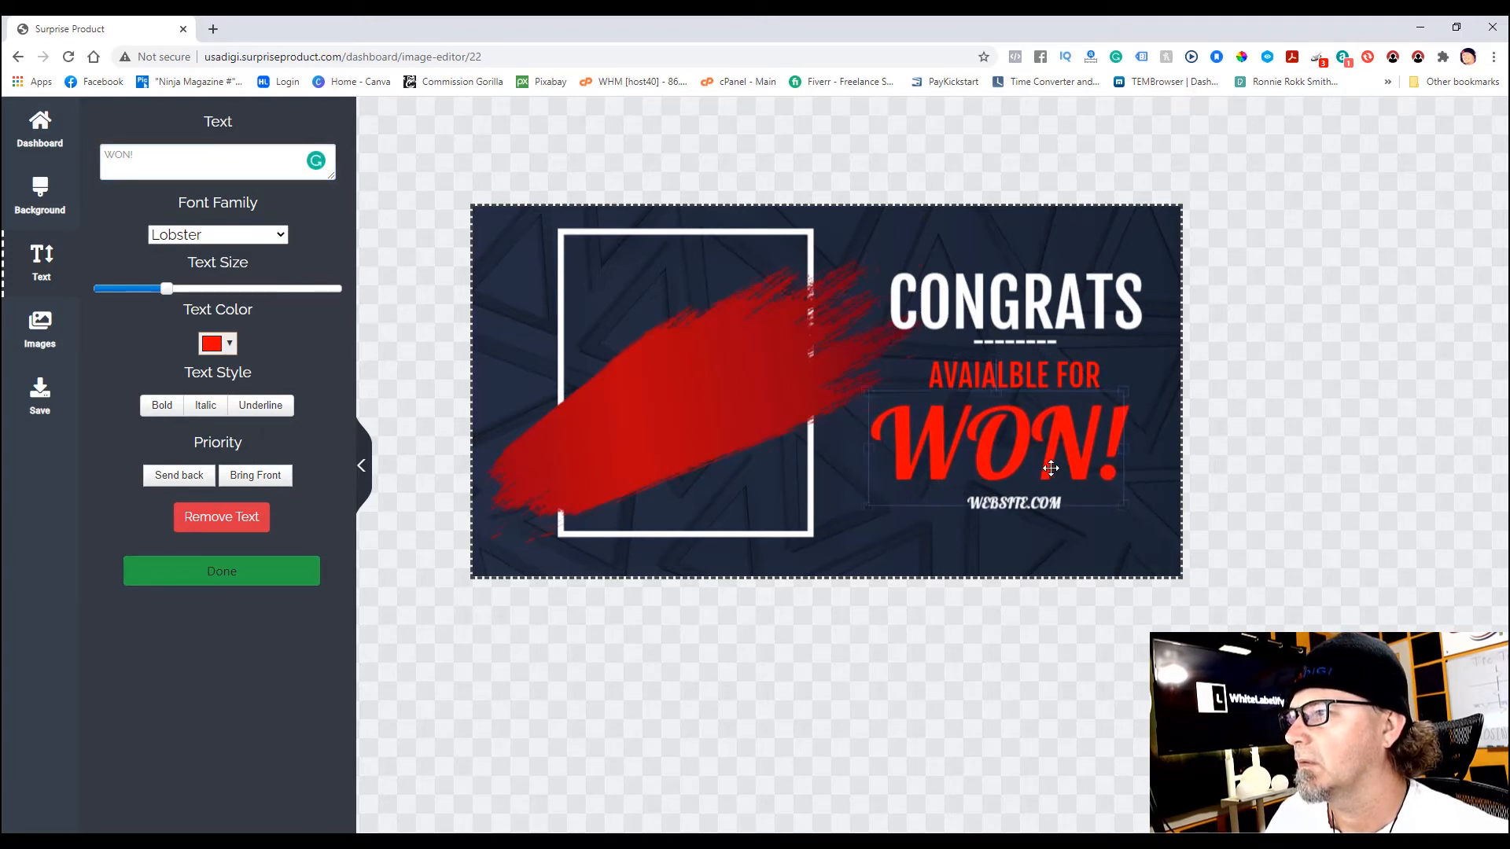
{"action": "left_click_drag", "start_coordinate": [1042, 470], "coordinate": [1062, 469]}
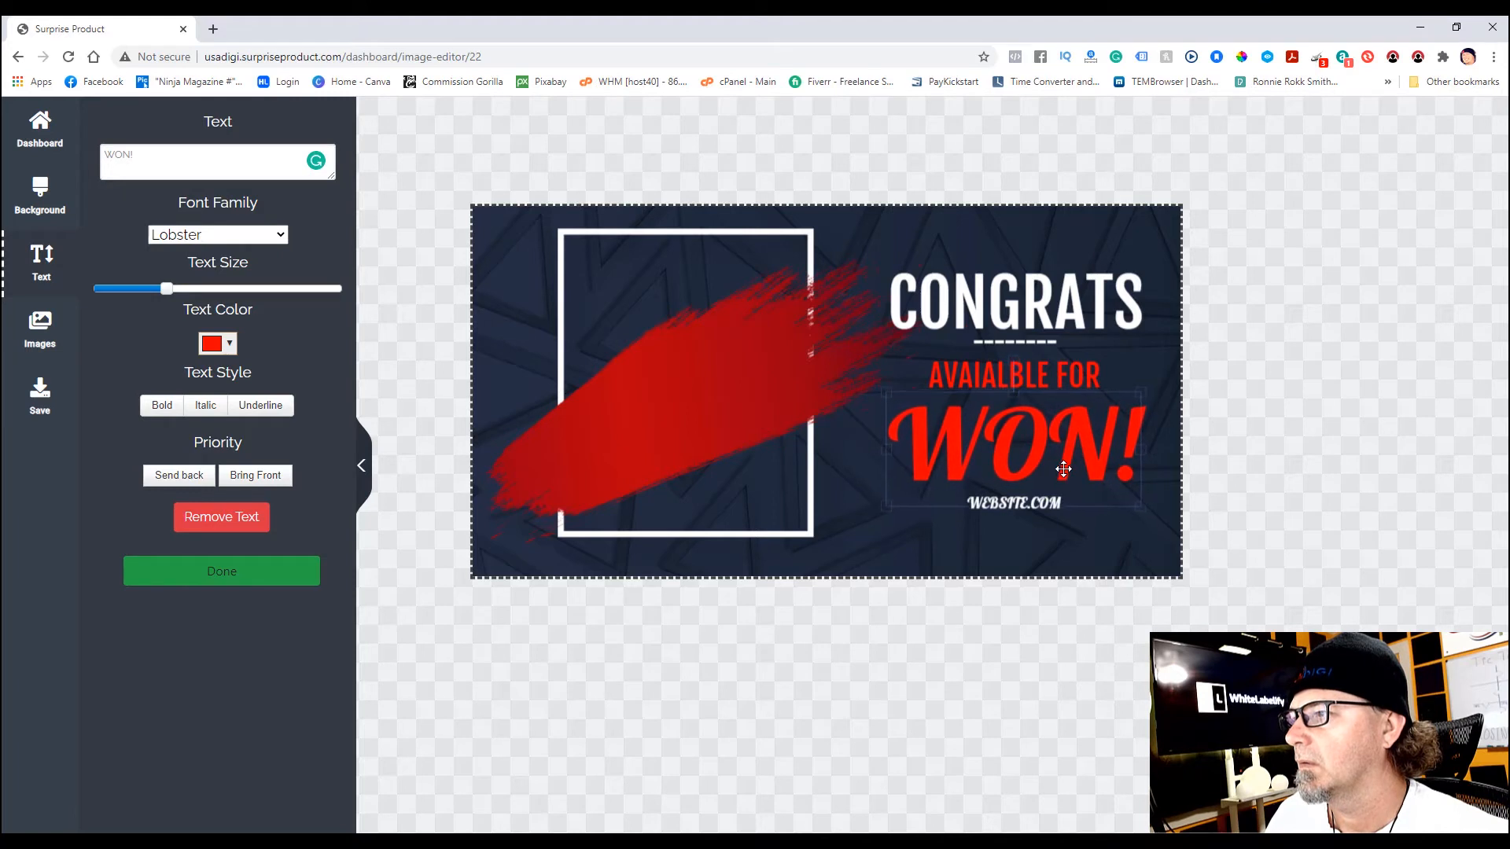
- Delete the WEBSITE.COM line from the banner
{"action": "left_click", "coordinate": [1037, 541]}
{"action": "left_click", "coordinate": [1037, 505]}
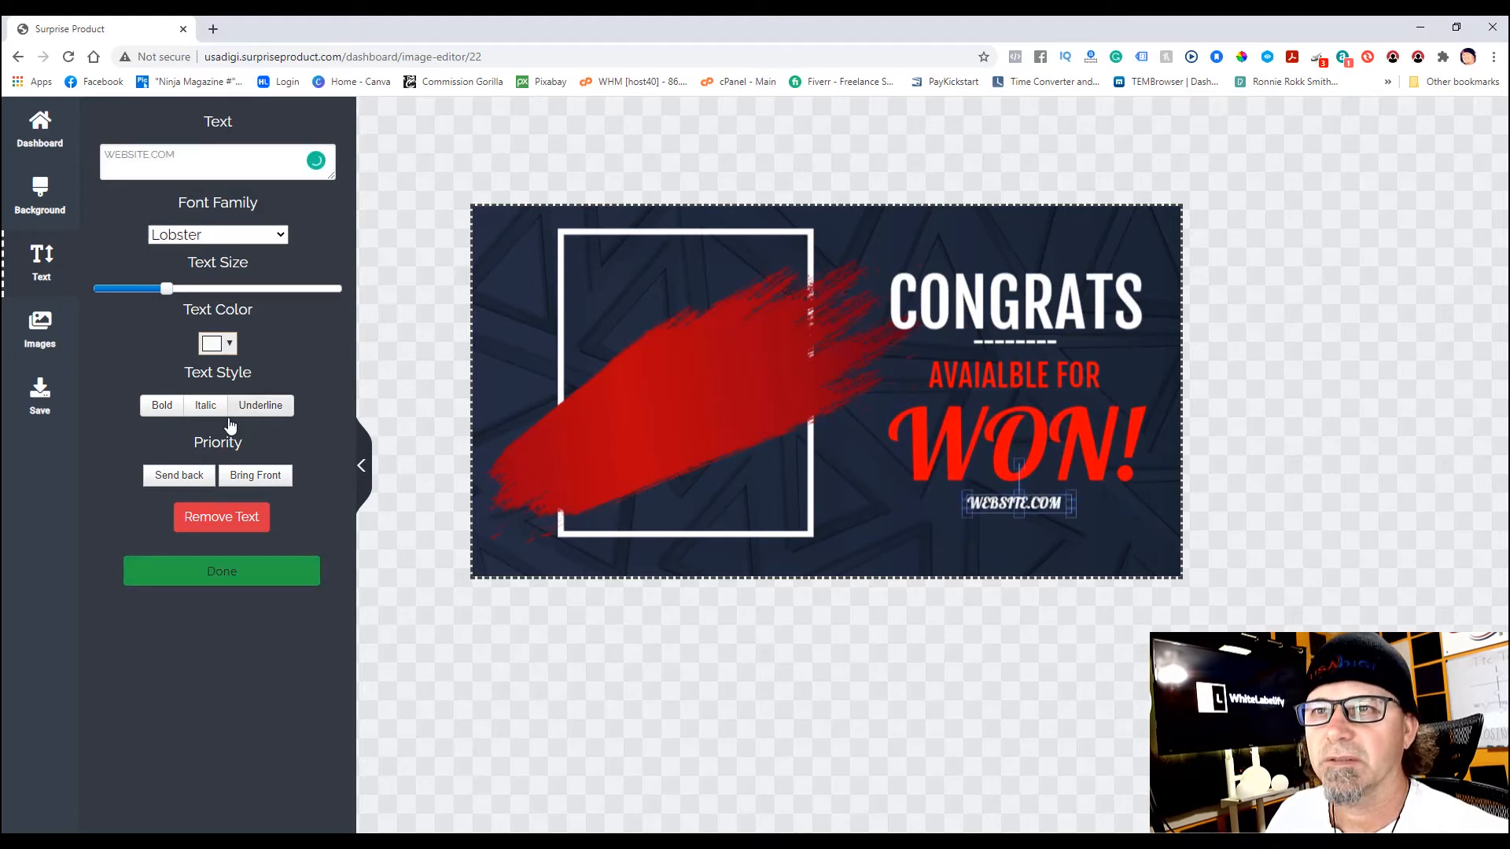
{"action": "left_click", "coordinate": [222, 516]}
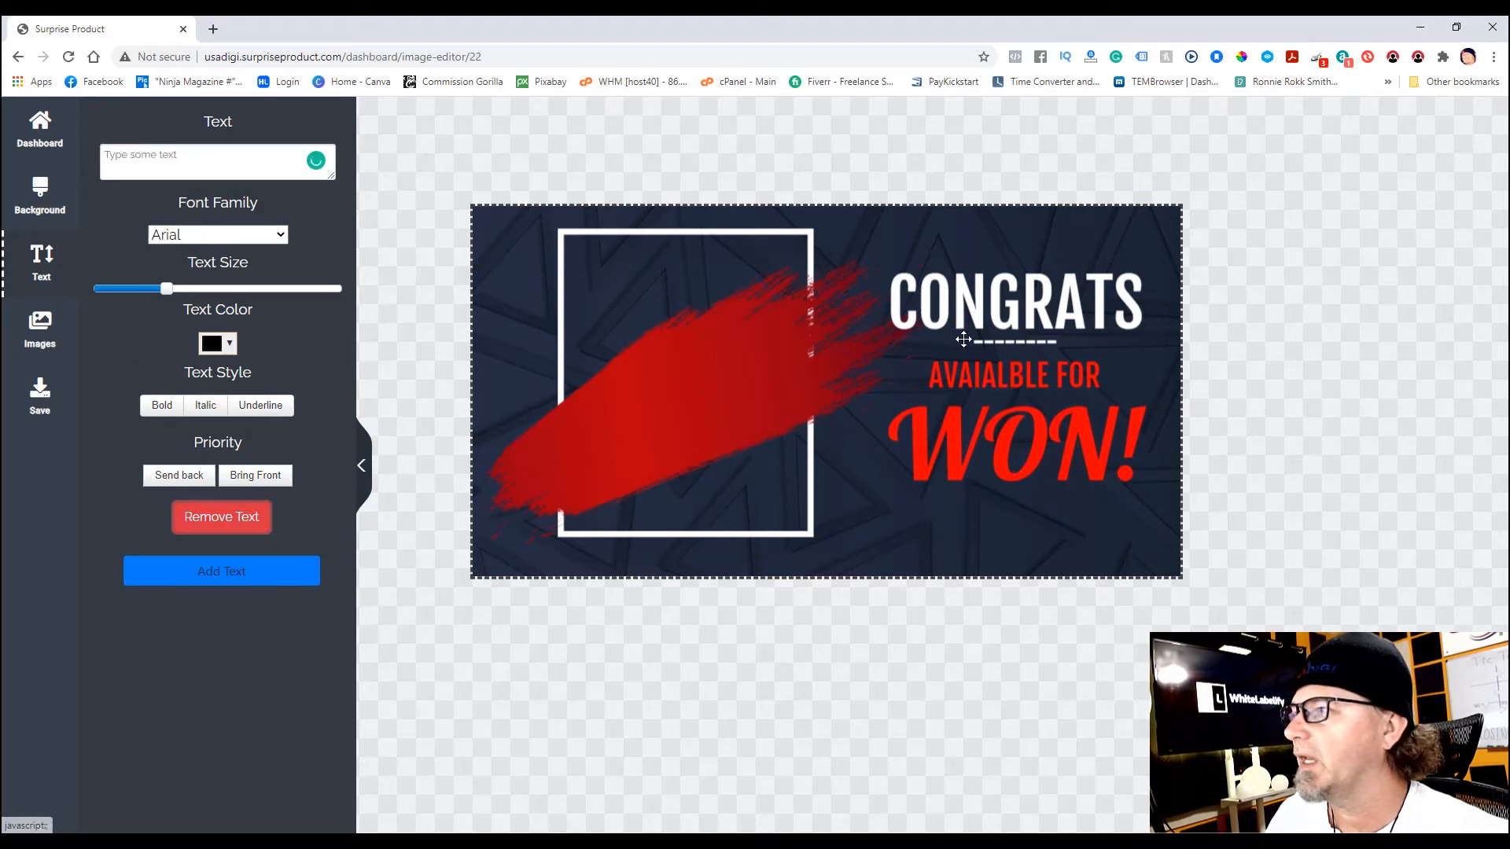
- Change the AVAIALBLE FOR text to YOU and make it larger
{"action": "left_click", "coordinate": [1035, 373]}
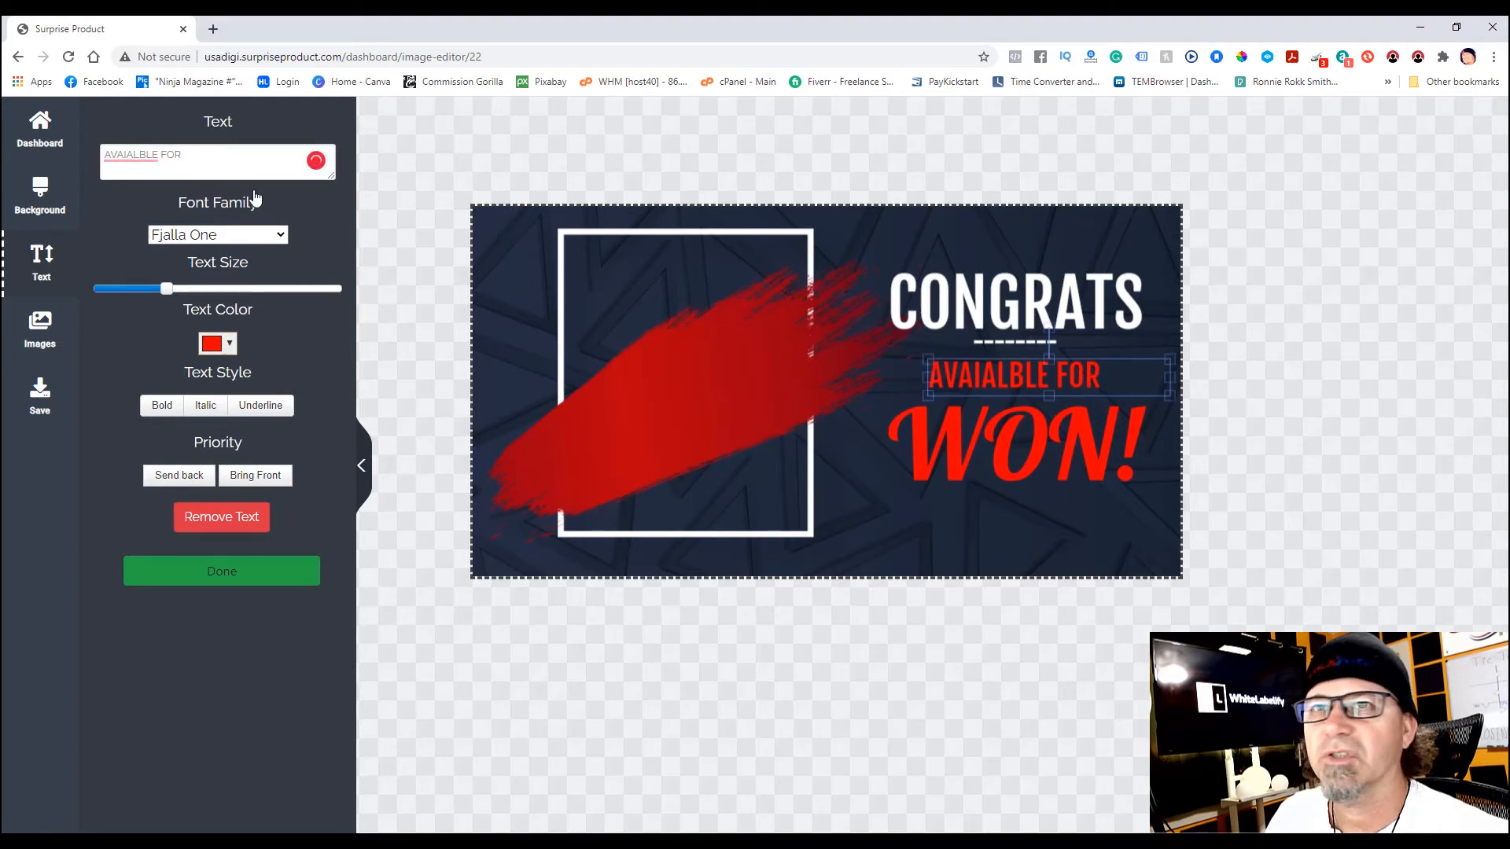
{"action": "left_click_drag", "start_coordinate": [195, 149], "coordinate": [80, 155]}
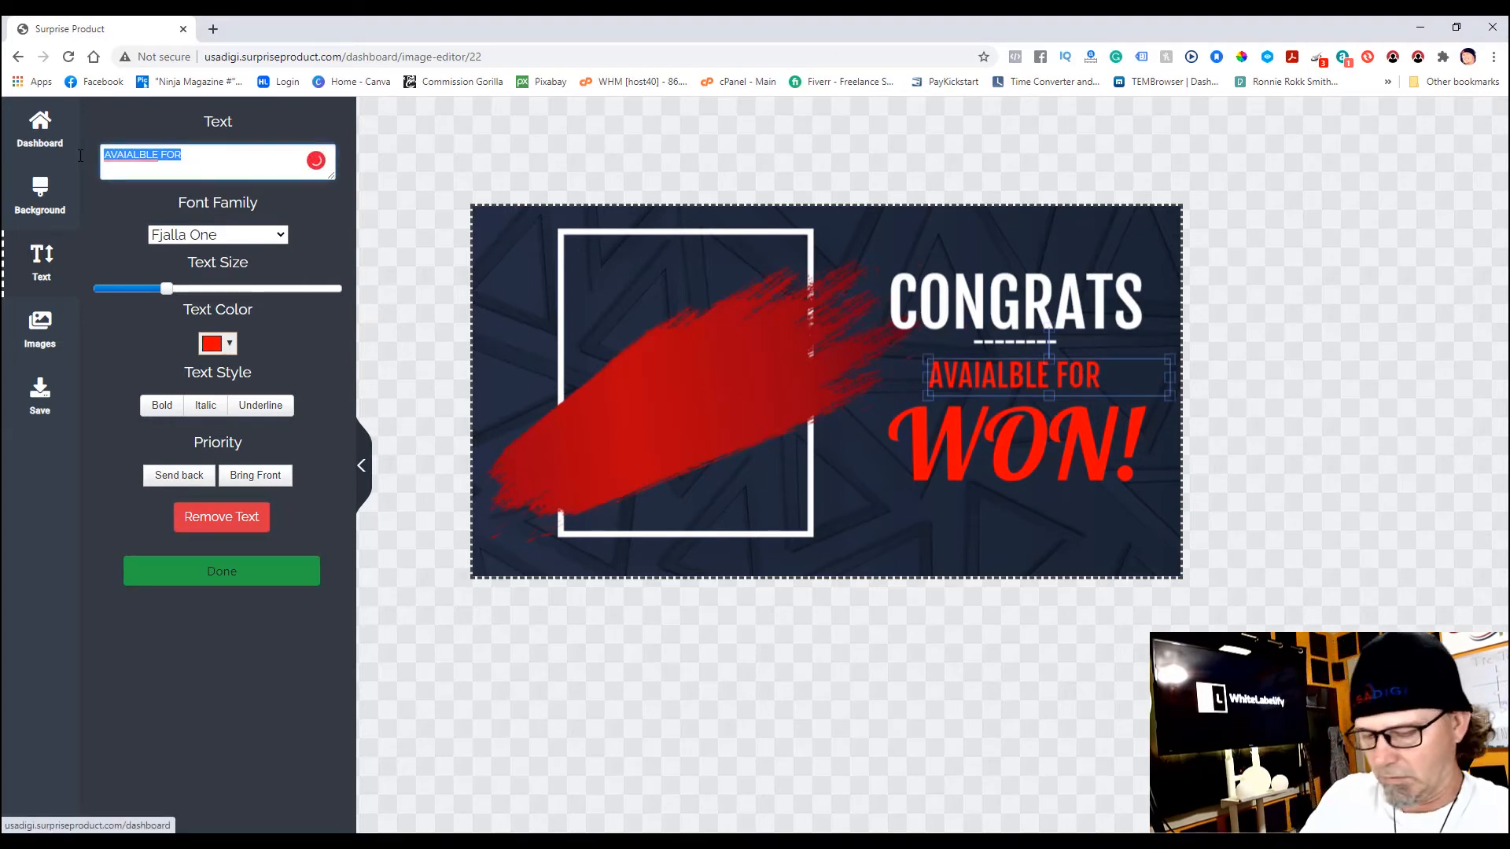
{"action": "type", "text": "YOU'VE"}
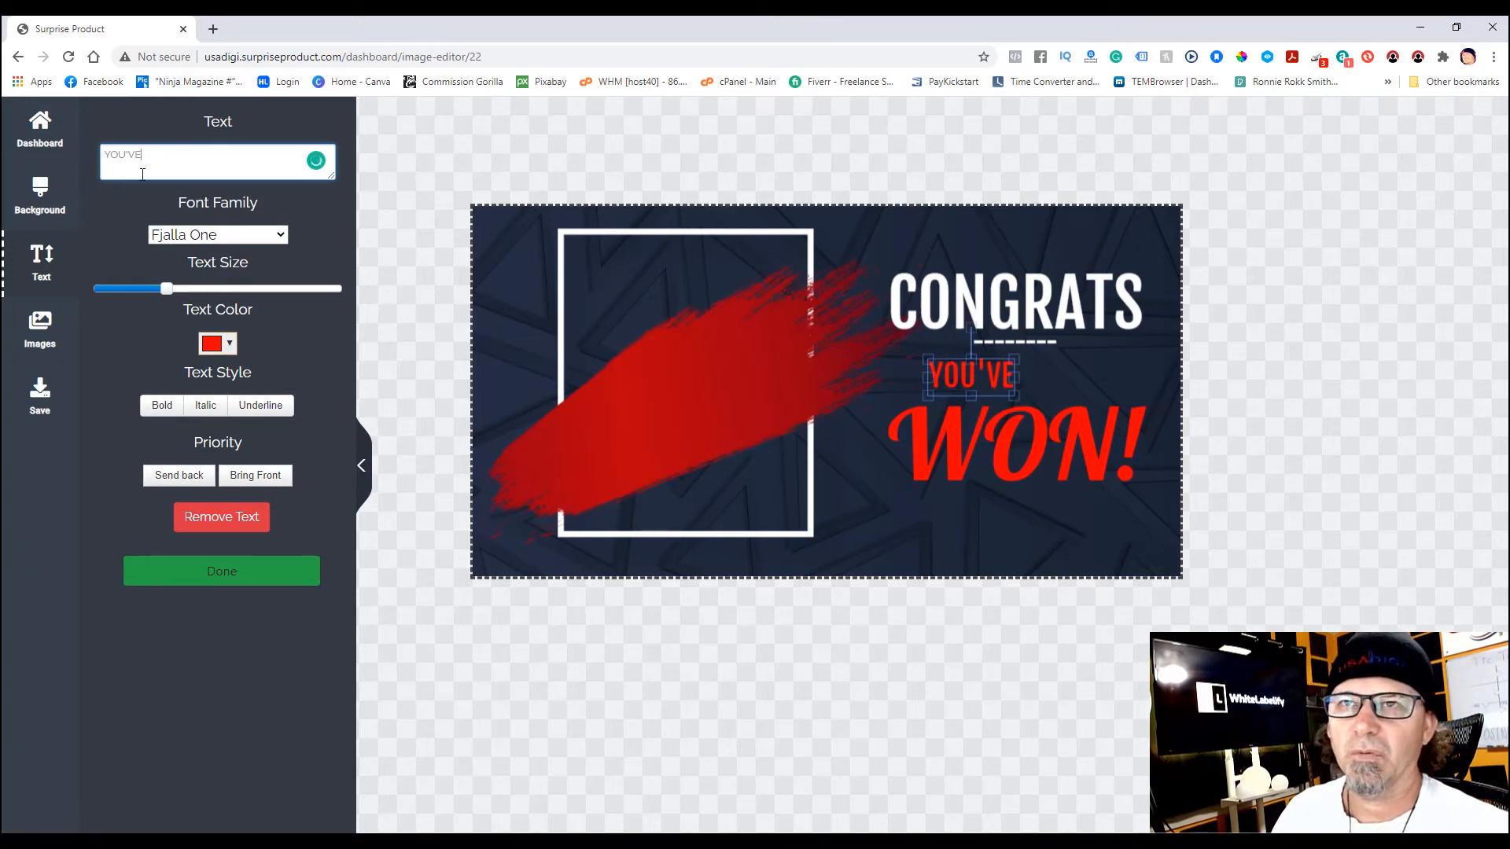
{"action": "key", "text": "BackSpace"}
{"action": "key", "text": "BackSpace"}
{"action": "key", "text": "BackSpace"}
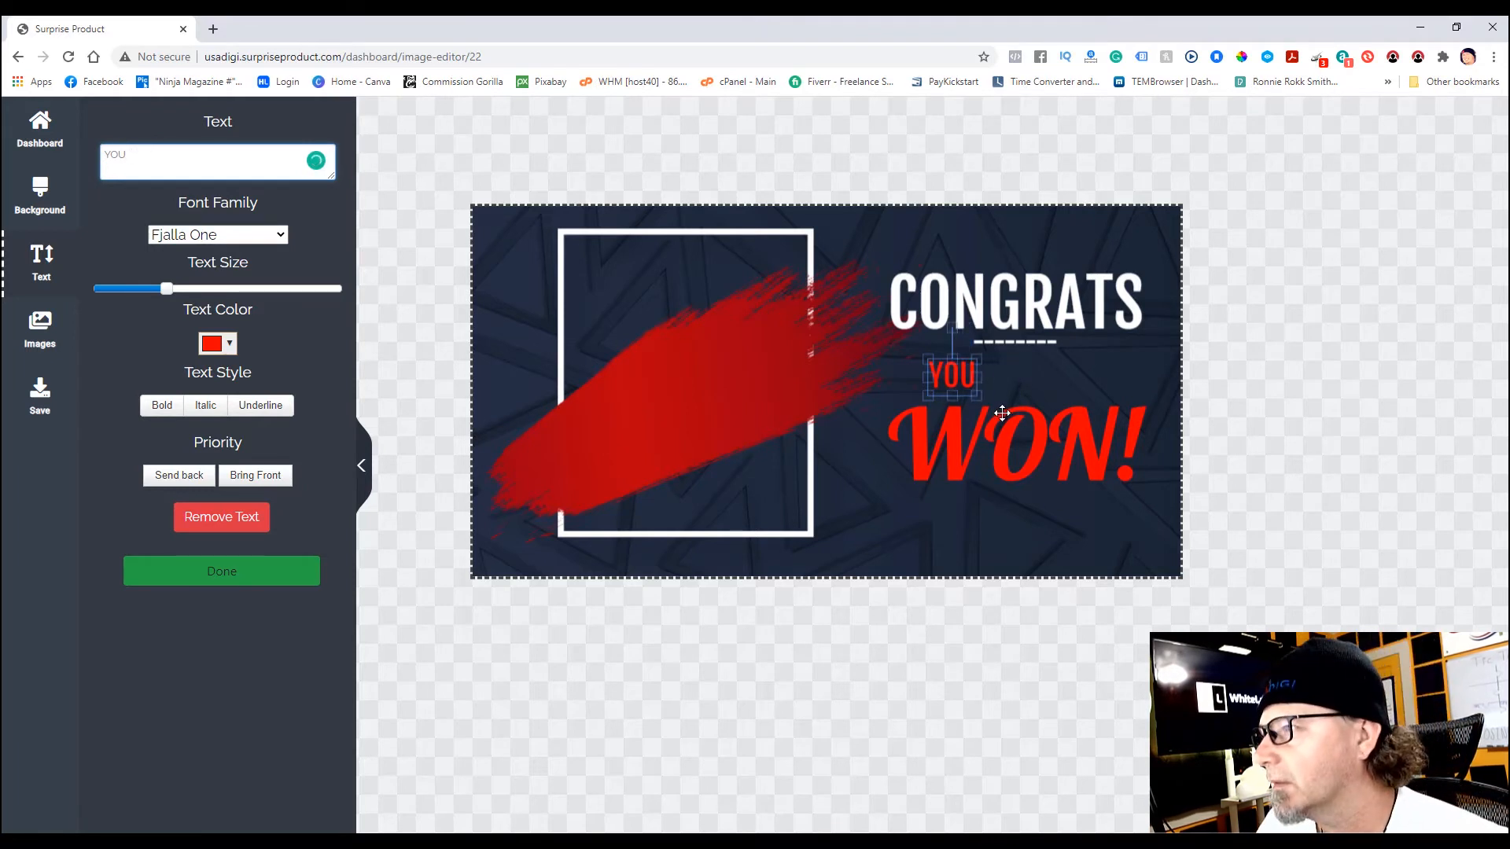
{"action": "left_click_drag", "start_coordinate": [980, 401], "coordinate": [1028, 376]}
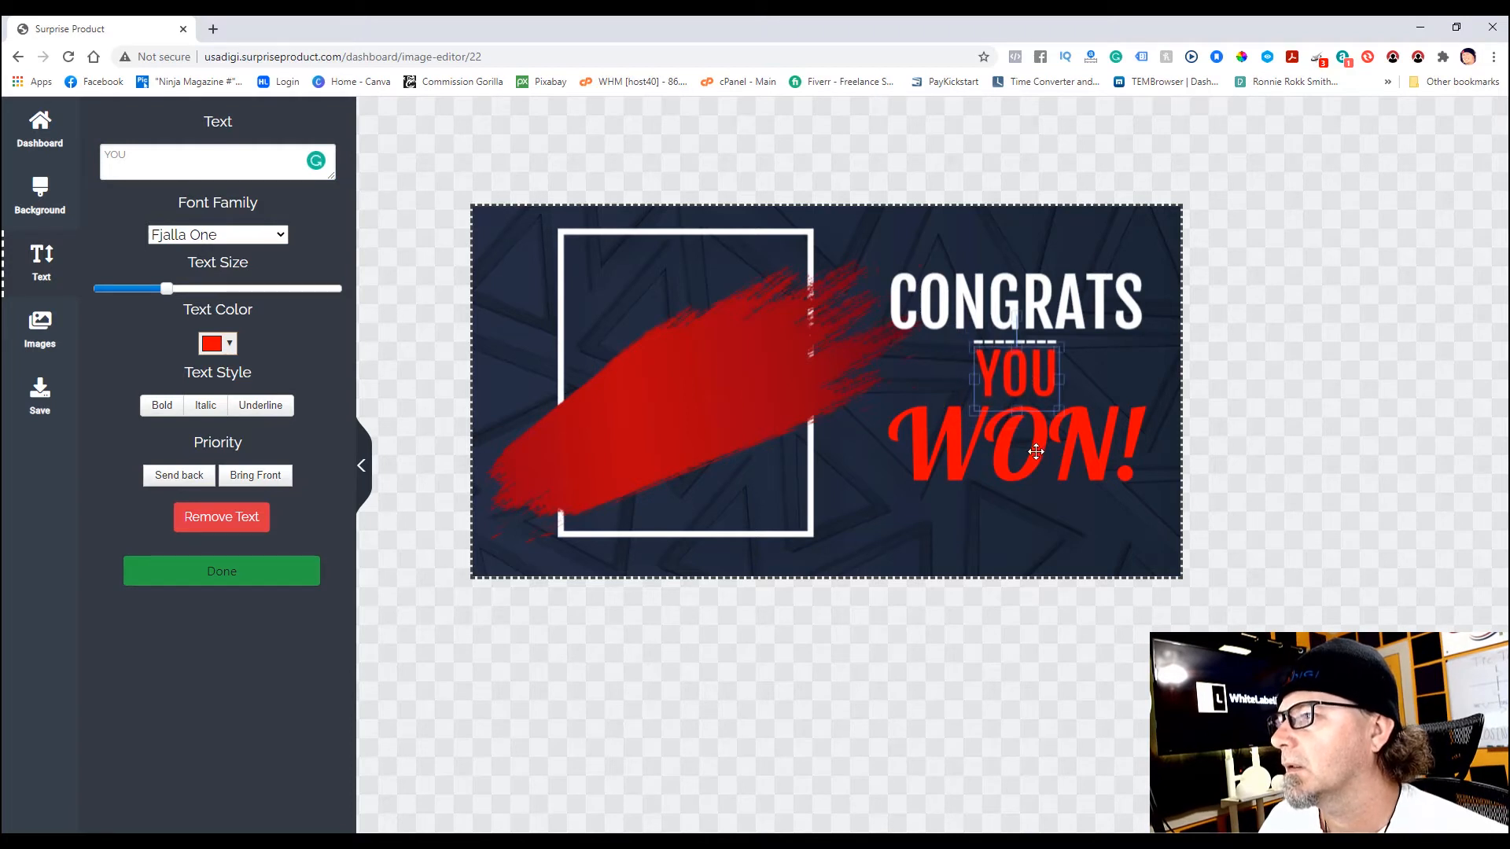
- Move WON! down under YOU and bring YOU up beneath CONGRATS
{"action": "left_click_drag", "start_coordinate": [1108, 489], "coordinate": [1169, 549]}
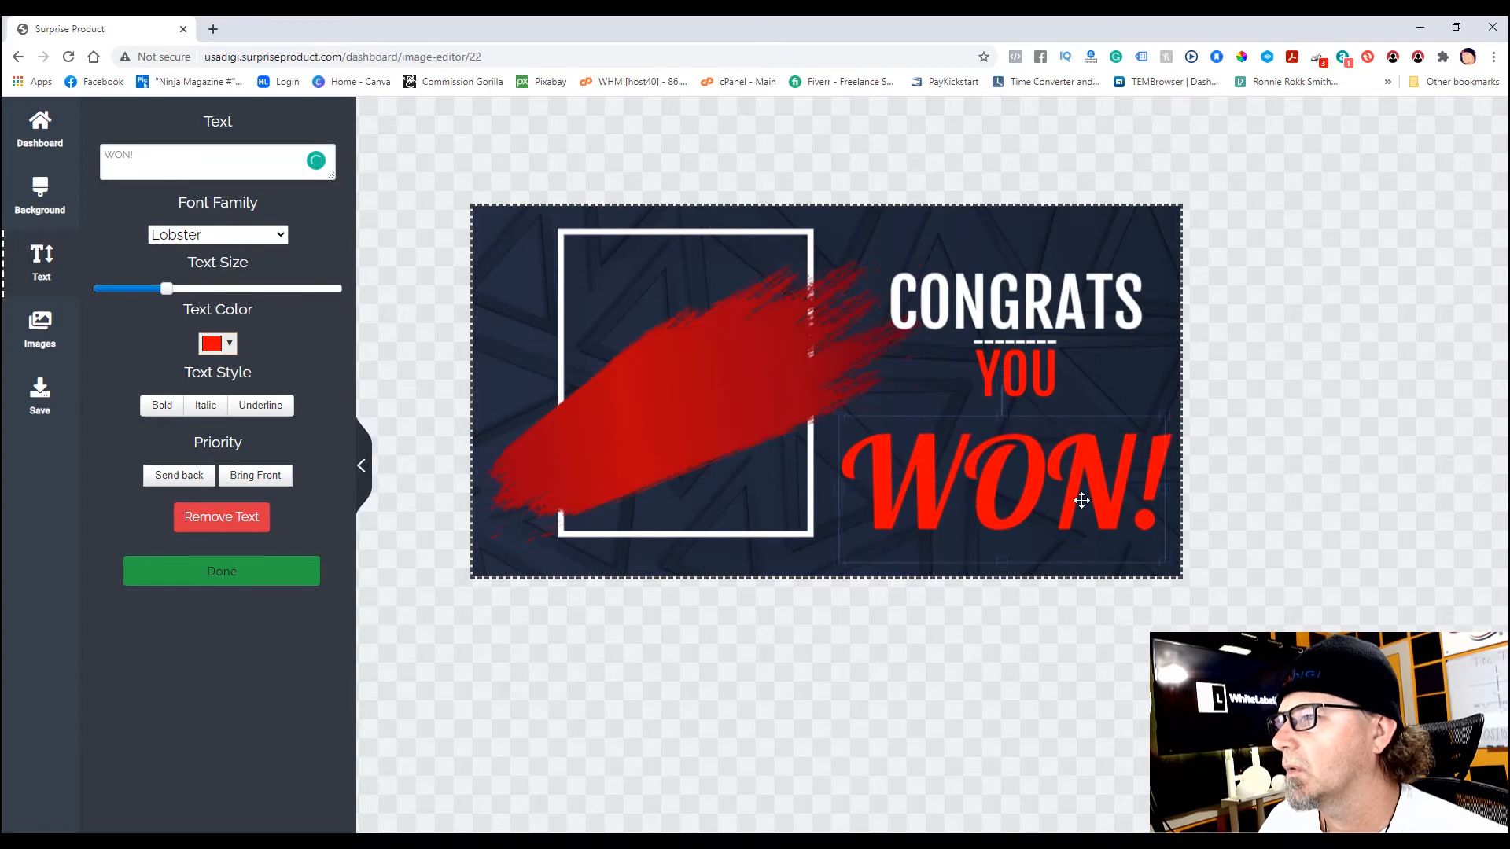
{"action": "left_click", "coordinate": [1026, 366]}
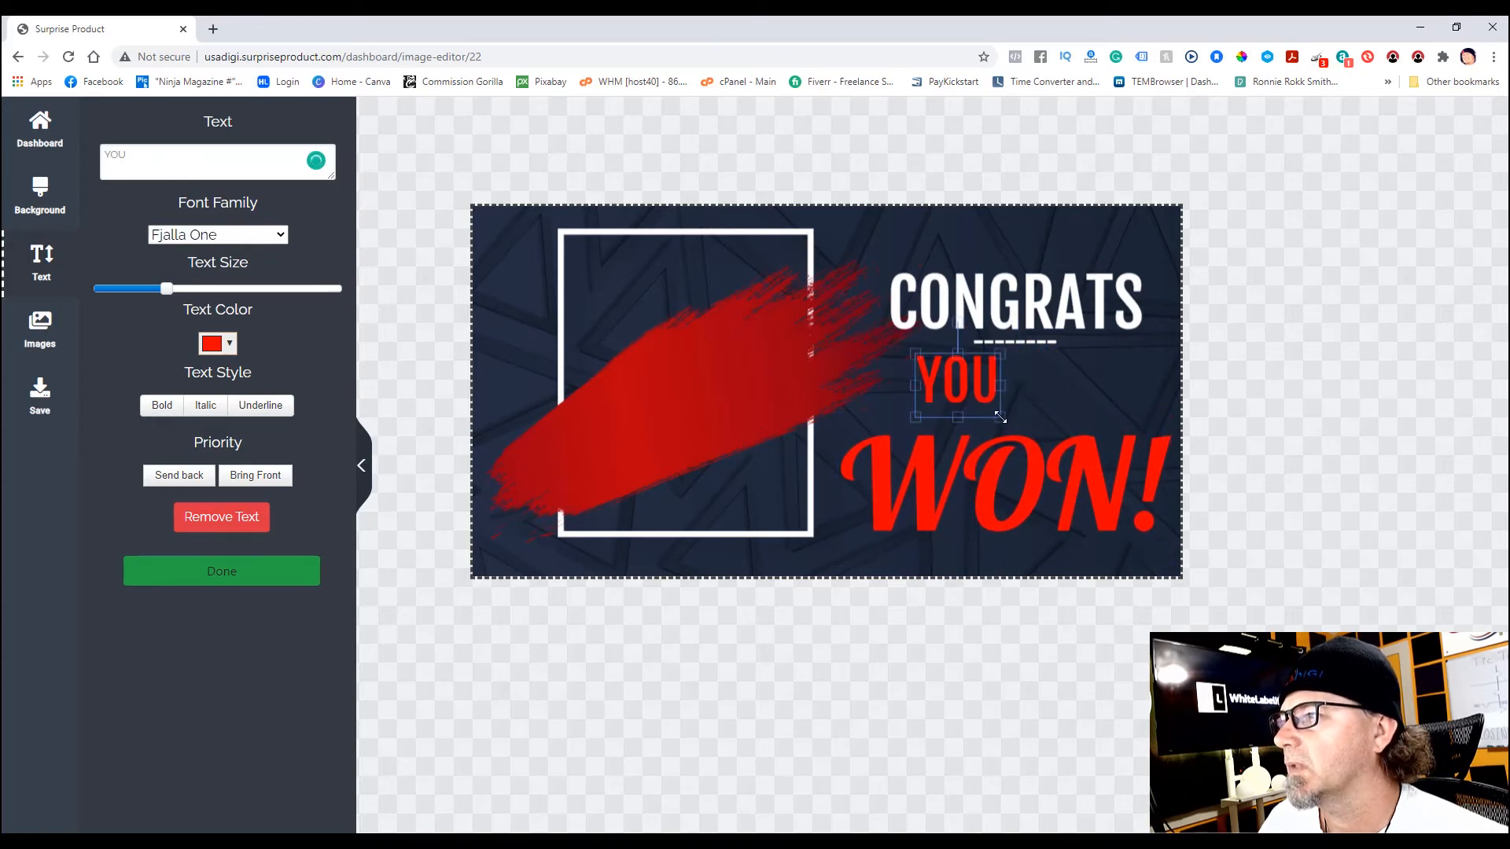
{"action": "left_click_drag", "start_coordinate": [991, 393], "coordinate": [1027, 401]}
- Enlarge the CONGRATS heading and reposition it above the stack
{"action": "left_click_drag", "start_coordinate": [1038, 312], "coordinate": [997, 271]}
{"action": "left_click_drag", "start_coordinate": [1103, 301], "coordinate": [1129, 327]}
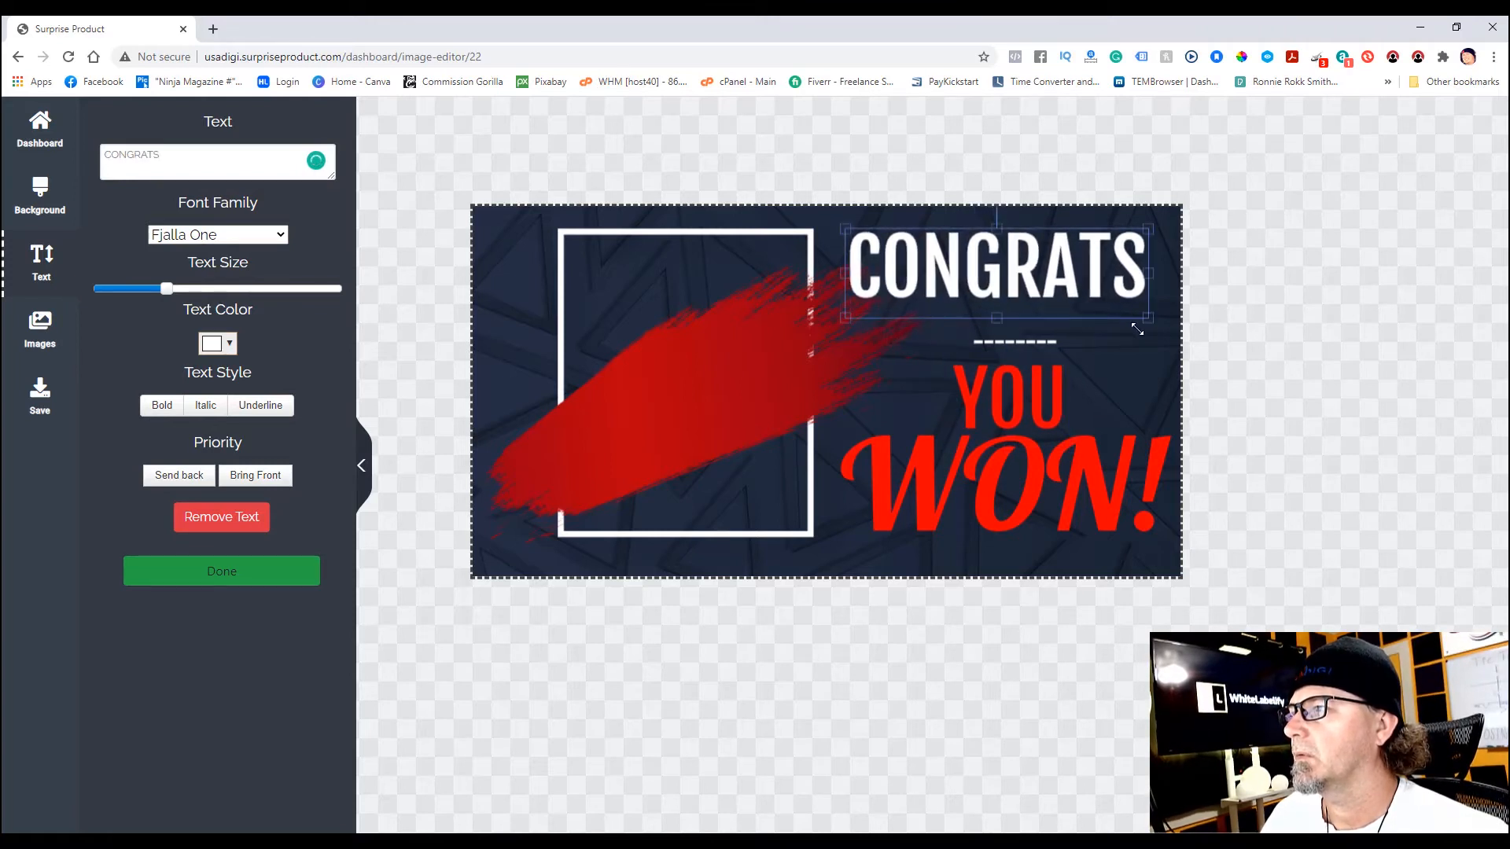
{"action": "left_click_drag", "start_coordinate": [1047, 291], "coordinate": [1051, 310]}
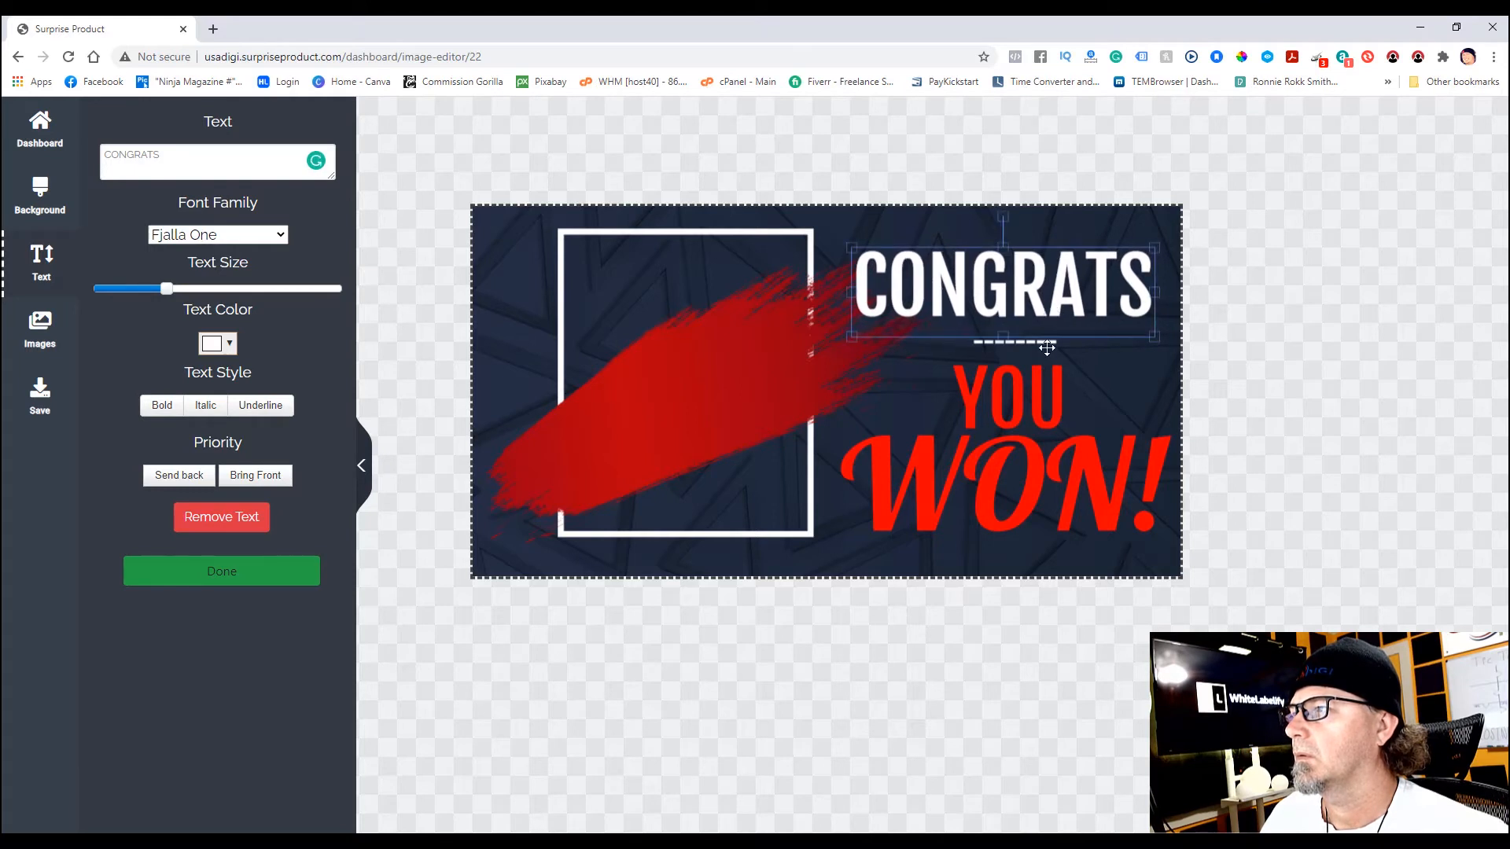
- Widen the dashed divider under CONGRATS on both sides
{"action": "left_click", "coordinate": [1047, 342]}
{"action": "left_click_drag", "start_coordinate": [973, 343], "coordinate": [908, 343]}
{"action": "left_click_drag", "start_coordinate": [1059, 337], "coordinate": [1013, 342]}
- Nudge the red brush and frame image down-left, bring CONGRATS to front, and open Images
{"action": "left_click", "coordinate": [646, 434]}
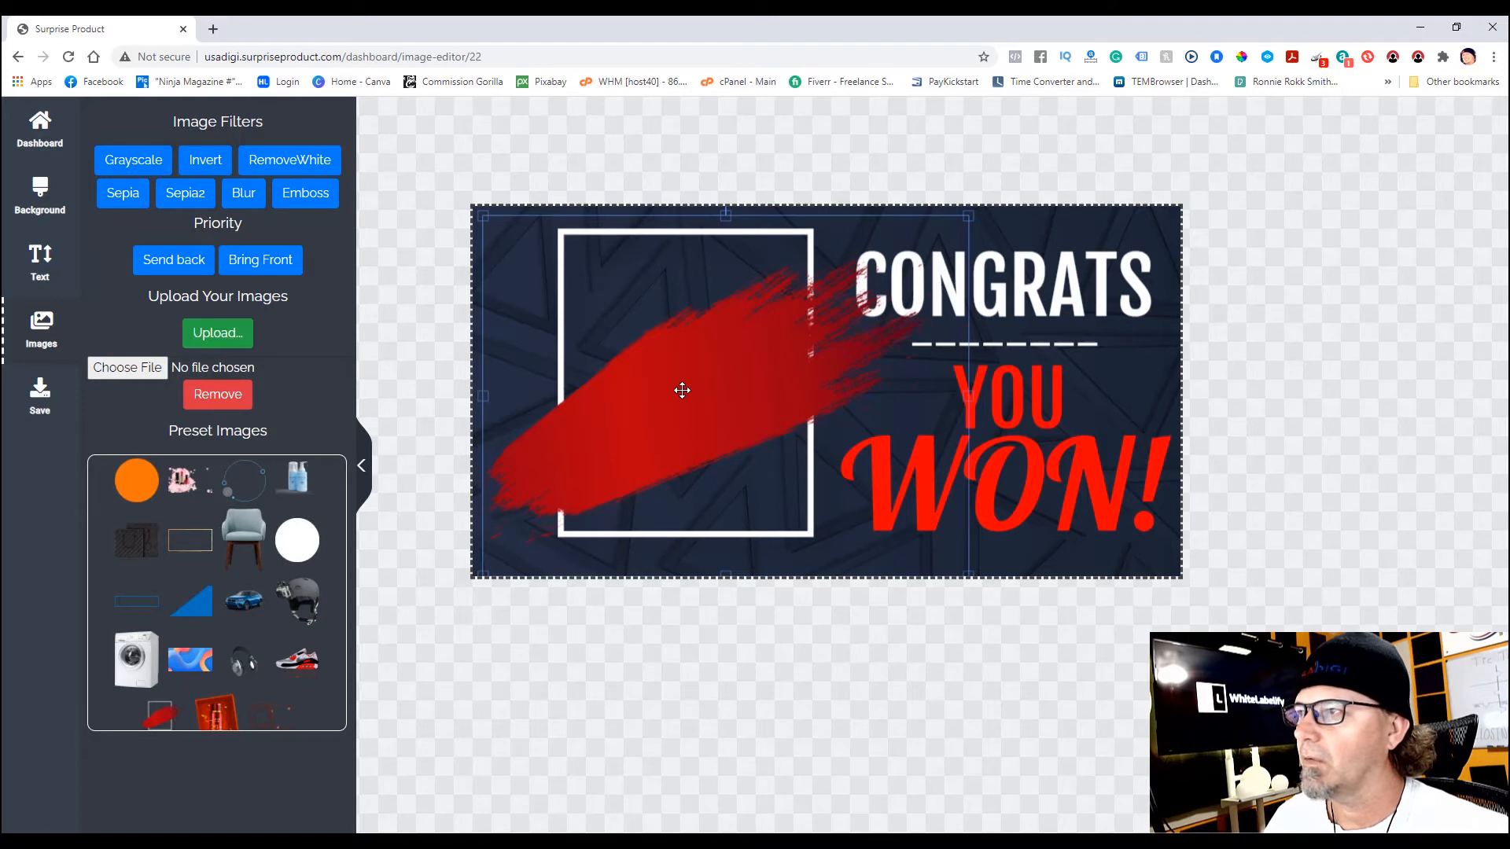
{"action": "left_click_drag", "start_coordinate": [693, 392], "coordinate": [689, 398]}
{"action": "left_click", "coordinate": [1002, 283]}
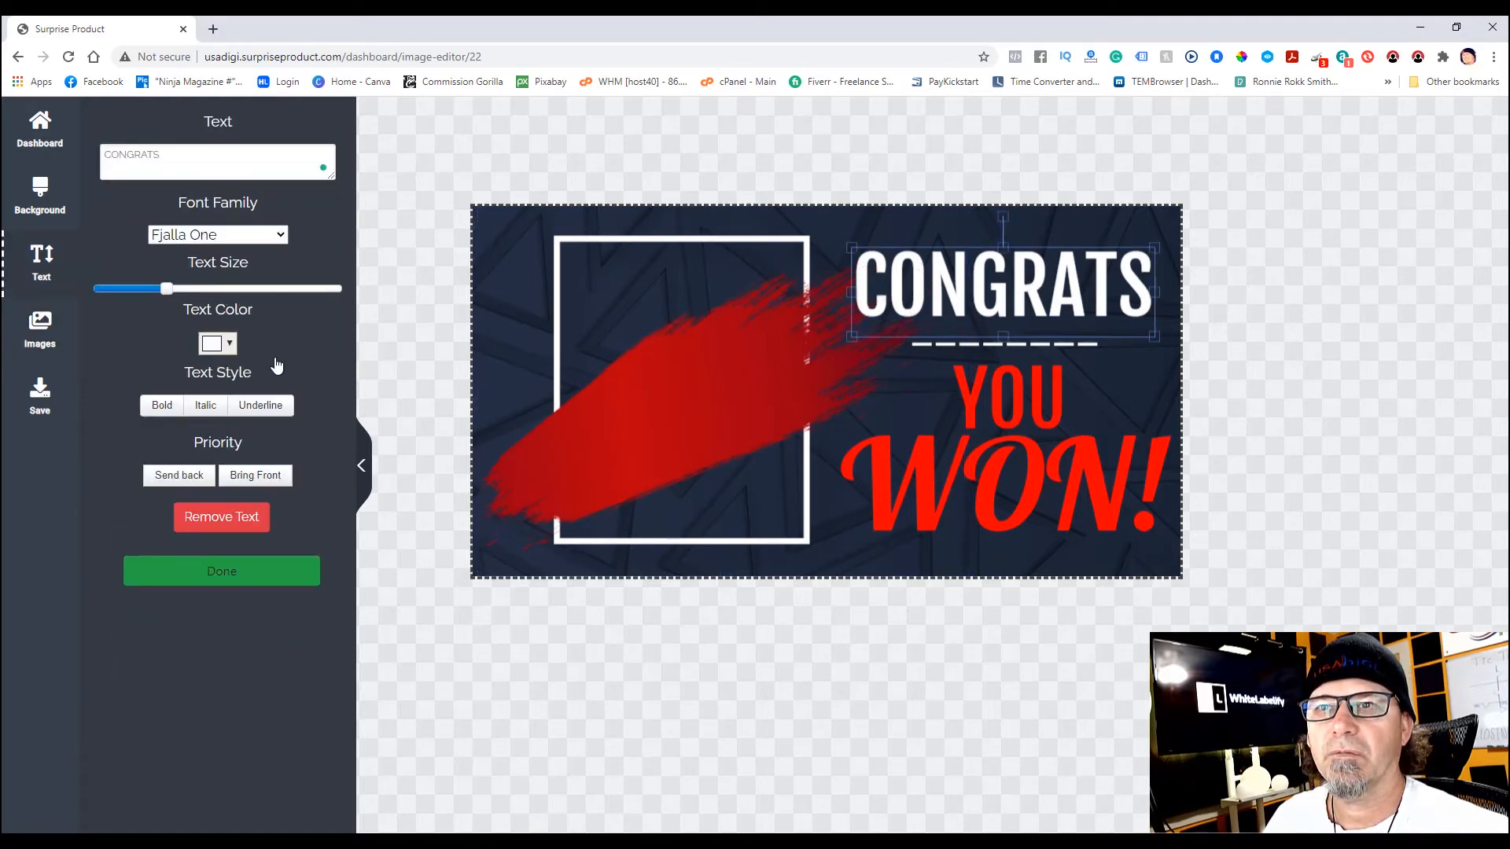
{"action": "left_click", "coordinate": [281, 480]}
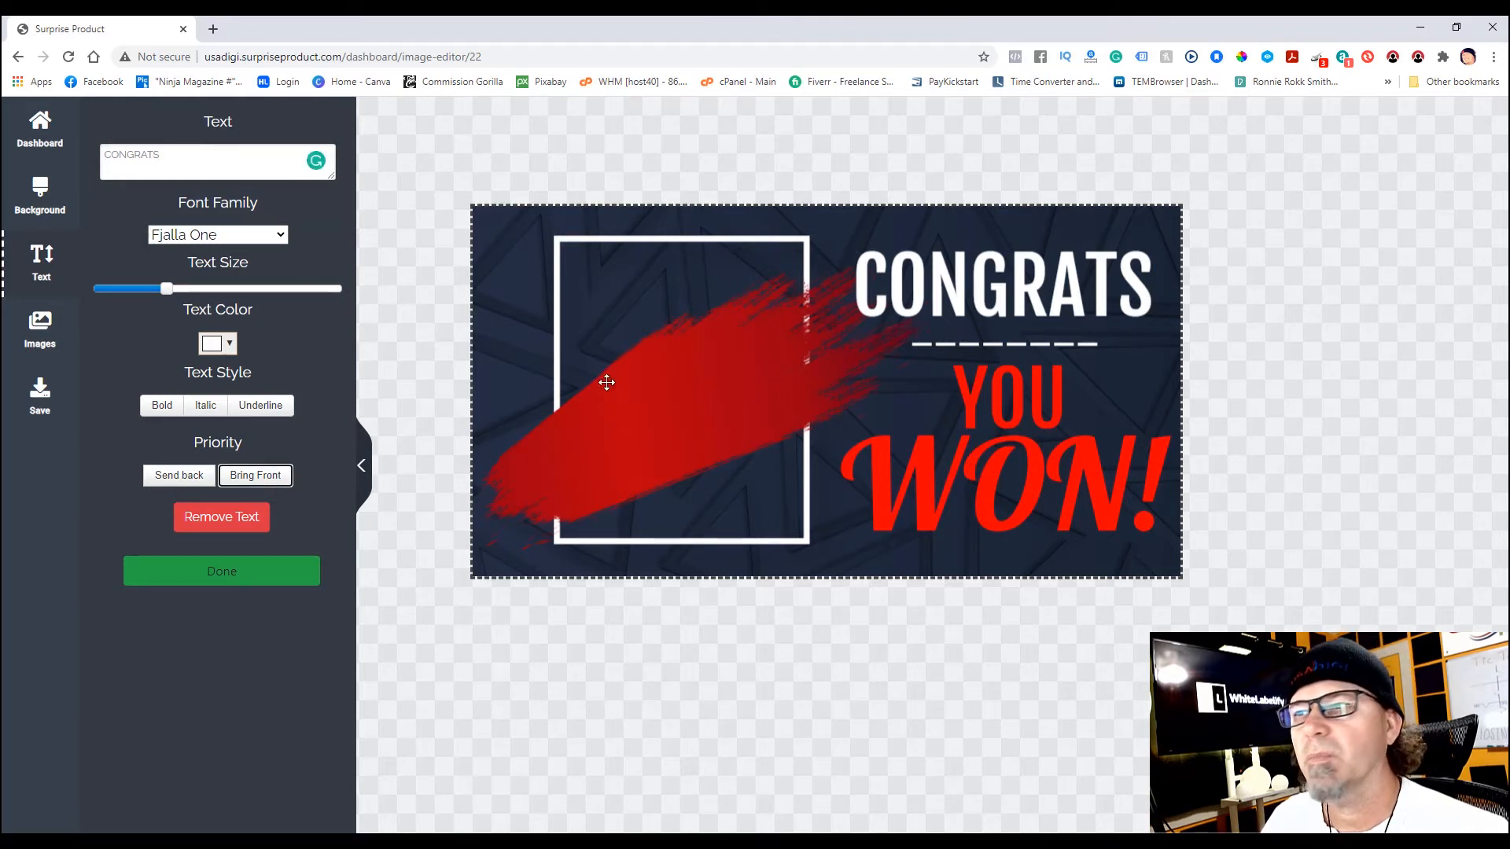
{"action": "left_click", "coordinate": [43, 325]}
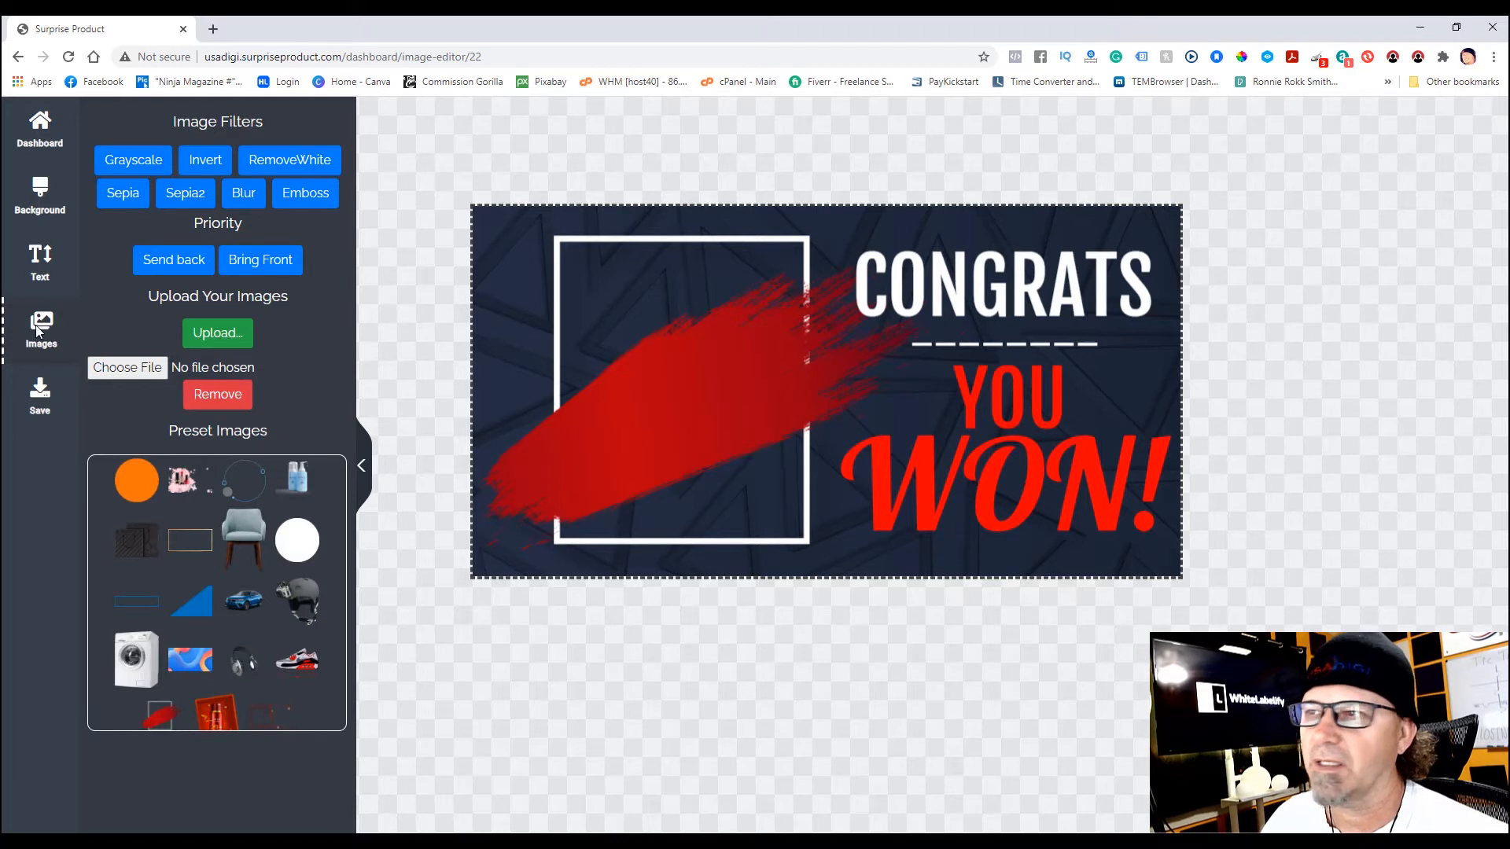
- Add the orange circle preset enlarged inside the white frame, then finish editing CONGRATS
{"action": "left_click", "coordinate": [131, 479]}
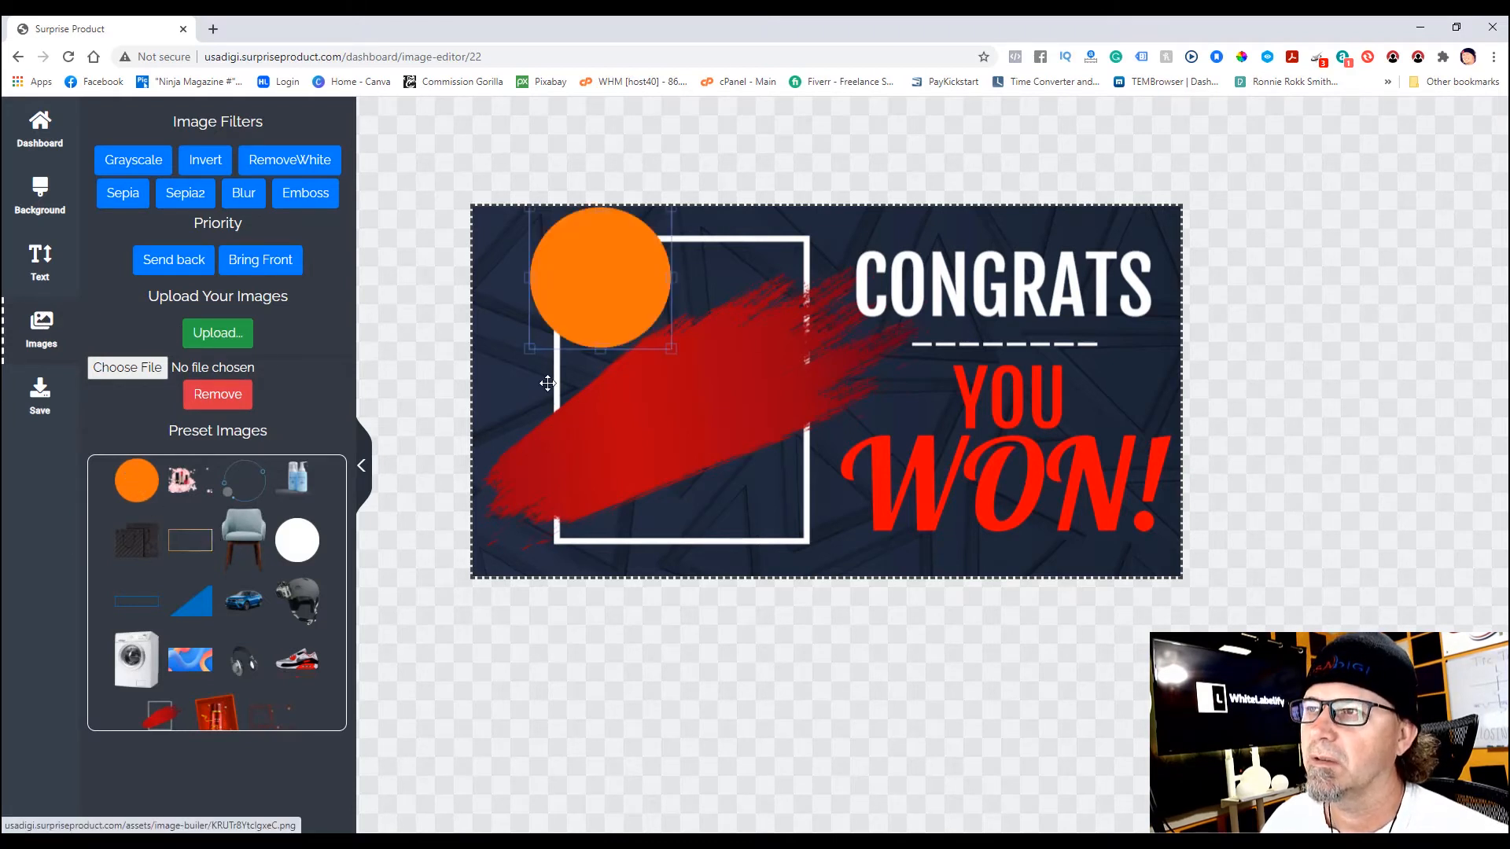
{"action": "left_click_drag", "start_coordinate": [669, 348], "coordinate": [722, 427]}
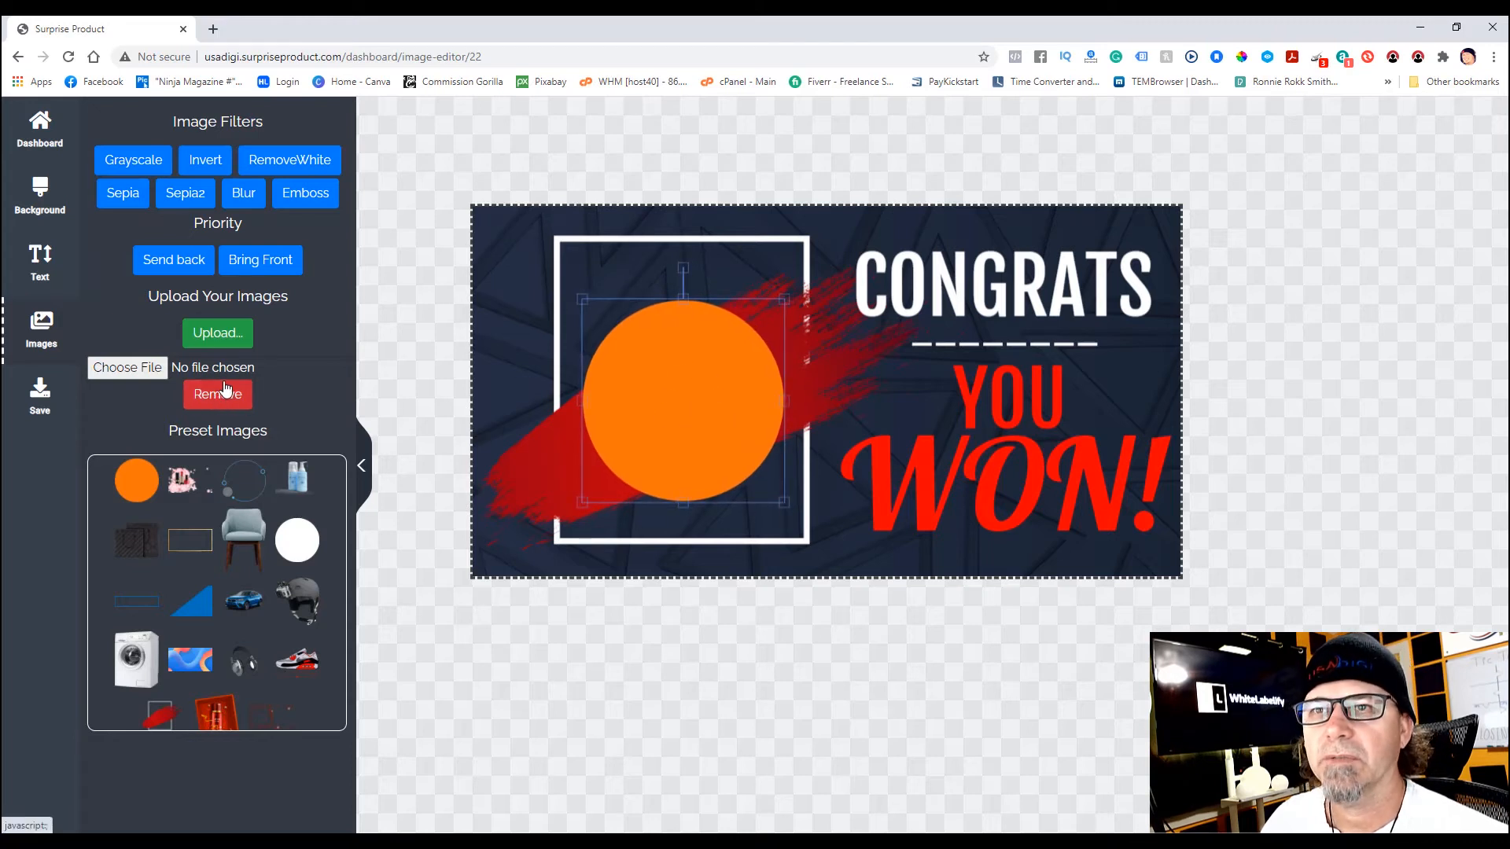
{"action": "left_click", "coordinate": [970, 285]}
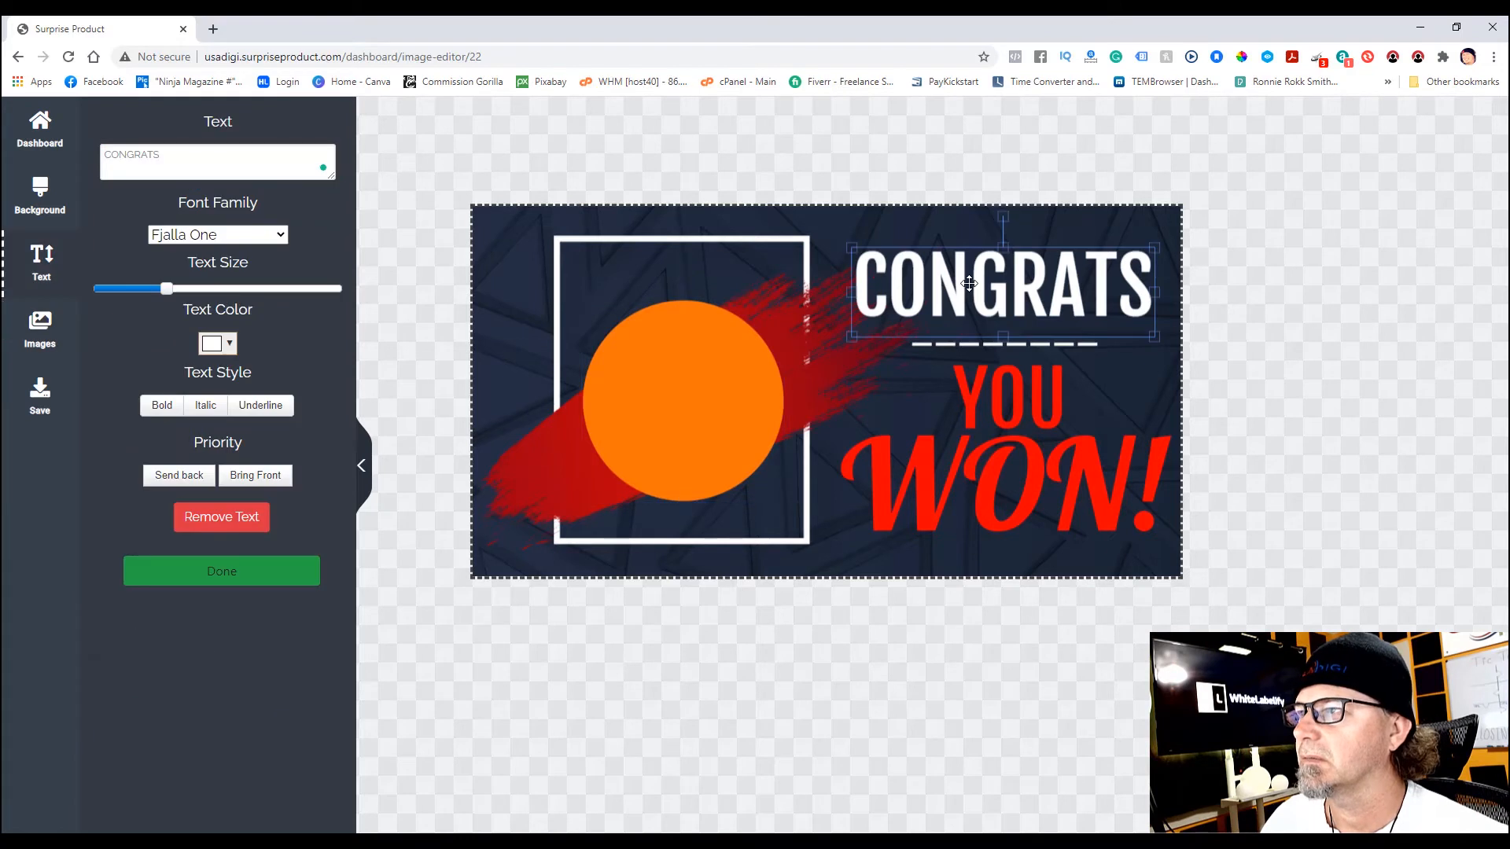
{"action": "left_click", "coordinate": [229, 572]}
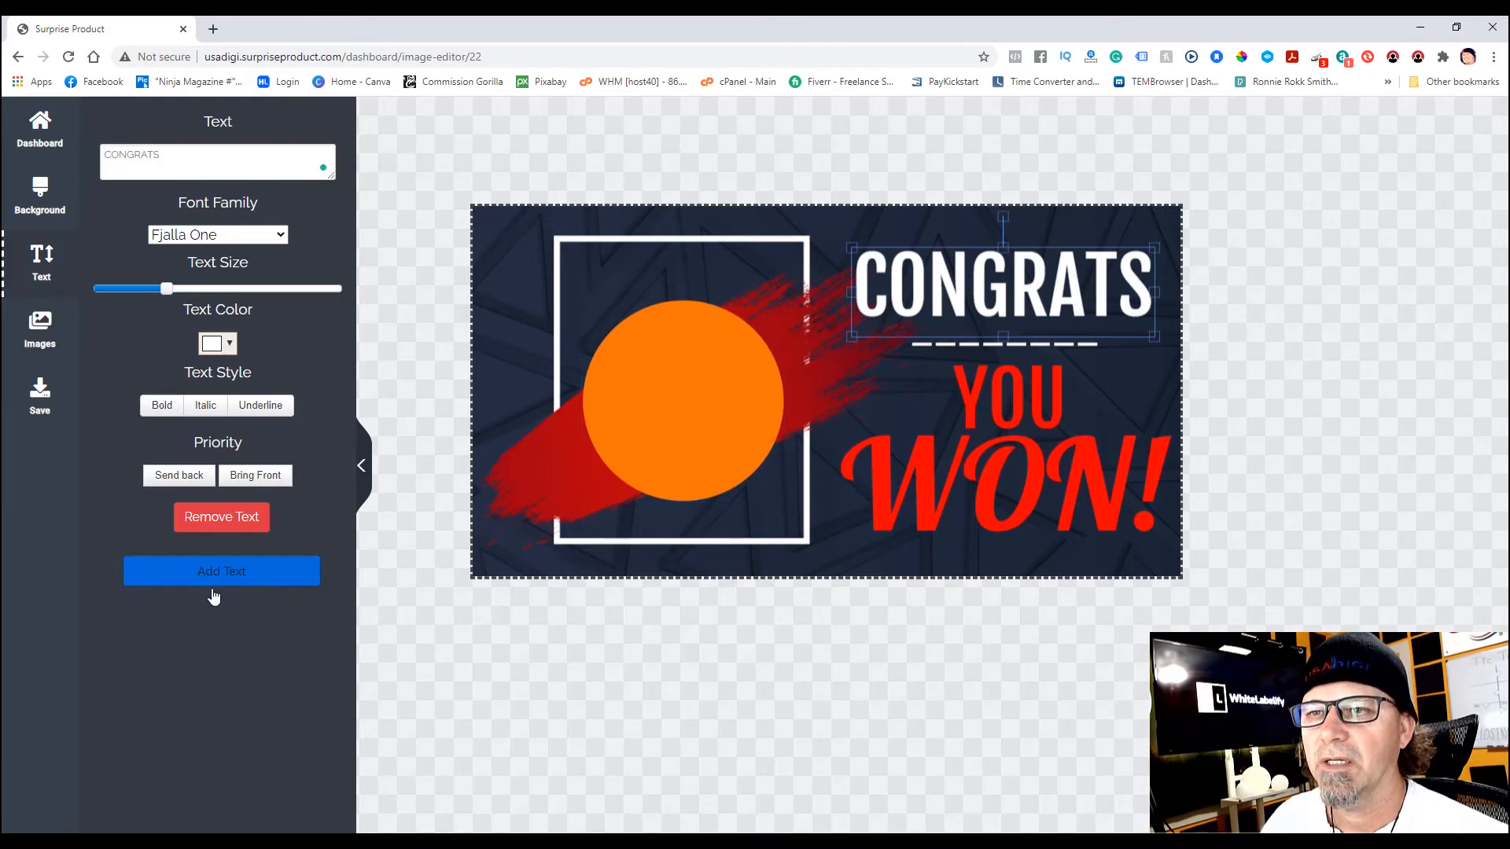
- Add a new text reading CLICK HERE! and center it on the orange circle
{"action": "left_click", "coordinate": [226, 579]}
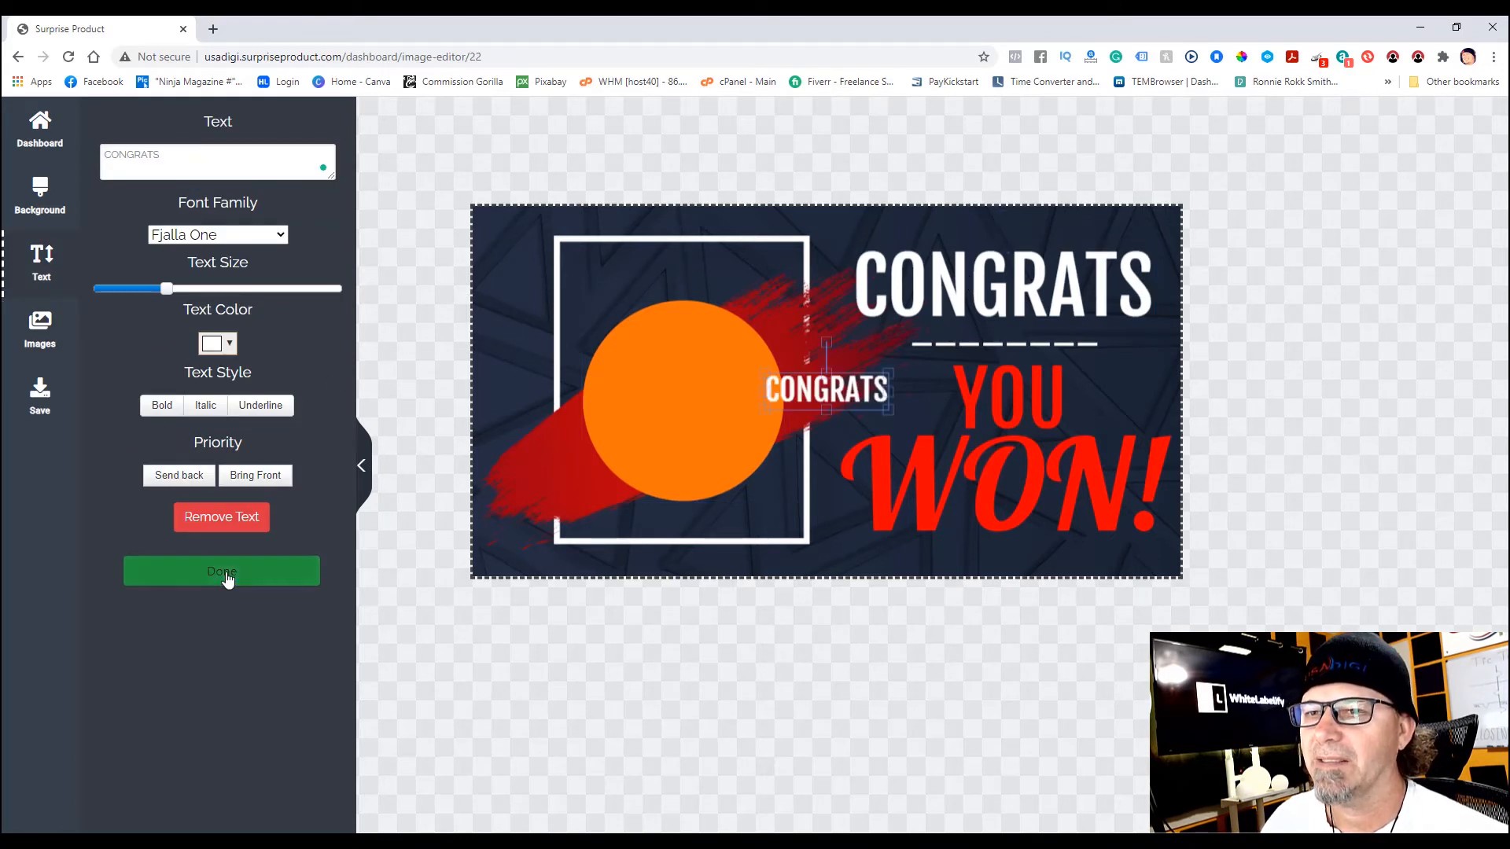
{"action": "left_click_drag", "start_coordinate": [836, 394], "coordinate": [756, 421]}
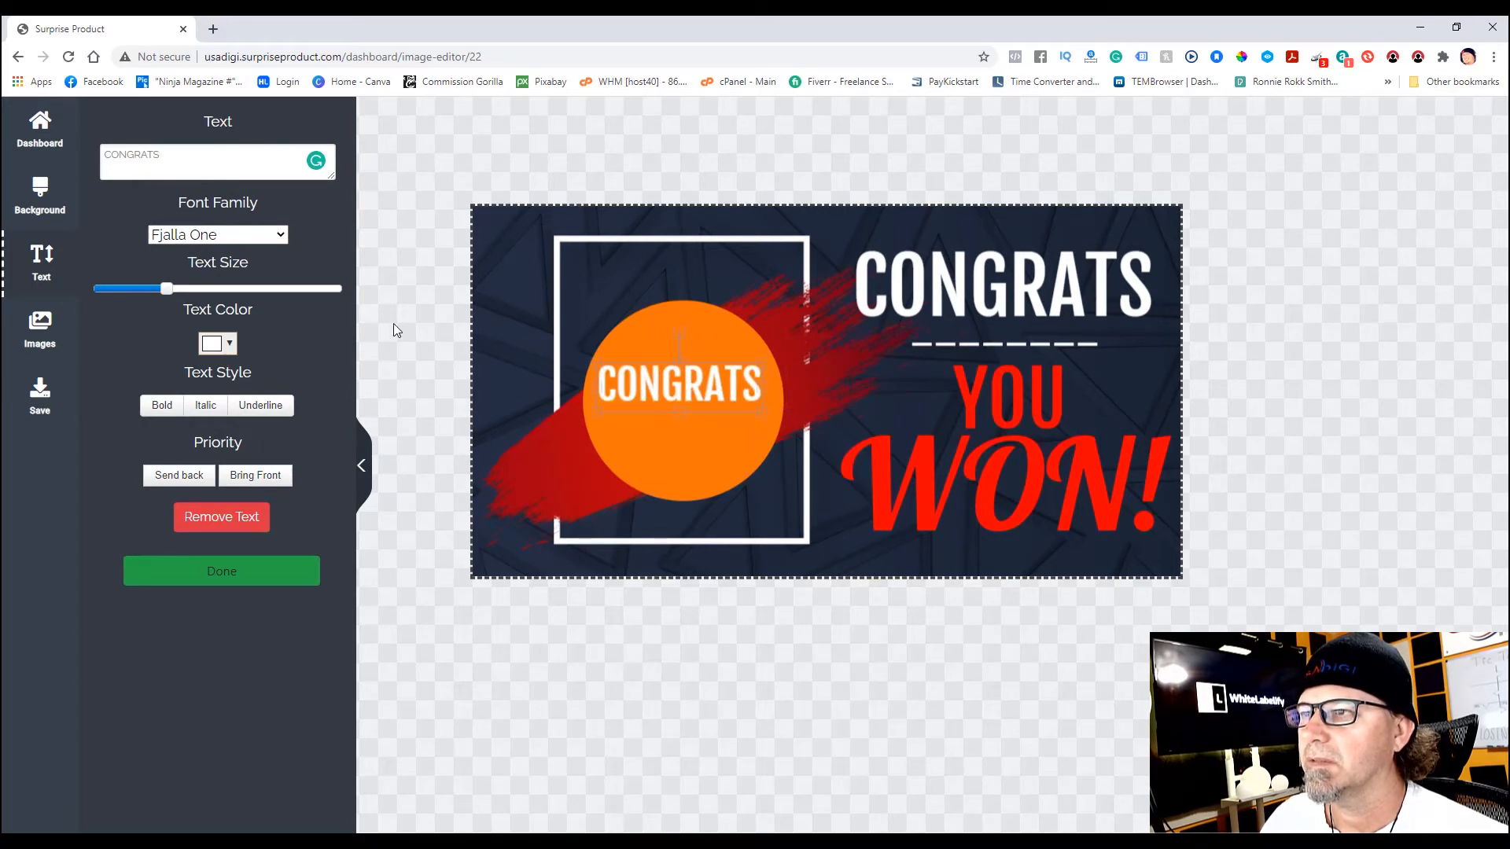
{"action": "left_click_drag", "start_coordinate": [171, 155], "coordinate": [82, 160]}
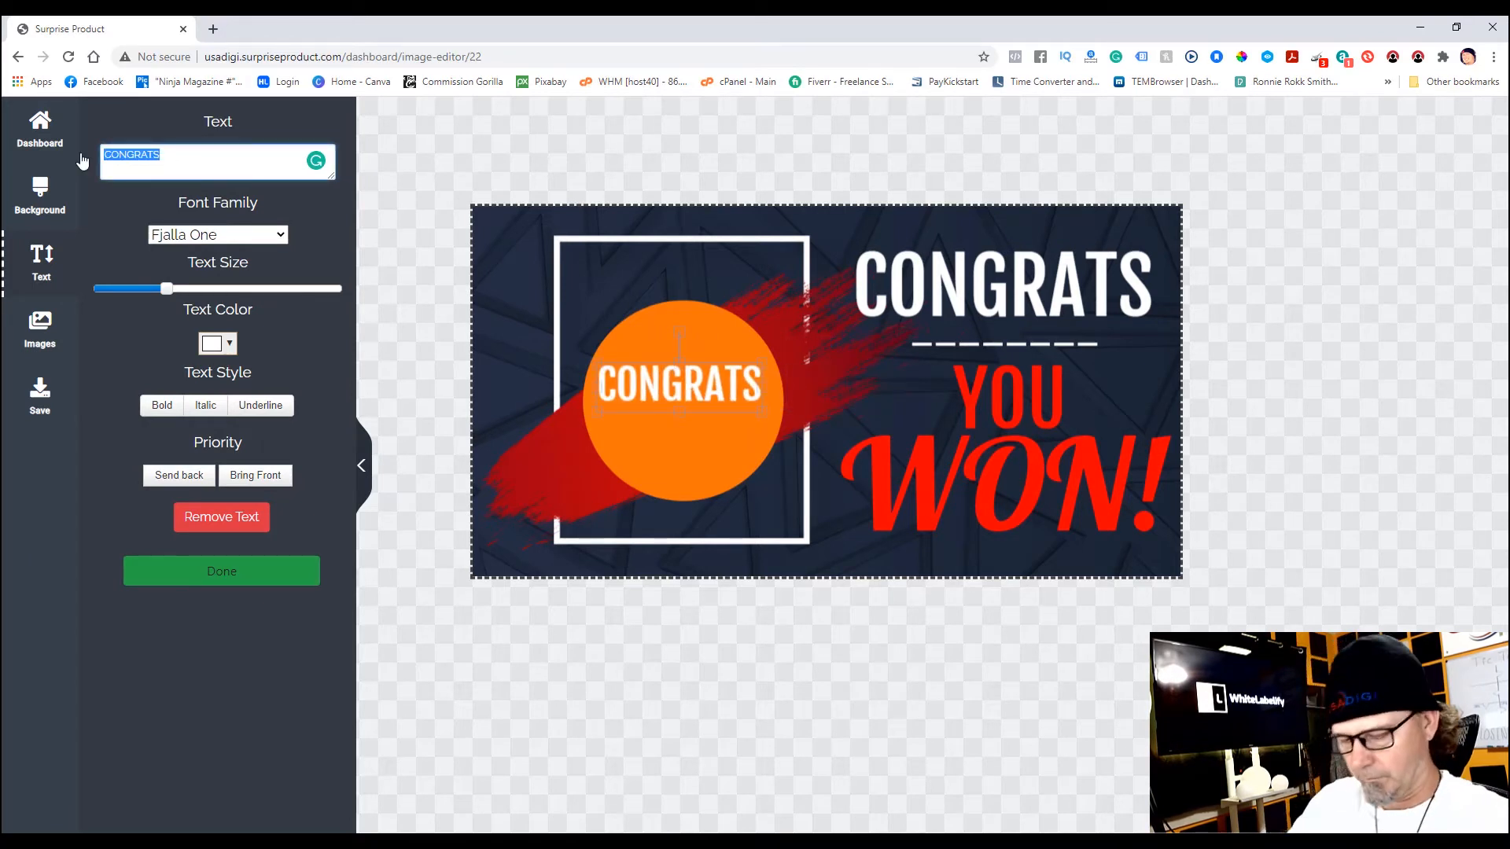
{"action": "type", "text": "CLICK"}
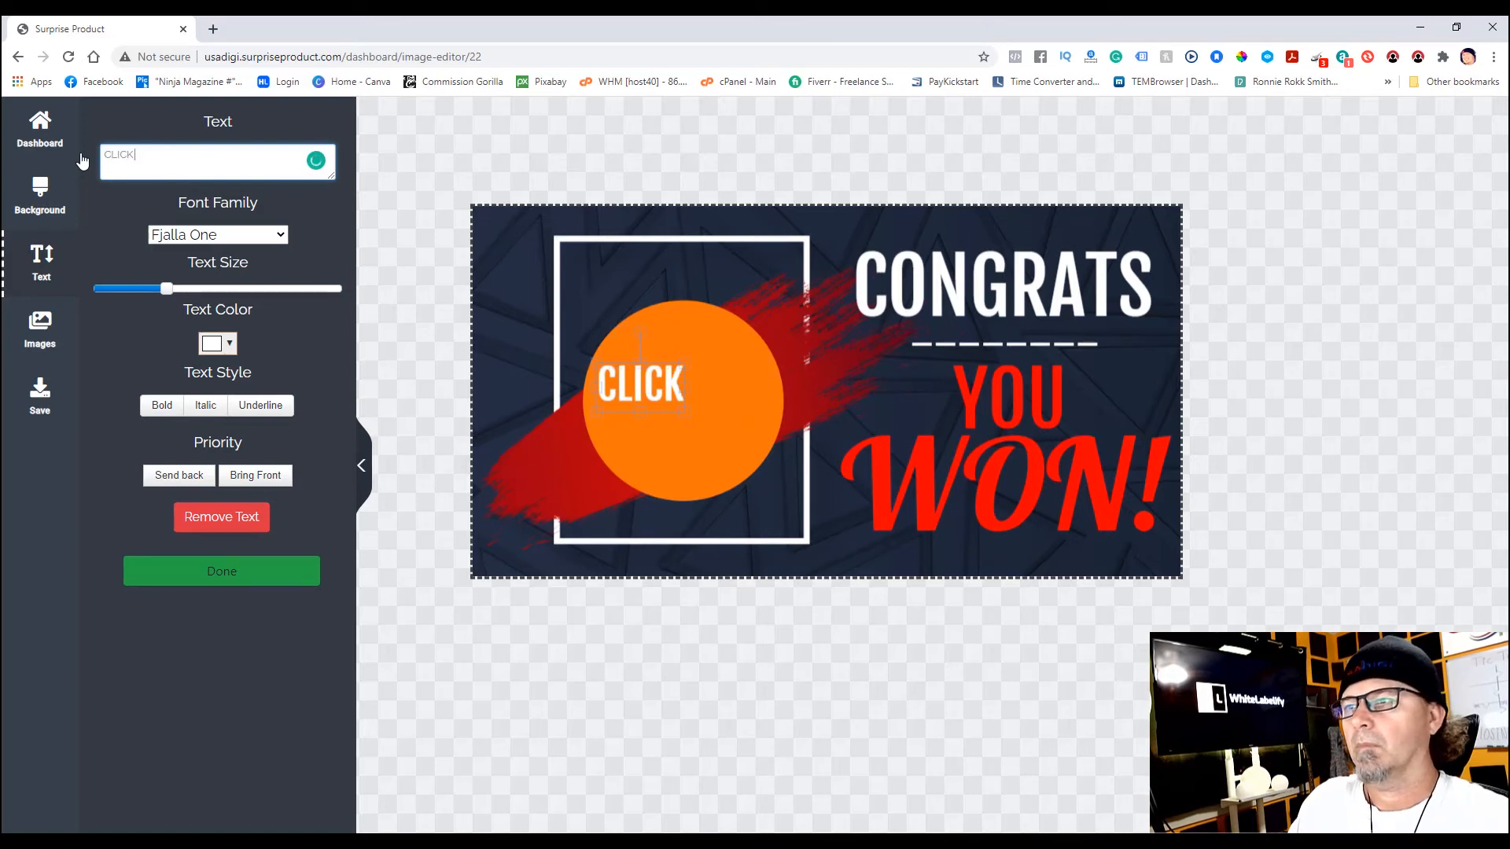
{"action": "type", "text": " HERE!"}
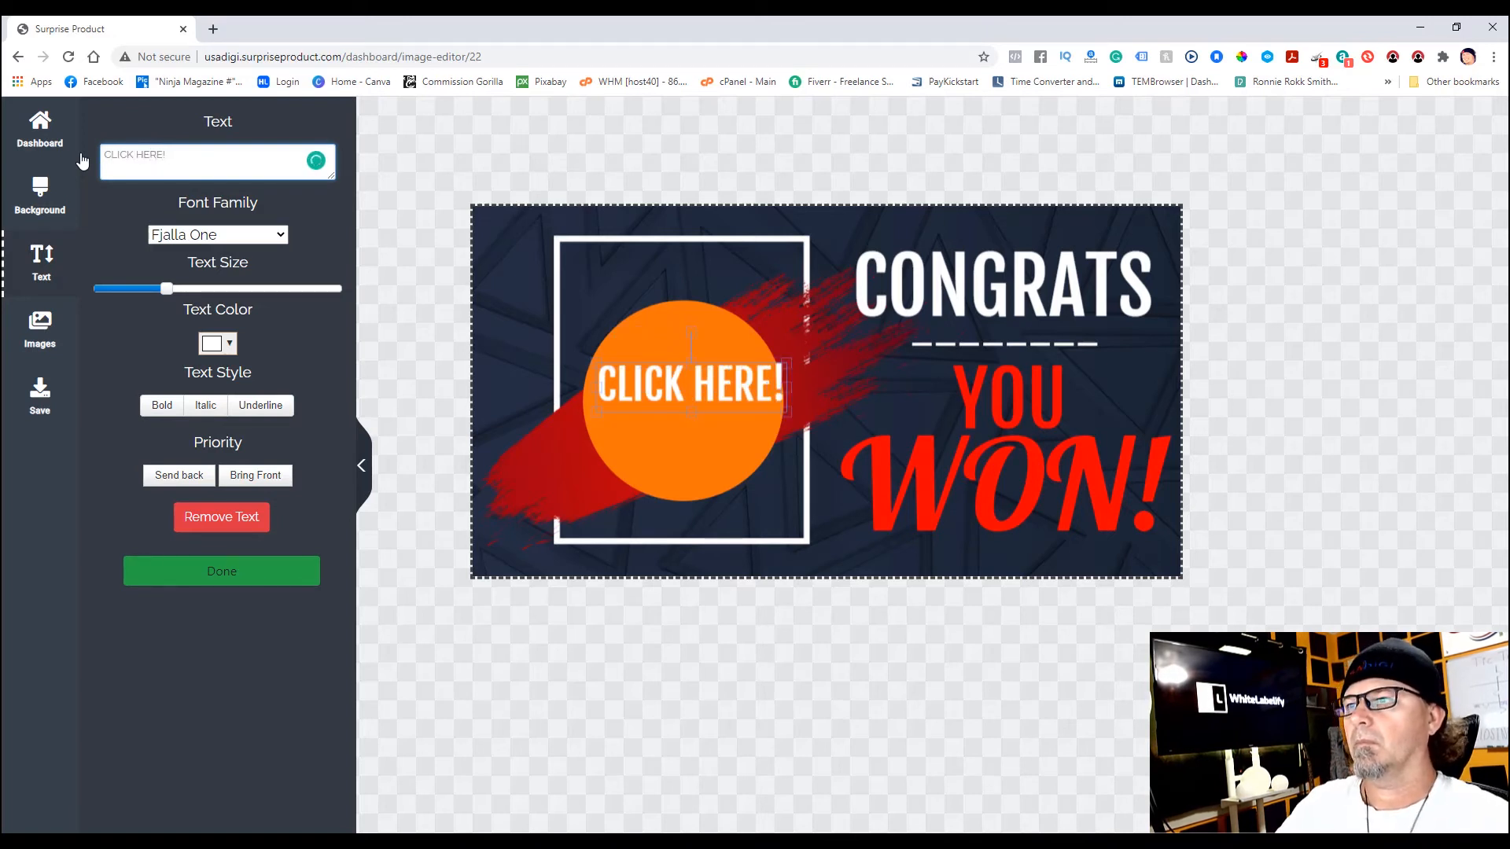
{"action": "left_click_drag", "start_coordinate": [718, 384], "coordinate": [710, 401]}
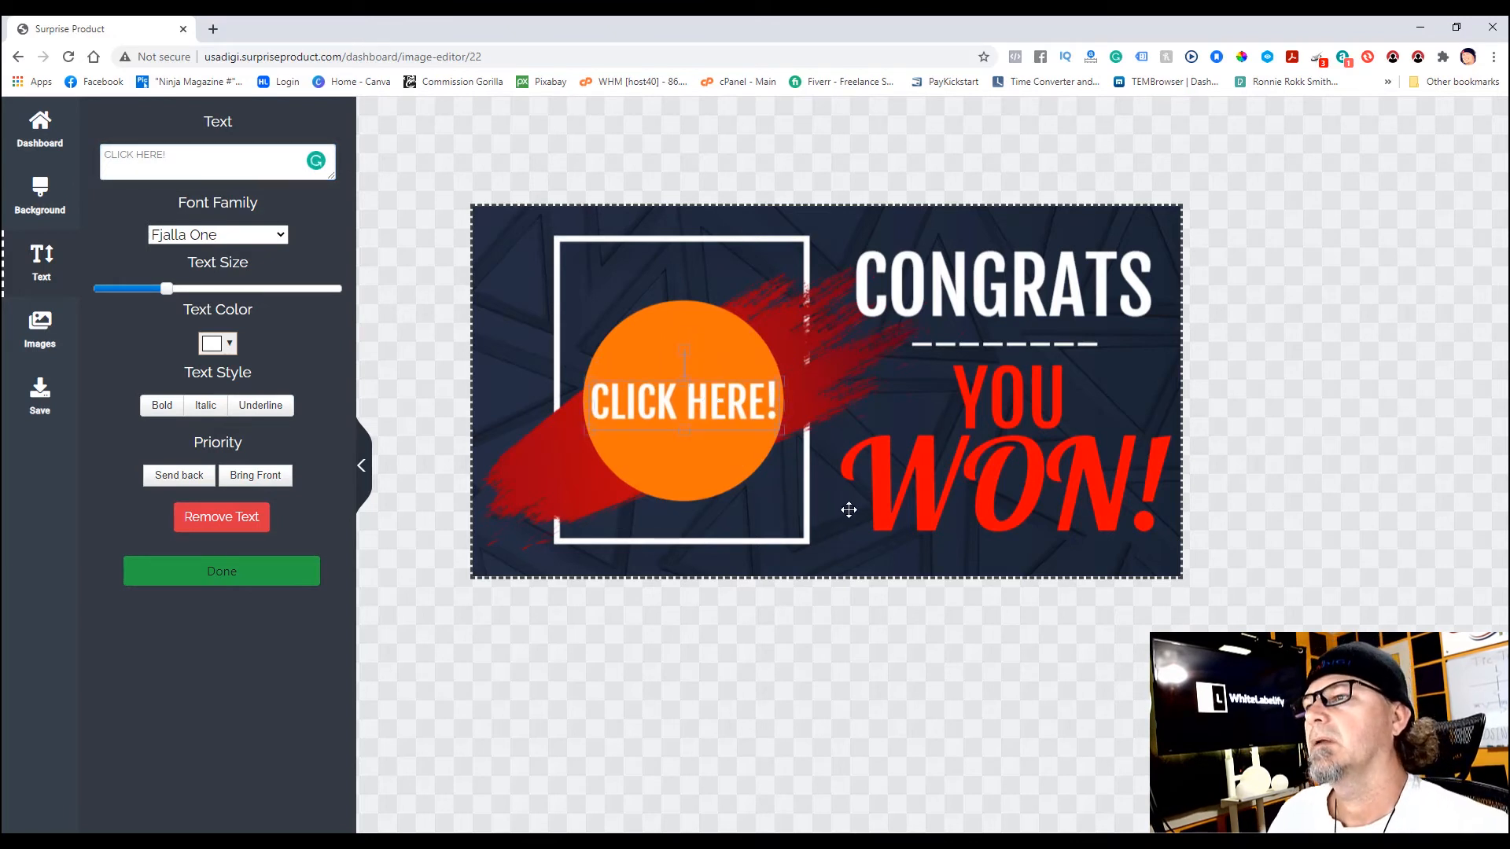
- Save the banner to the cloud under the design name PODCASTING TRAINING PRIZE
{"action": "left_click", "coordinate": [41, 396]}
{"action": "left_click", "coordinate": [233, 444]}
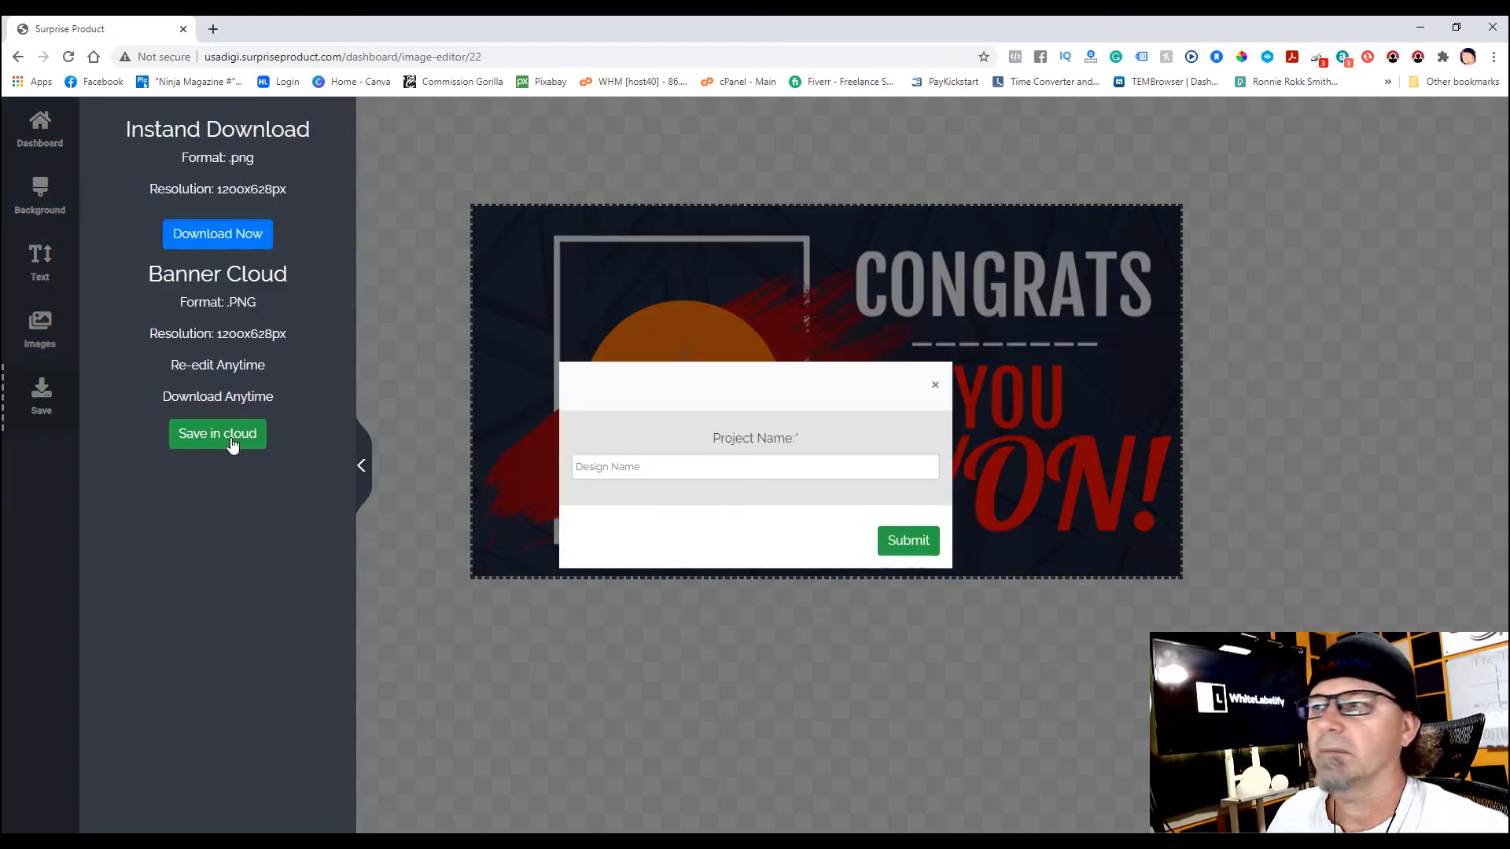
{"action": "left_click", "coordinate": [637, 467]}
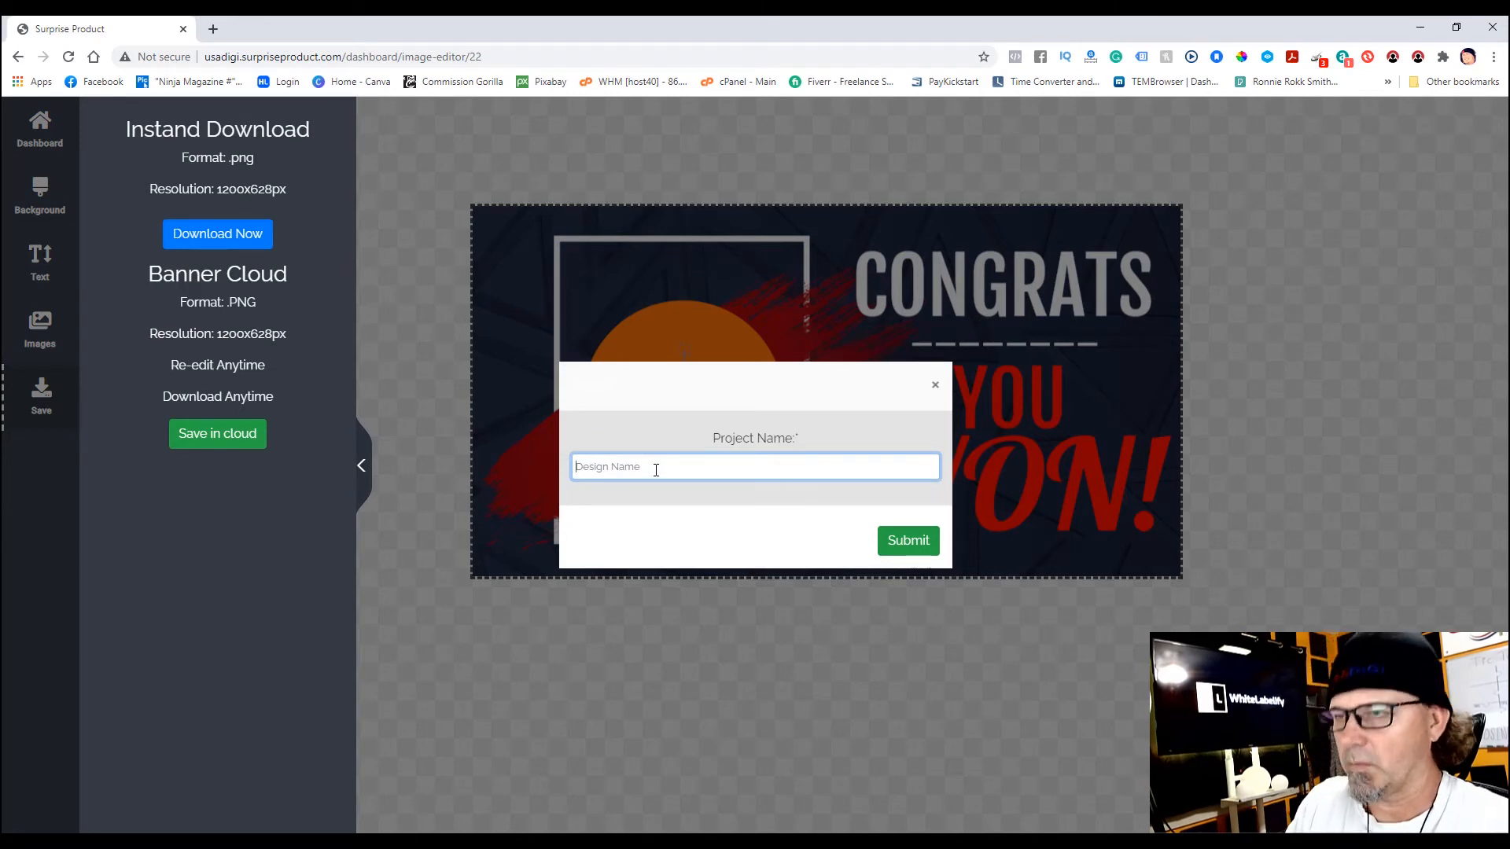
{"action": "type", "text": "PODCASTING TRAINING PRIZE"}
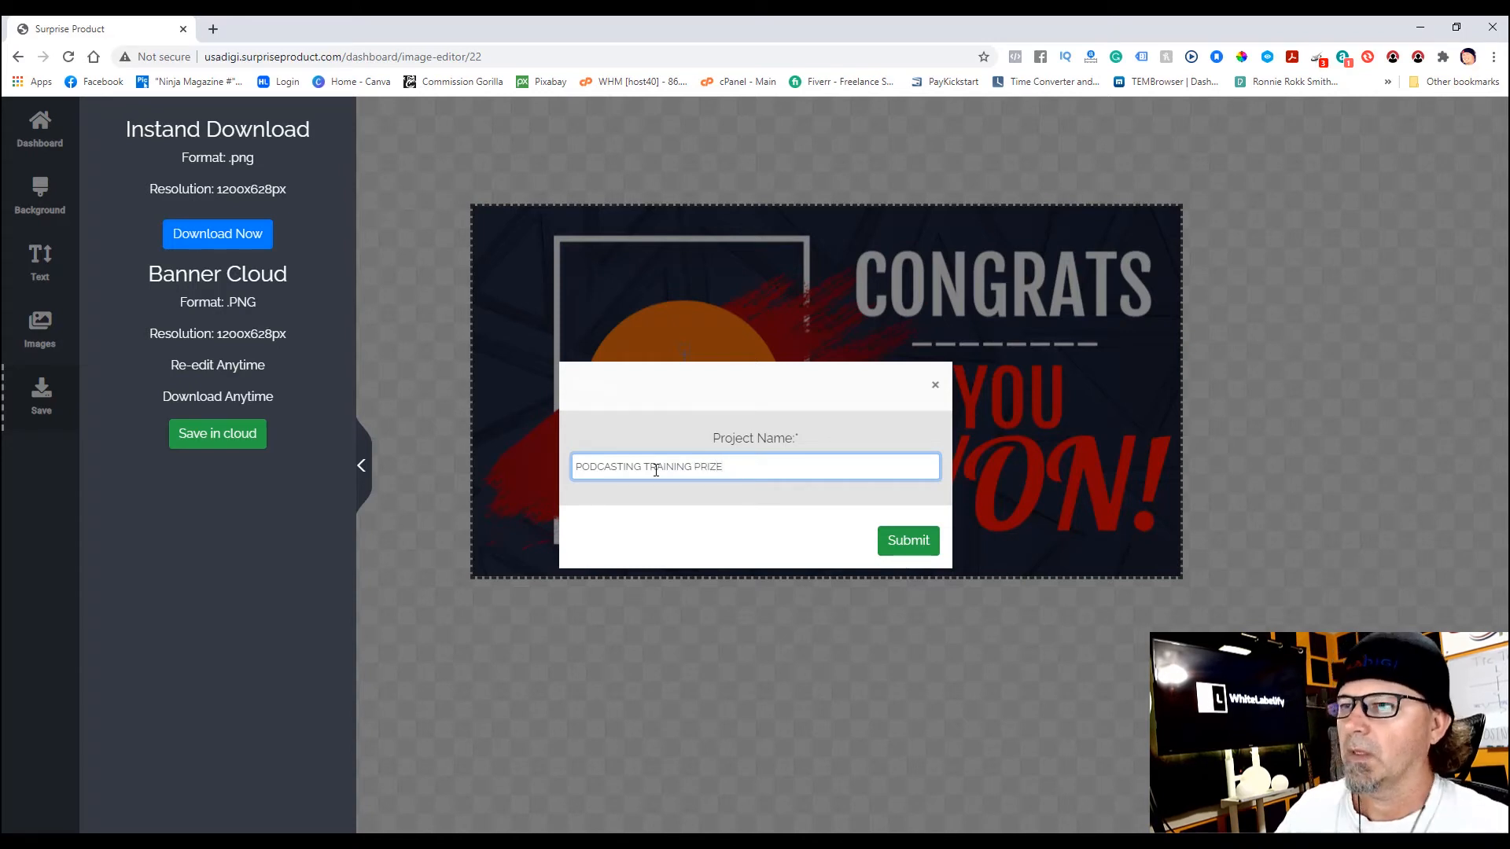
{"action": "left_click", "coordinate": [918, 545]}
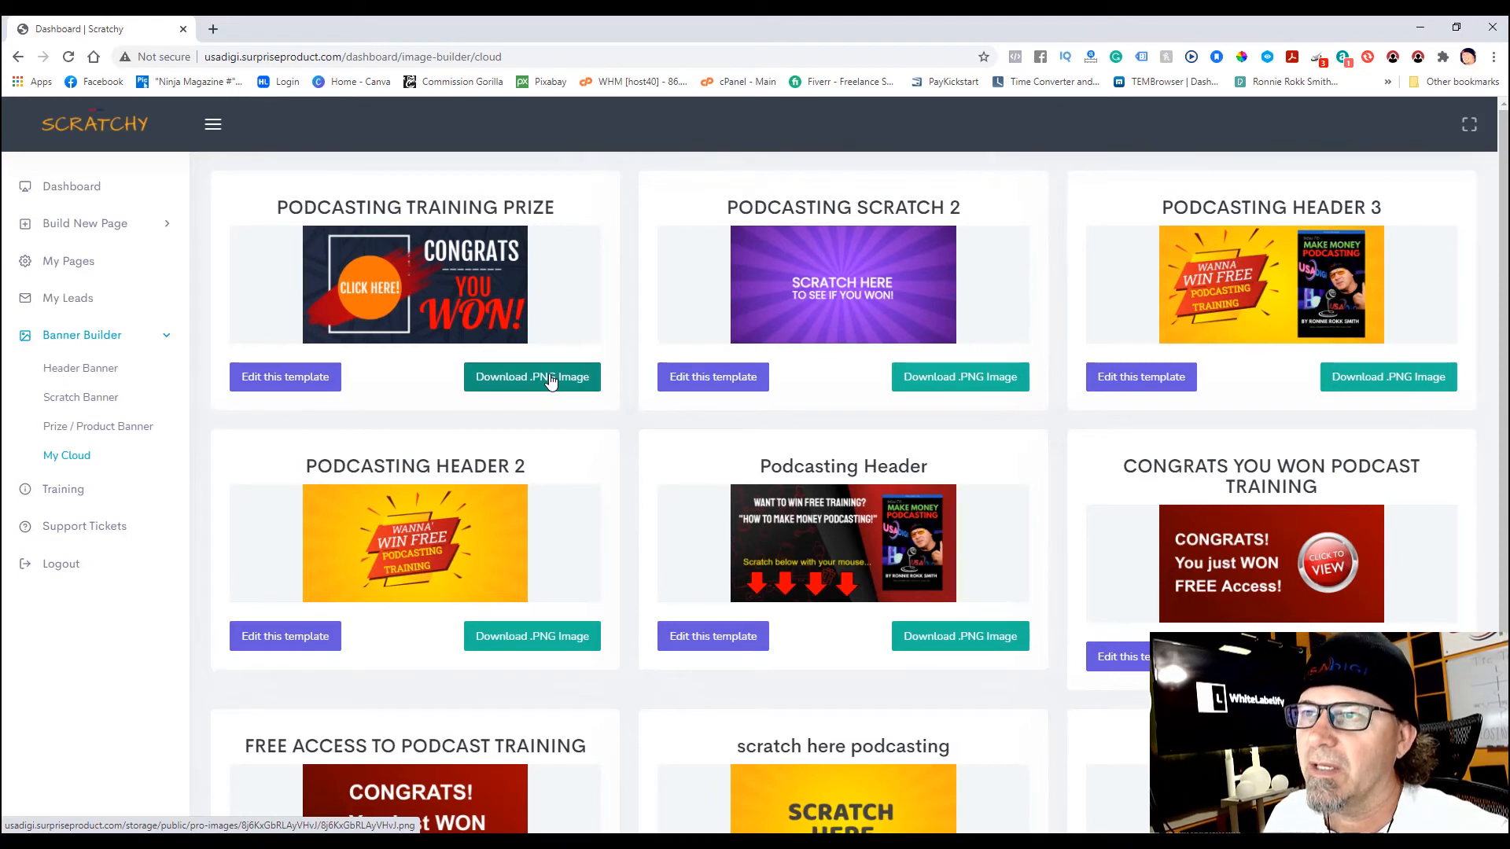
- Download PODCASTING TRAINING PRIZE, PODCASTING SCRATCH 2 and PODCASTING HEADER 3 as PNGs, then view My Pages
{"action": "left_click", "coordinate": [550, 379]}
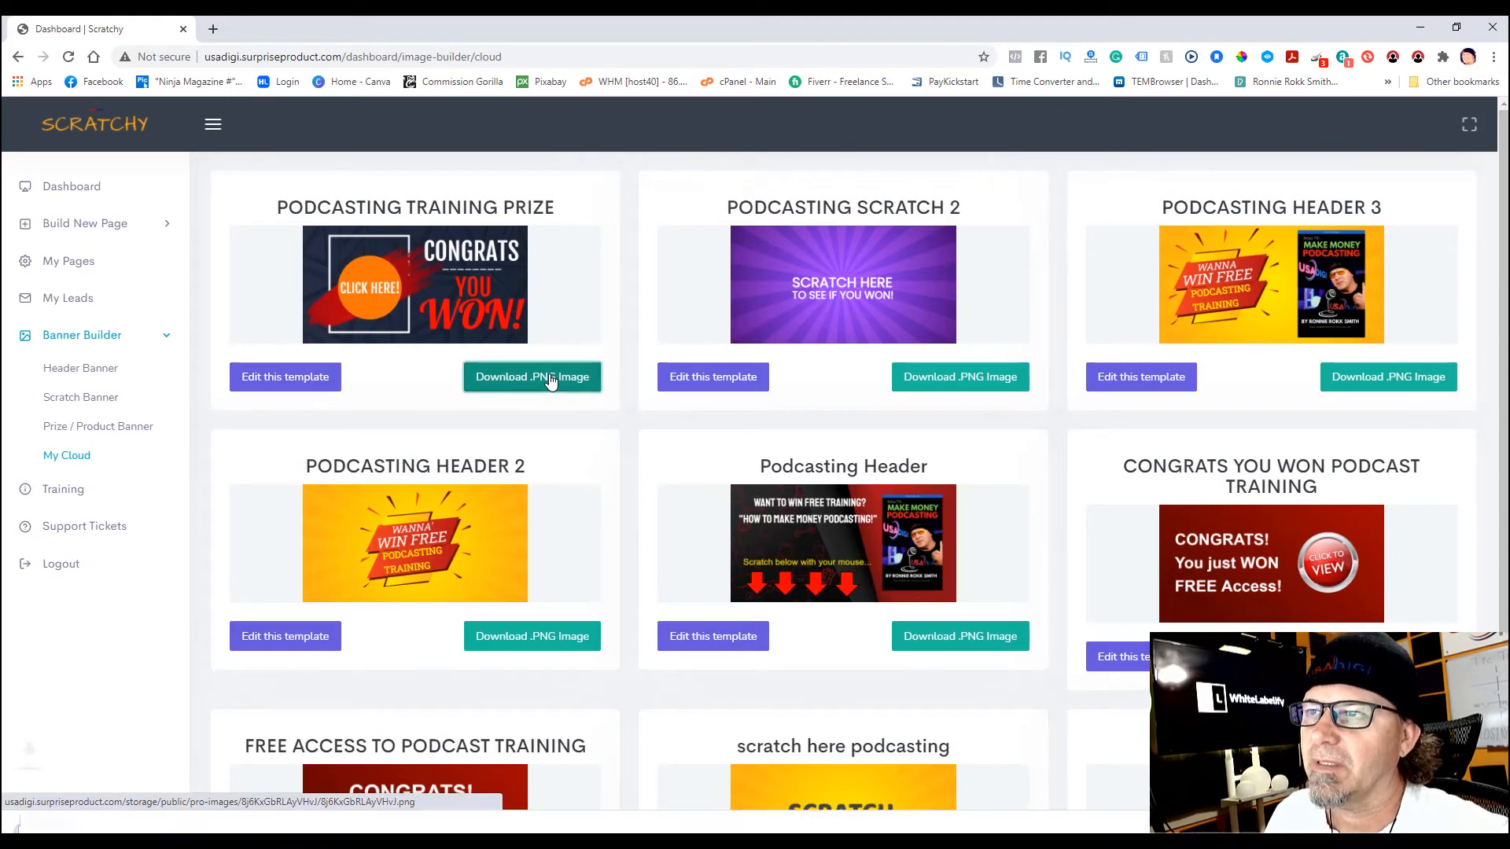
{"action": "left_click", "coordinate": [945, 385]}
{"action": "left_click", "coordinate": [1373, 381]}
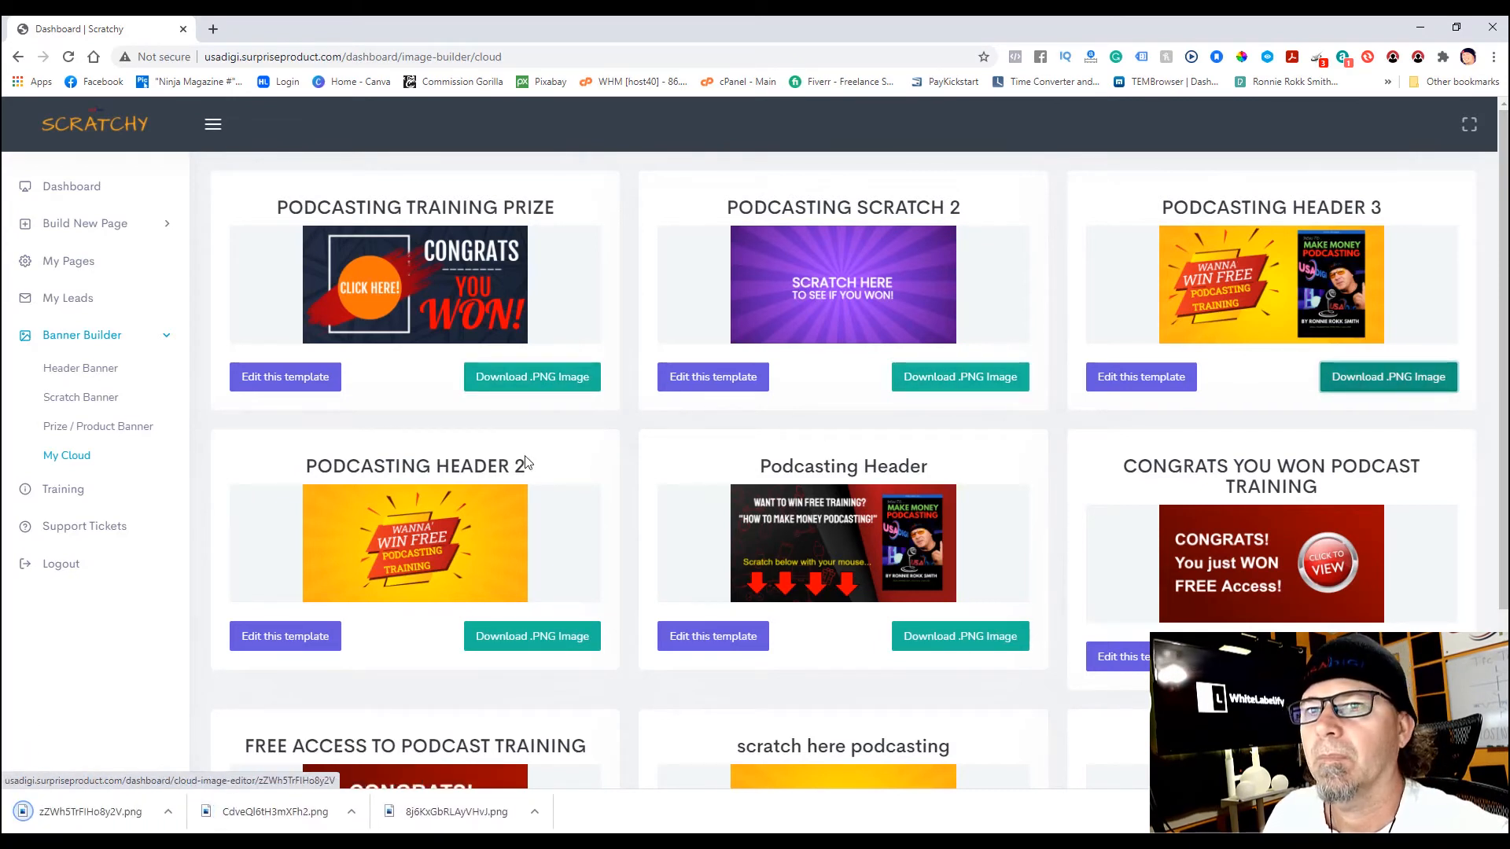
{"action": "left_click", "coordinate": [69, 264]}
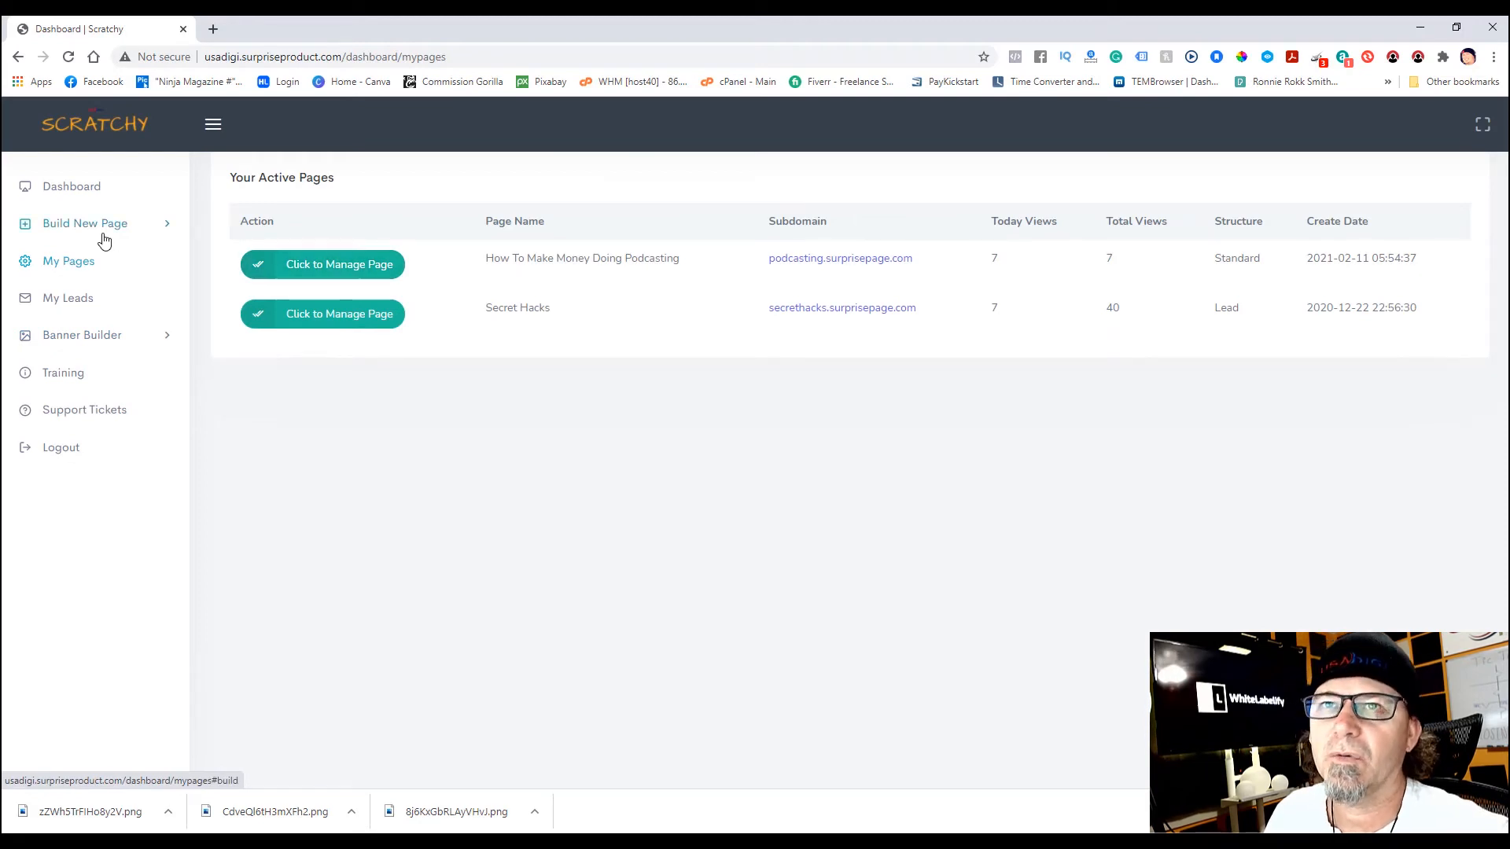
- Start a new Lead Collect page with subdomain posdcastingtraining
{"action": "left_click", "coordinate": [100, 226]}
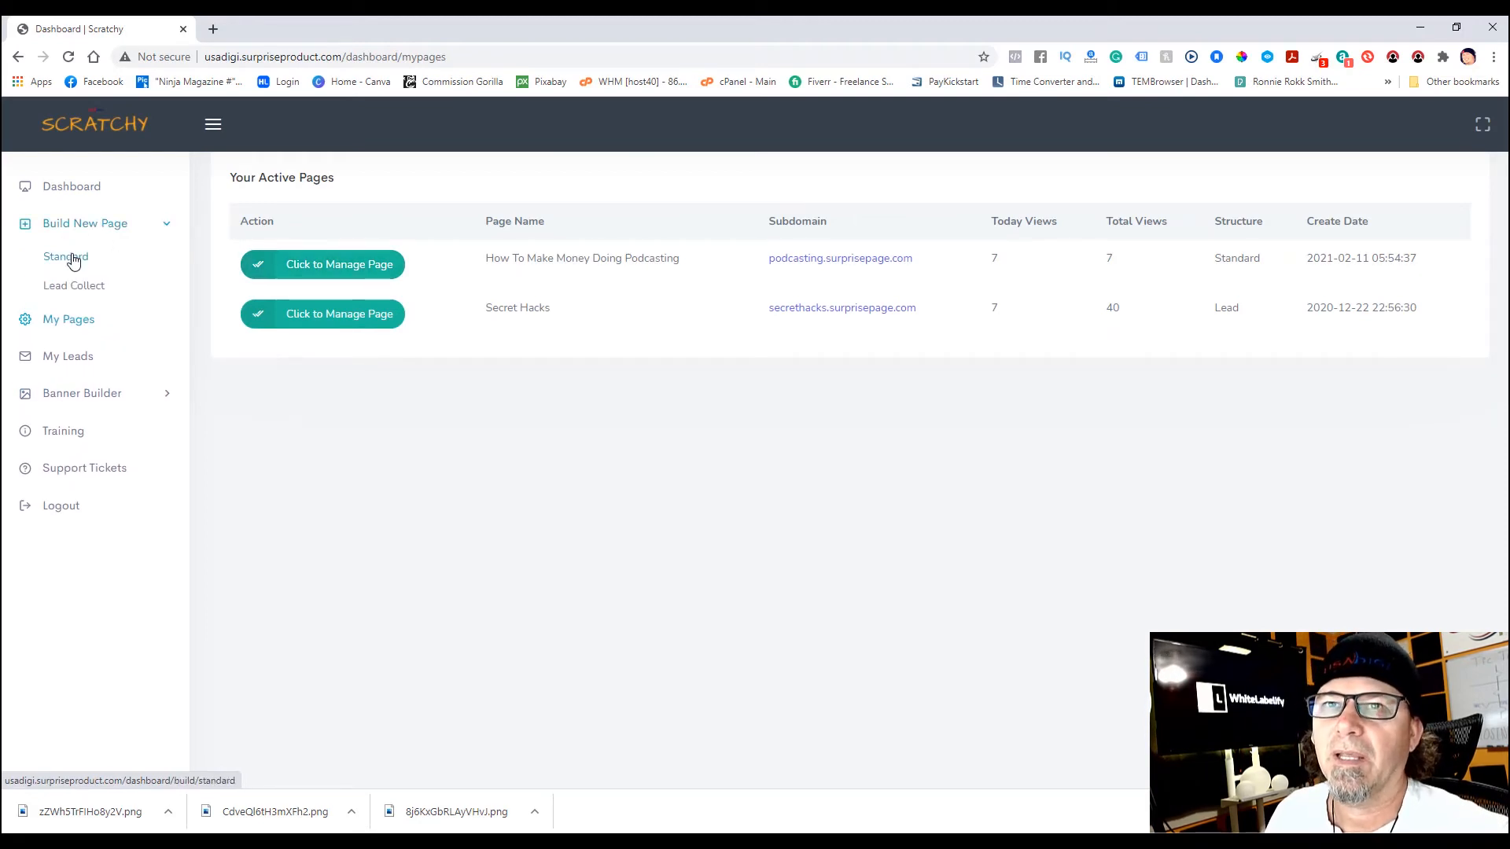
{"action": "left_click", "coordinate": [72, 289]}
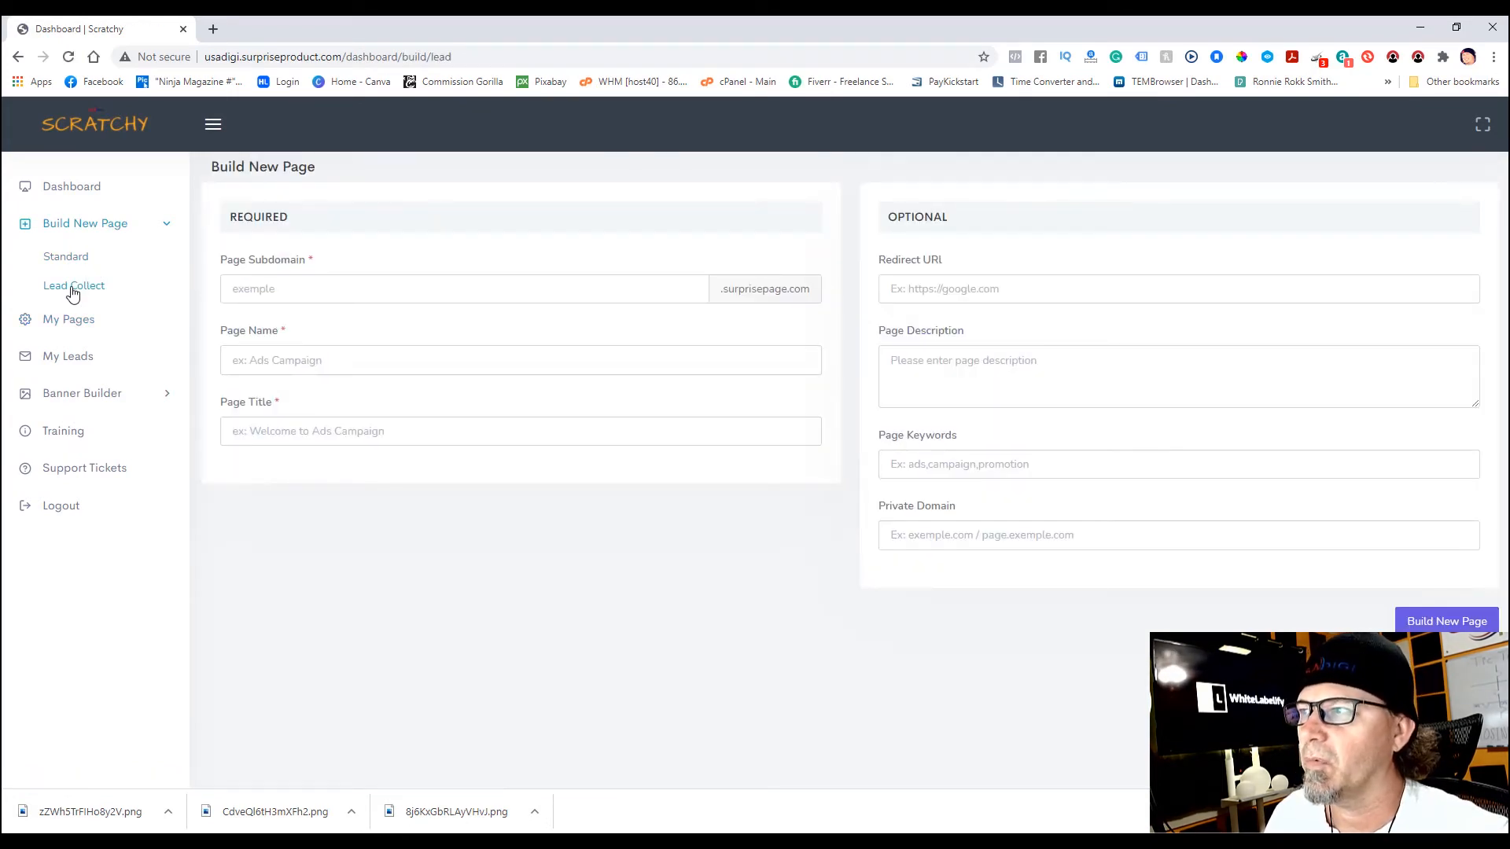
{"action": "left_click", "coordinate": [299, 275]}
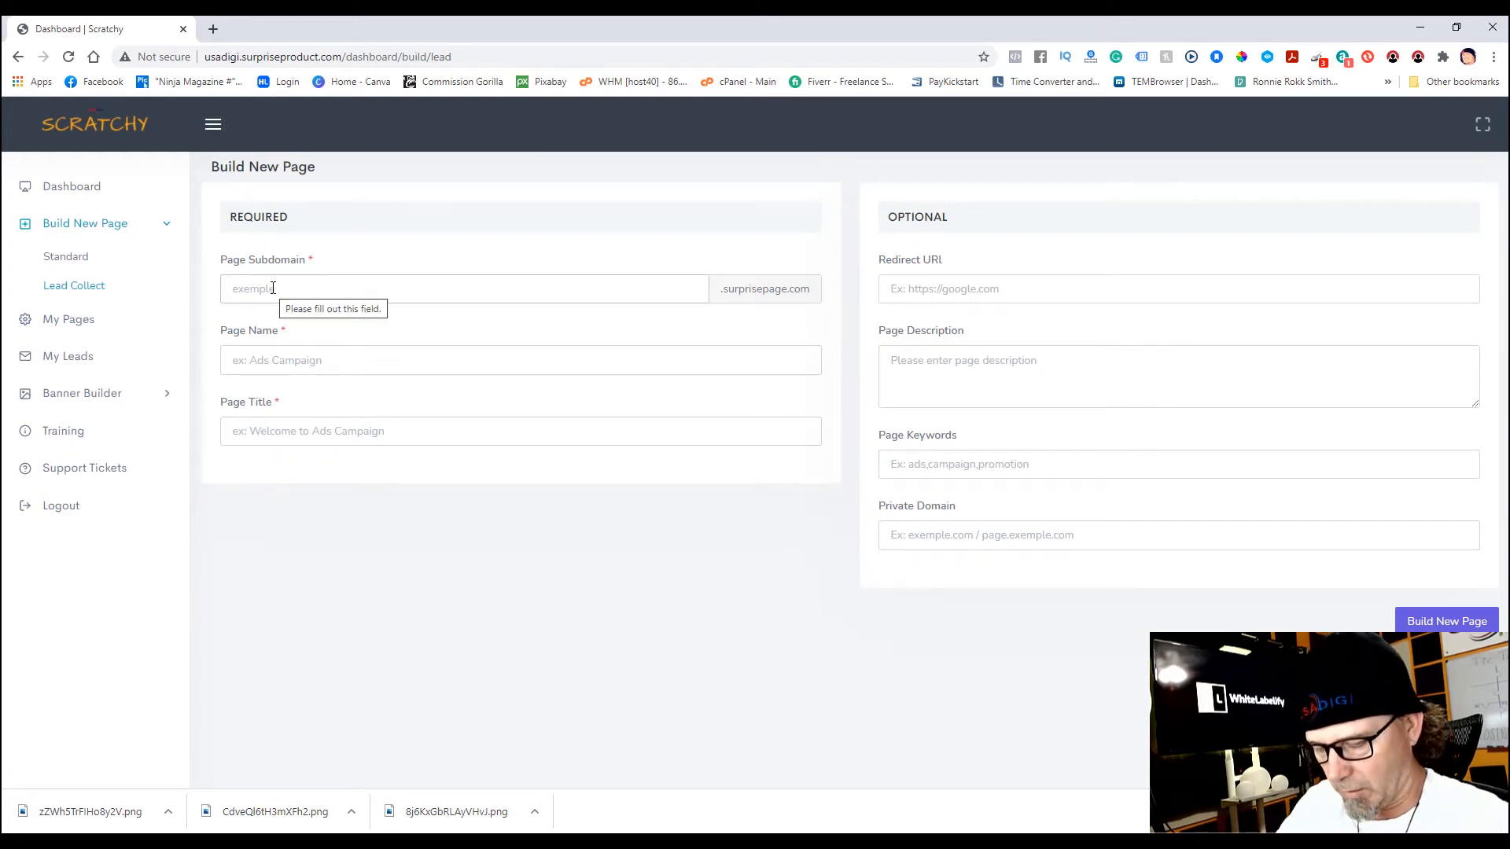
{"action": "type", "text": "posdcastin"}
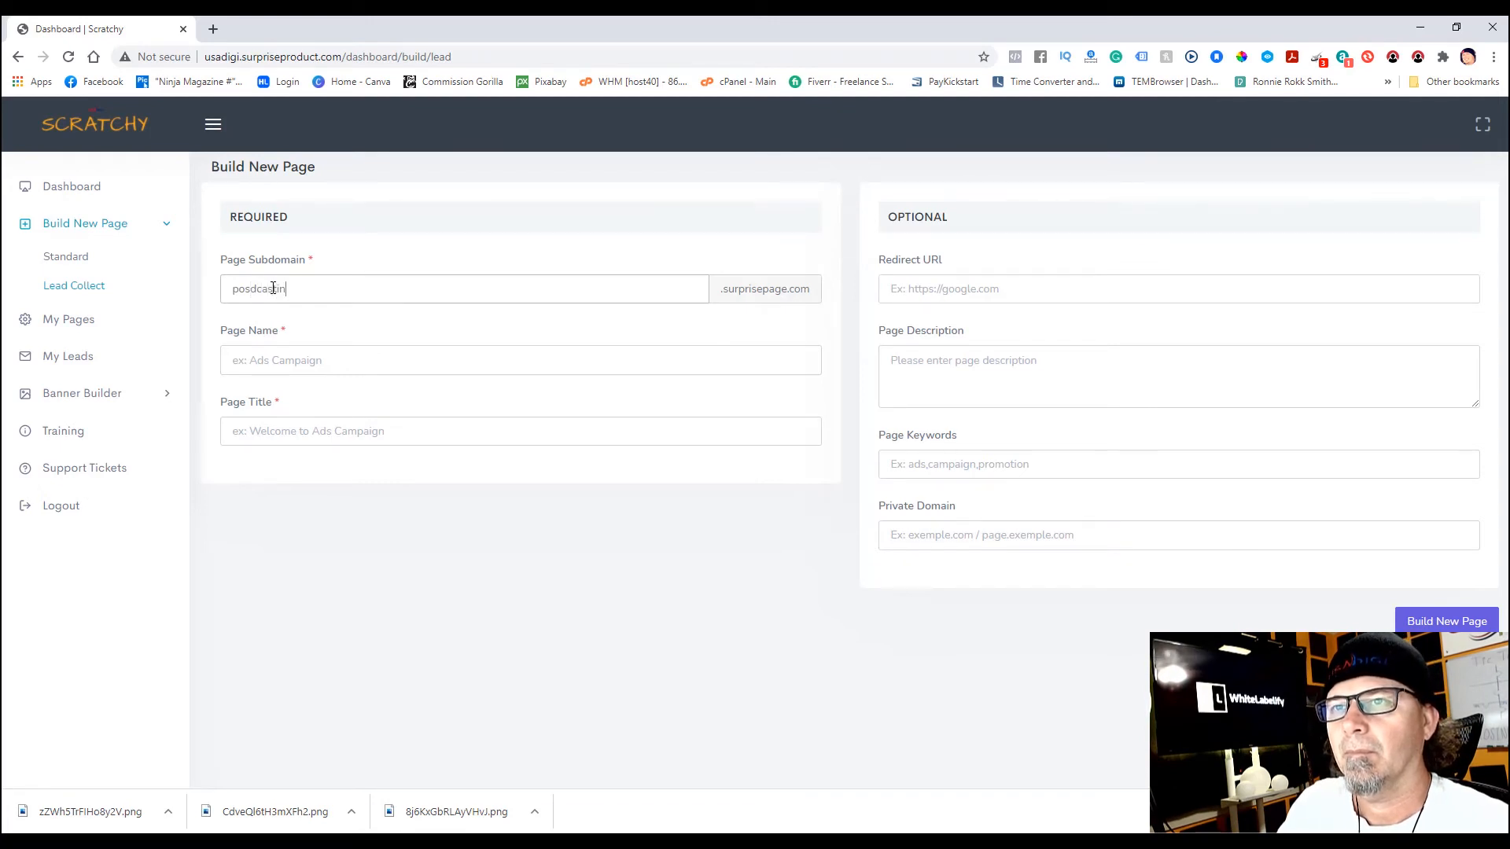
{"action": "type", "text": "gtraining"}
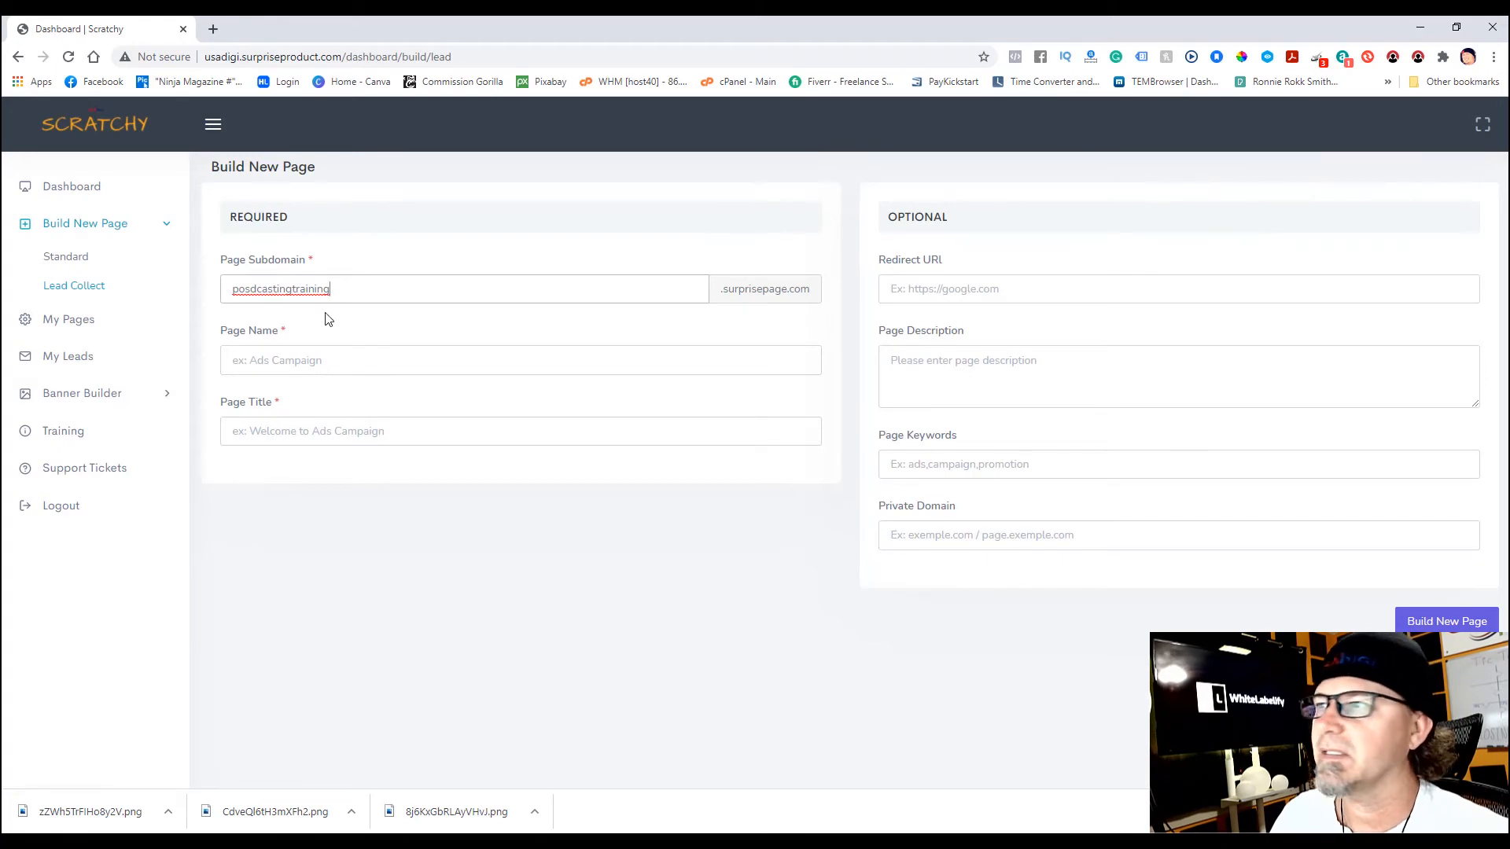
- Set the page name to Podcasting Training and copy it into the page title
{"action": "left_click", "coordinate": [300, 360]}
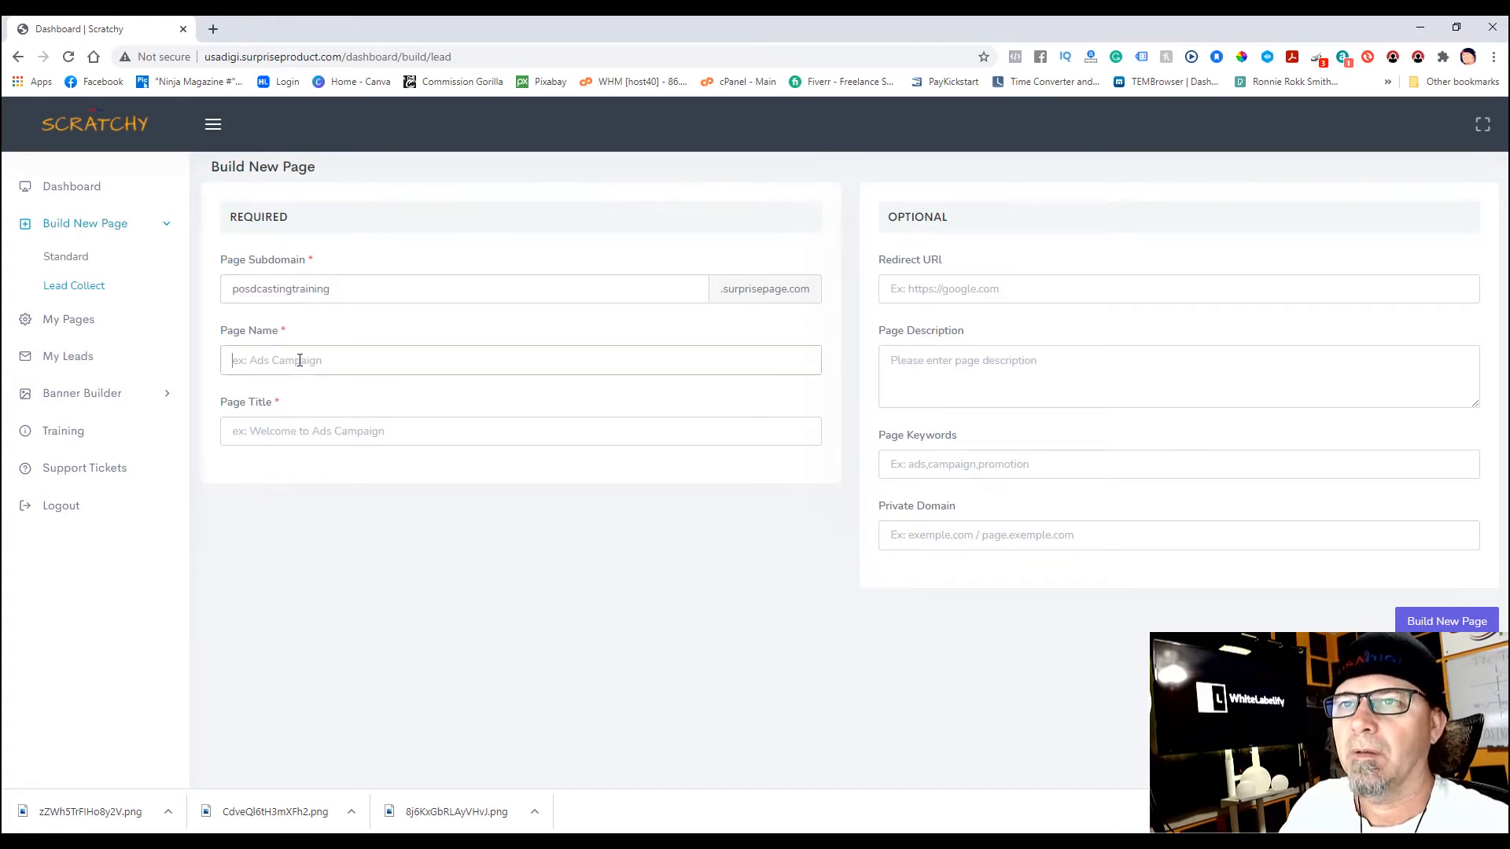
{"action": "type", "text": "Pod"}
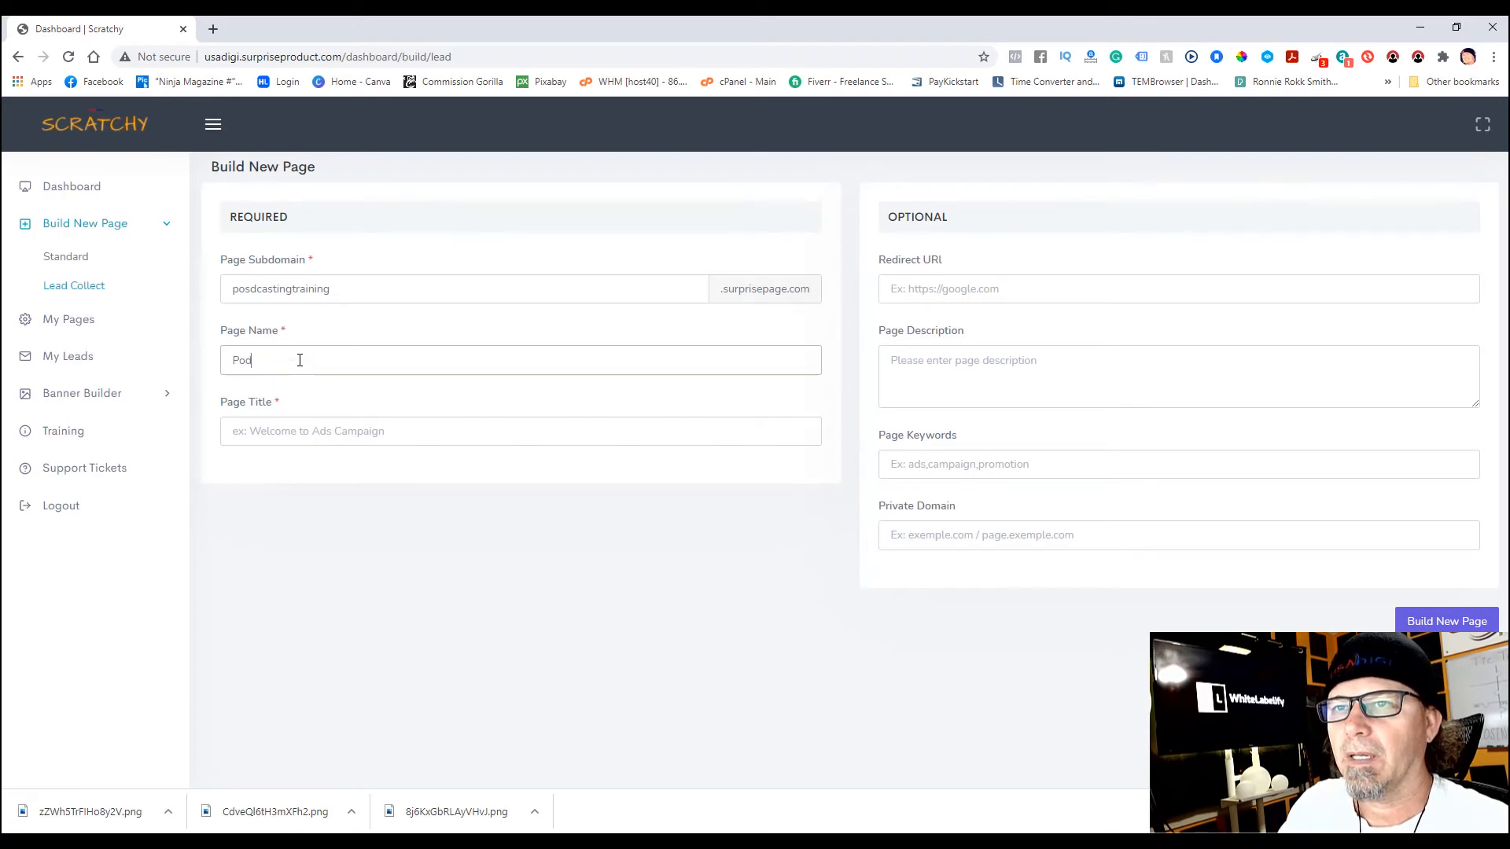
{"action": "type", "text": "casting T"}
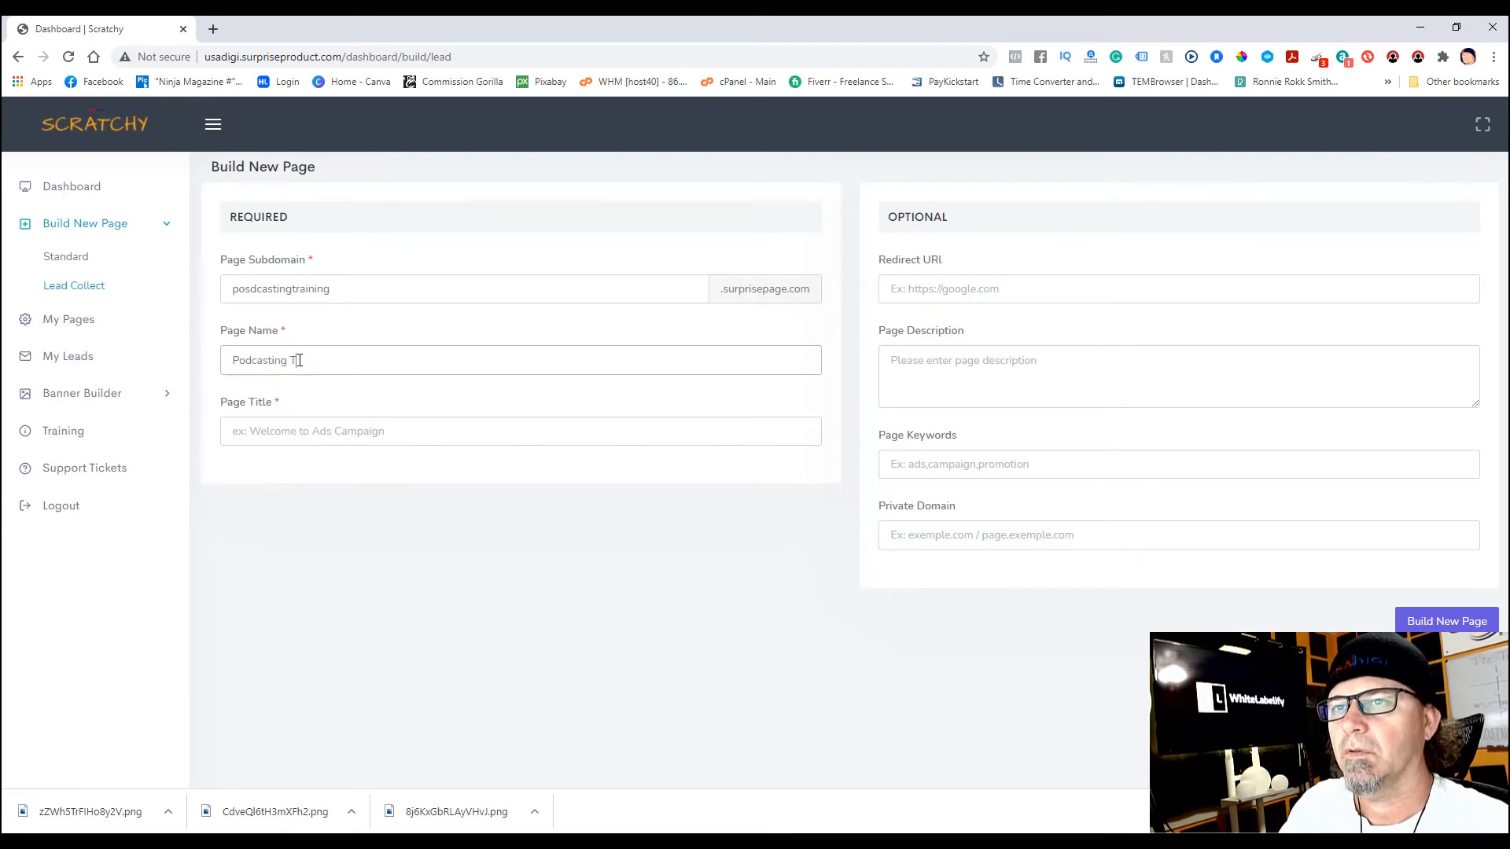
{"action": "type", "text": "raining"}
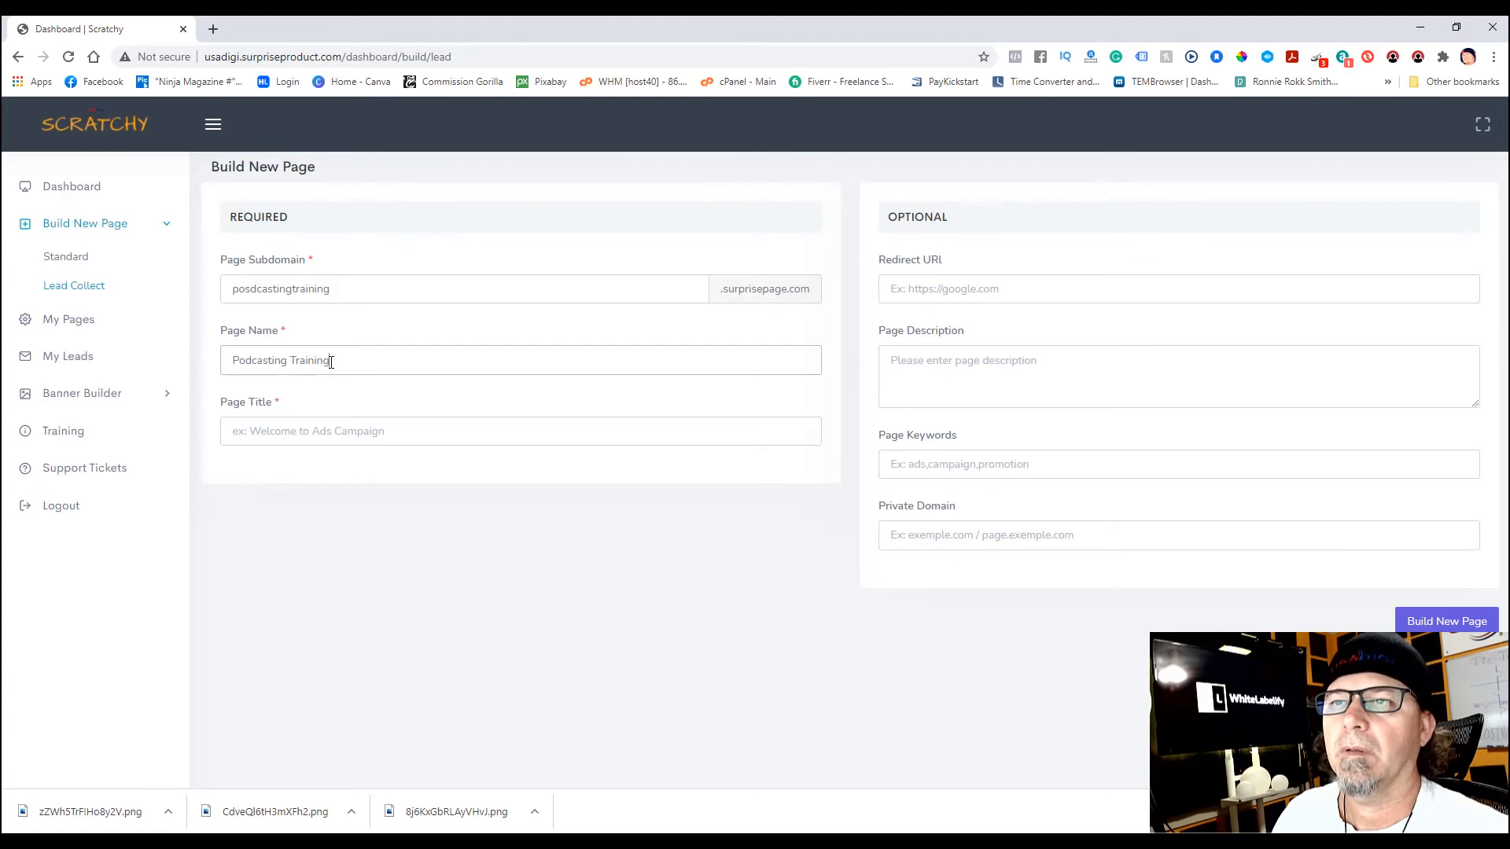
{"action": "left_click_drag", "start_coordinate": [331, 361], "coordinate": [231, 362]}
{"action": "right_click", "coordinate": [265, 363]}
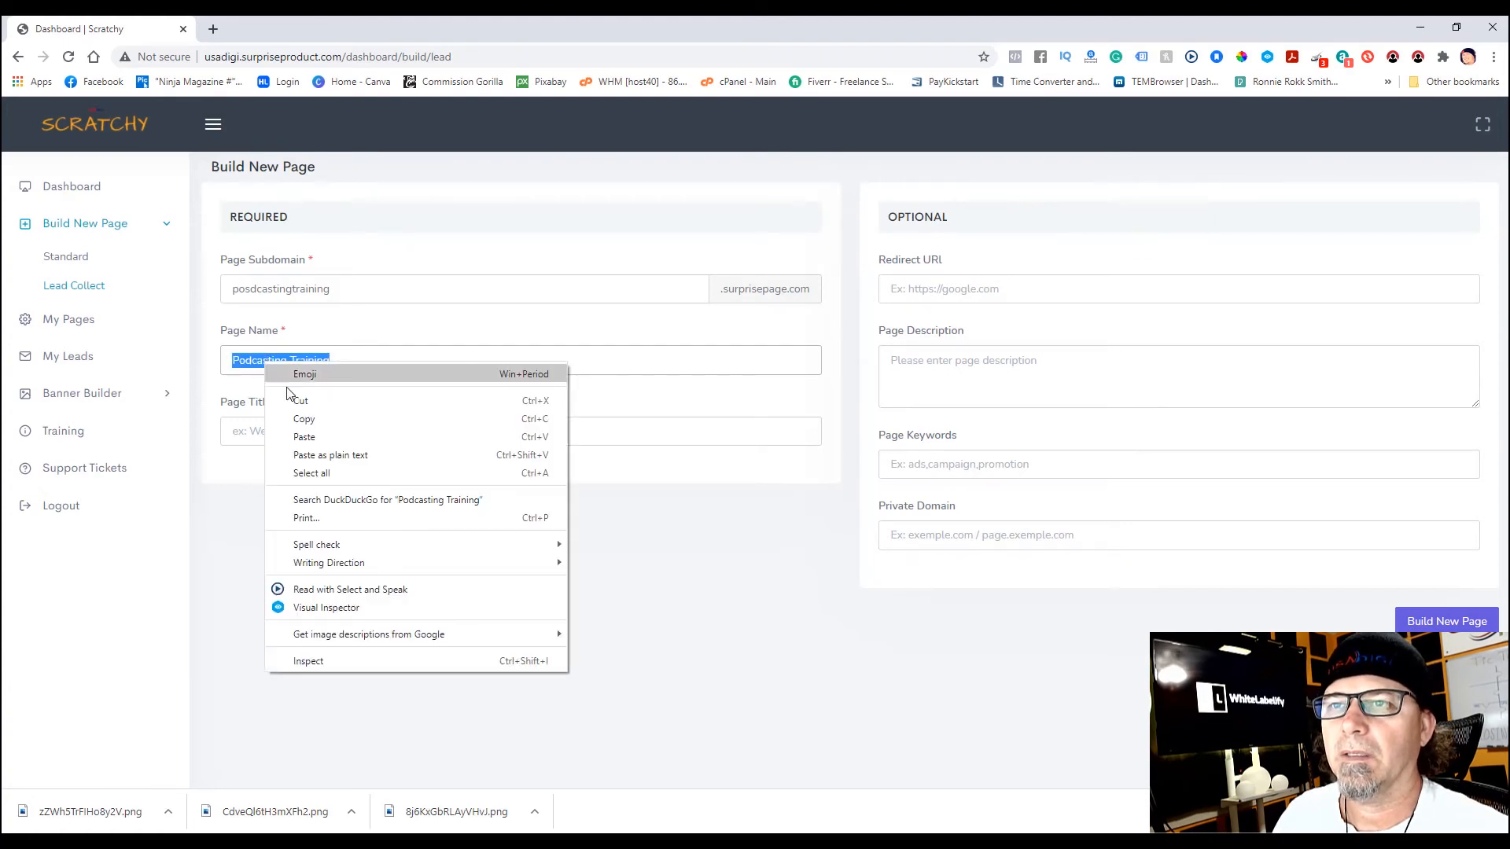
{"action": "left_click", "coordinate": [303, 426]}
{"action": "left_click", "coordinate": [281, 431]}
{"action": "right_click", "coordinate": [281, 430]}
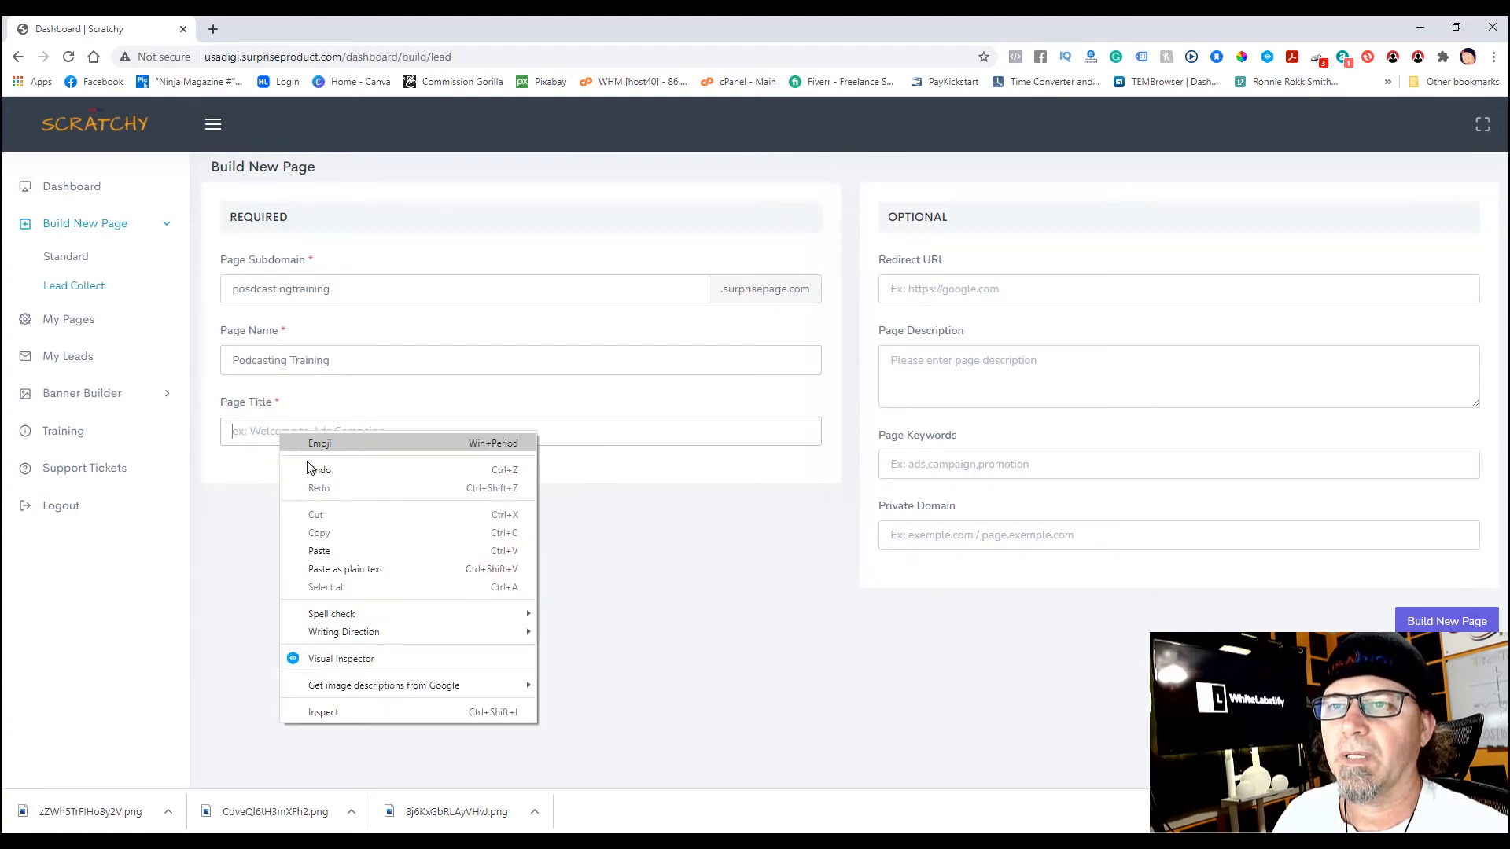
{"action": "left_click", "coordinate": [341, 549]}
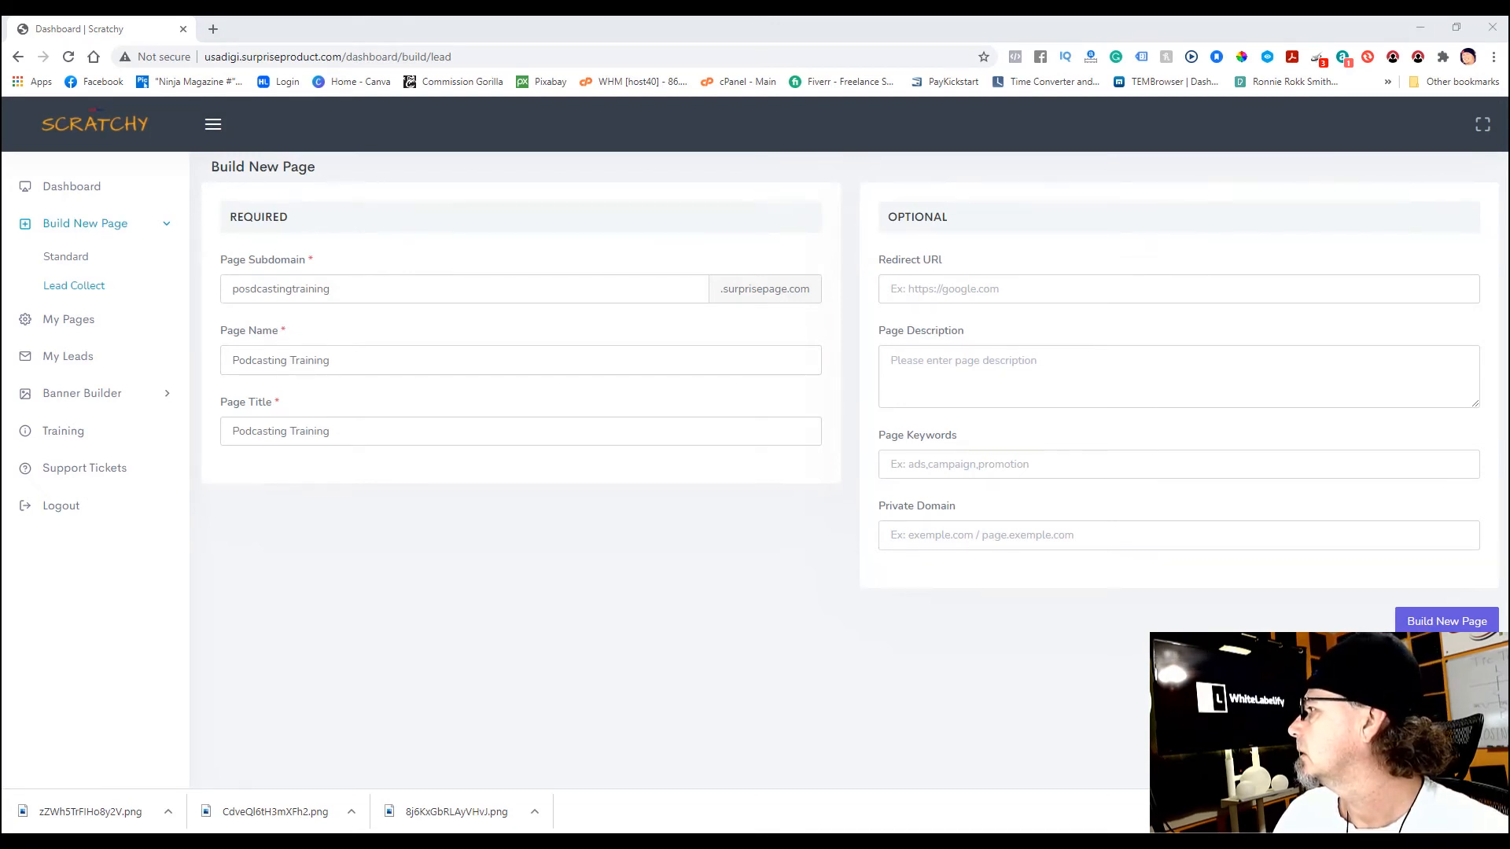
- Paste the YouTube redirect URL, describe the page as 'make money with podcasting', keywords 'make money podcasting'
{"action": "right_click", "coordinate": [934, 296]}
{"action": "left_click", "coordinate": [985, 412]}
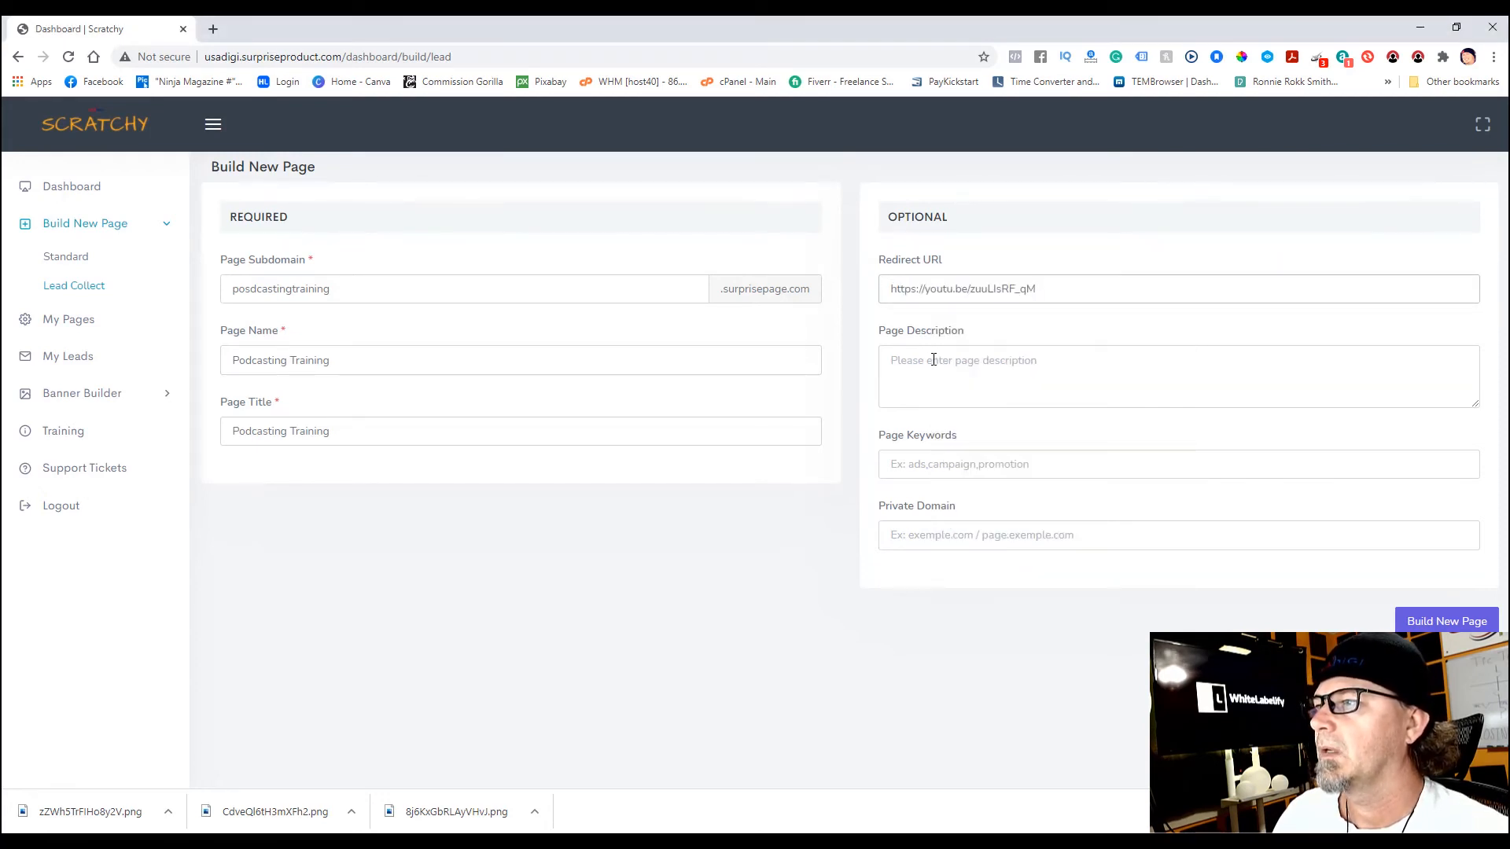
{"action": "left_click", "coordinate": [904, 362]}
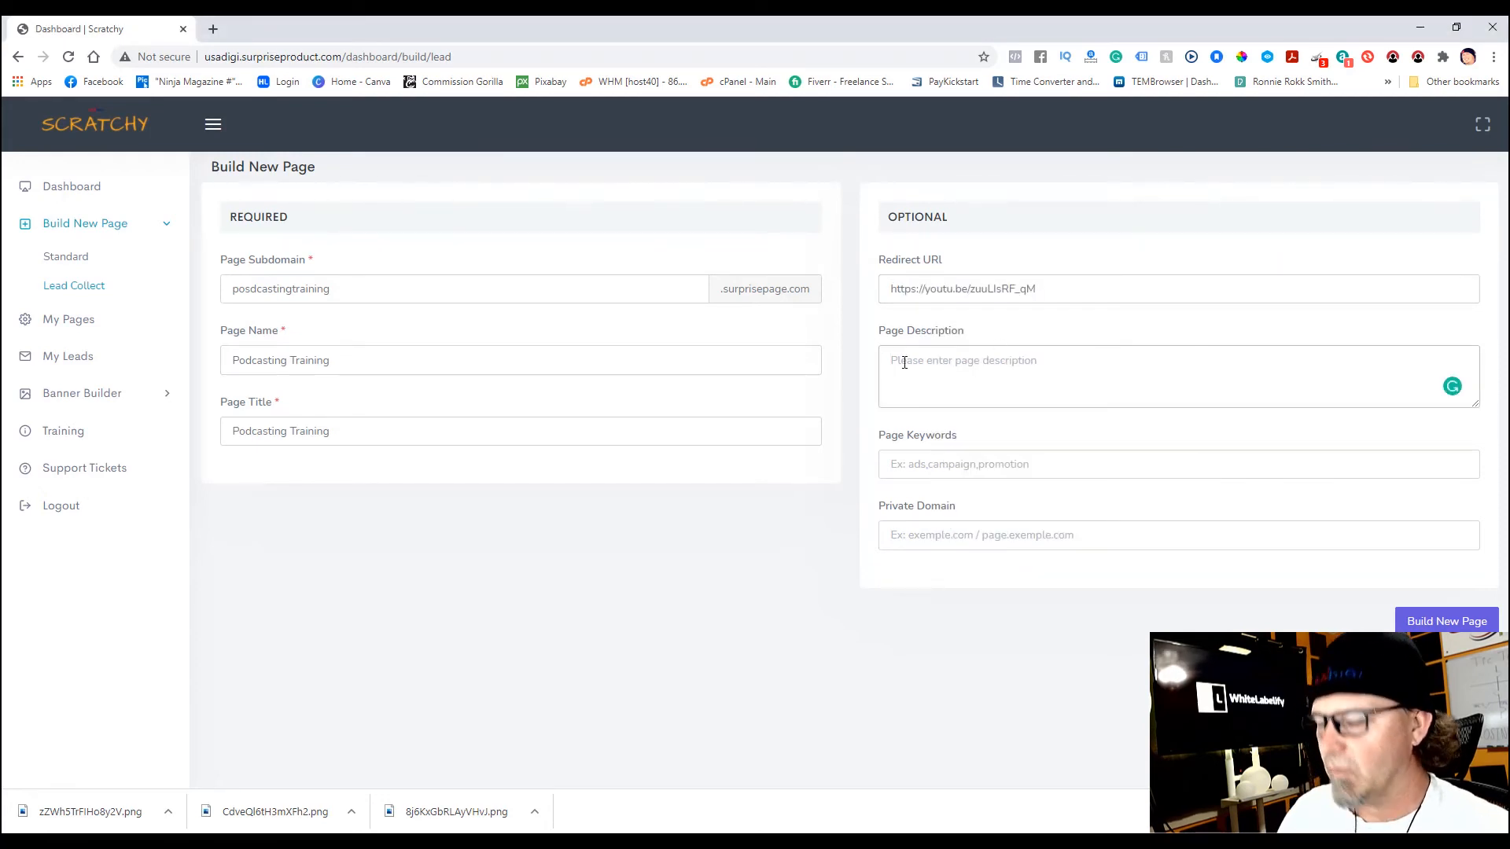
{"action": "type", "text": "make "}
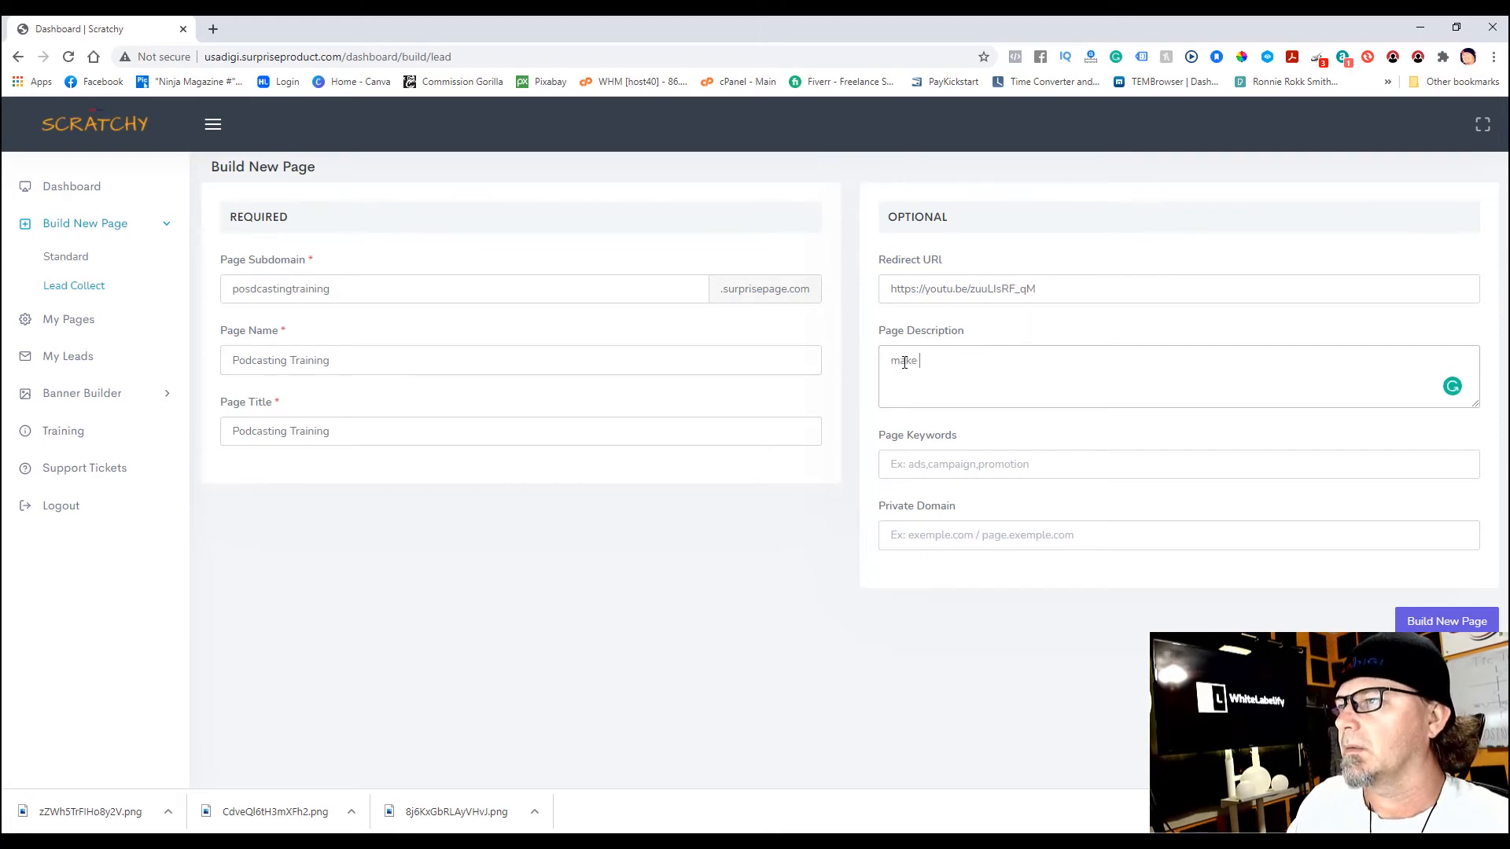
{"action": "type", "text": "money with podcasting"}
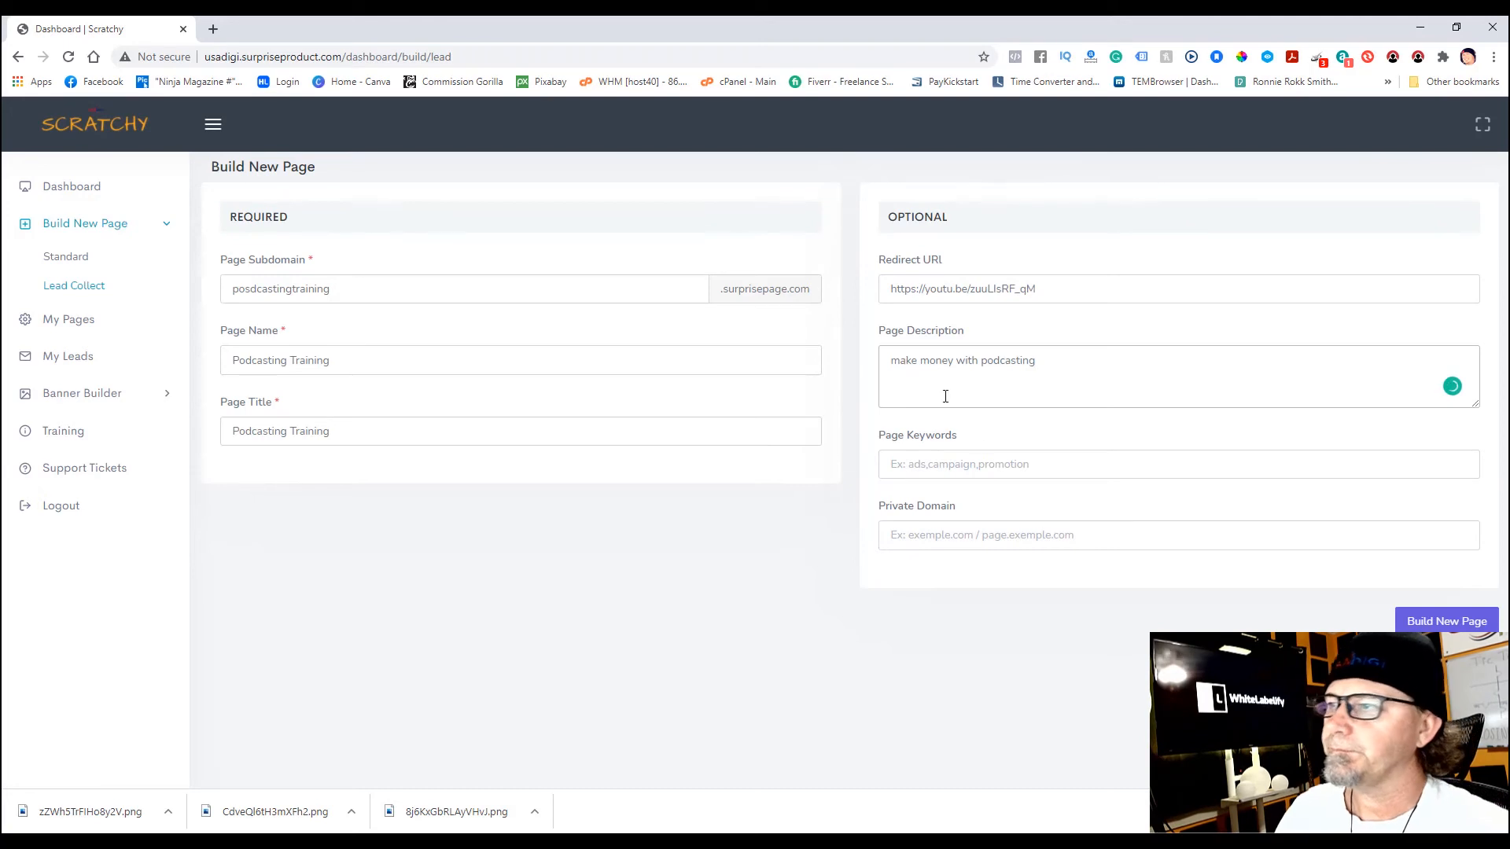
{"action": "left_click", "coordinate": [995, 464]}
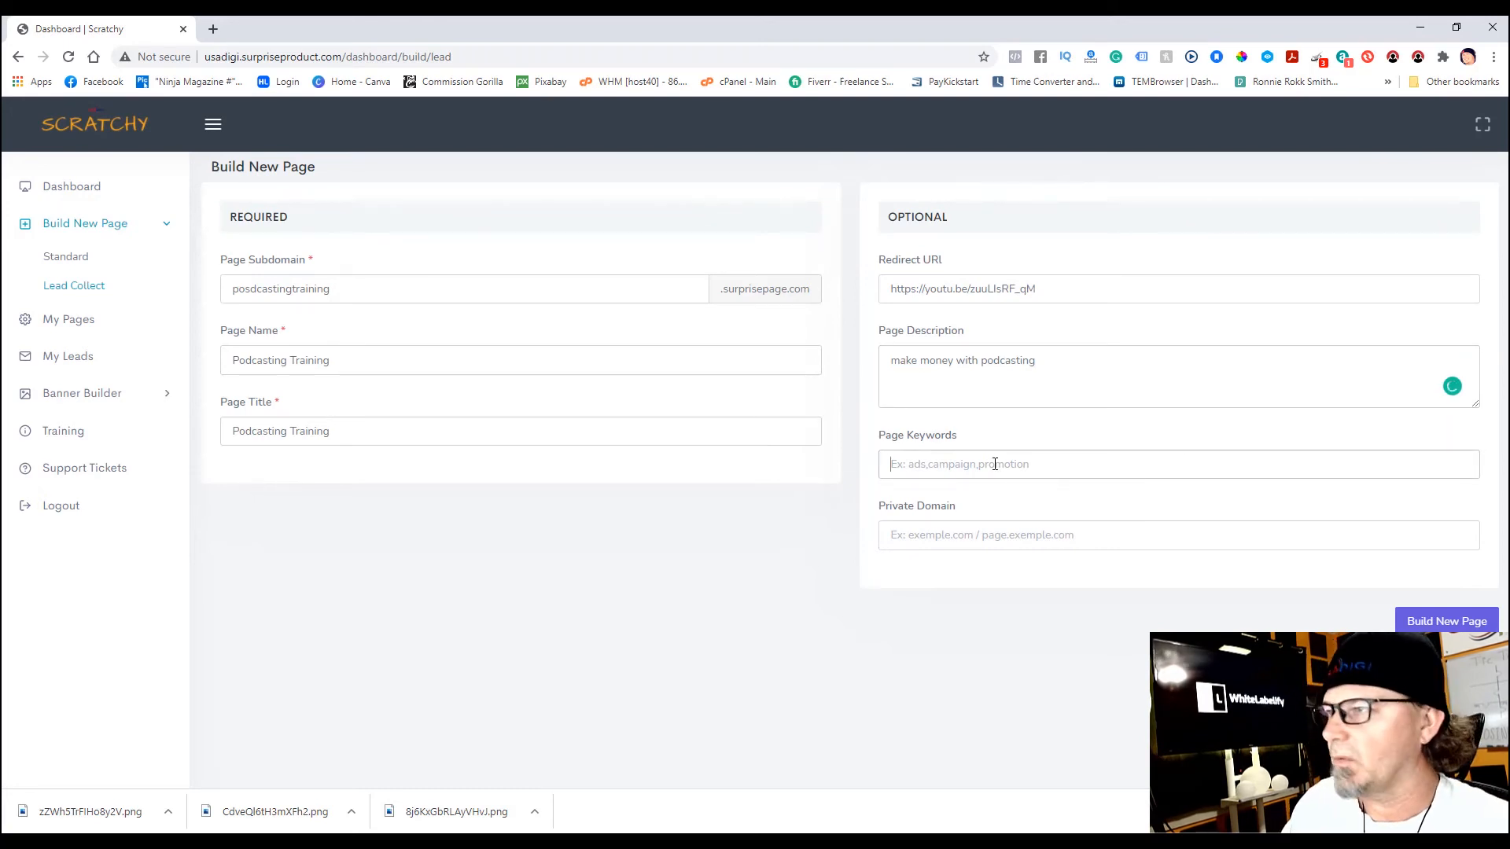
{"action": "type", "text": "make money "}
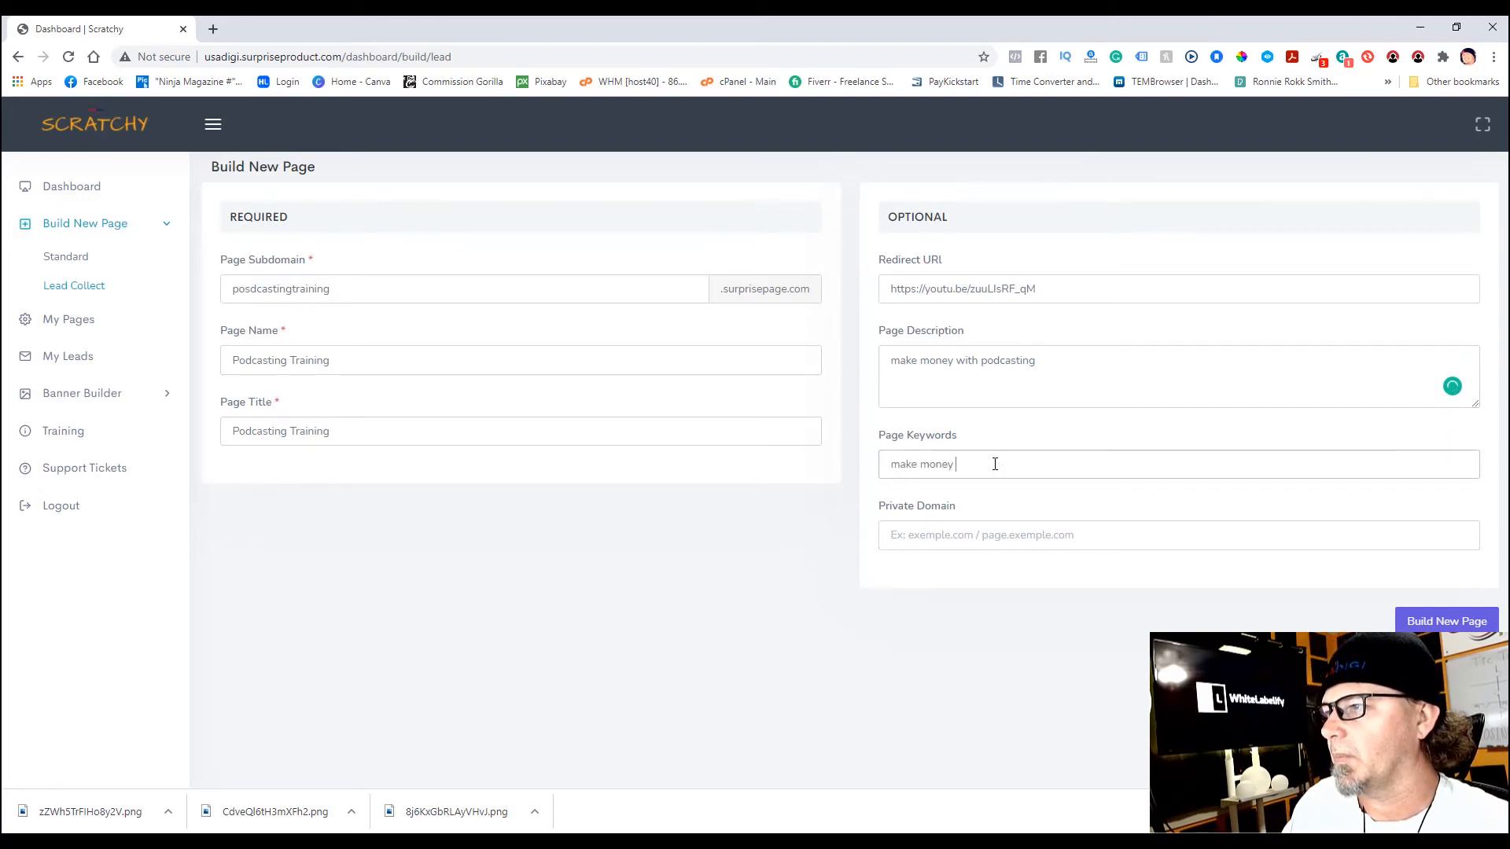
{"action": "type", "text": "podcasting"}
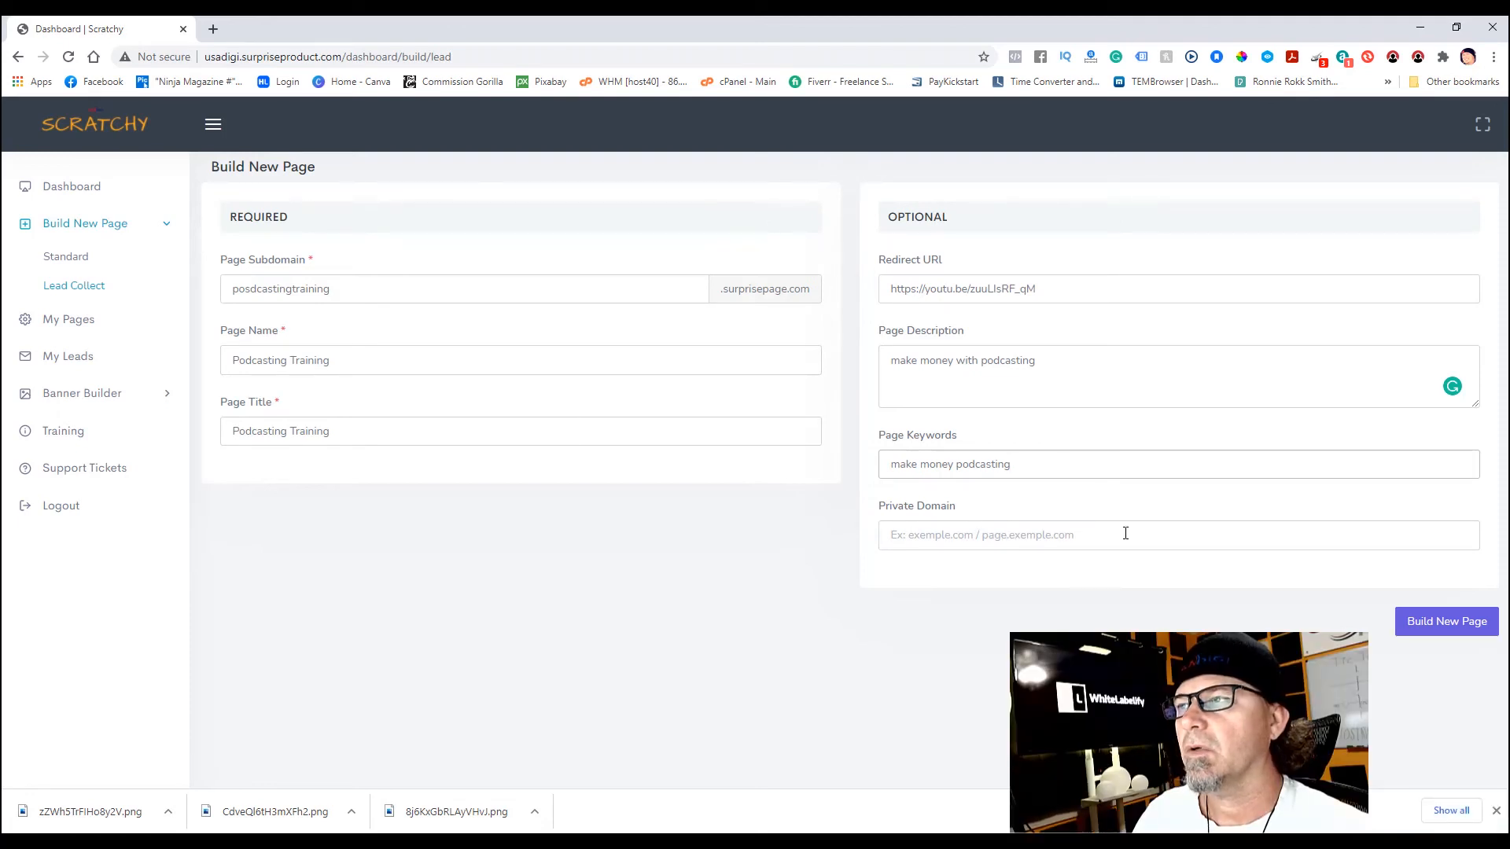
- Create the Podcasting Training page and display its Page Banners settings
{"action": "left_click", "coordinate": [1441, 625]}
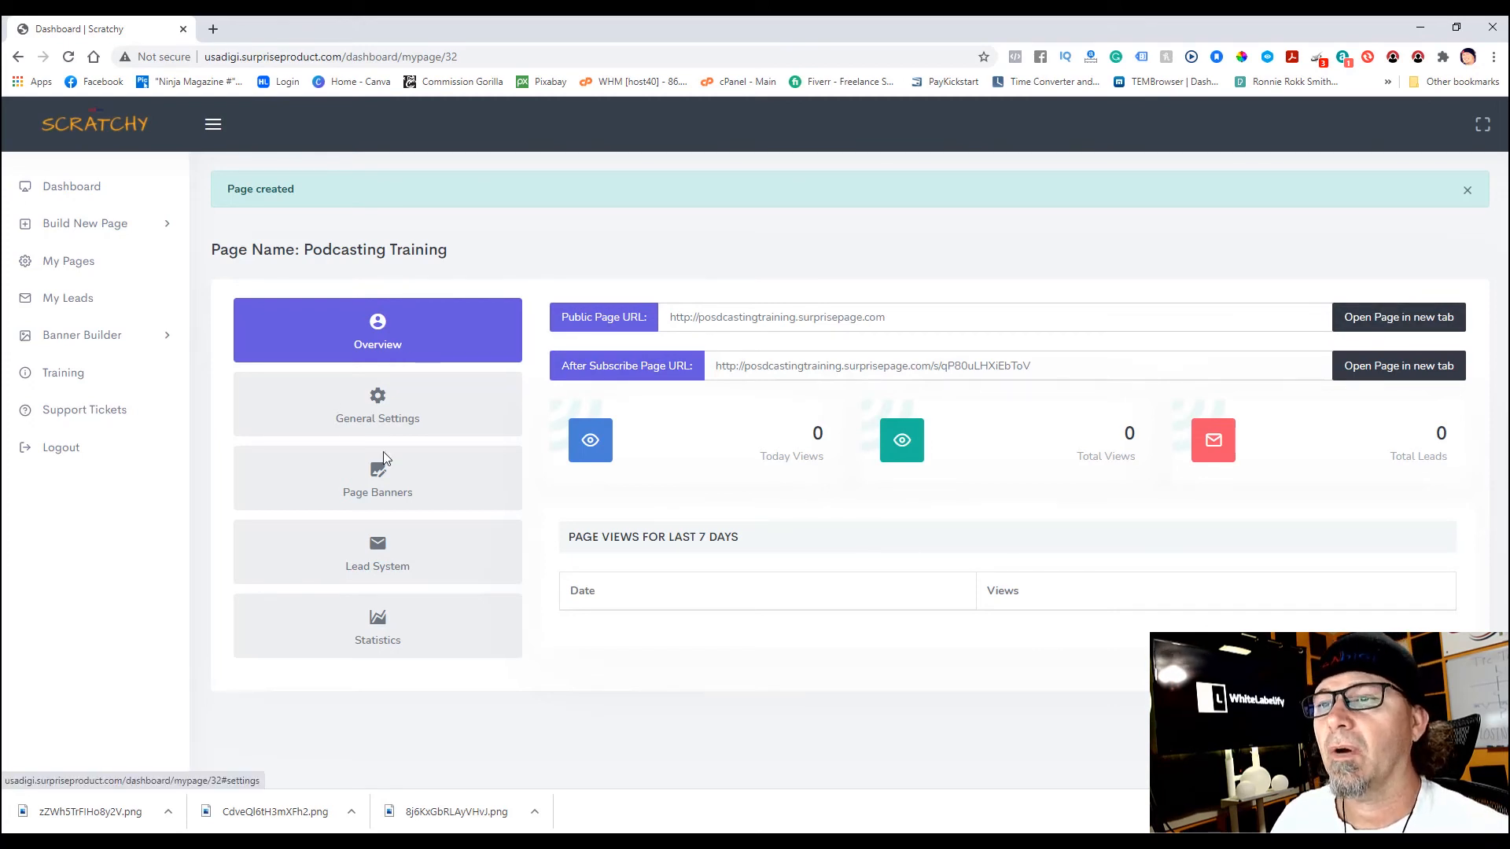
{"action": "left_click", "coordinate": [377, 406]}
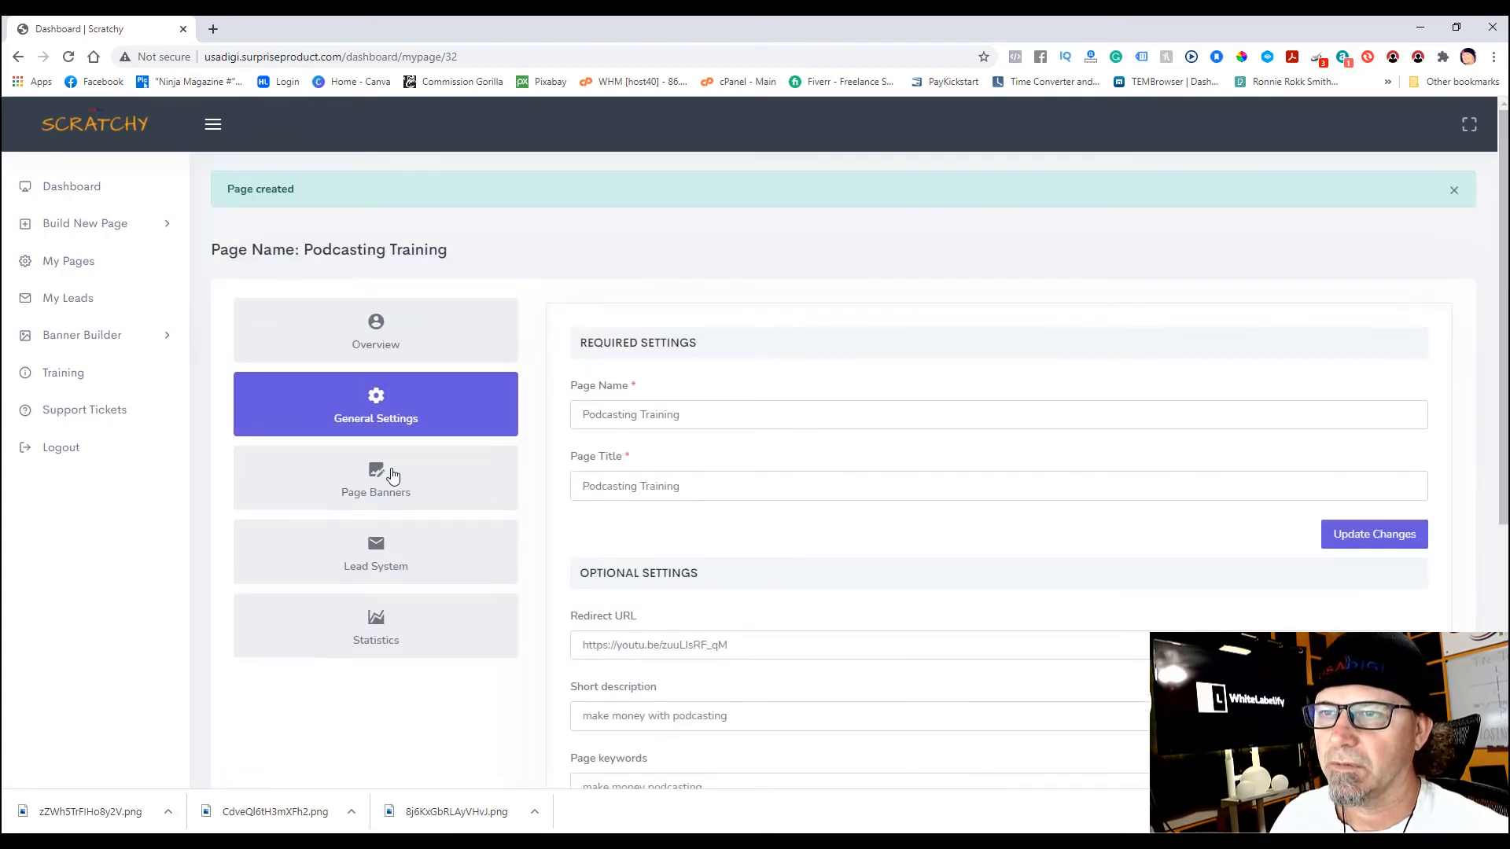
{"action": "left_click", "coordinate": [385, 482]}
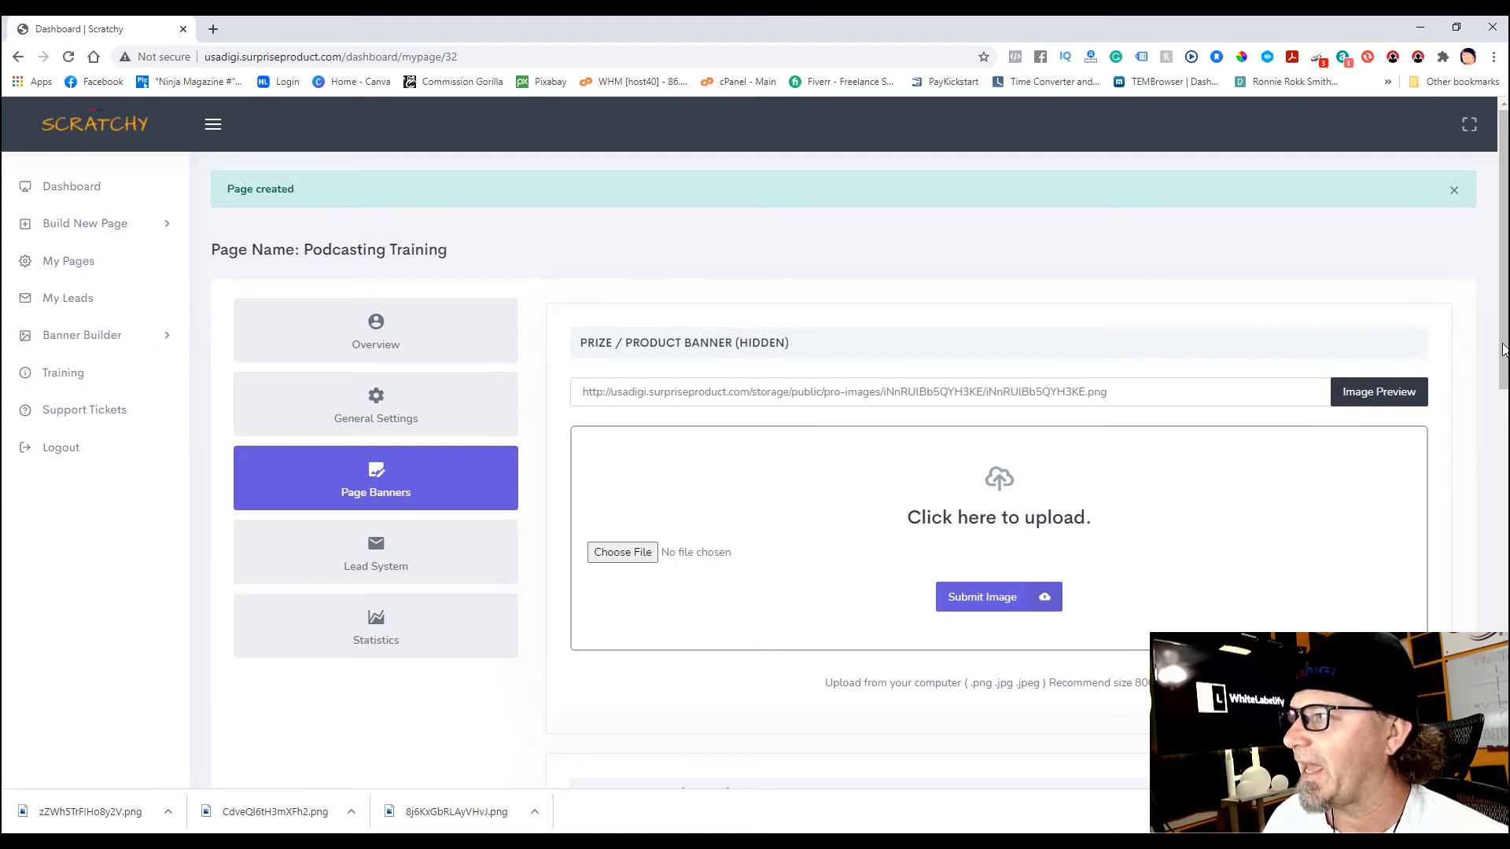
- Upload the congrats PNG from Downloads as the prize banner image
{"action": "left_click_drag", "start_coordinate": [1502, 346], "coordinate": [1507, 376]}
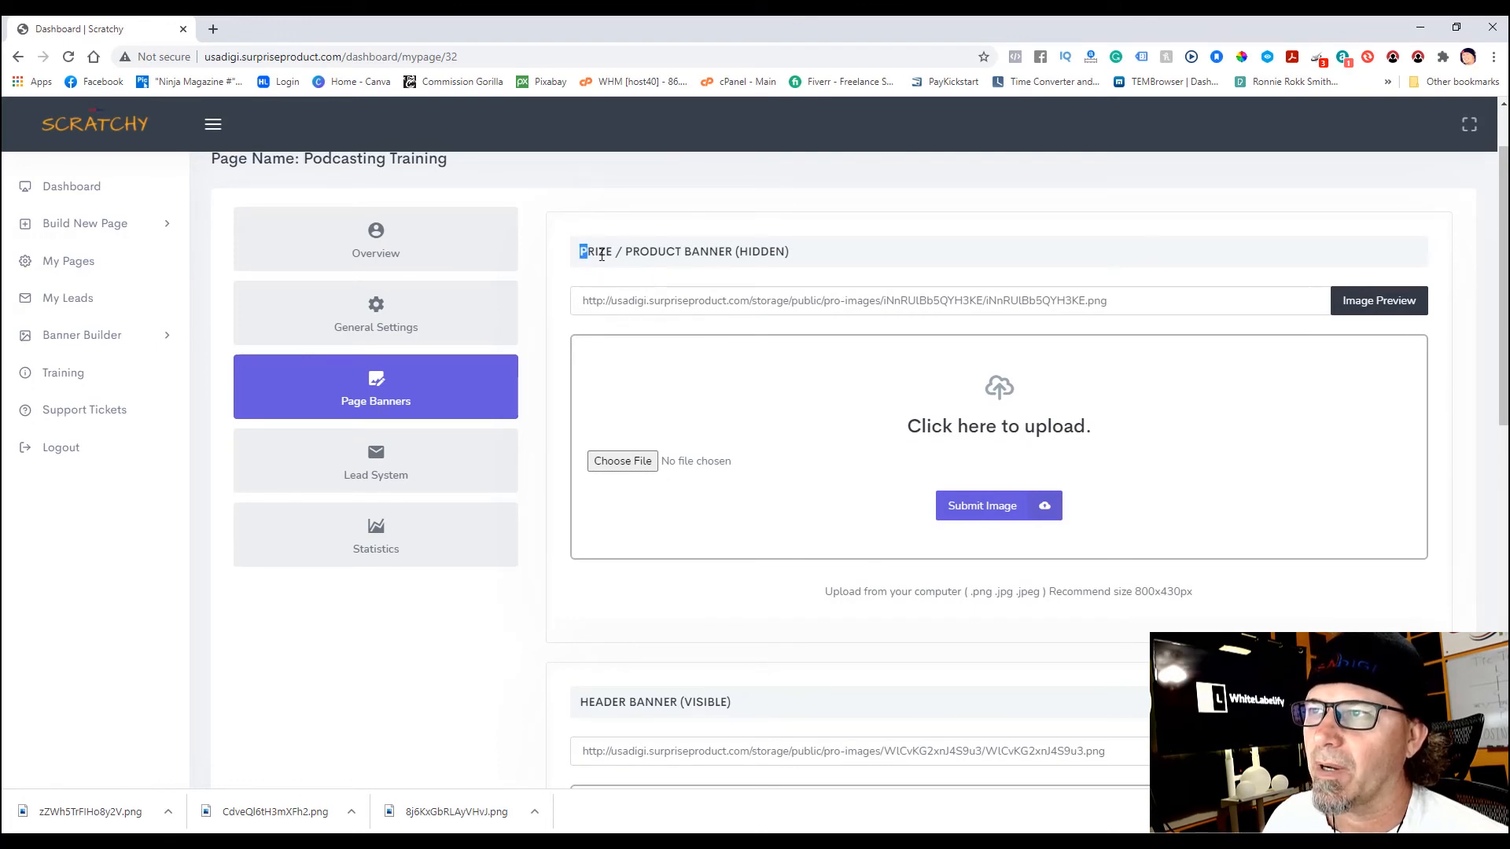
{"action": "left_click_drag", "start_coordinate": [601, 254], "coordinate": [616, 254]}
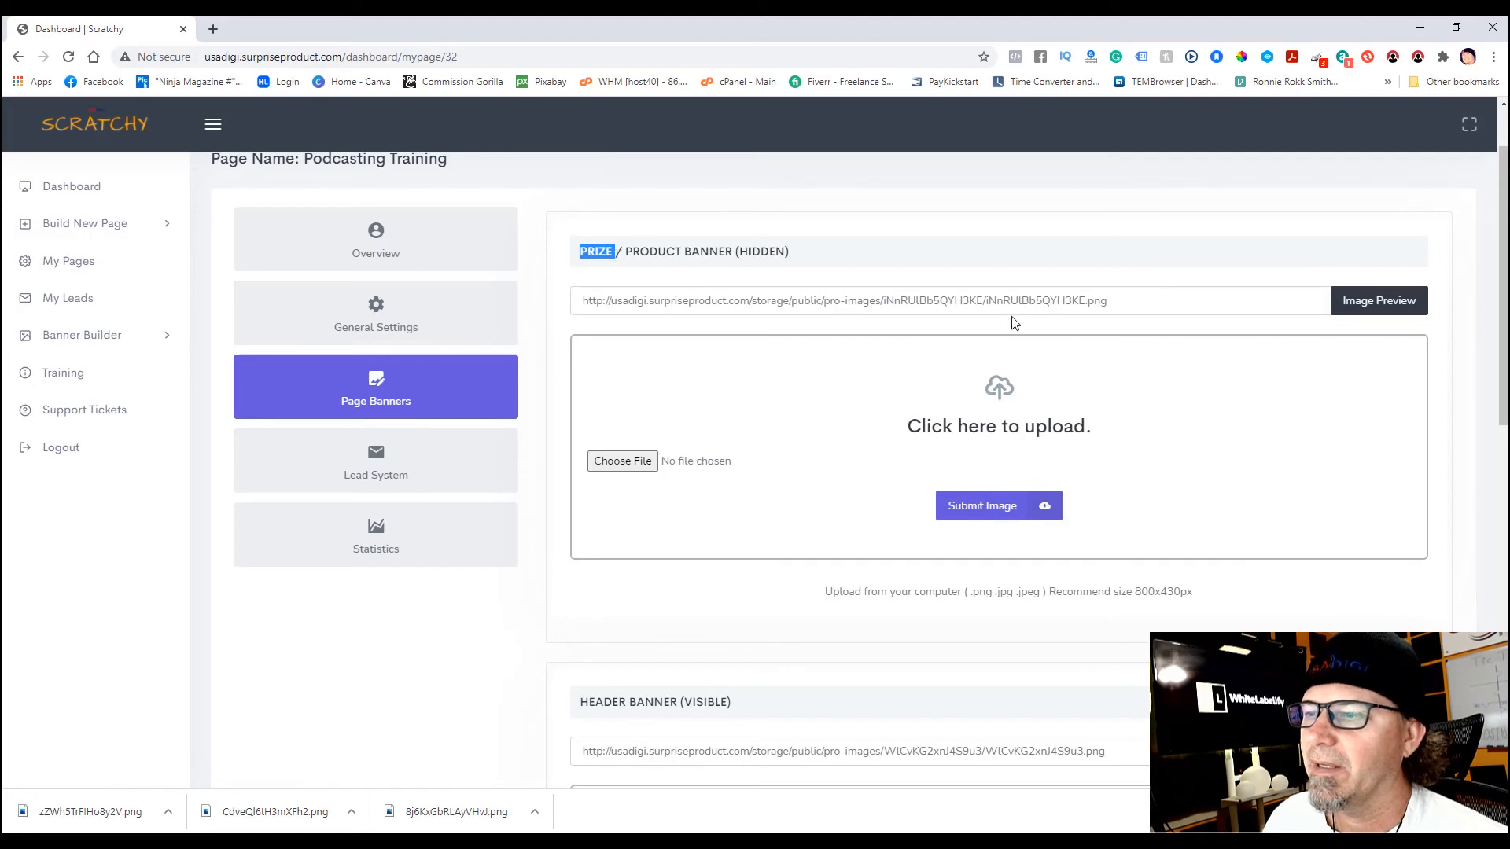
{"action": "left_click_drag", "start_coordinate": [1504, 357], "coordinate": [1504, 602]}
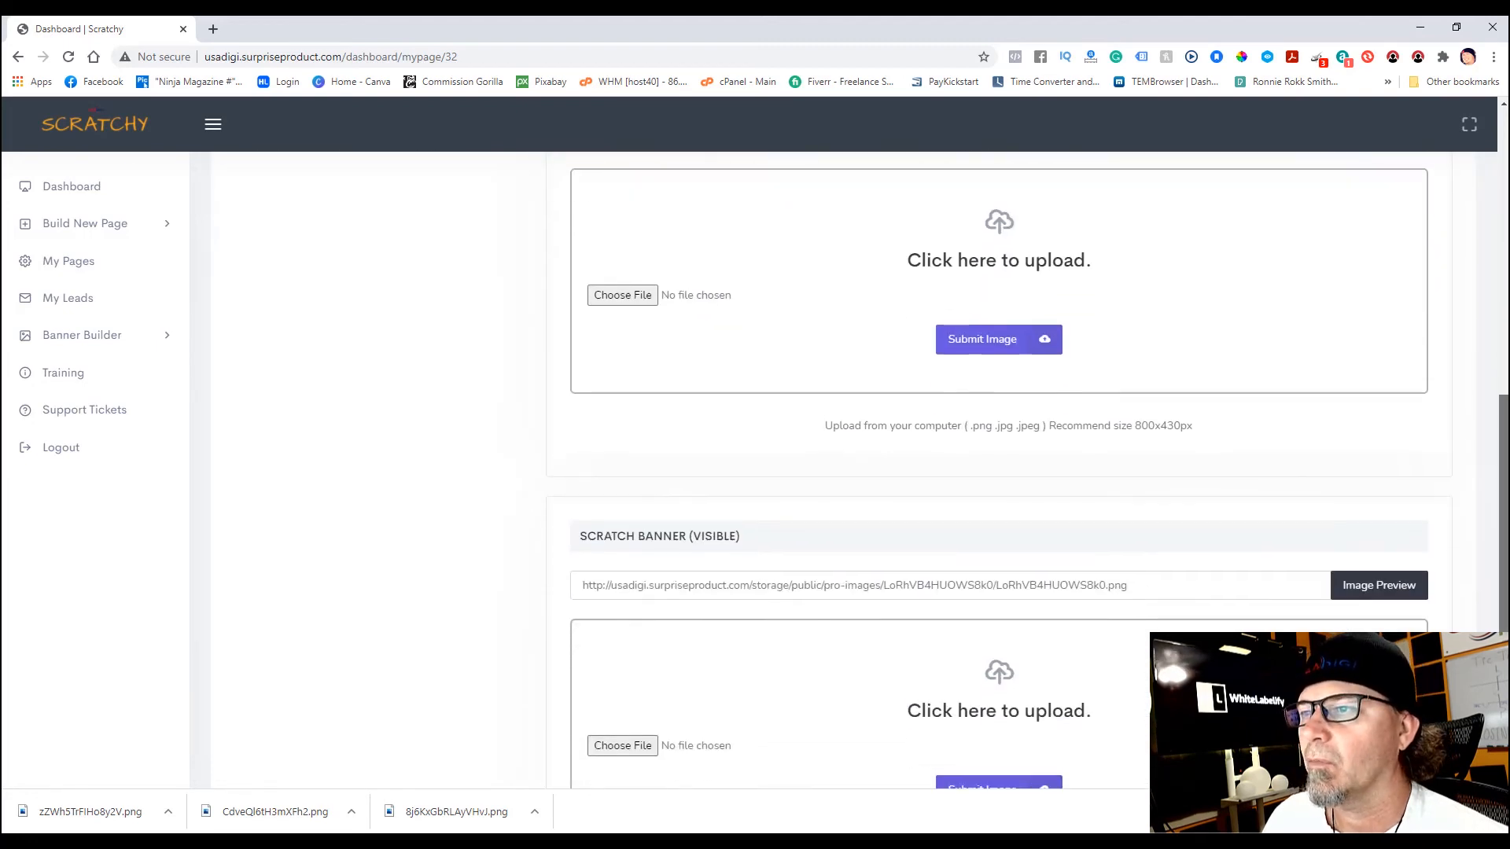
{"action": "scroll", "coordinate": [1290, 610], "scroll_direction": "down", "scroll_amount": 1}
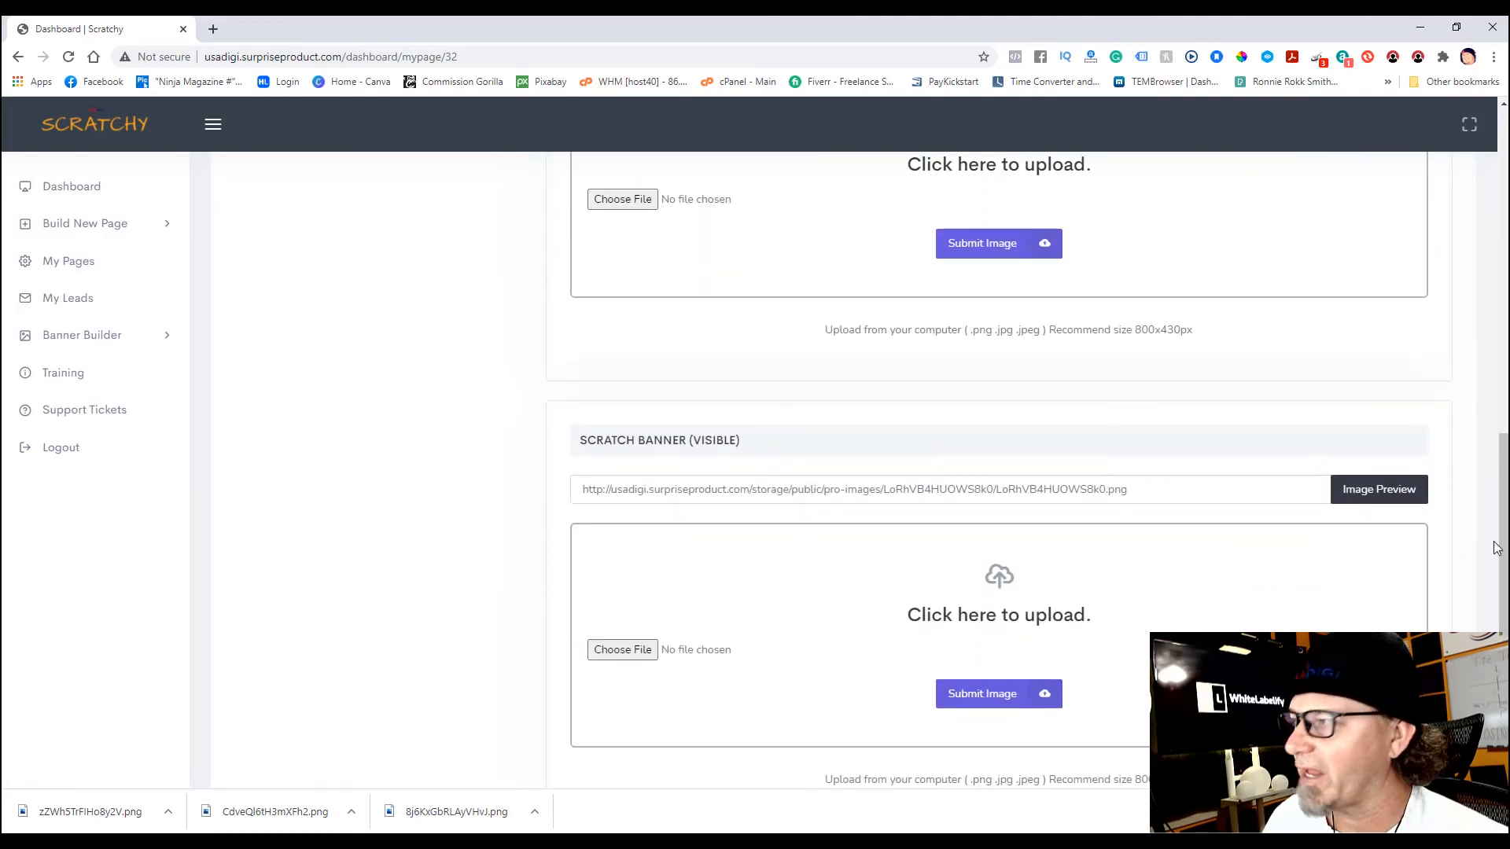
{"action": "left_click_drag", "start_coordinate": [1500, 567], "coordinate": [1496, 275]}
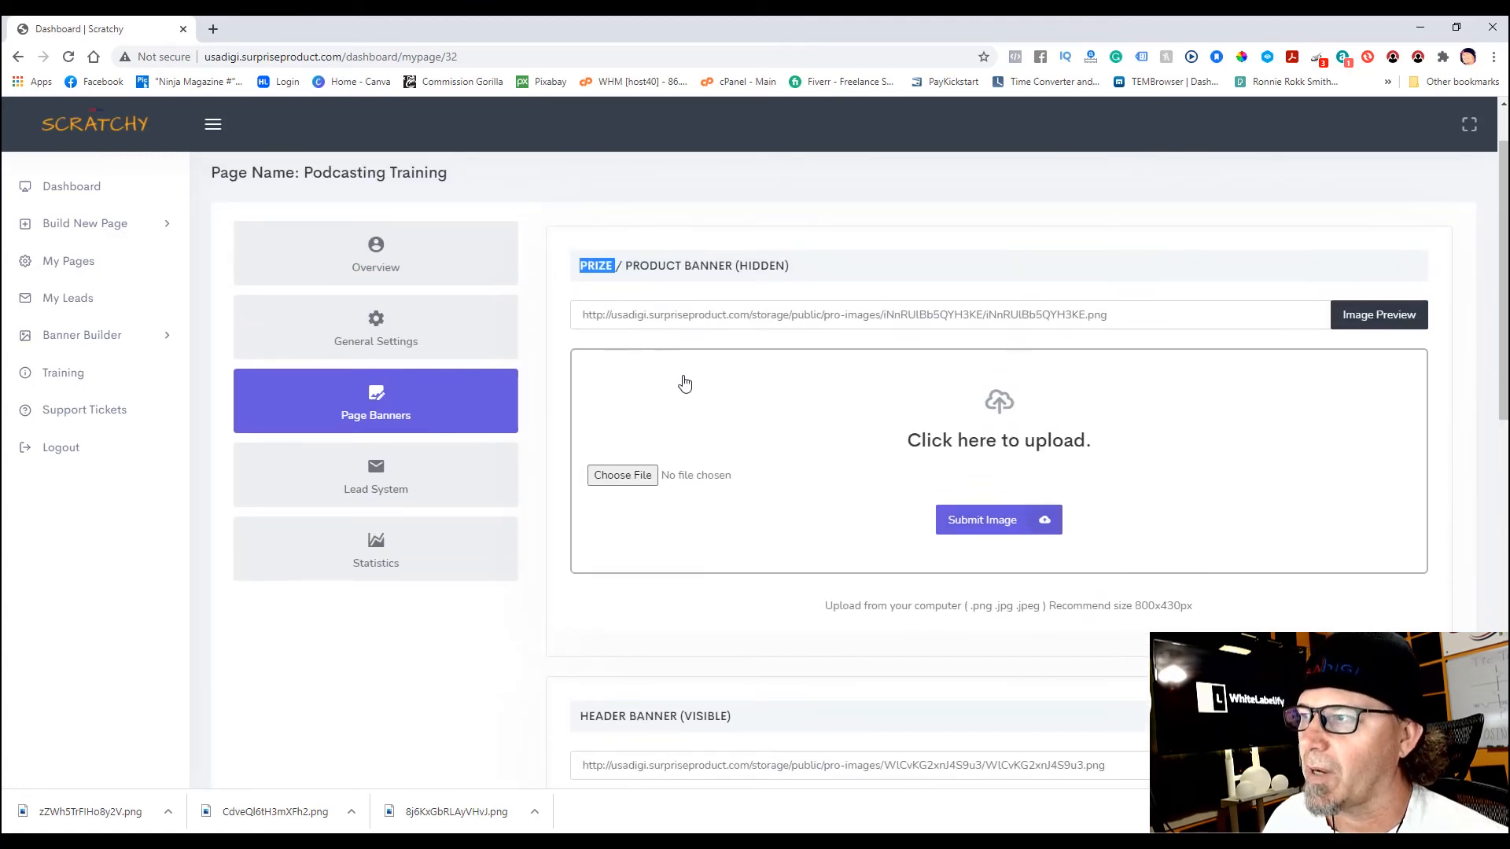
{"action": "left_click", "coordinate": [625, 477]}
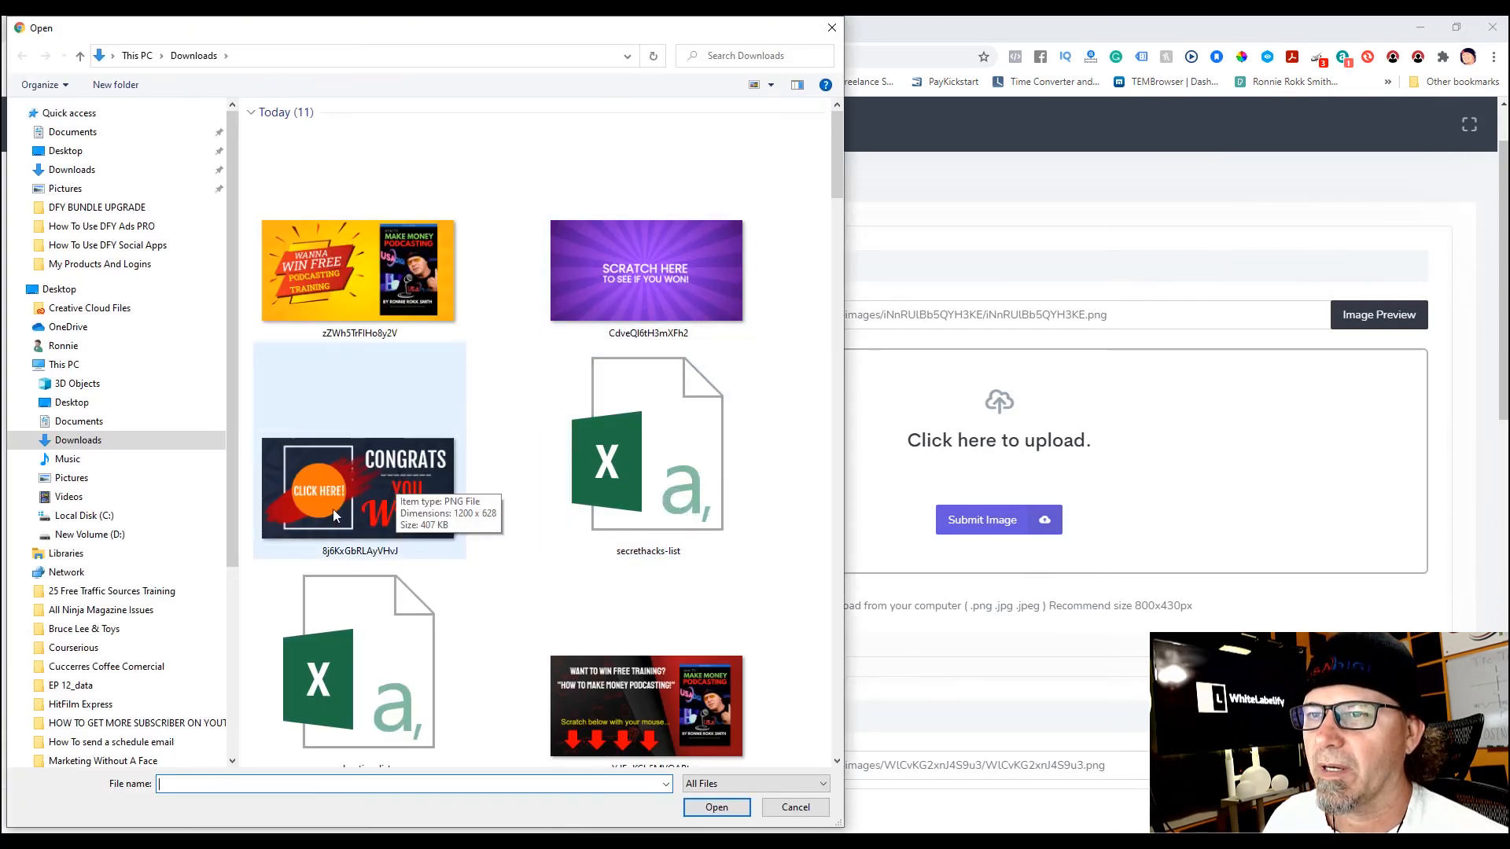
{"action": "double_click", "coordinate": [357, 488]}
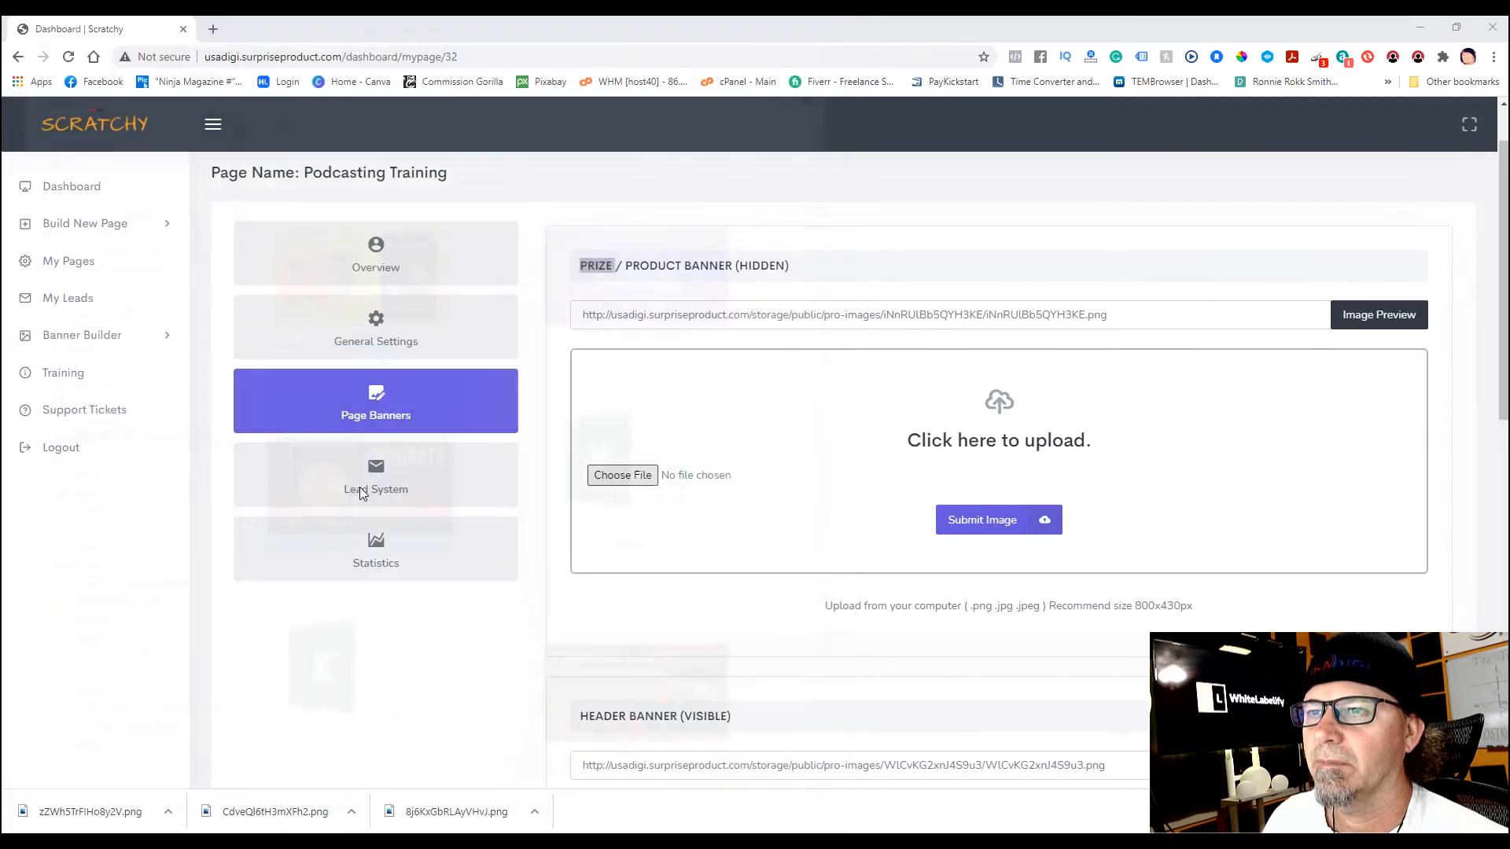
{"action": "left_click", "coordinate": [978, 523]}
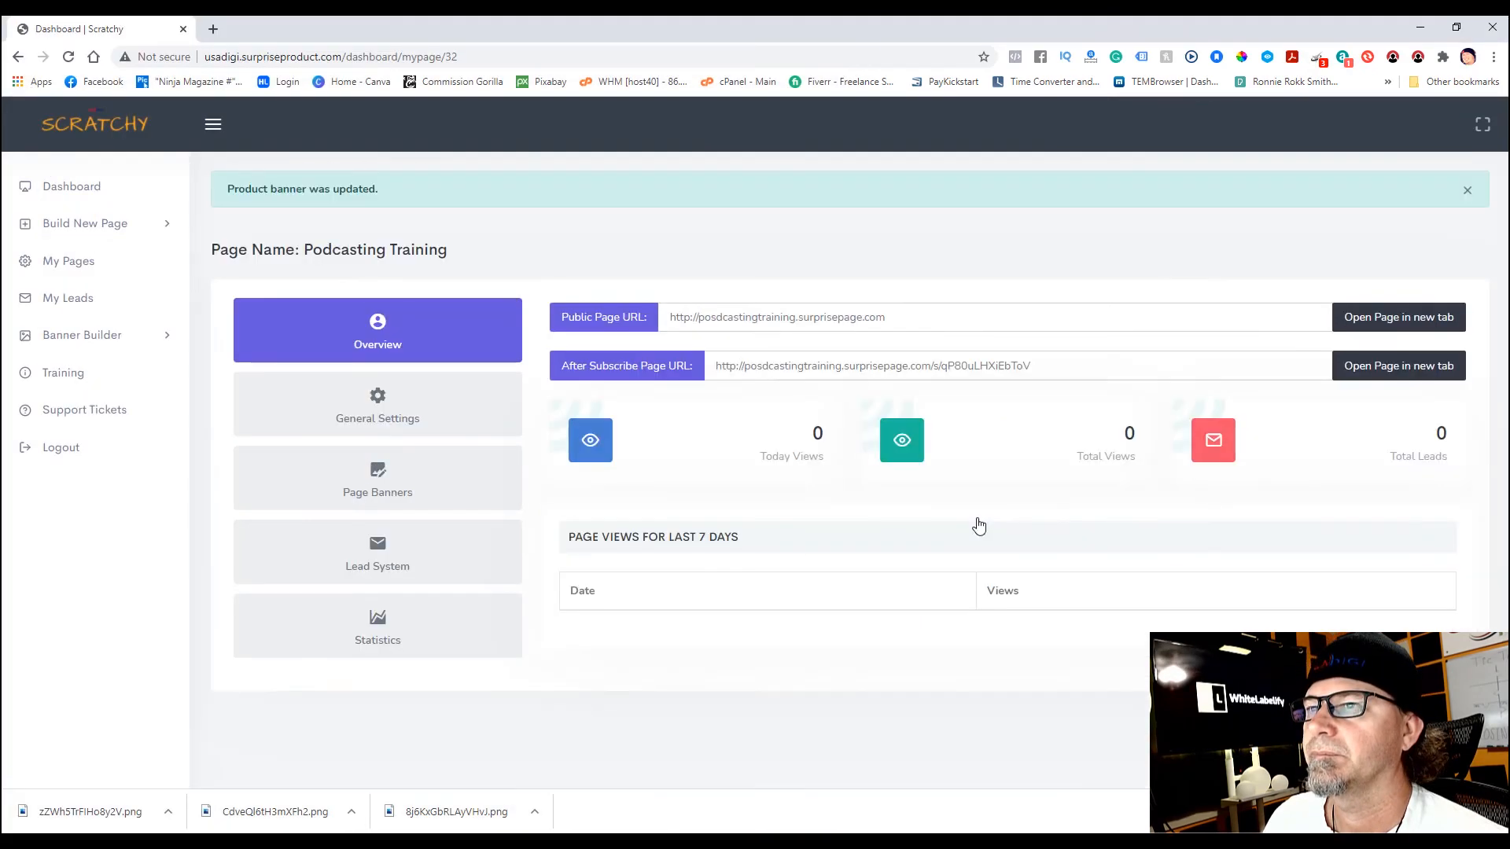
{"action": "left_click", "coordinate": [354, 481]}
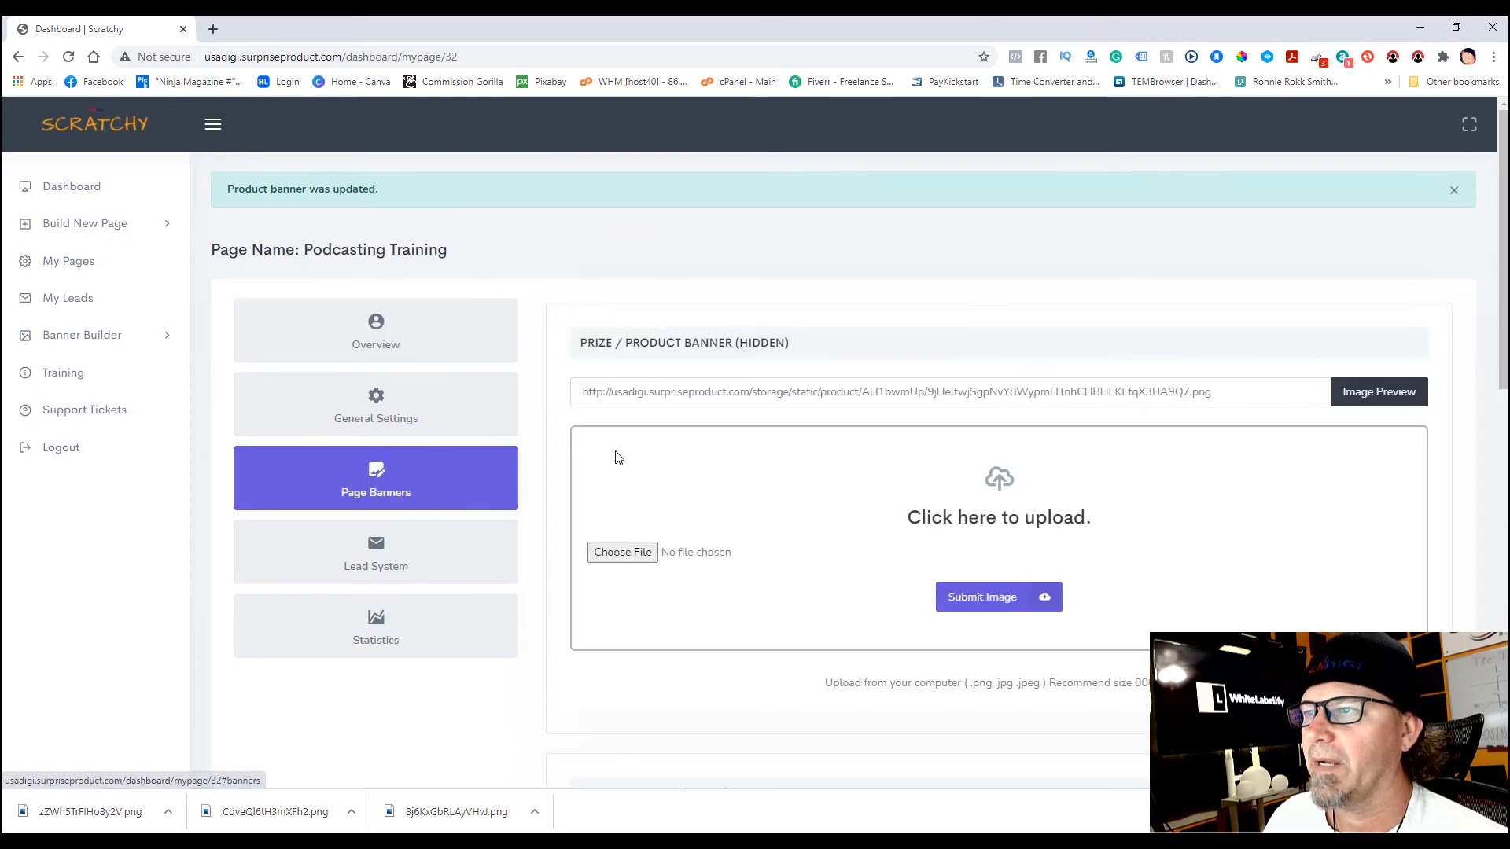
- Upload the win-free-podcasting-training PNG as the header banner image
{"action": "scroll", "coordinate": [1439, 334], "scroll_direction": "down", "scroll_amount": 6}
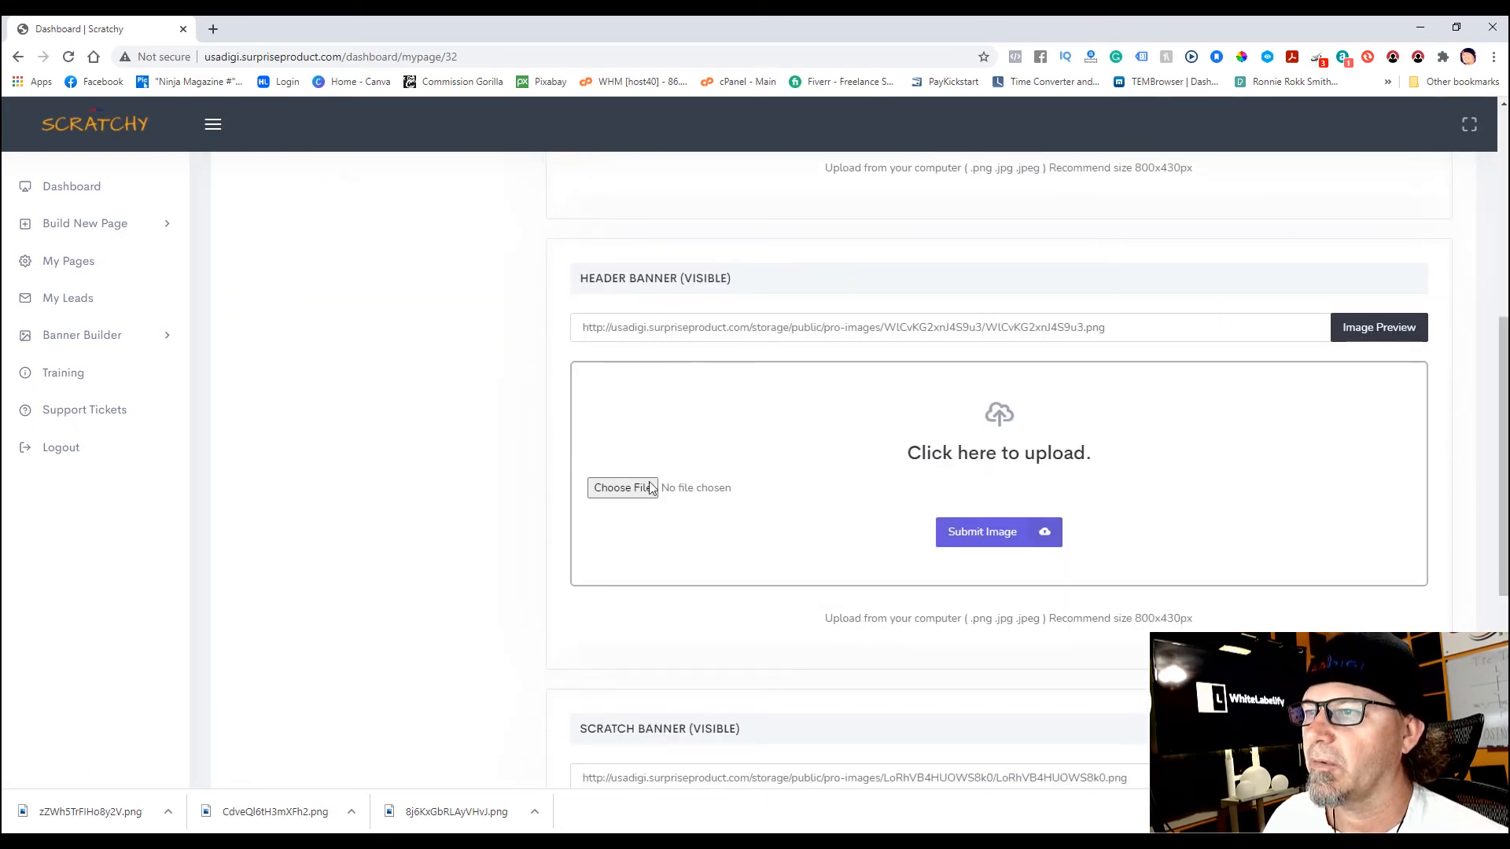
{"action": "left_click", "coordinate": [623, 489]}
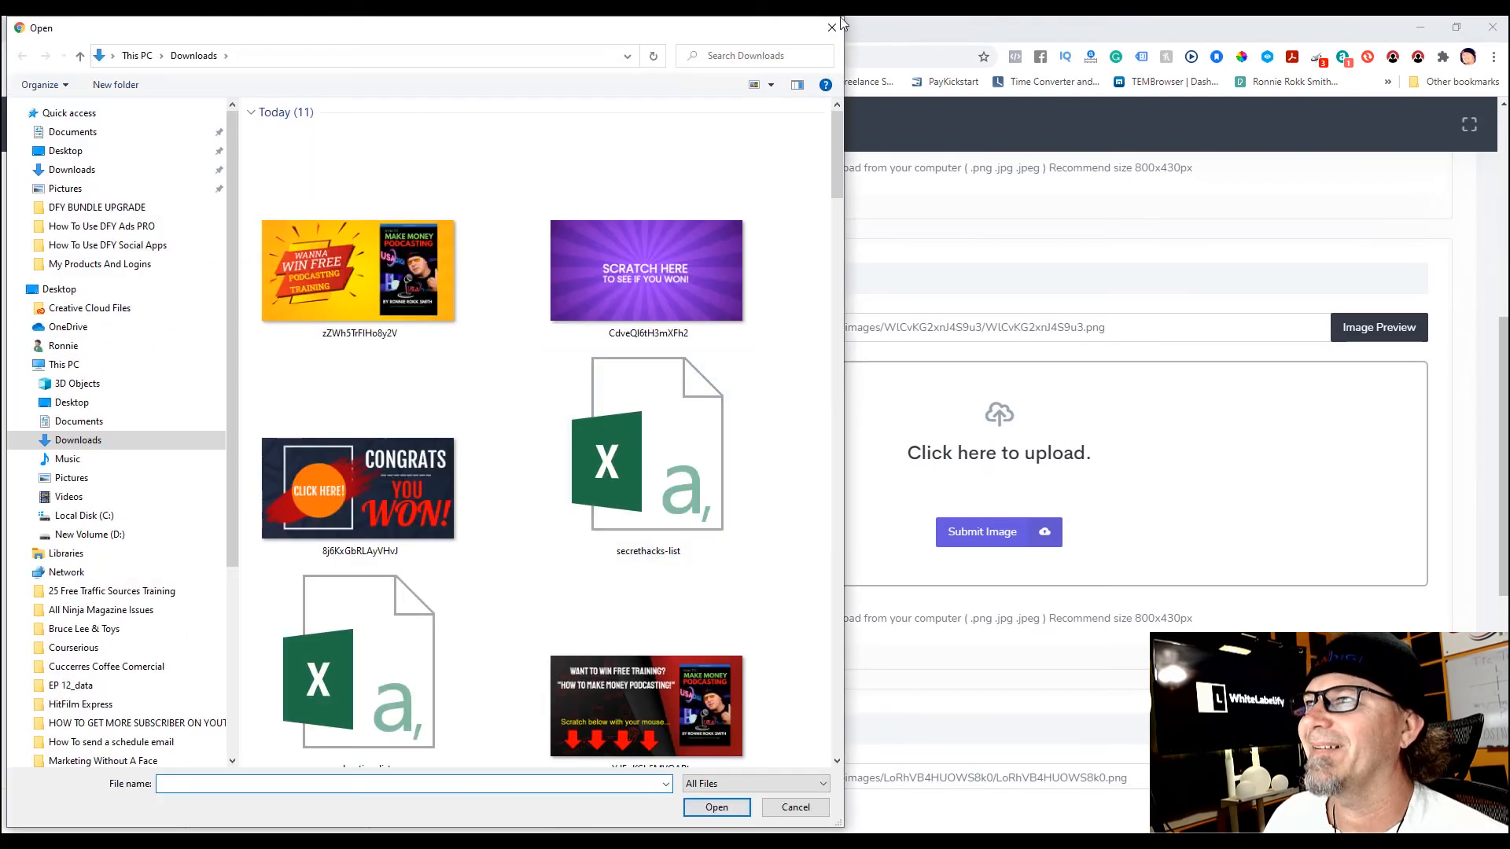
{"action": "left_click", "coordinate": [831, 30]}
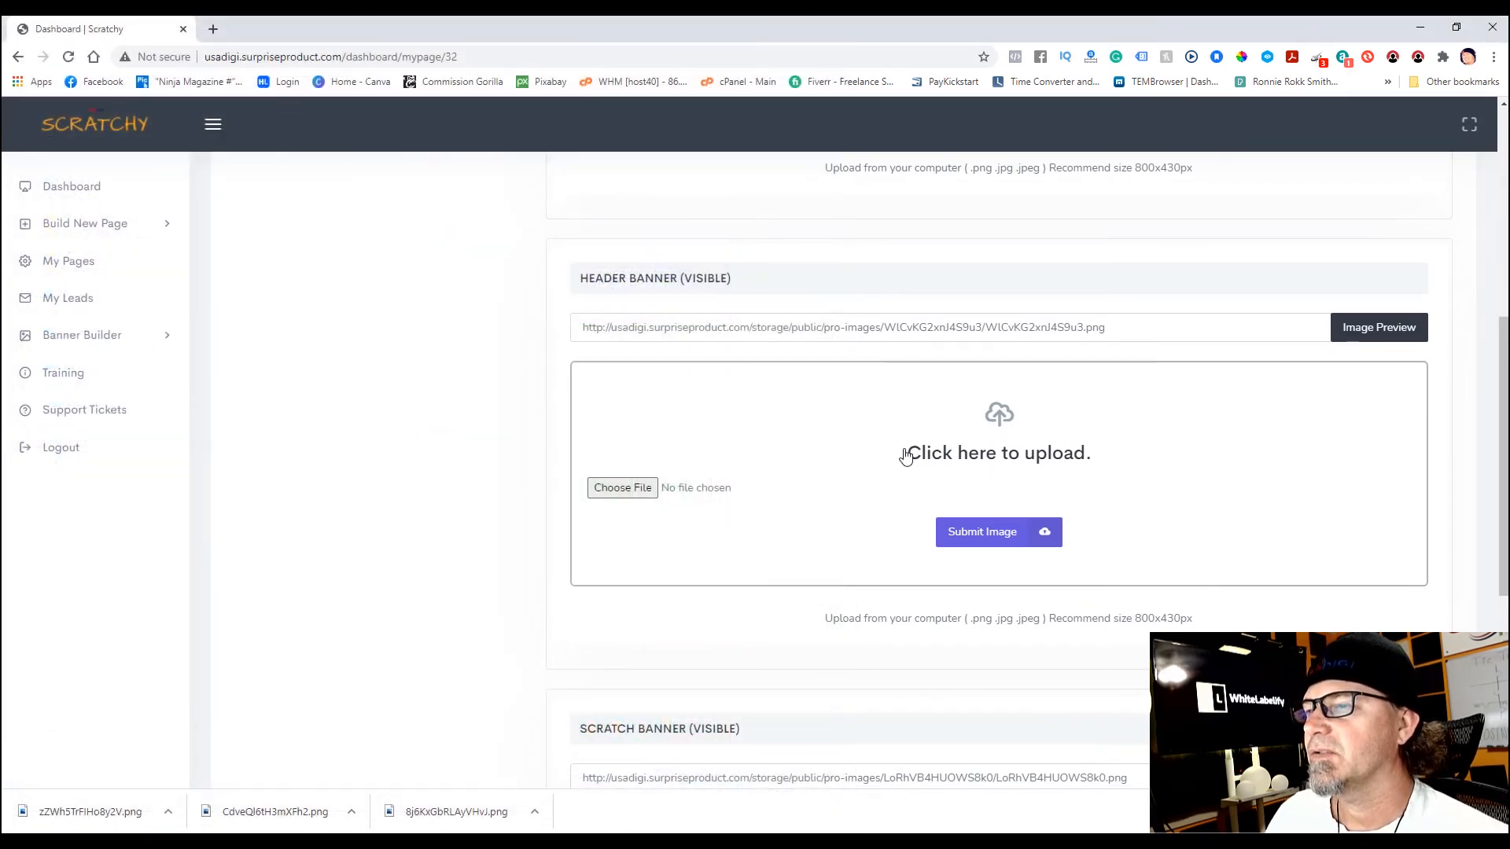
{"action": "left_click", "coordinate": [633, 487]}
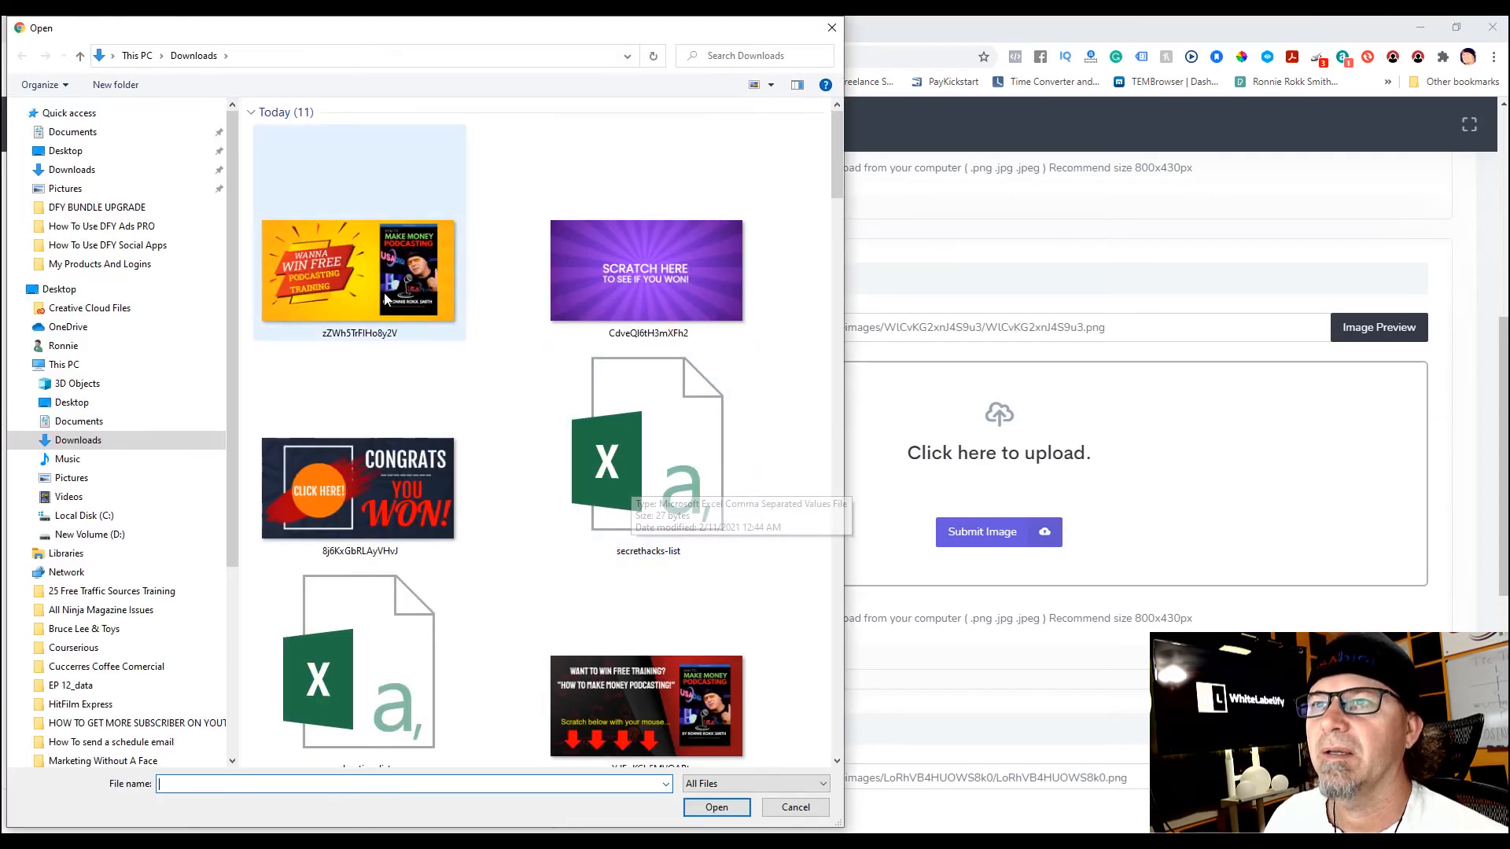
{"action": "double_click", "coordinate": [362, 267]}
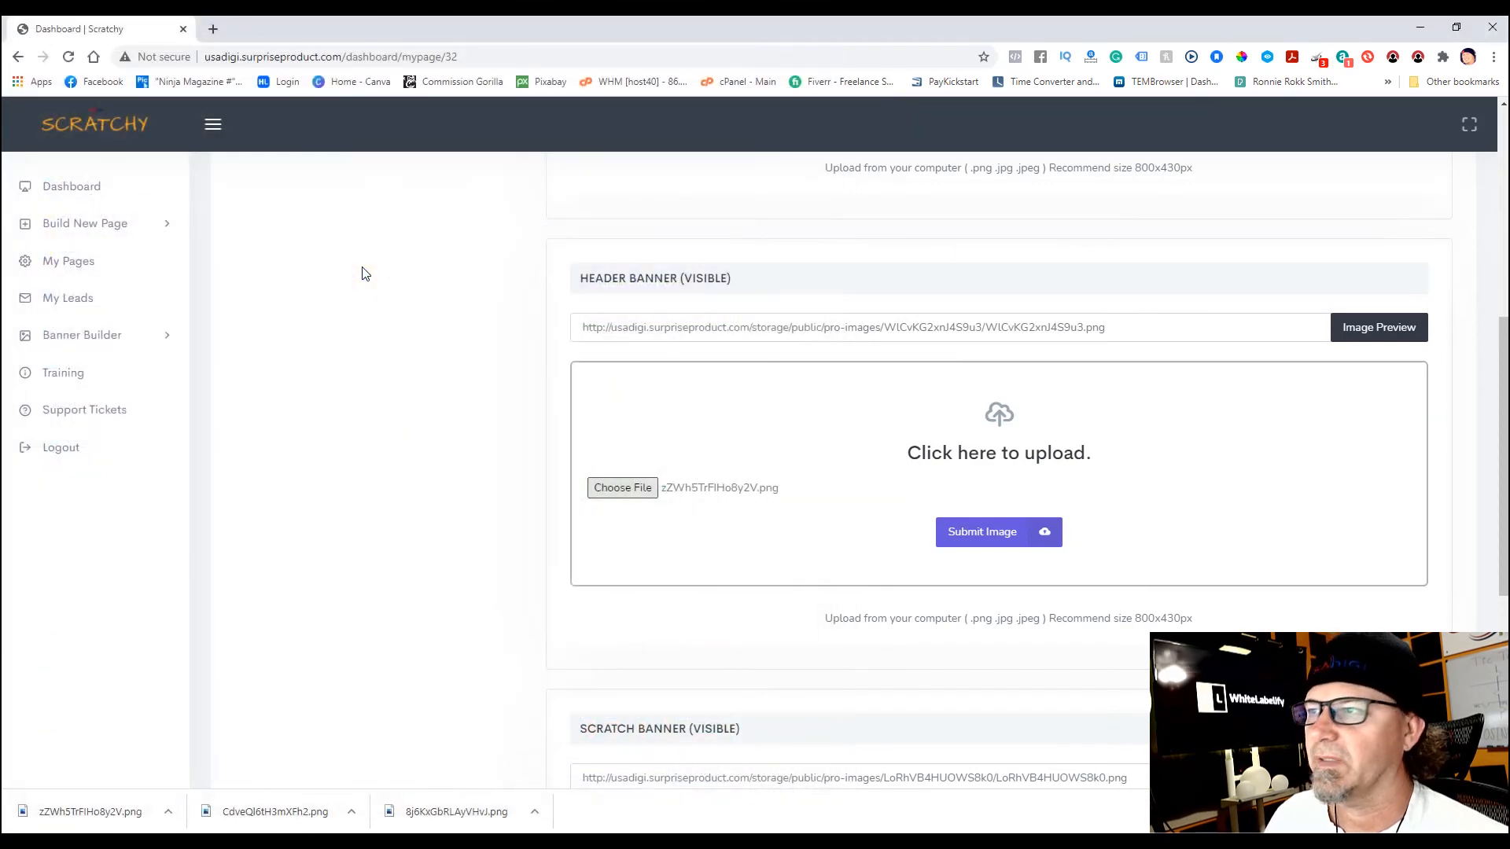
{"action": "left_click", "coordinate": [997, 541]}
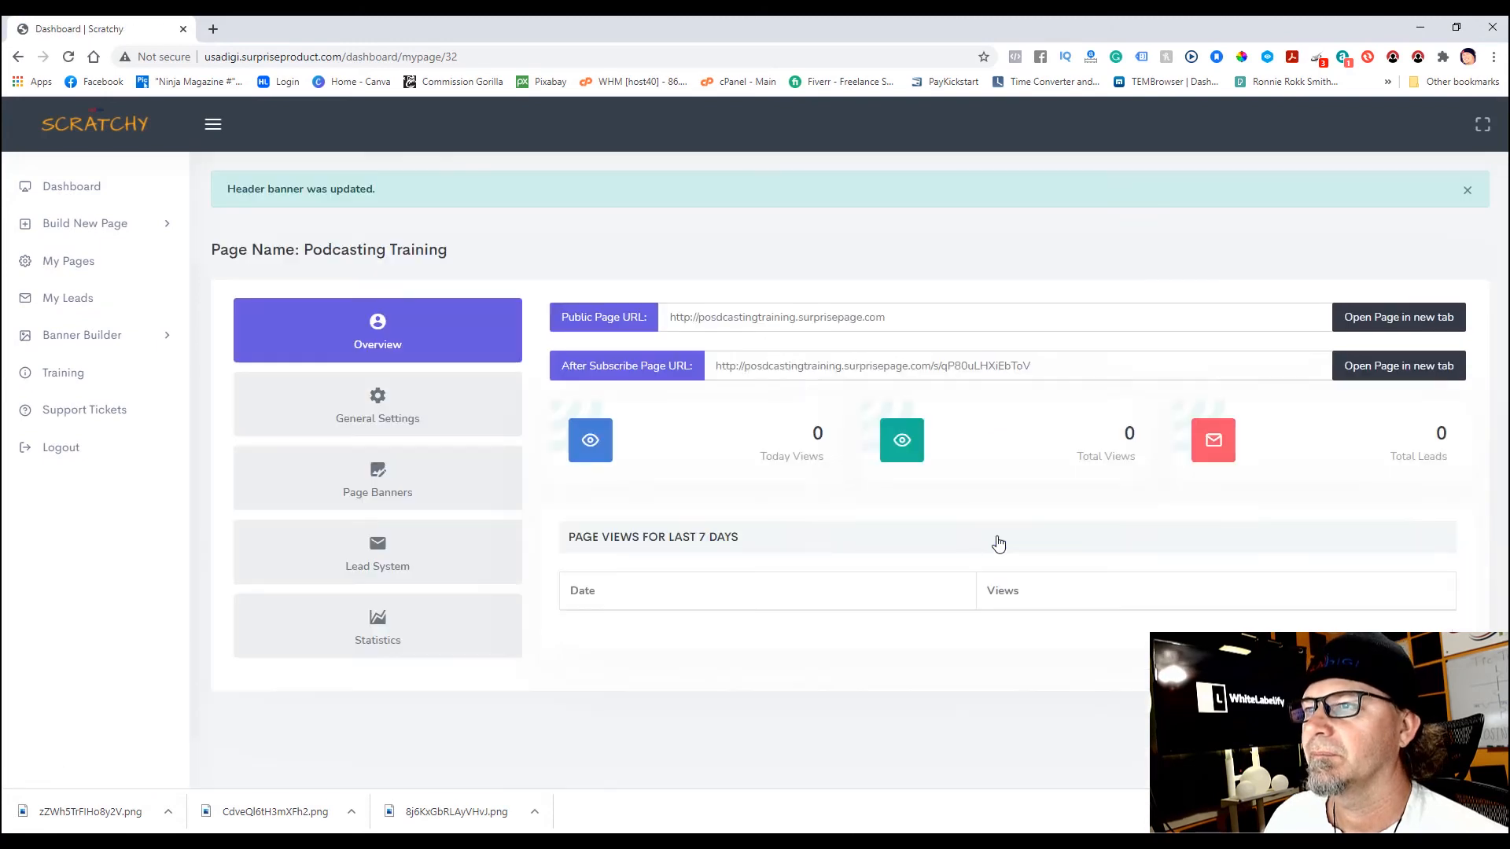
{"action": "left_click", "coordinate": [445, 489]}
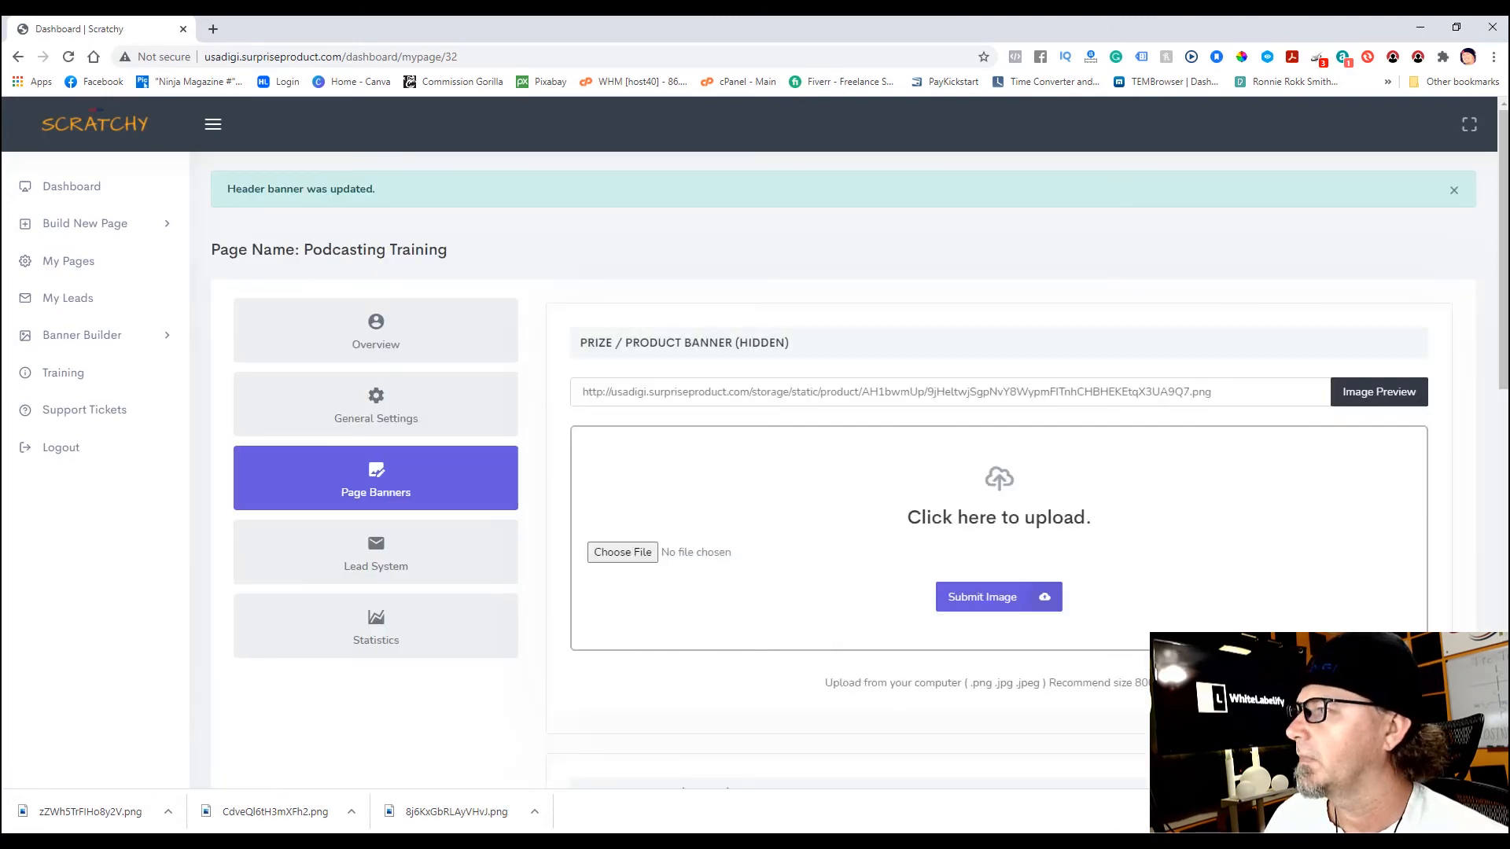
- Upload the purple scratch-here PNG as the scratch banner image
{"action": "left_click_drag", "start_coordinate": [1505, 397], "coordinate": [1504, 780]}
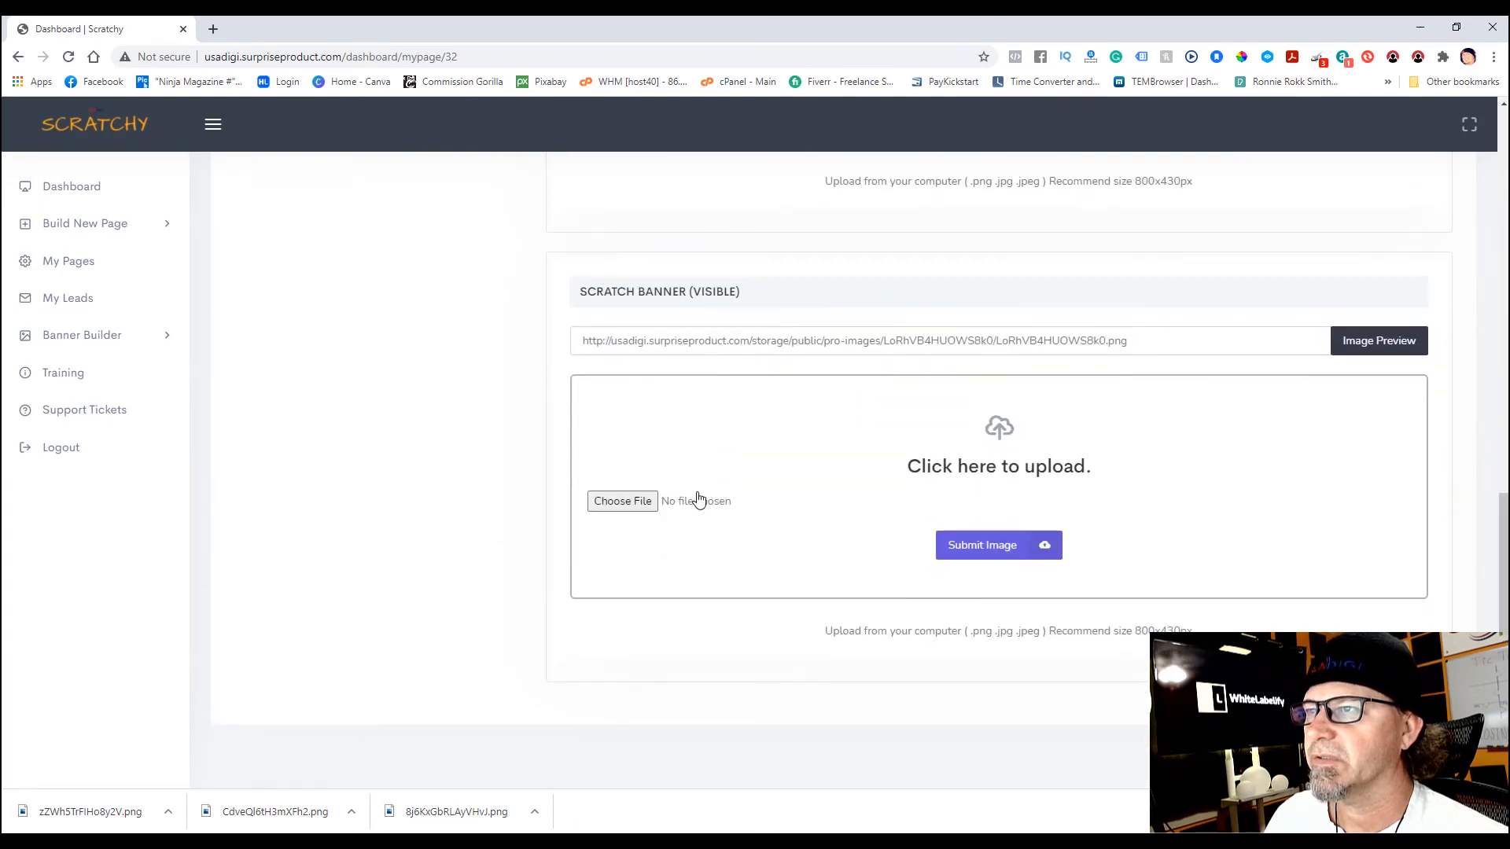
{"action": "left_click", "coordinate": [630, 500]}
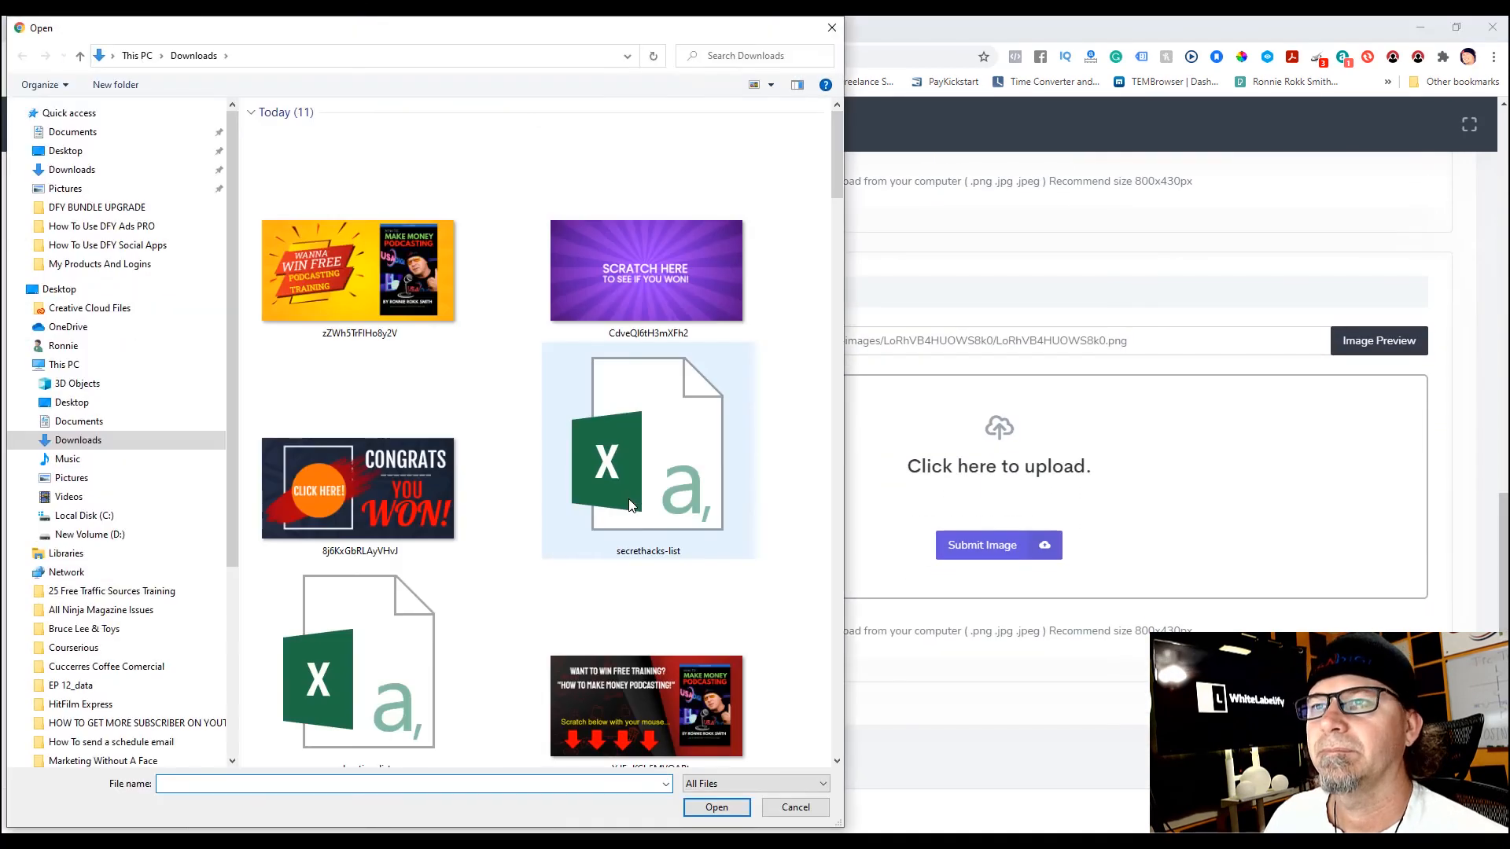
{"action": "double_click", "coordinate": [656, 285]}
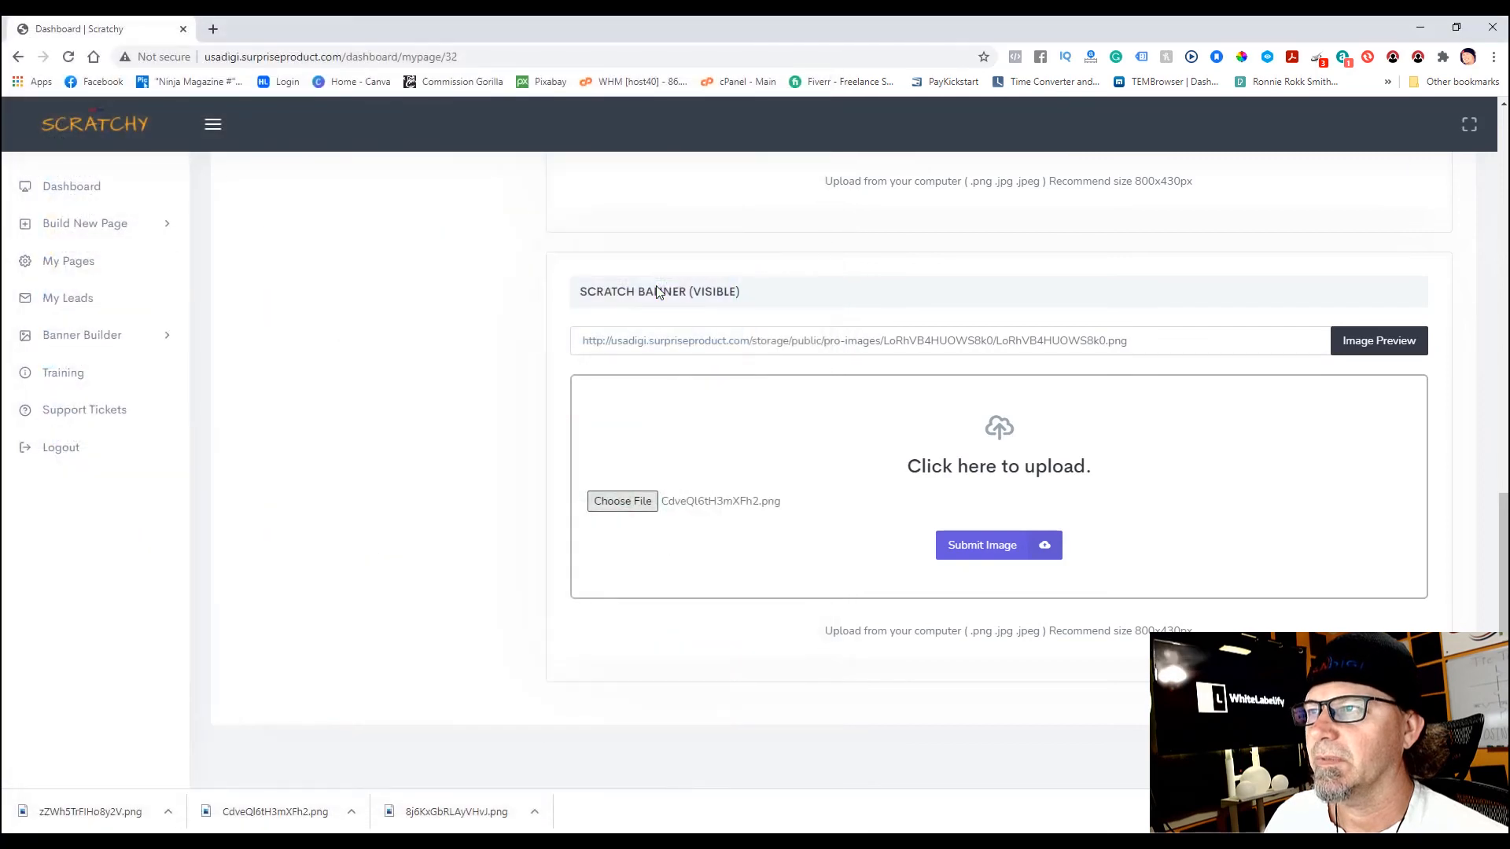
{"action": "left_click", "coordinate": [1006, 548]}
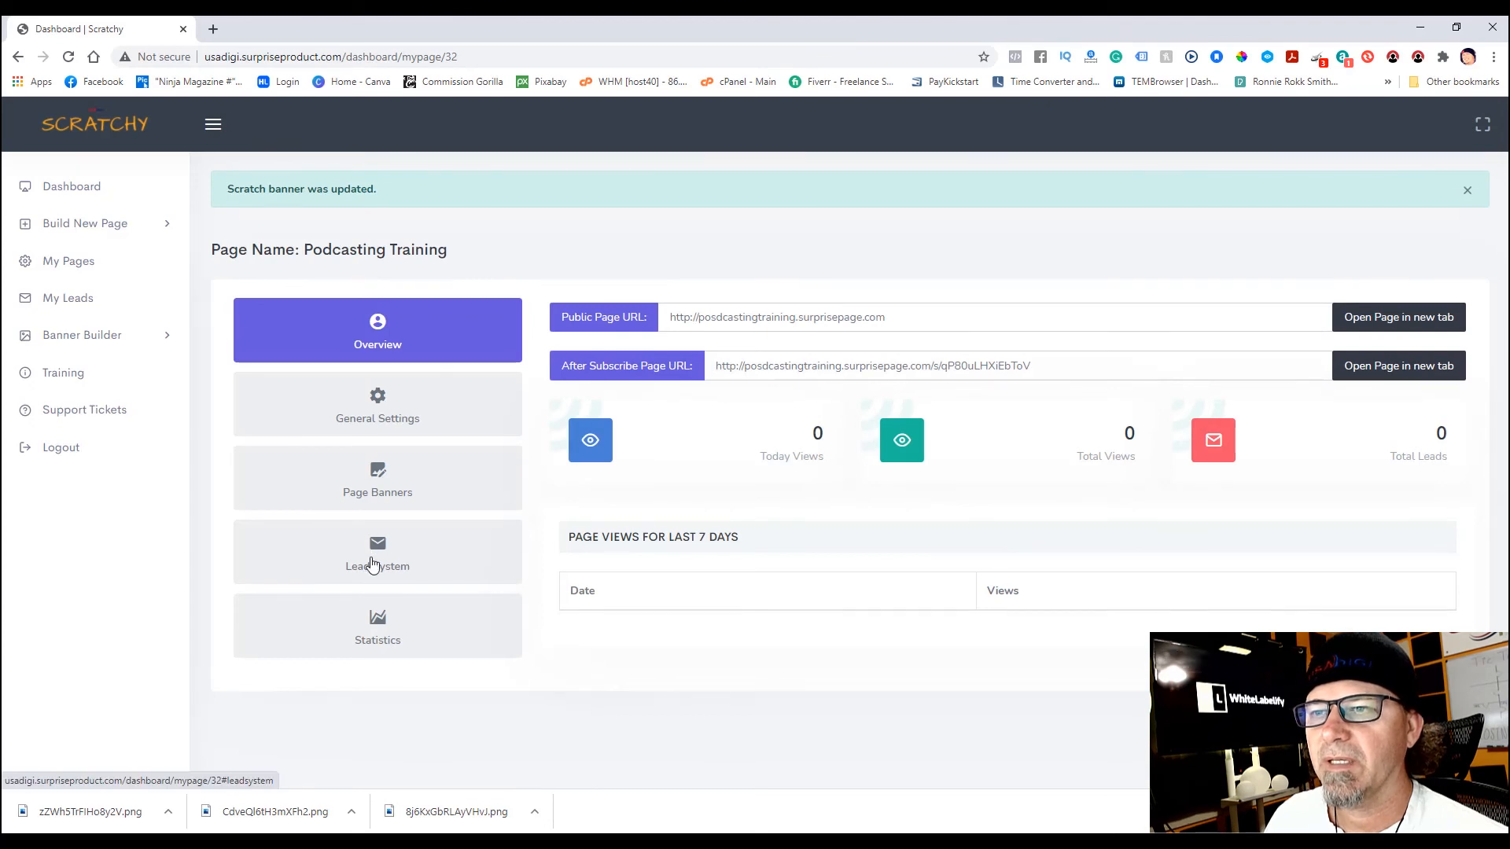
- Set the Lead System form to Custom Subscribe Form titled 'Subscribe To Win The Prize!' and save
{"action": "left_click", "coordinate": [378, 556]}
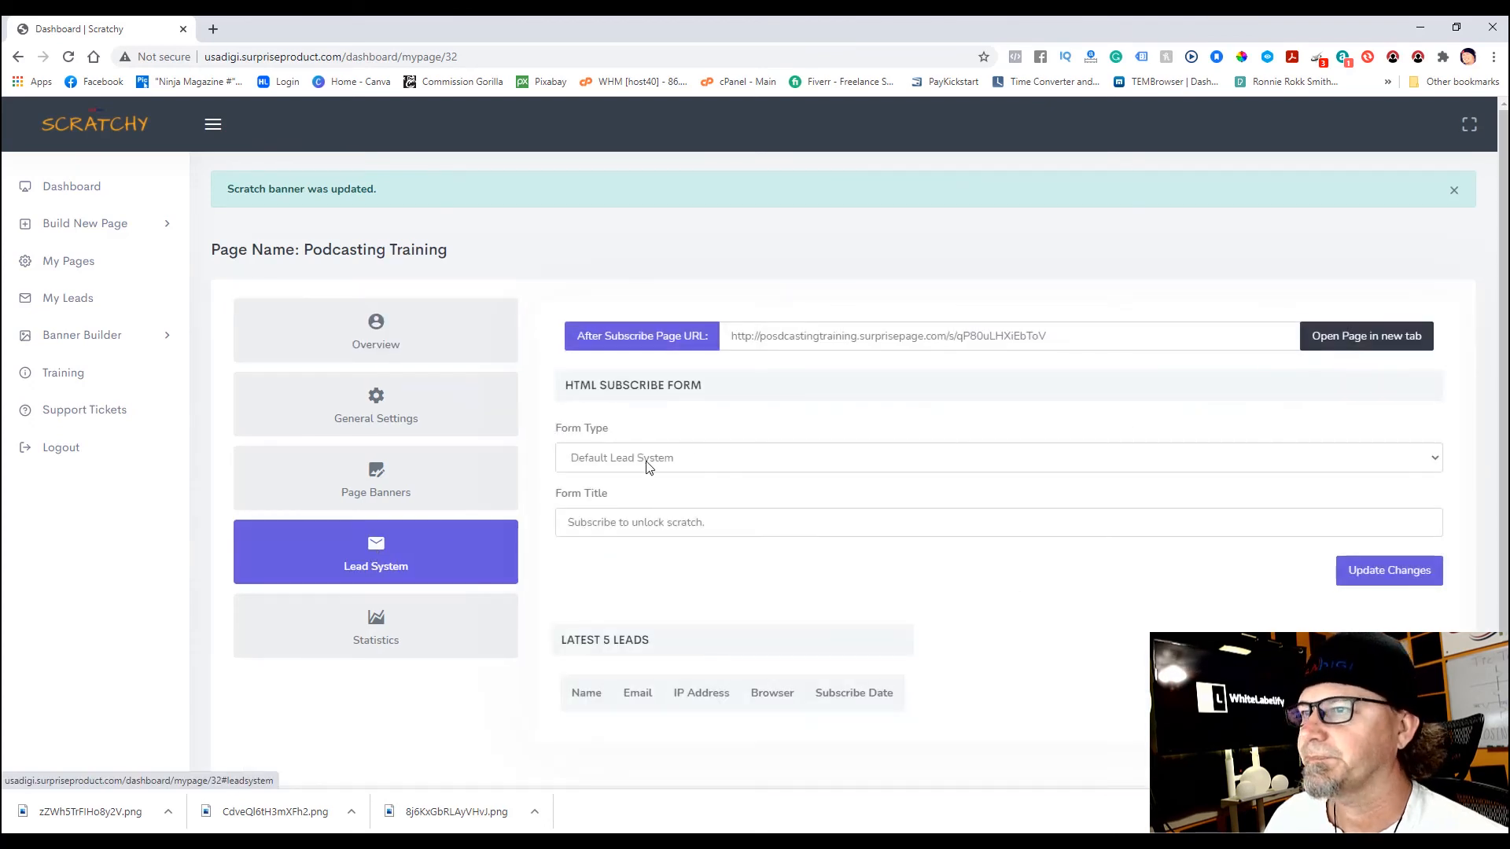
{"action": "scroll", "coordinate": [1077, 425], "scroll_direction": "down", "scroll_amount": 1}
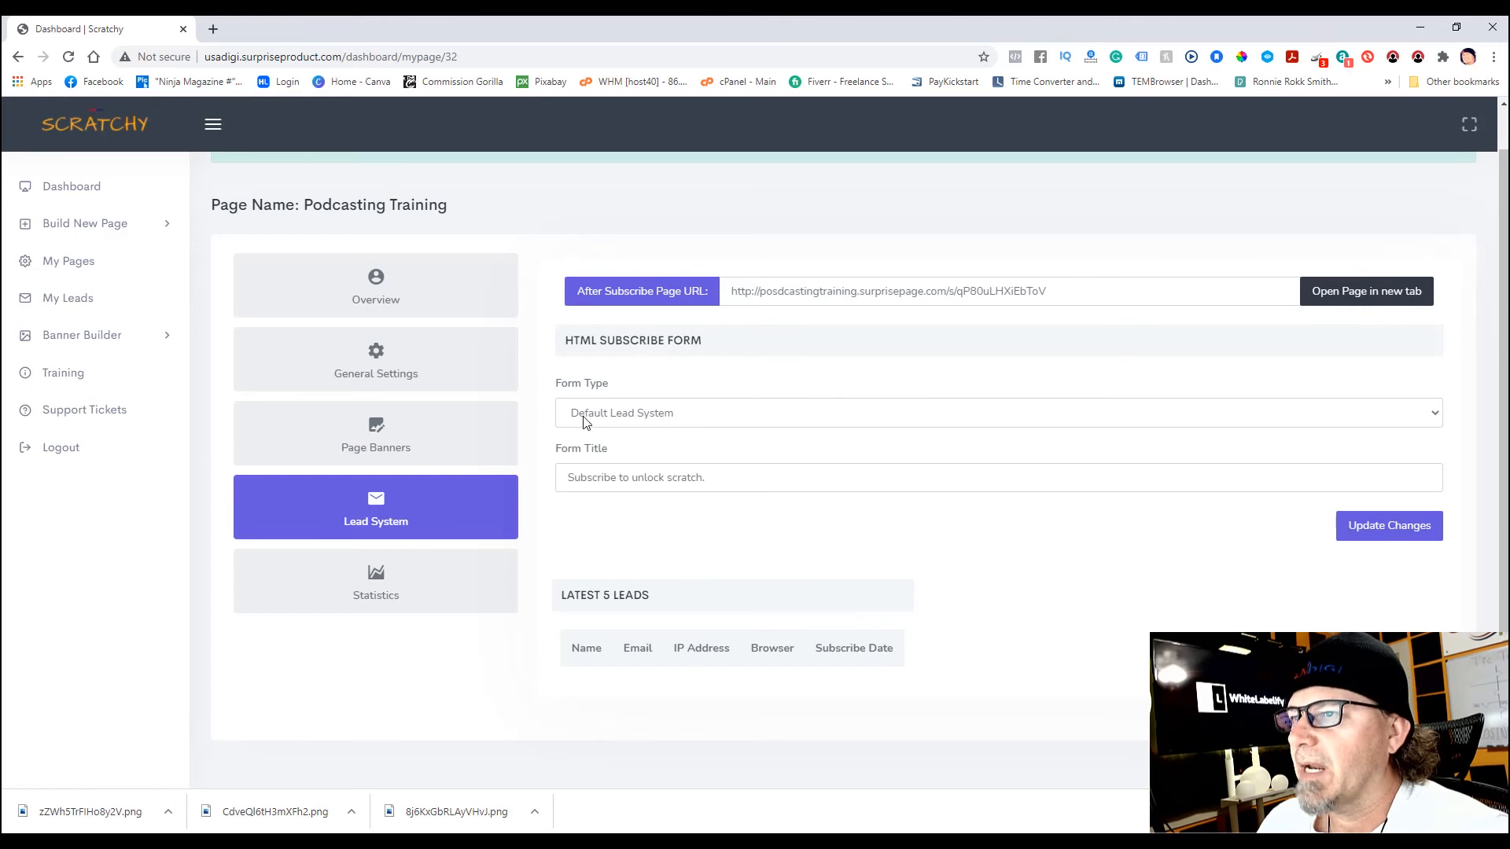
{"action": "left_click", "coordinate": [1435, 417]}
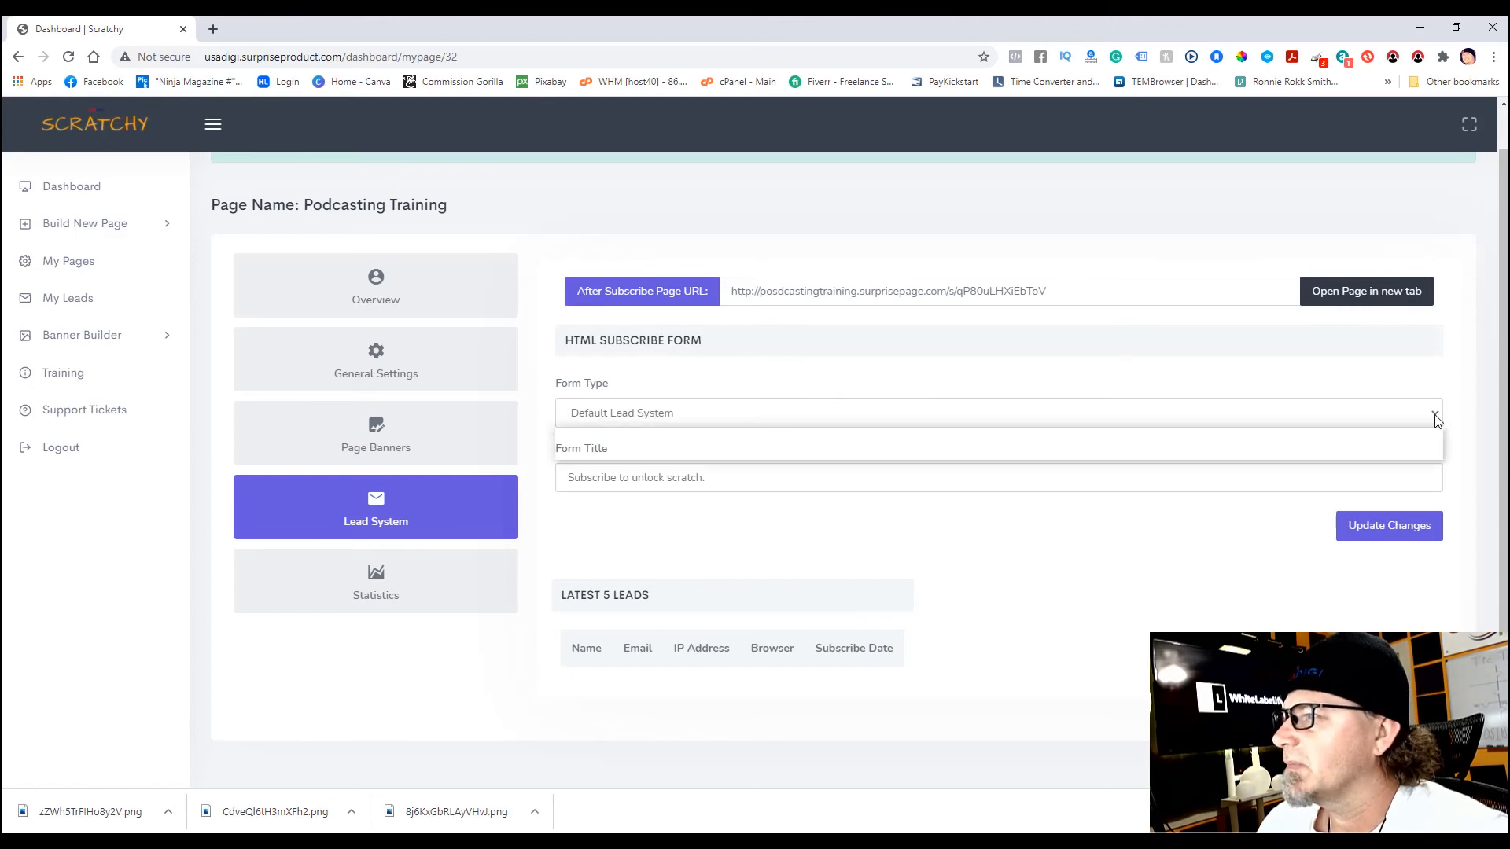
{"action": "left_click", "coordinate": [678, 453]}
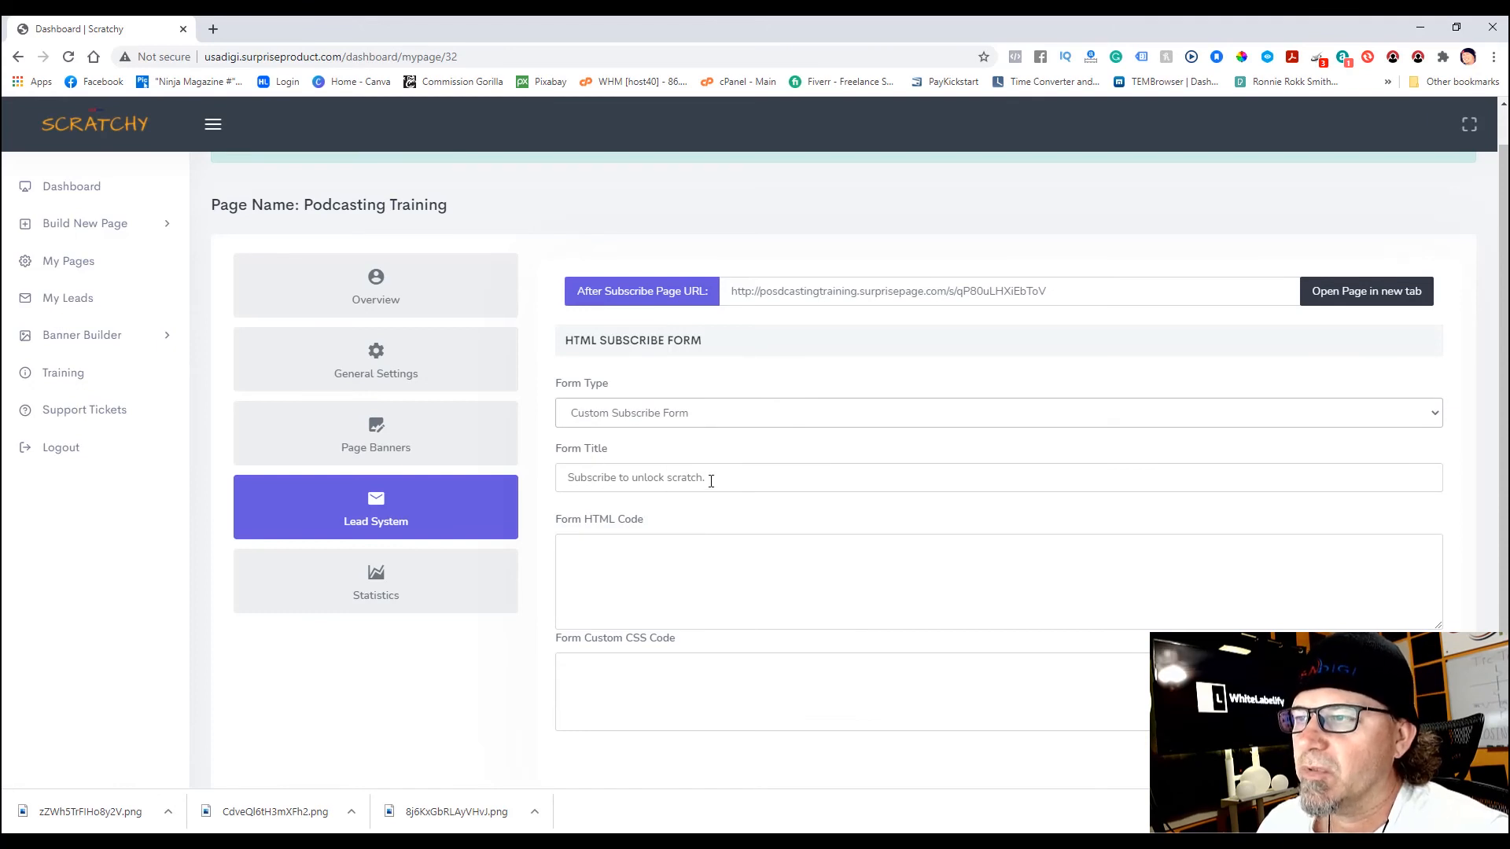
{"action": "left_click", "coordinate": [711, 481]}
{"action": "key", "text": "ctrl+a"}
{"action": "type", "text": "Subscribe To Win The Prize!"}
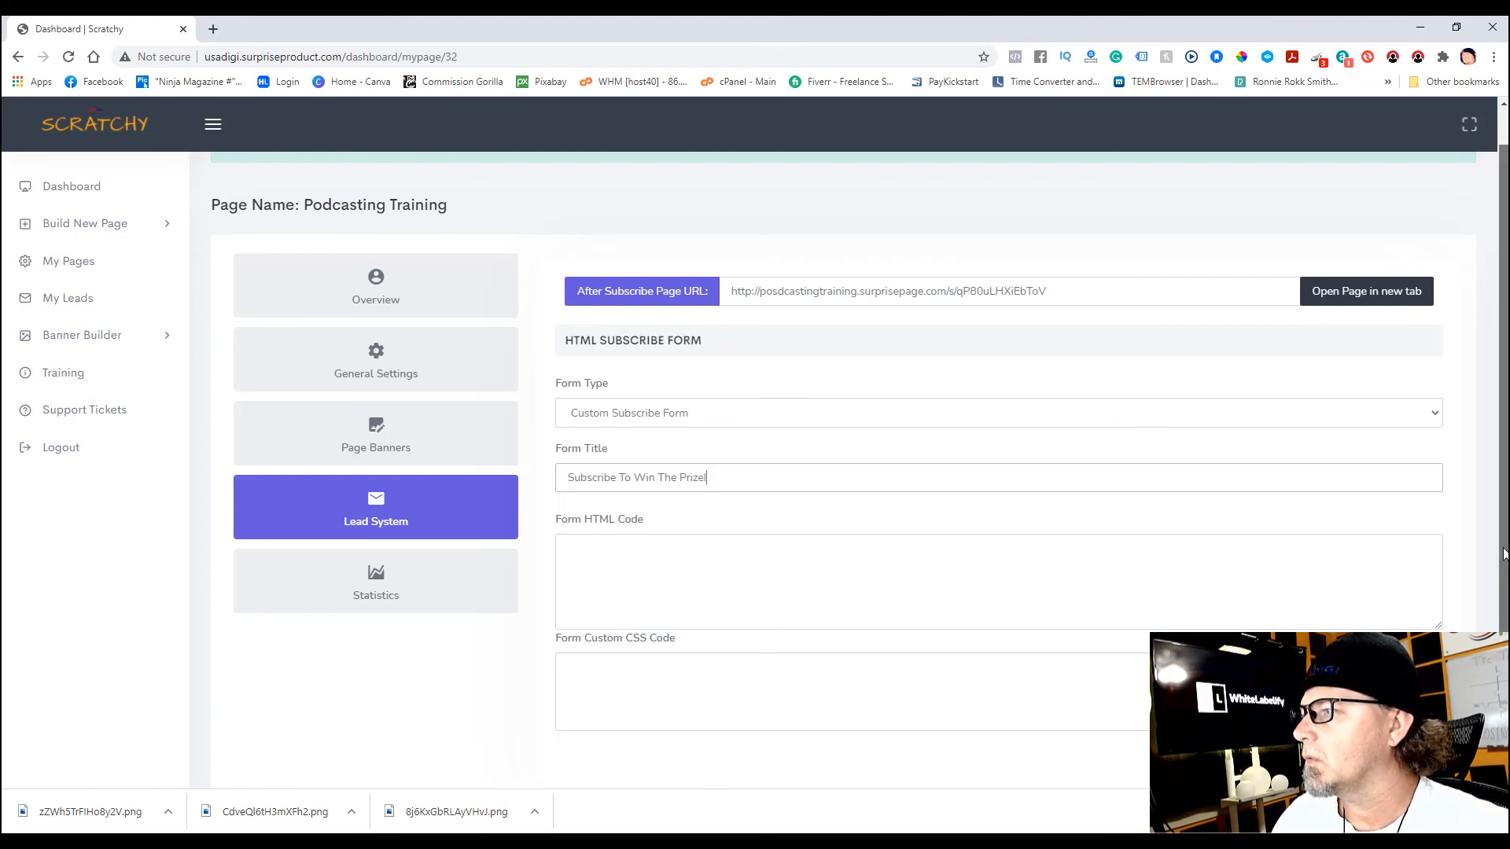
{"action": "scroll", "coordinate": [570, 600], "scroll_direction": "down", "scroll_amount": 2}
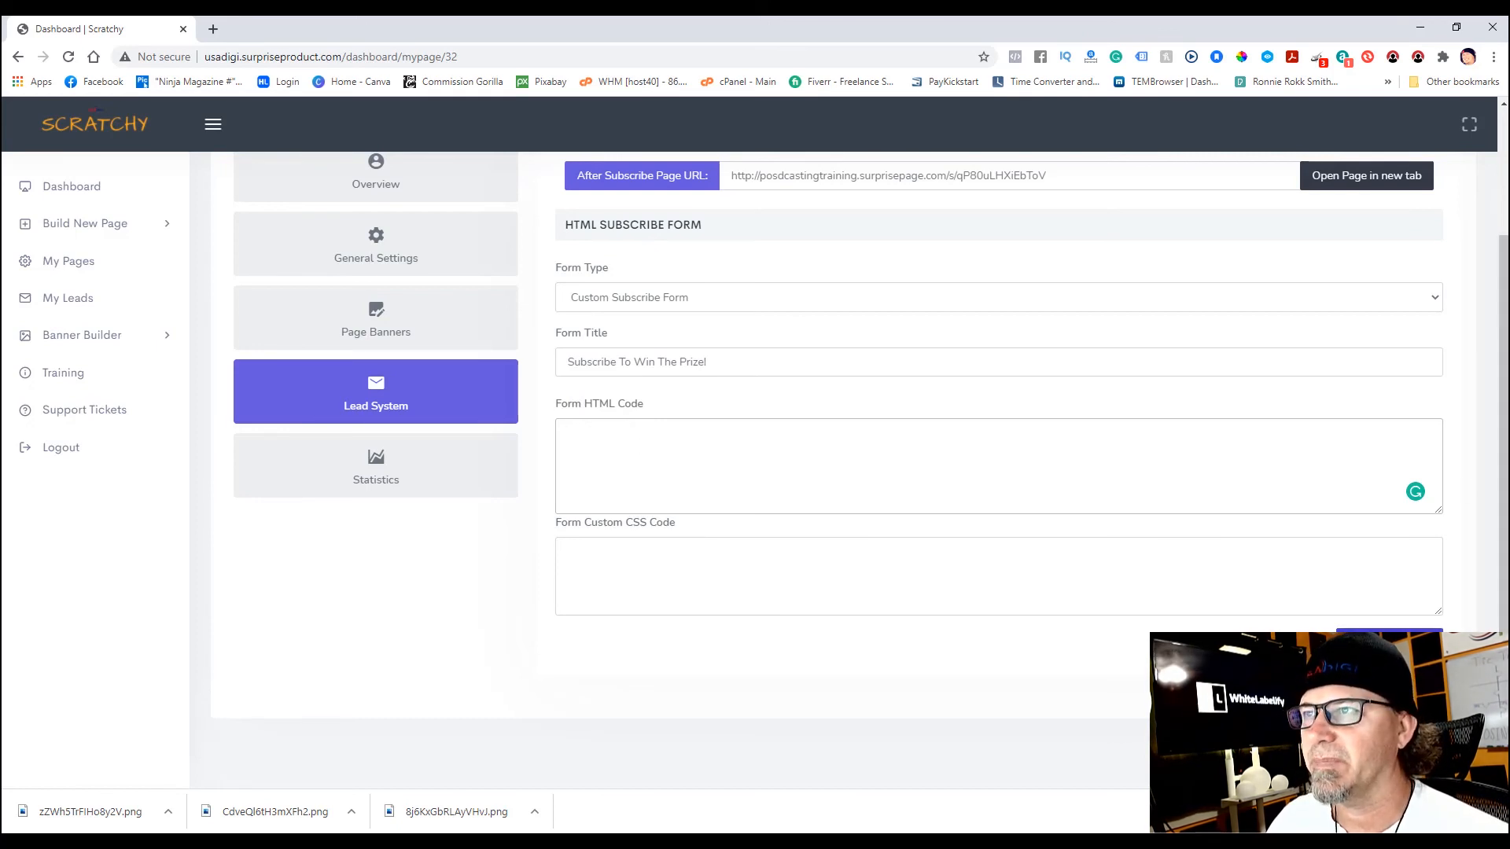
{"action": "left_click", "coordinate": [1389, 641]}
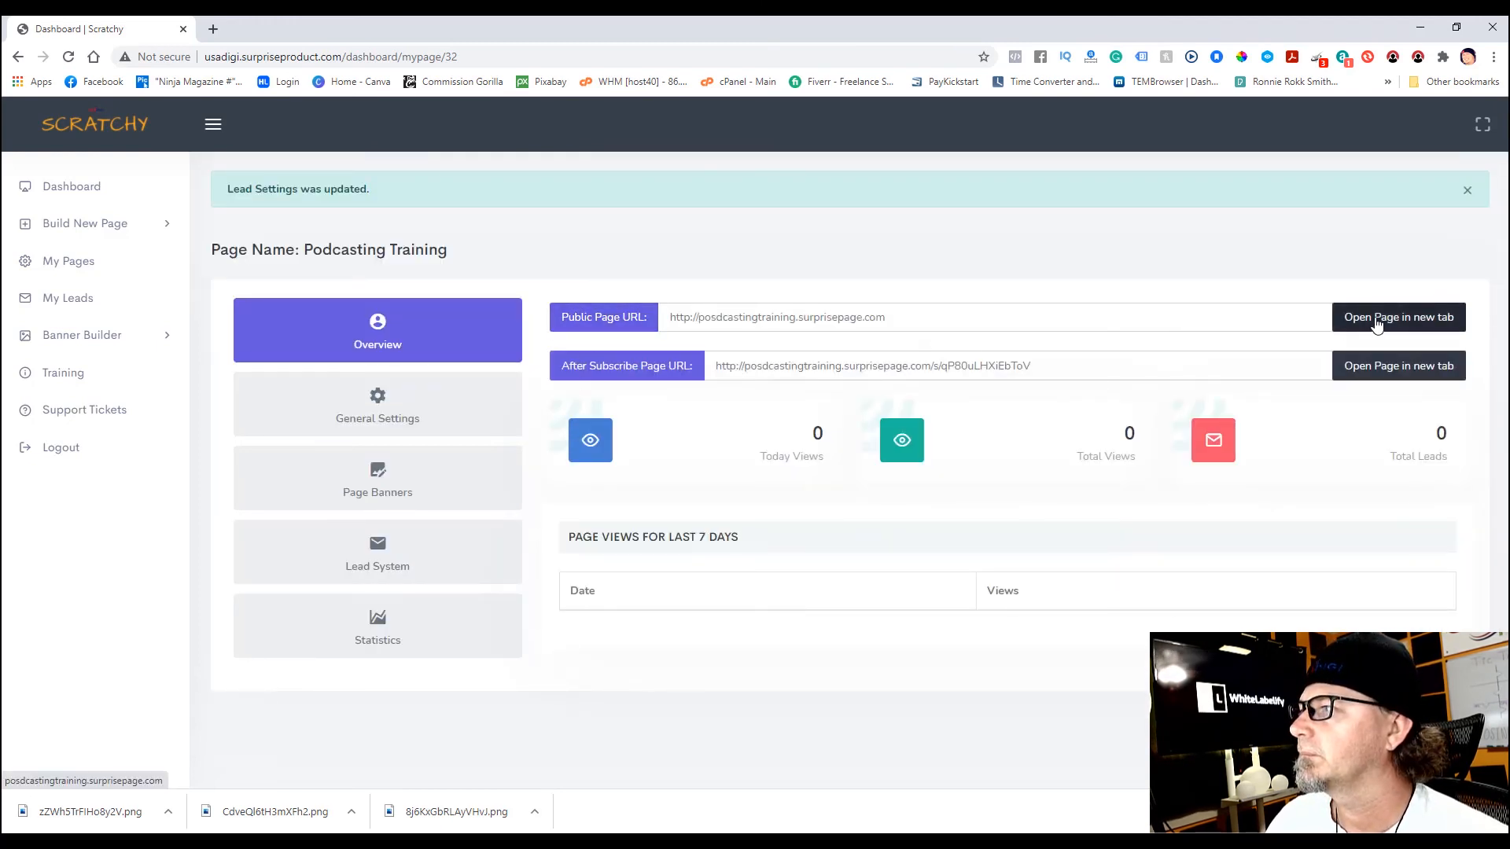
- Open the Podcasting Training public page URL in a new tab, view it, and return to the dashboard
{"action": "right_click", "coordinate": [1387, 321]}
{"action": "left_click", "coordinate": [1389, 331]}
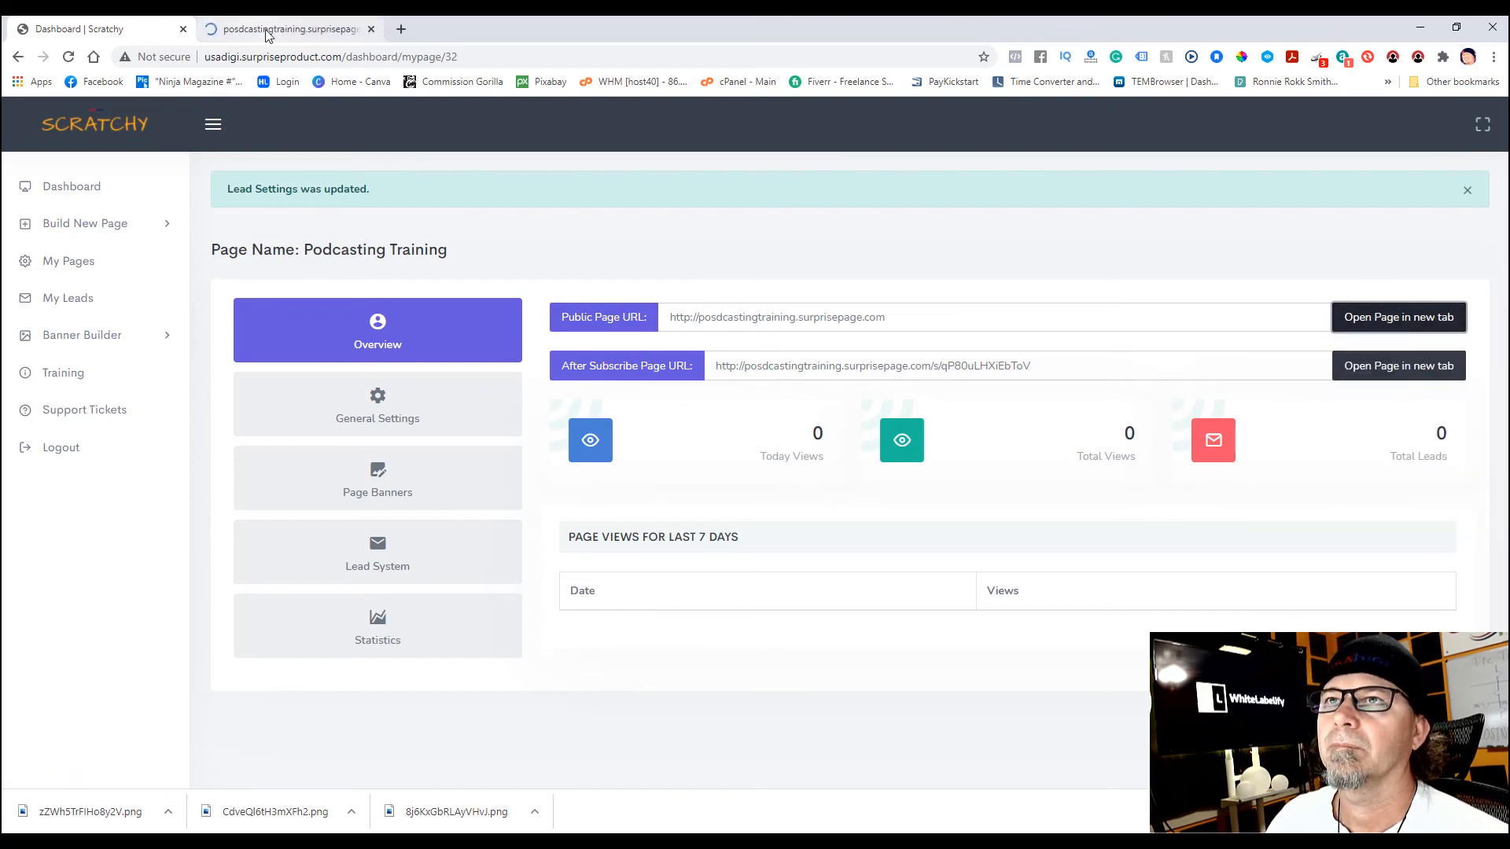
{"action": "left_click", "coordinate": [266, 32]}
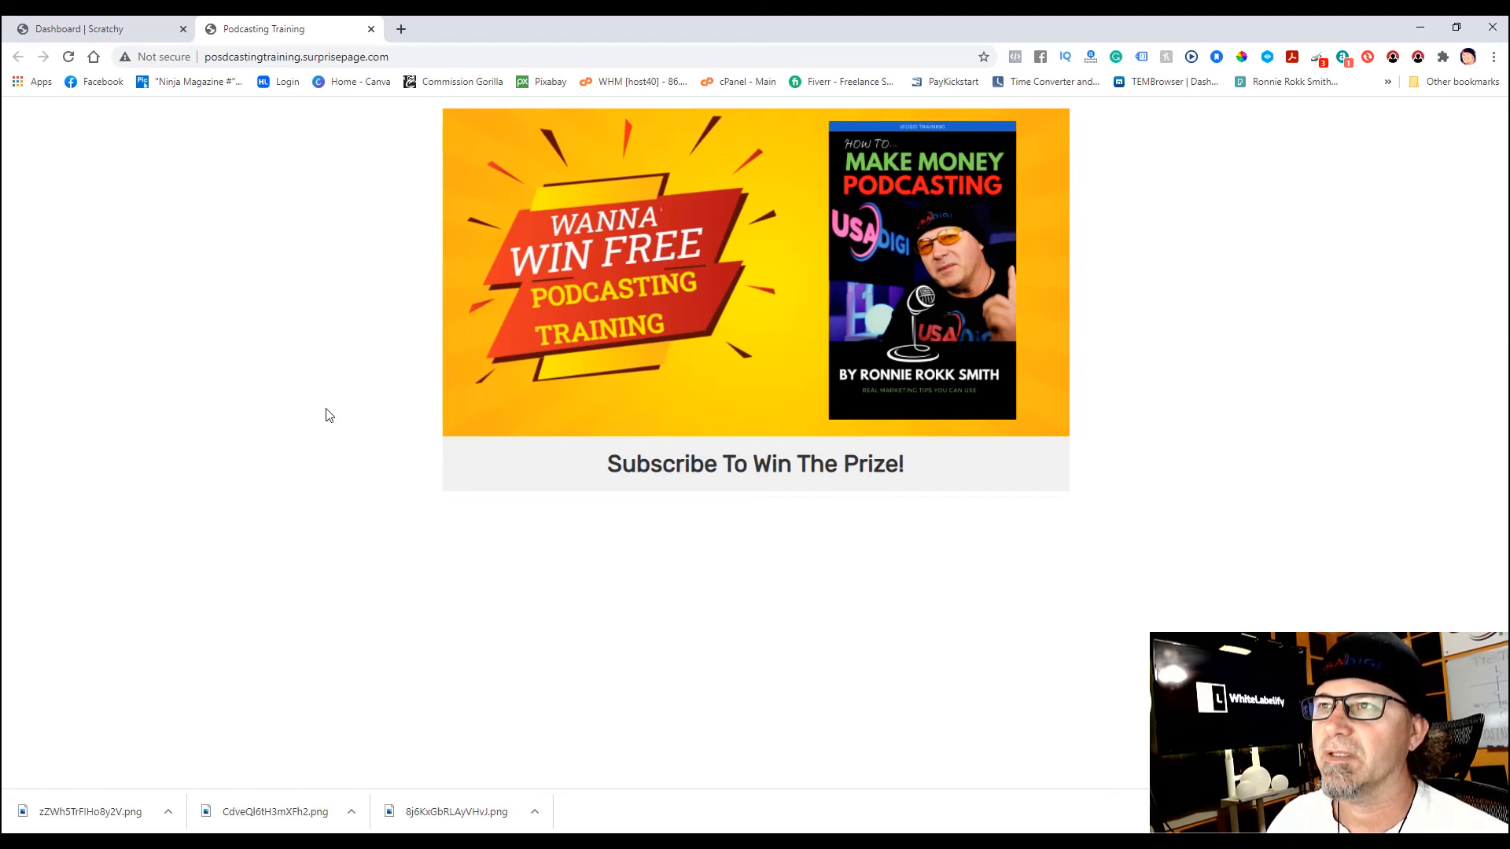
{"action": "left_click", "coordinate": [98, 29]}
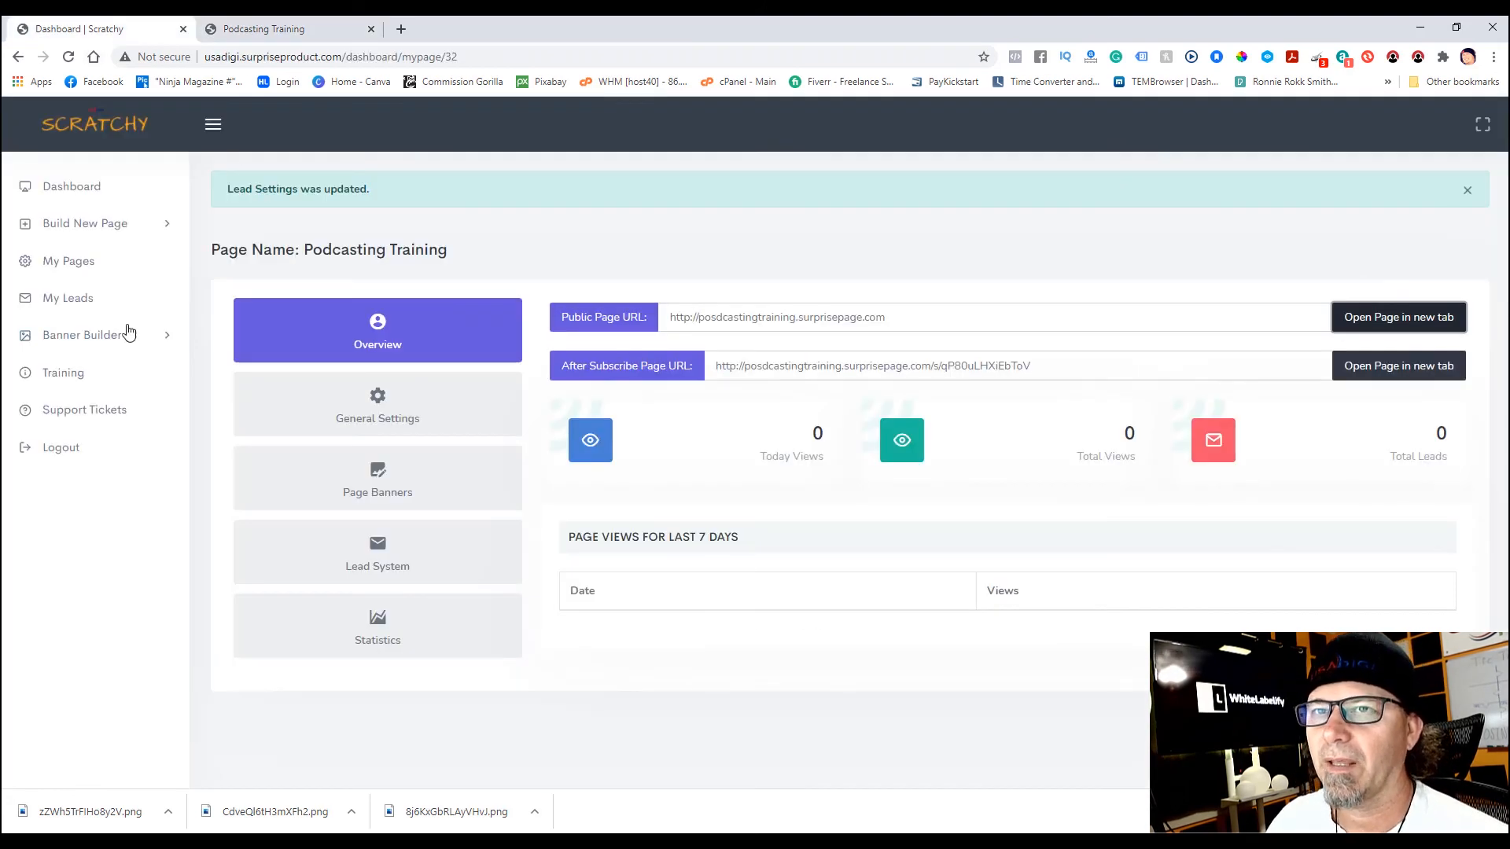
- Paste the prepared subscribe form HTML into Podcasting Training's Form HTML Code and update the changes
{"action": "left_click", "coordinate": [64, 266]}
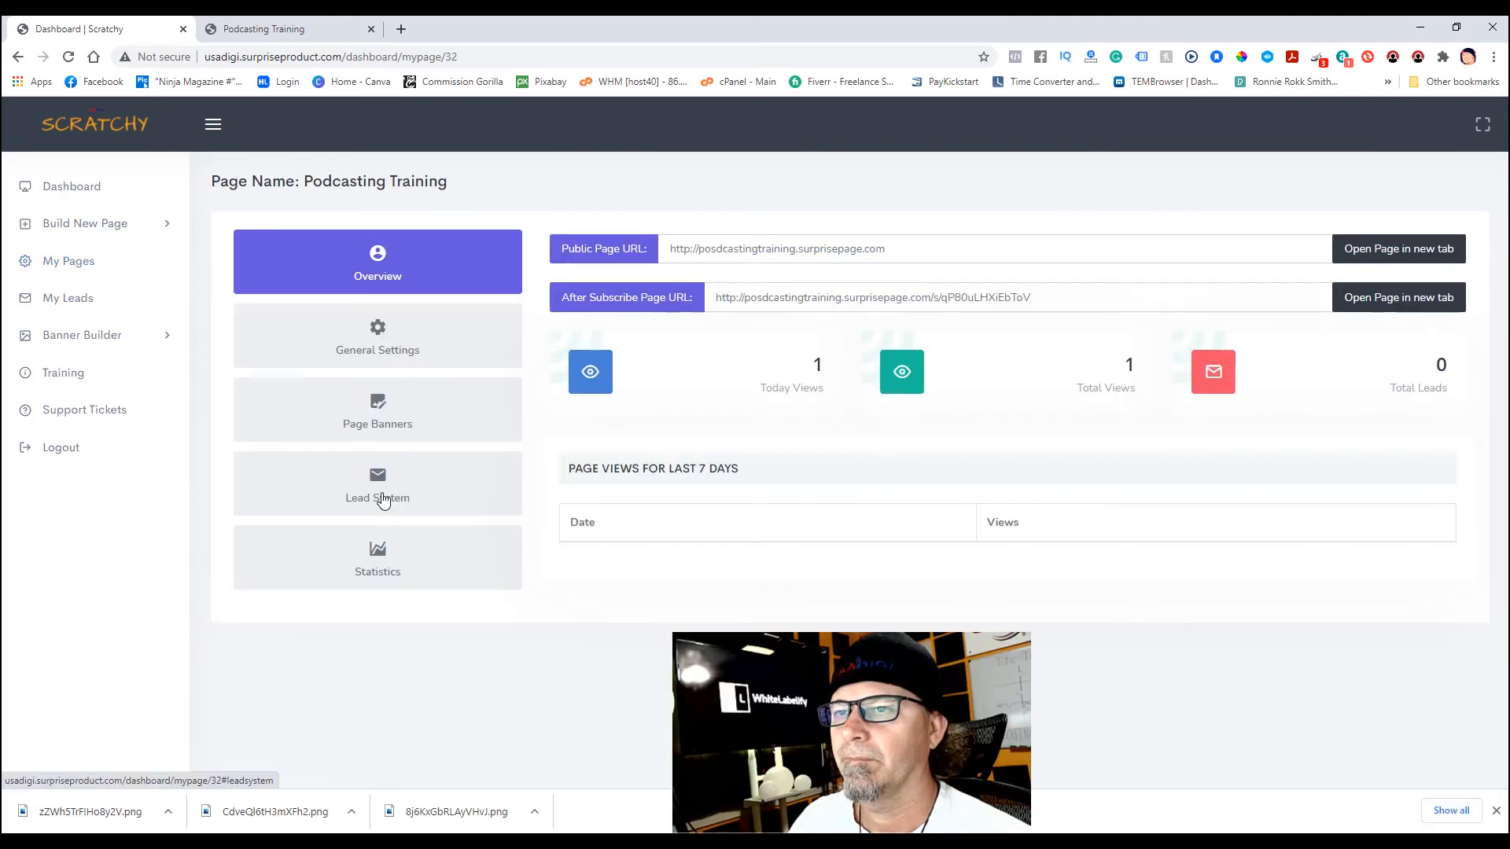
{"action": "left_click", "coordinate": [381, 494]}
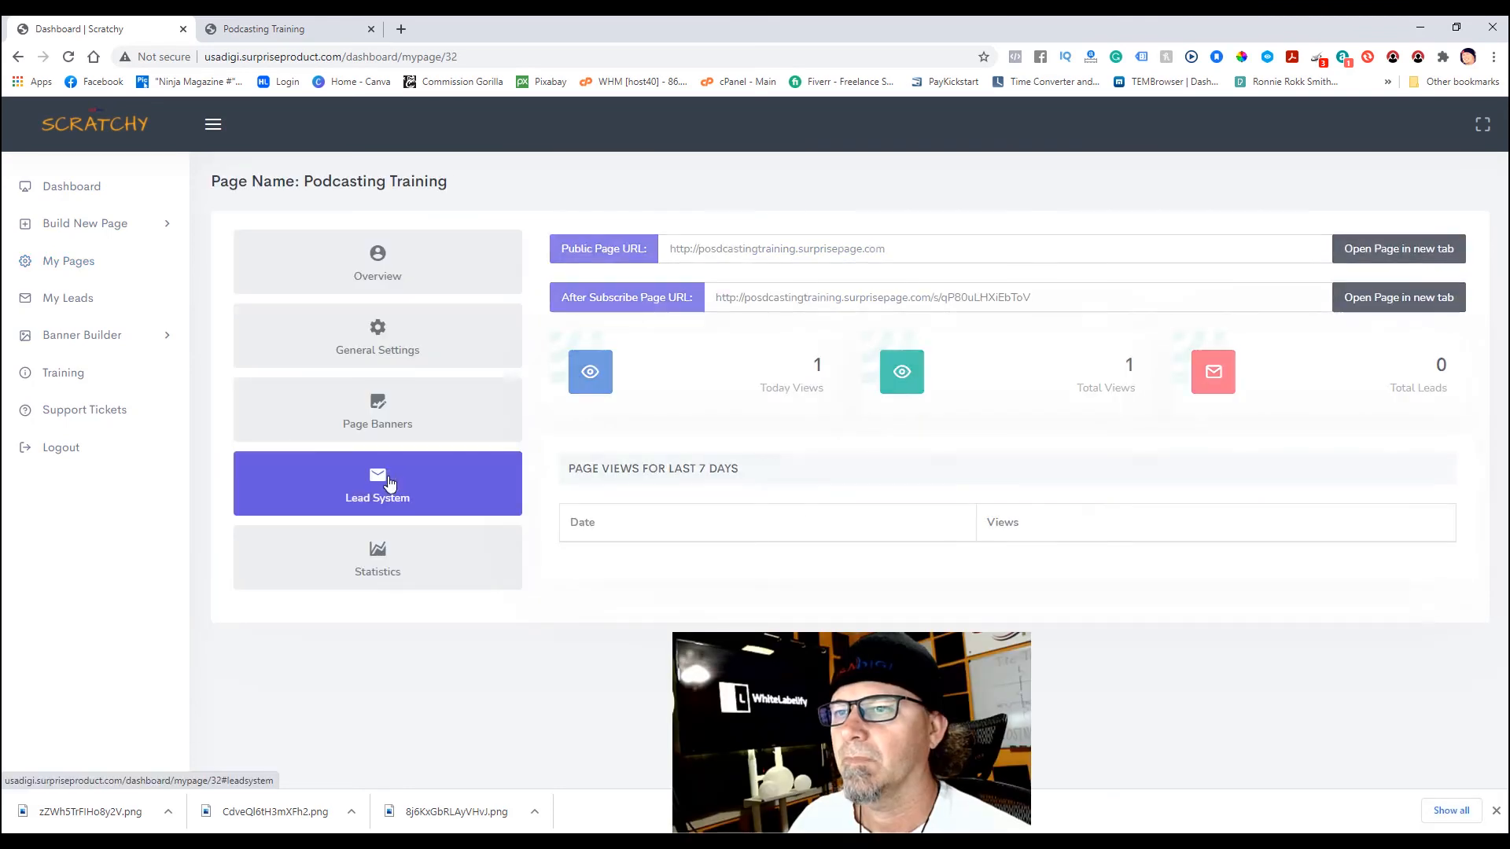
{"action": "left_click", "coordinate": [622, 548]}
{"action": "right_click", "coordinate": [629, 543]}
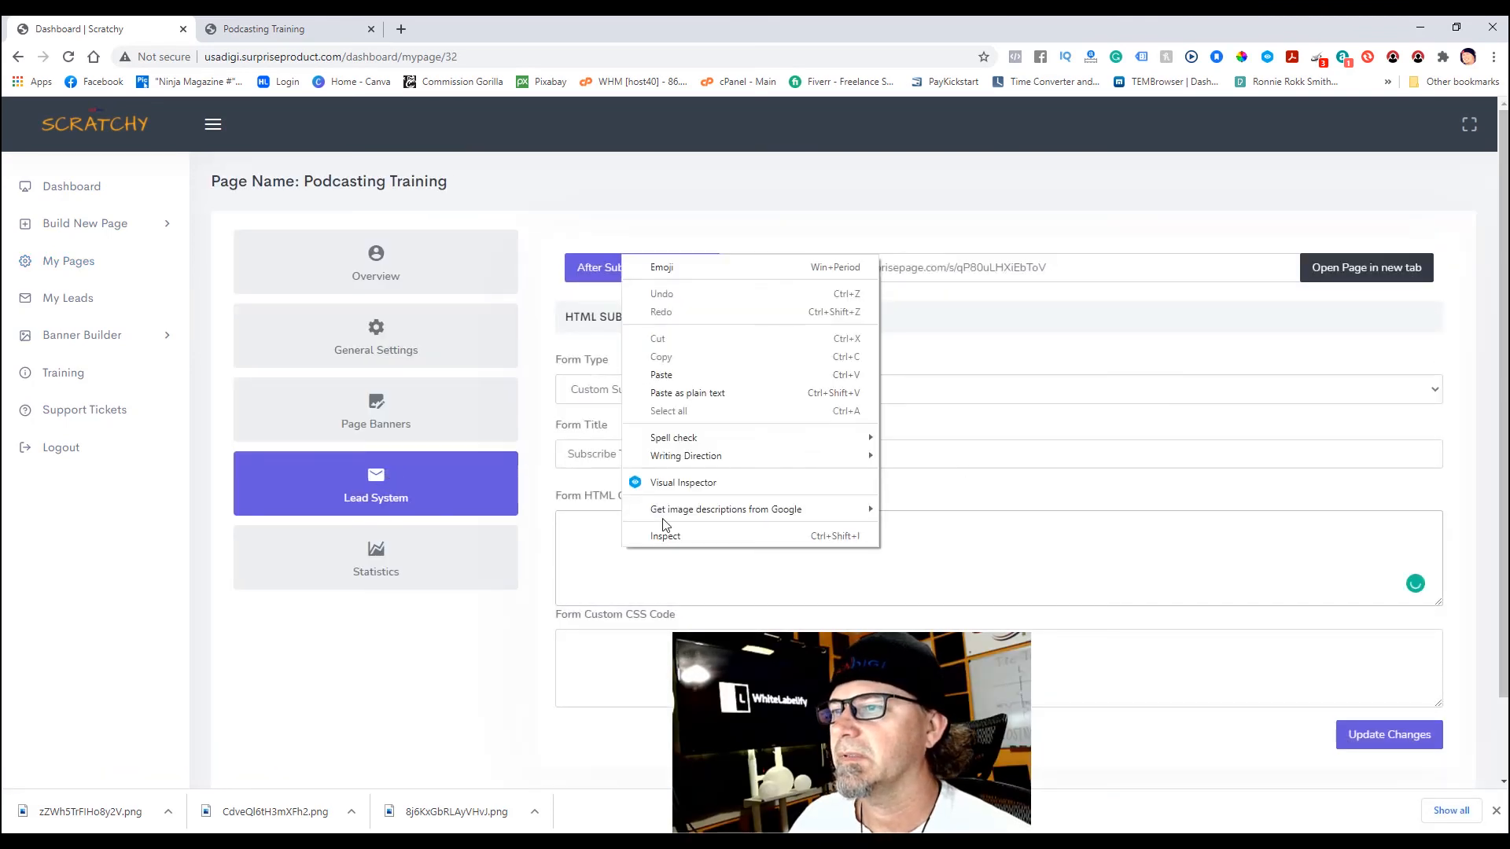
{"action": "left_click", "coordinate": [687, 390]}
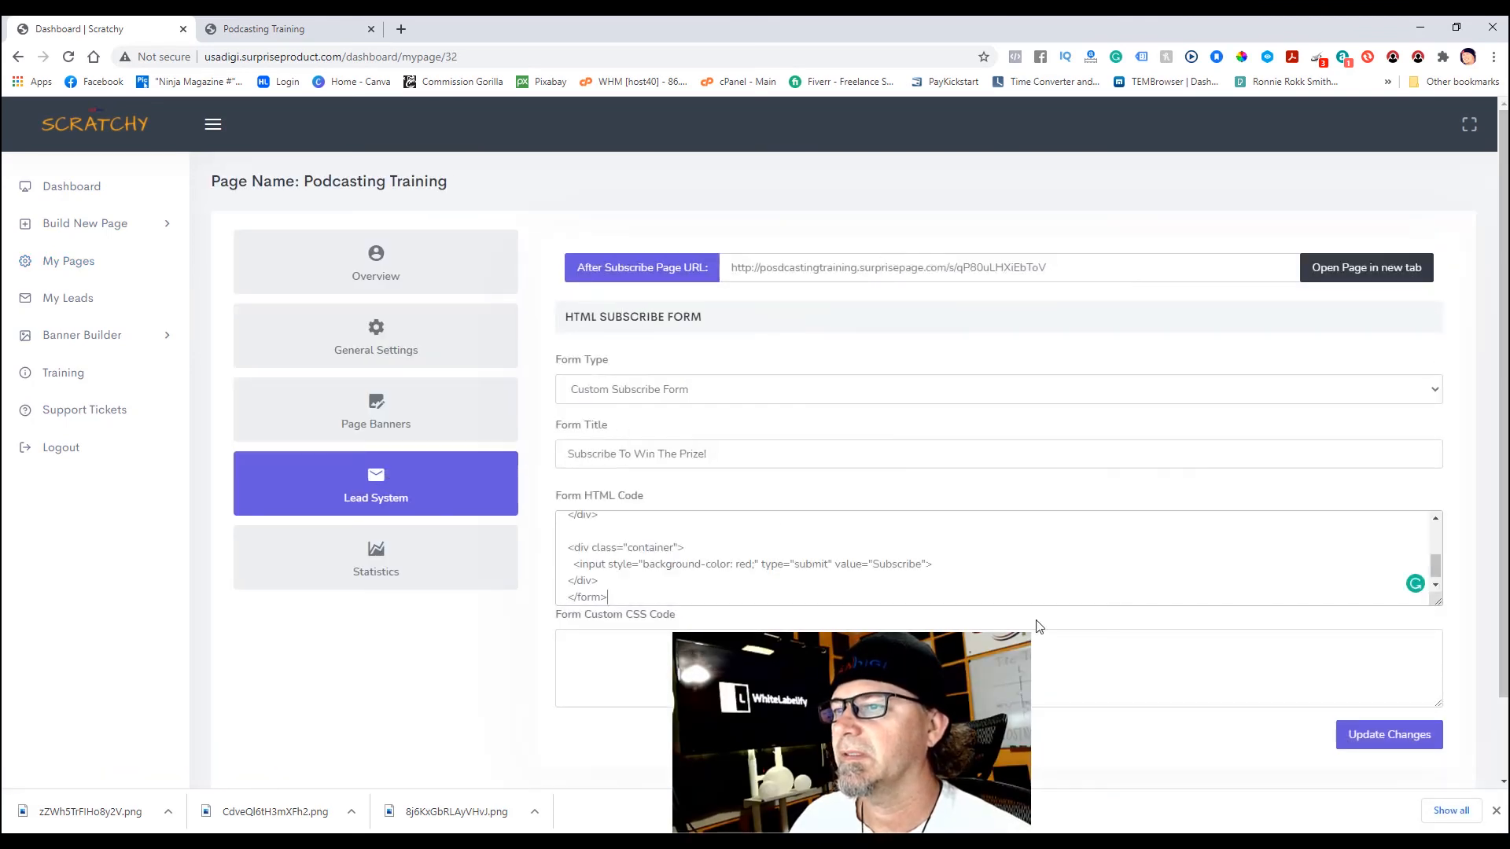
{"action": "left_click", "coordinate": [1368, 739]}
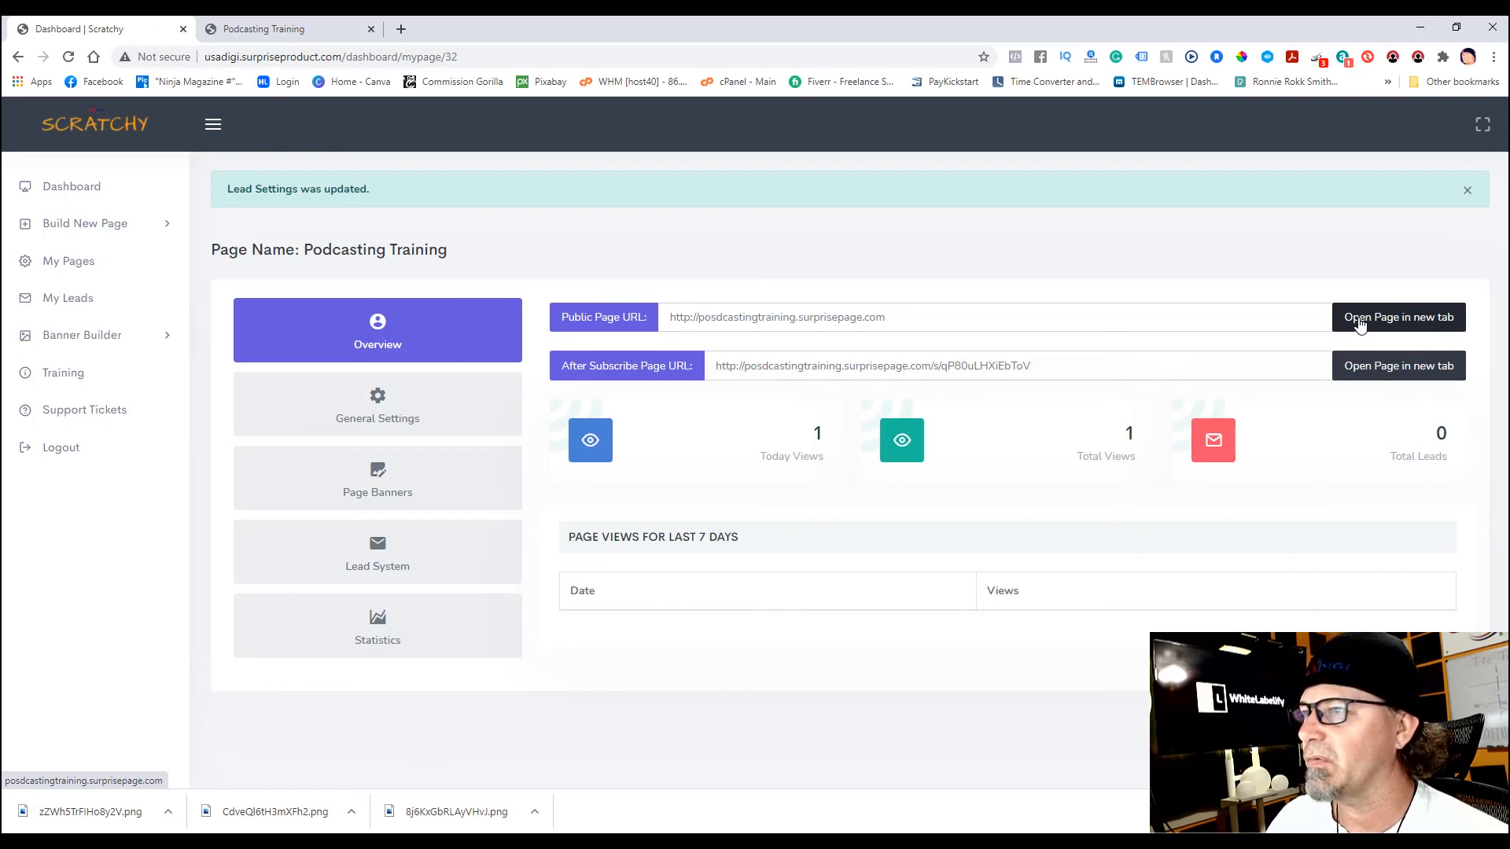
- On the live page, fill in a test full name and e-mail address and subscribe
{"action": "left_click", "coordinate": [1359, 323]}
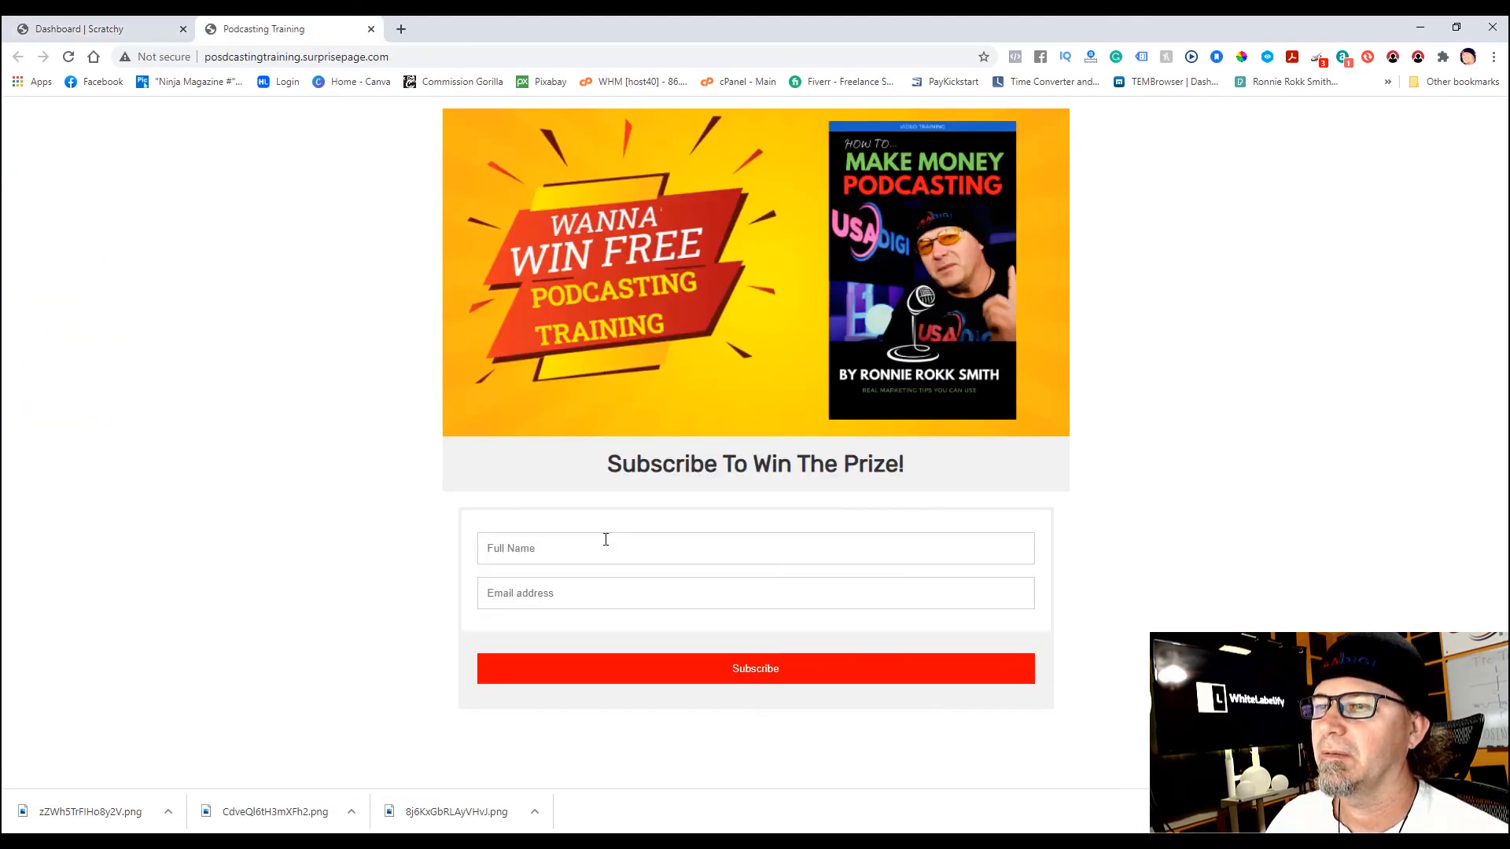
{"action": "left_click", "coordinate": [606, 540]}
{"action": "type", "text": "Ronnie"}
{"action": "key", "text": "Tab"}
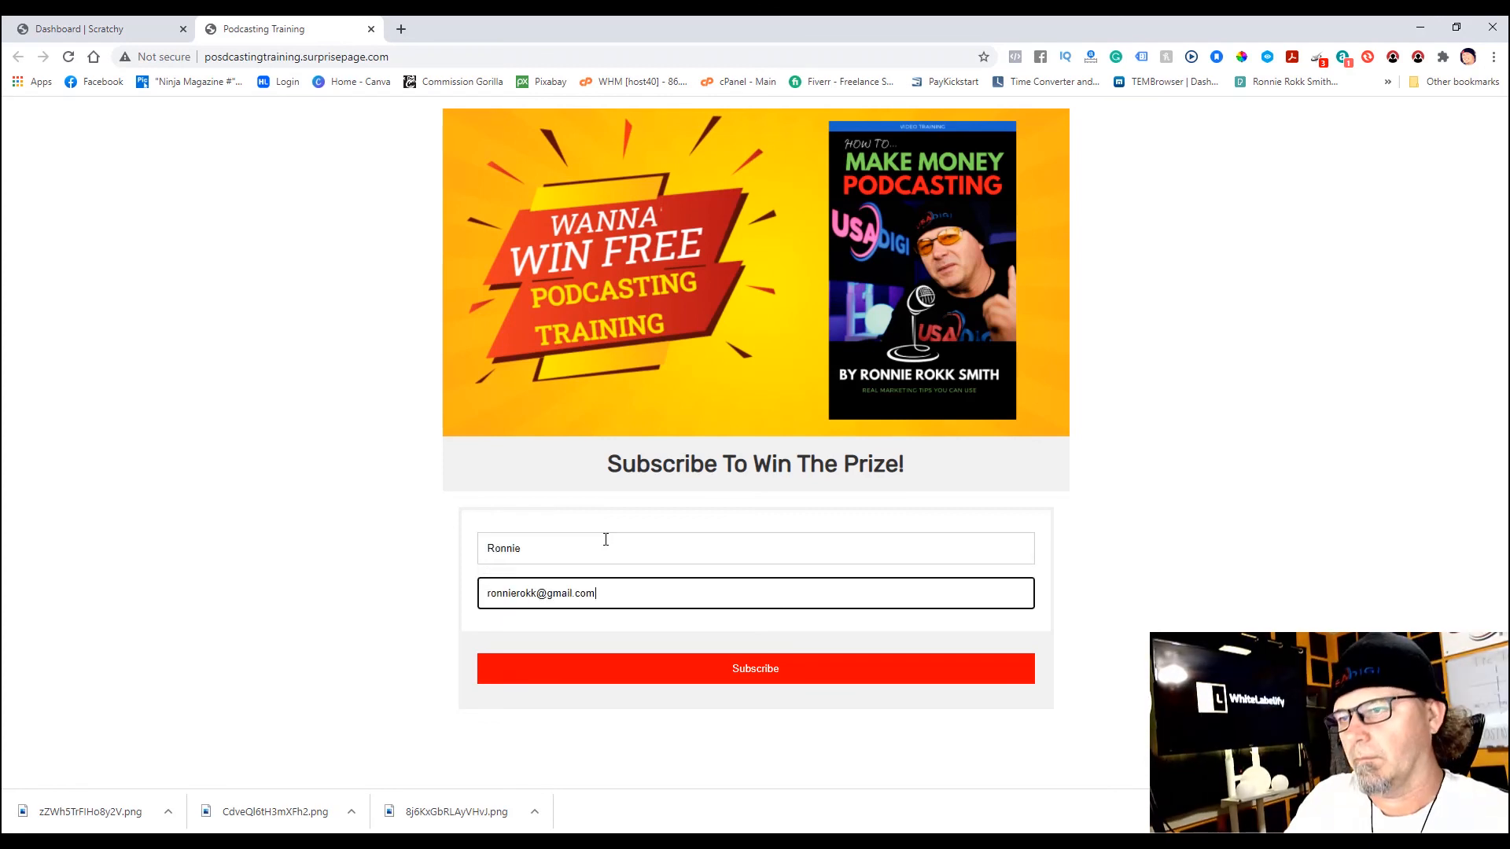
{"action": "left_click", "coordinate": [767, 667]}
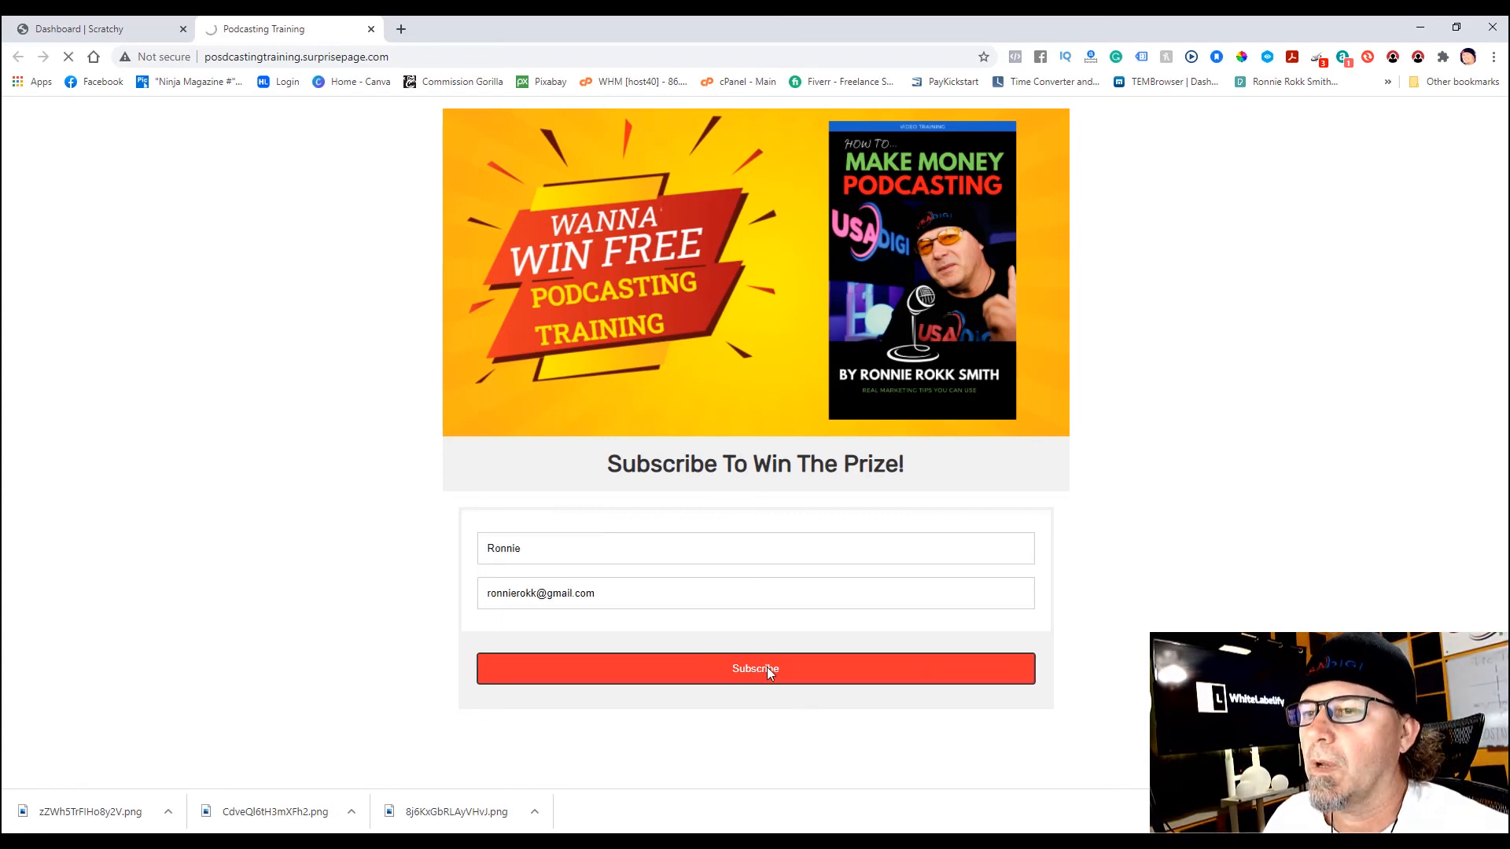
- Scratch the card to reveal the prize, follow CLICK HERE, and close that tab
{"action": "mouse_move", "coordinate": [620, 532]}
{"action": "left_mouse_down"}
{"action": "mouse_move", "coordinate": [681, 537]}
{"action": "mouse_move", "coordinate": [698, 512]}
{"action": "mouse_move", "coordinate": [948, 515]}
{"action": "mouse_move", "coordinate": [865, 621]}
{"action": "mouse_move", "coordinate": [670, 725]}
{"action": "mouse_move", "coordinate": [1030, 652]}
{"action": "mouse_move", "coordinate": [826, 769]}
{"action": "mouse_move", "coordinate": [484, 692]}
{"action": "mouse_move", "coordinate": [612, 666]}
{"action": "mouse_move", "coordinate": [652, 472]}
{"action": "mouse_move", "coordinate": [980, 509]}
{"action": "mouse_move", "coordinate": [1008, 556]}
{"action": "left_mouse_up"}
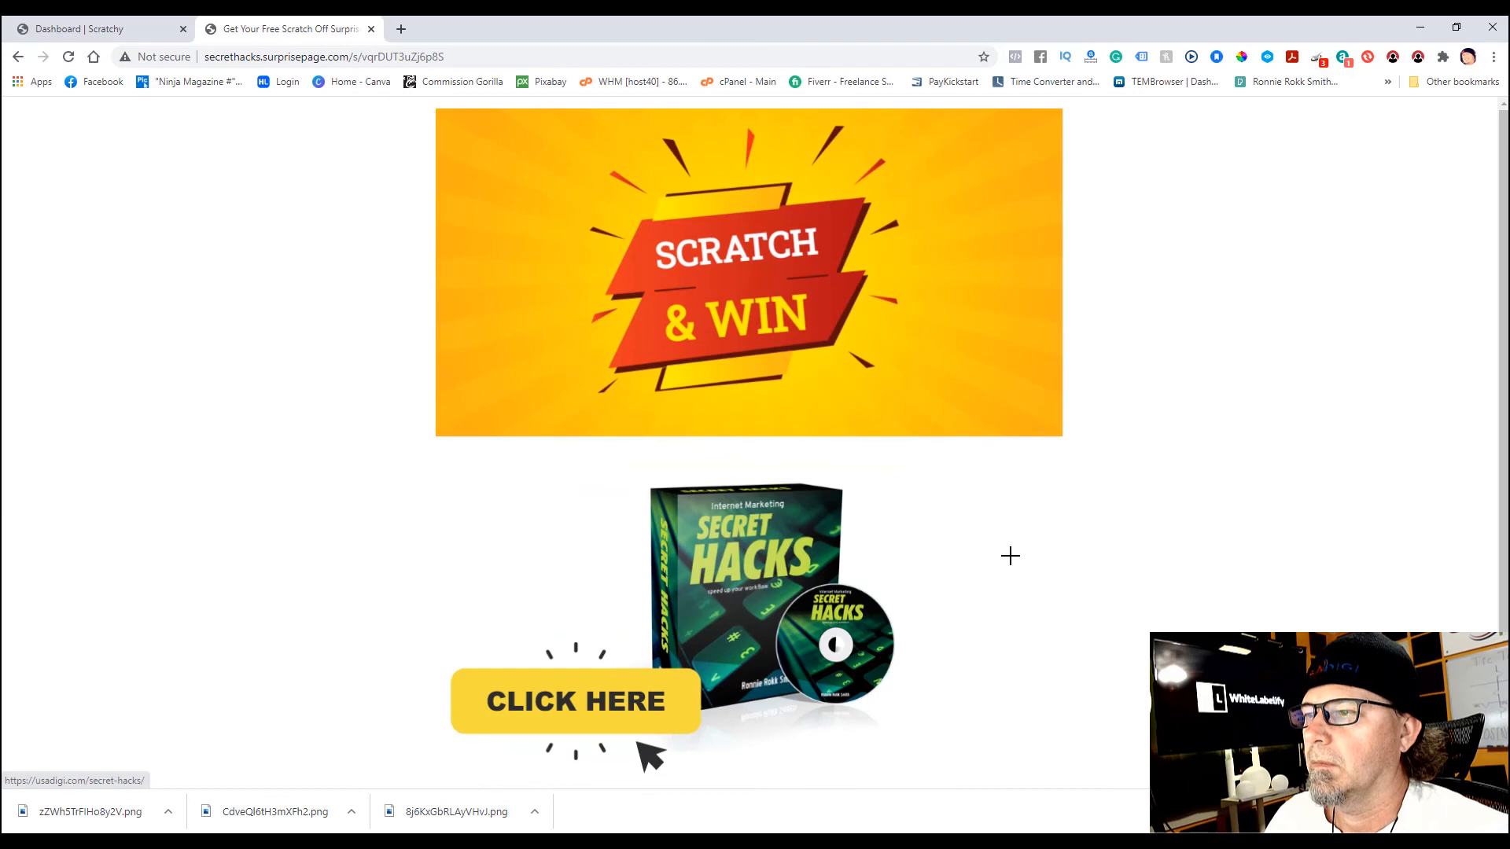
{"action": "left_click", "coordinate": [619, 700]}
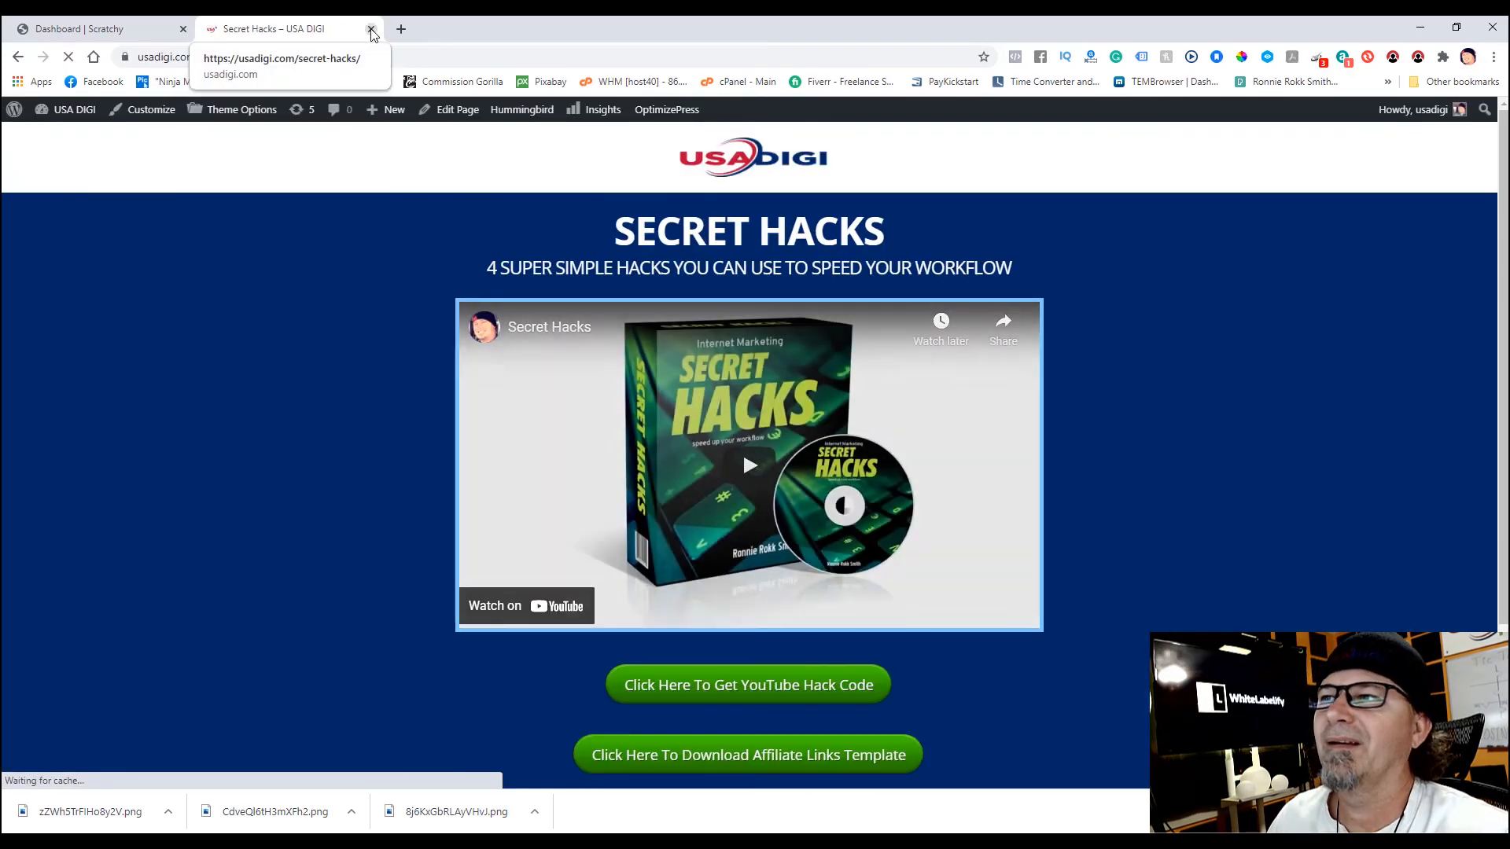
{"action": "left_click", "coordinate": [371, 30]}
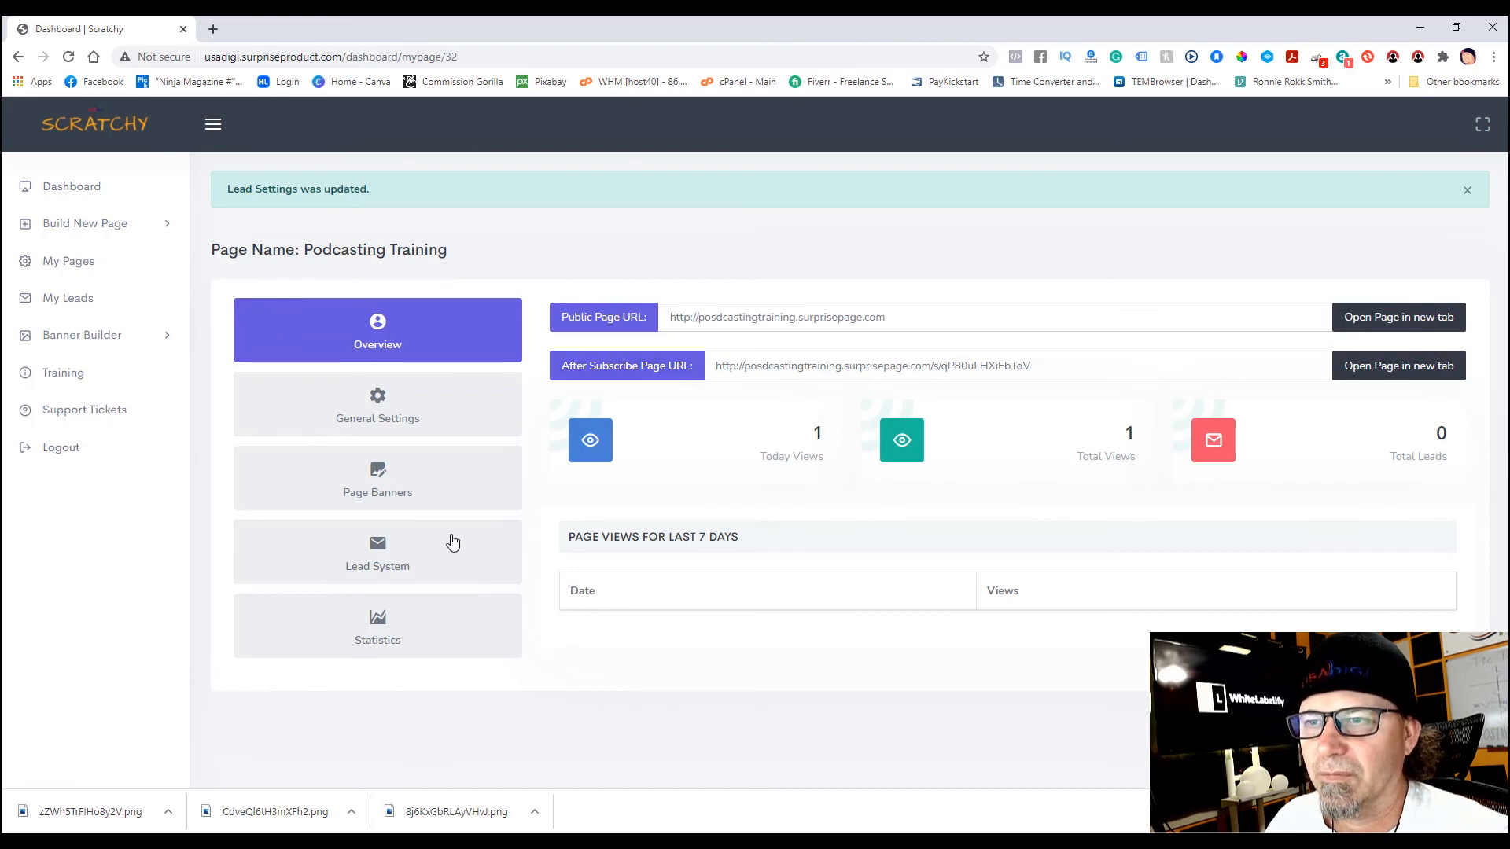
{"action": "left_click", "coordinate": [402, 561]}
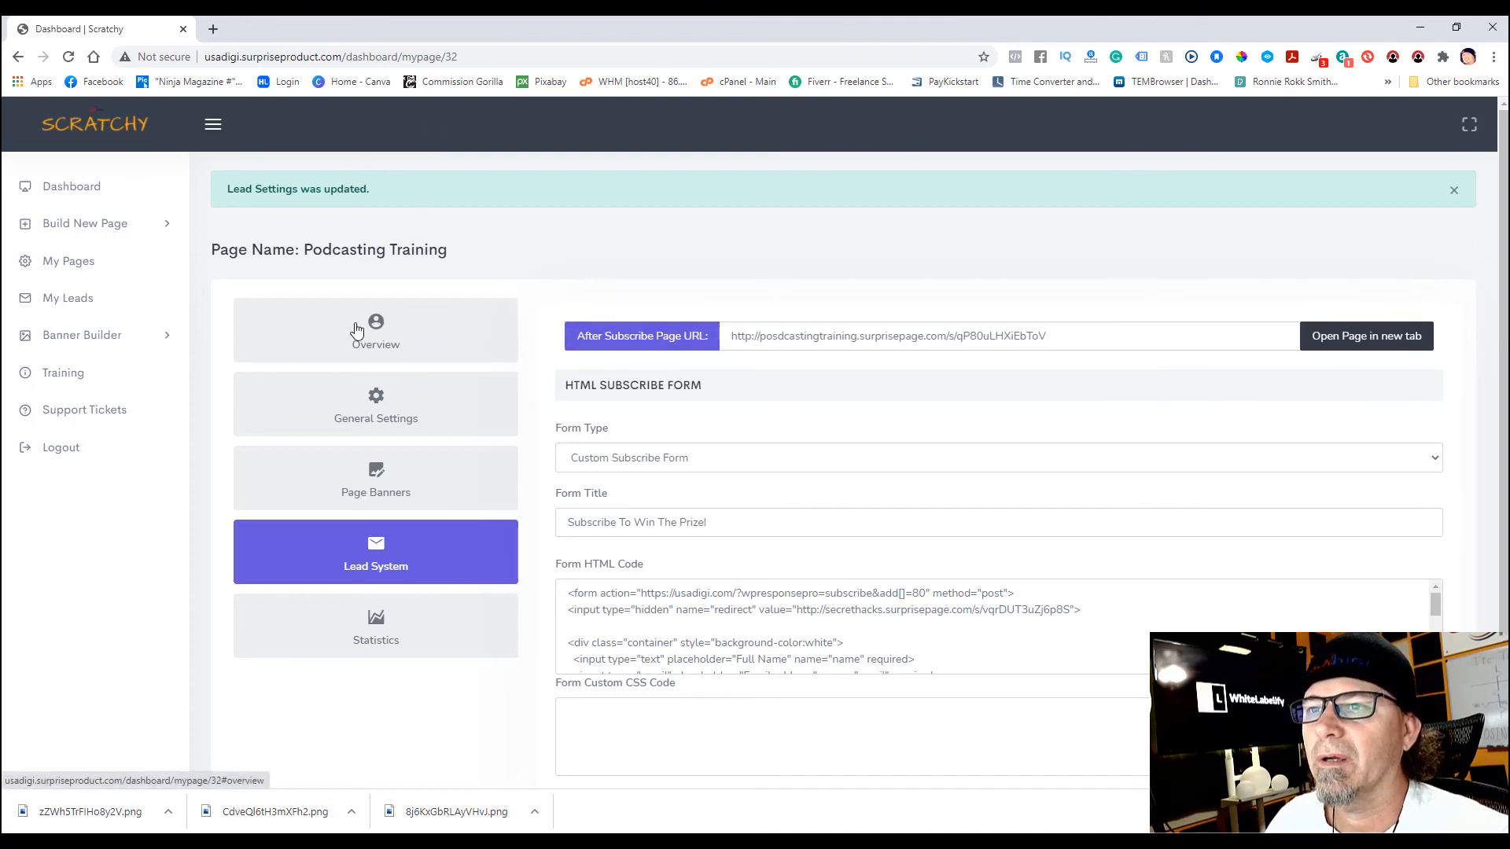
{"action": "left_click", "coordinate": [82, 270]}
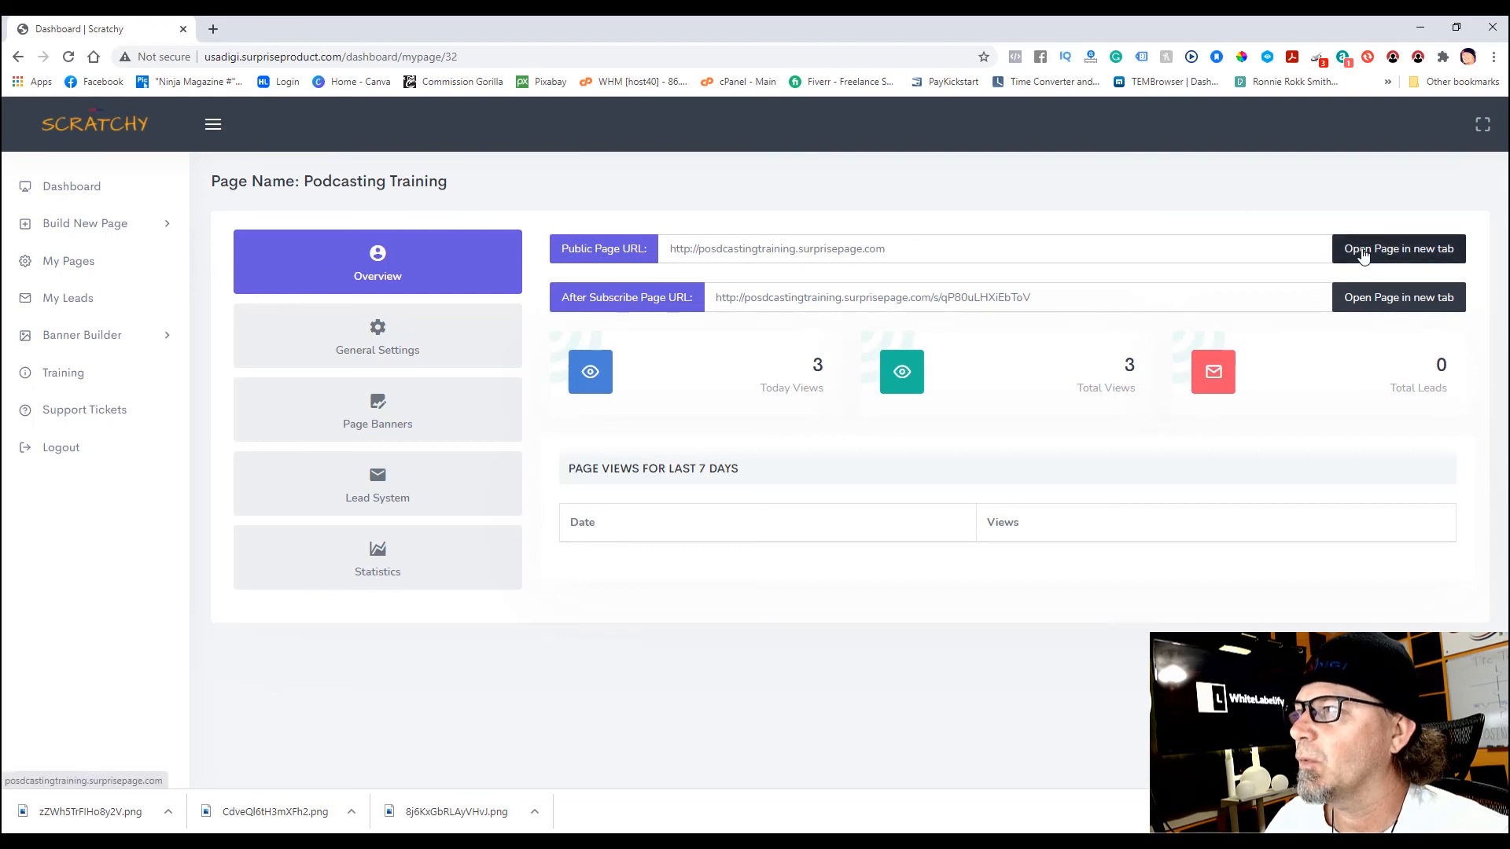
{"action": "right_click", "coordinate": [1362, 254]}
{"action": "left_click", "coordinate": [1345, 263]}
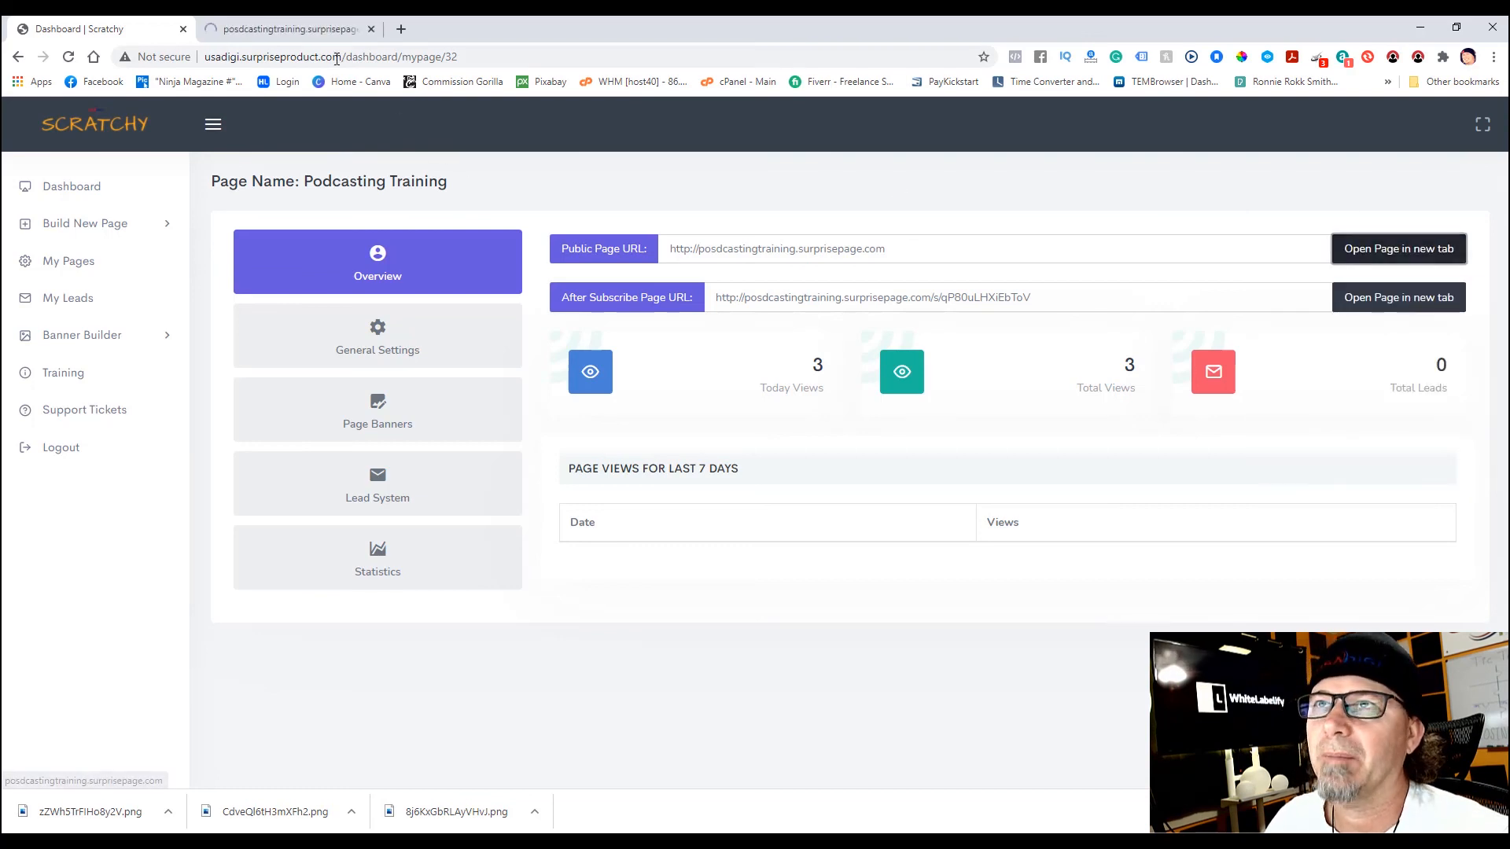
{"action": "left_click", "coordinate": [323, 32]}
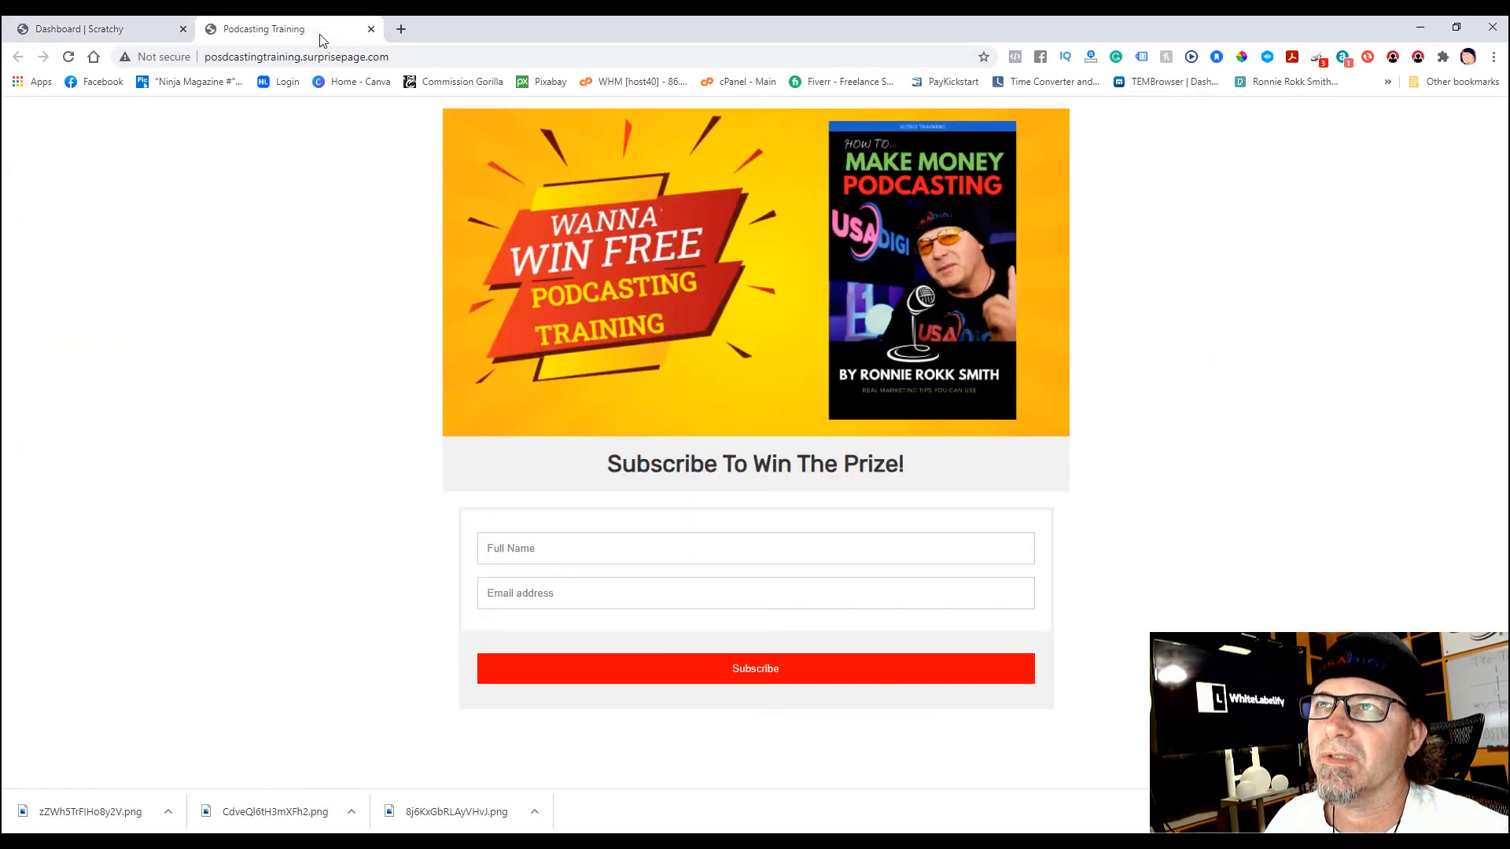
{"action": "left_click", "coordinate": [371, 30]}
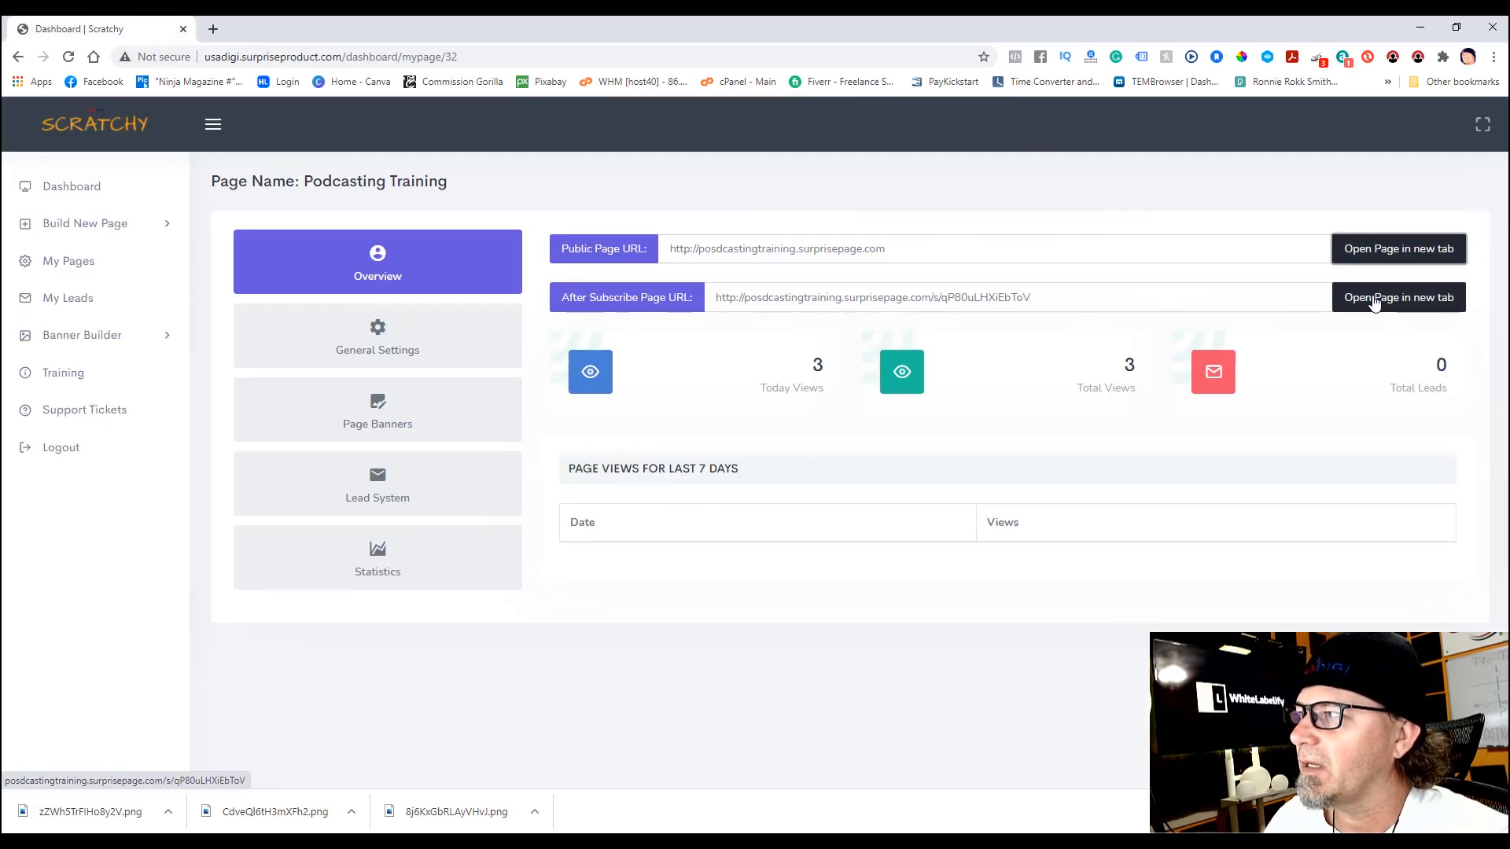
{"action": "right_click", "coordinate": [1374, 303]}
{"action": "left_click", "coordinate": [1381, 306]}
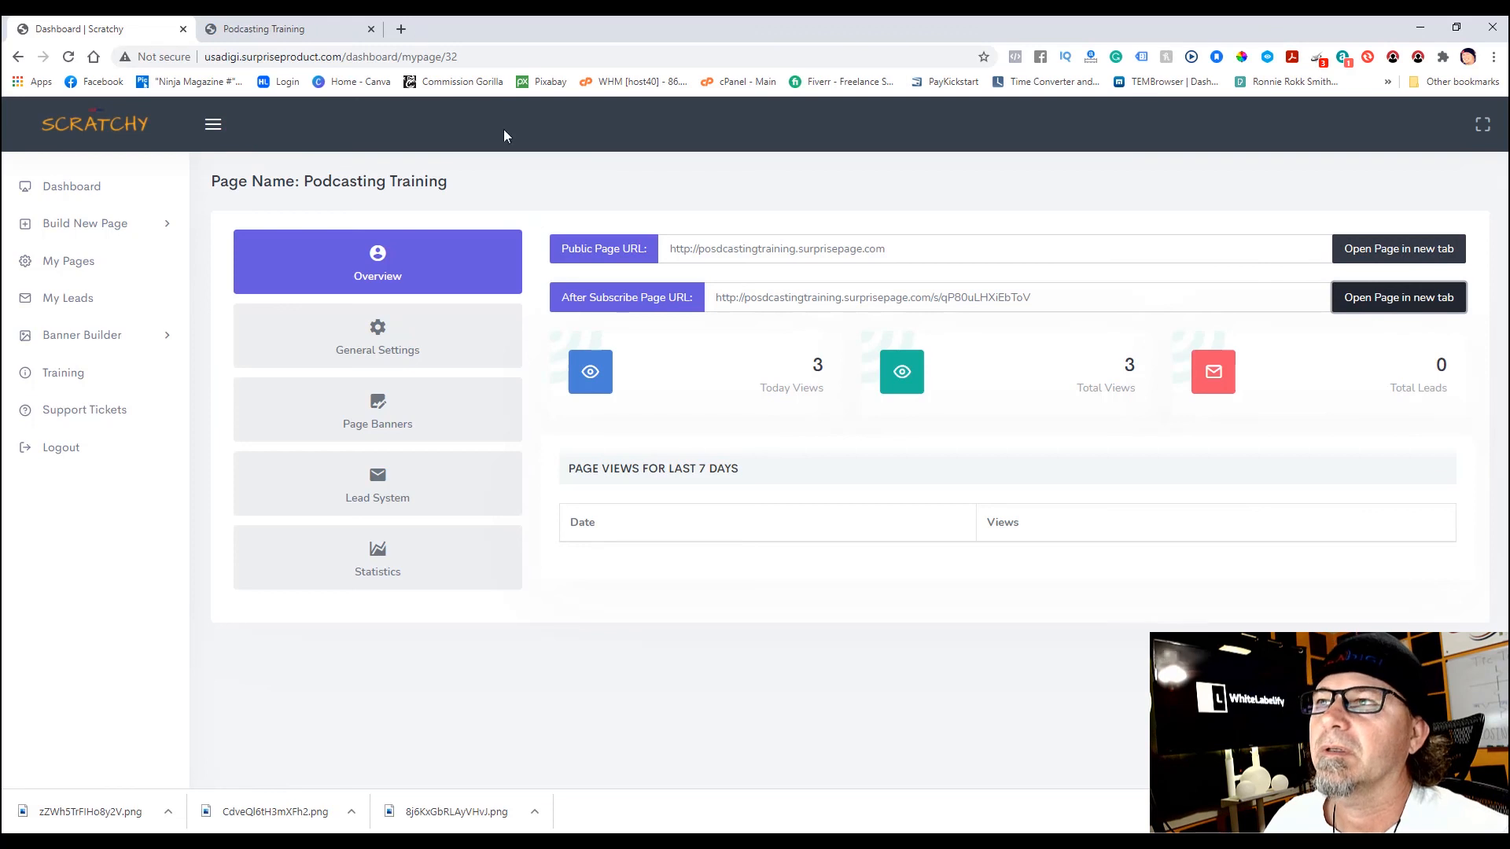
{"action": "left_click", "coordinate": [355, 30]}
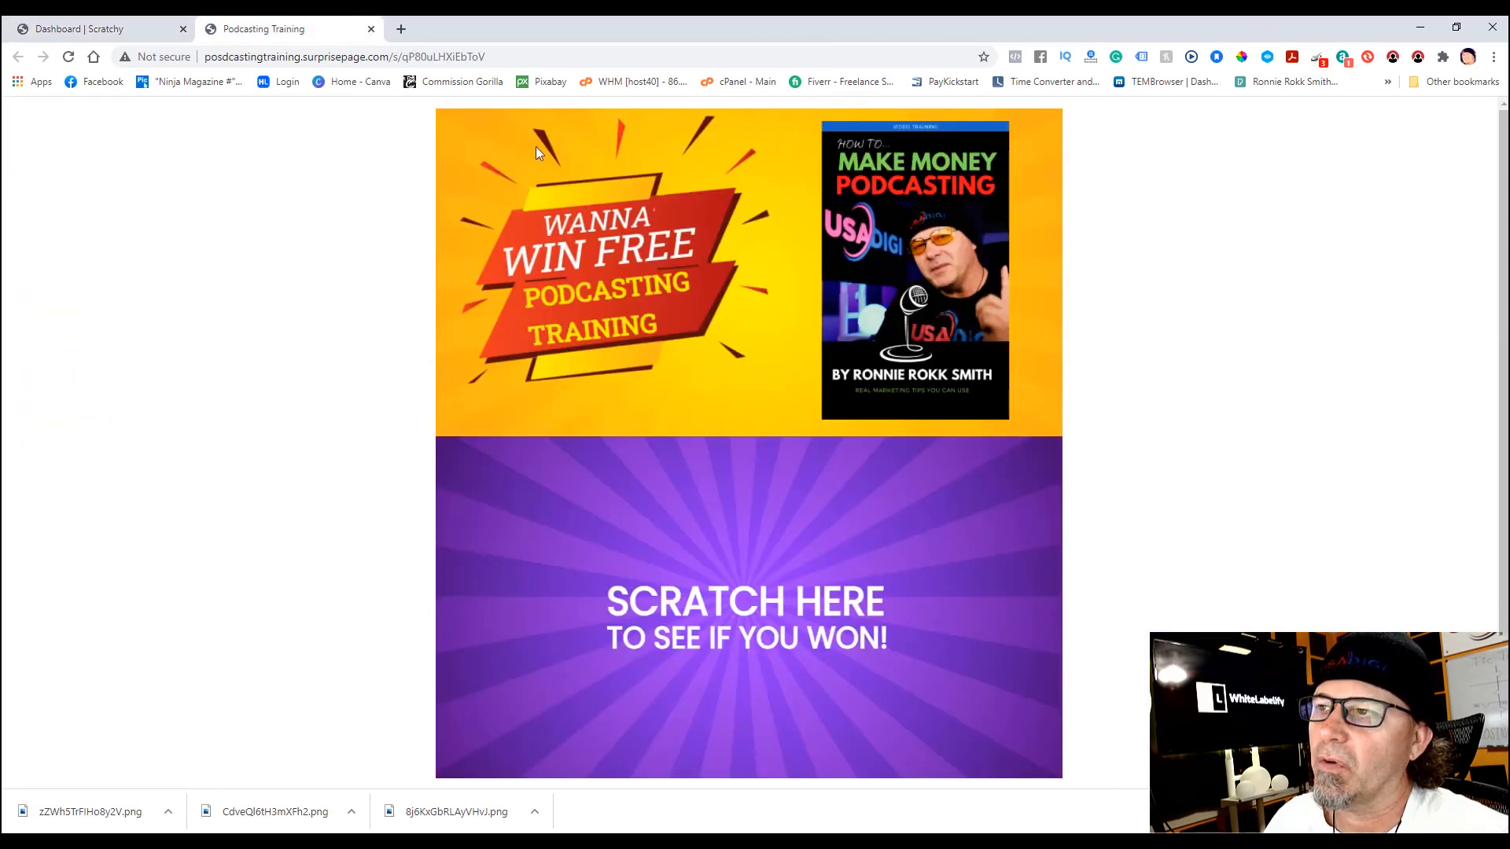
{"action": "mouse_move", "coordinate": [594, 480]}
{"action": "left_mouse_down"}
{"action": "mouse_move", "coordinate": [828, 516]}
{"action": "mouse_move", "coordinate": [543, 617]}
{"action": "mouse_move", "coordinate": [802, 651]}
{"action": "mouse_move", "coordinate": [673, 684]}
{"action": "mouse_move", "coordinate": [842, 708]}
{"action": "left_mouse_up"}
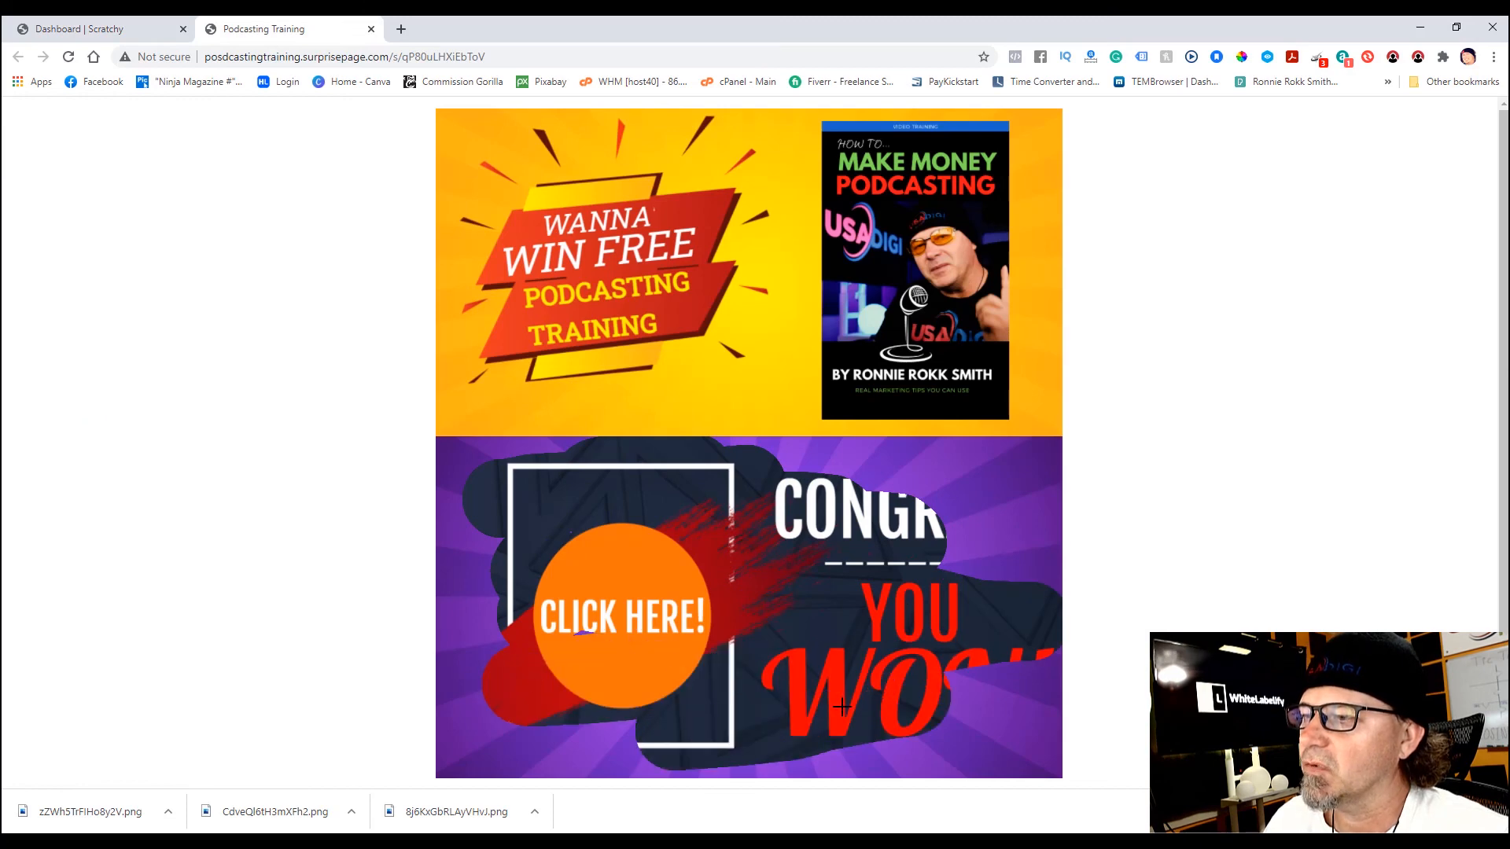
{"action": "left_click", "coordinate": [623, 608]}
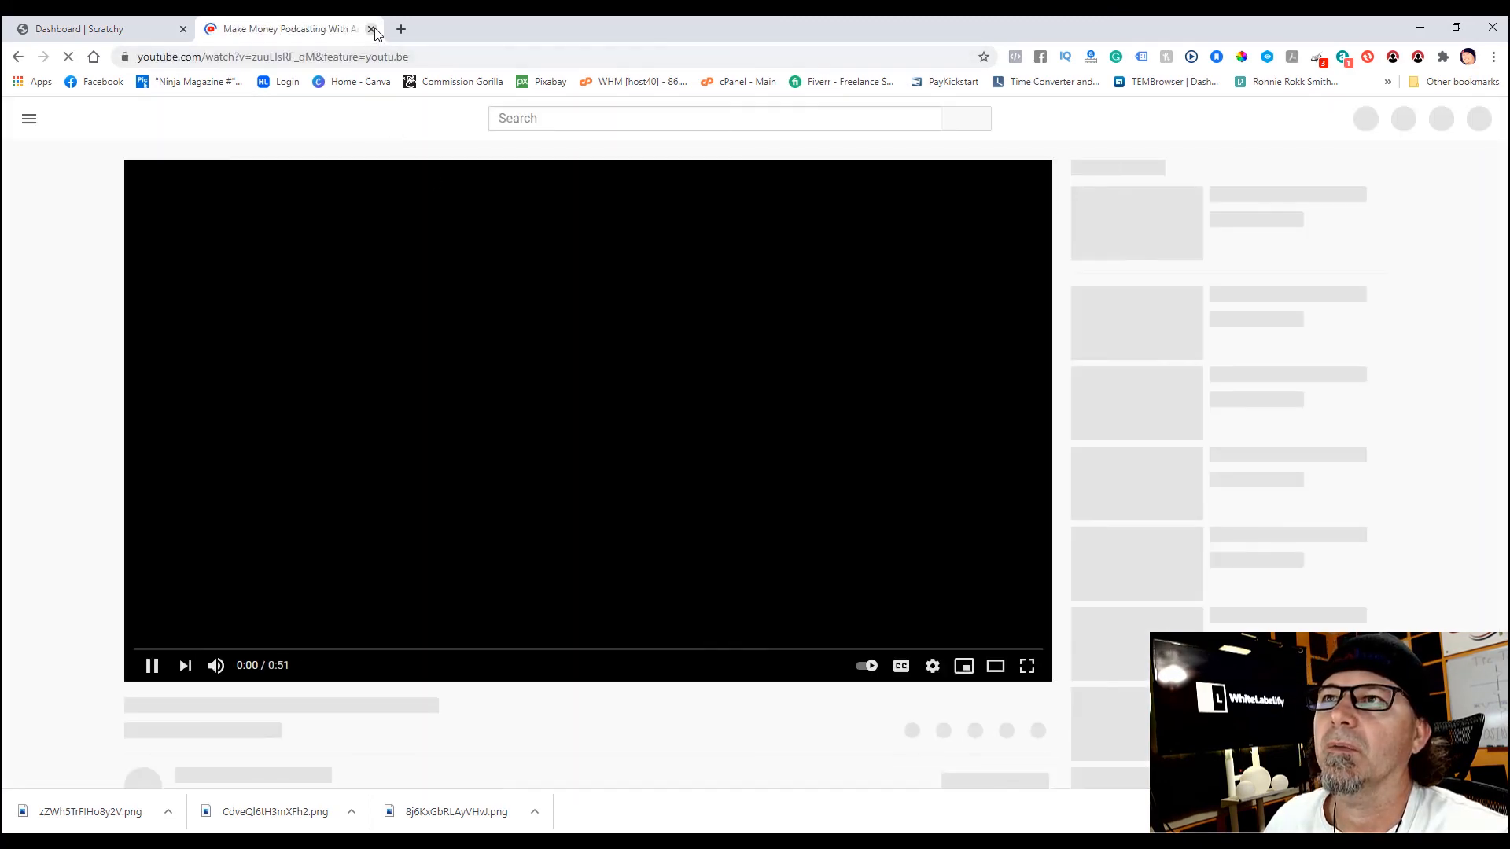
{"action": "left_click", "coordinate": [371, 29]}
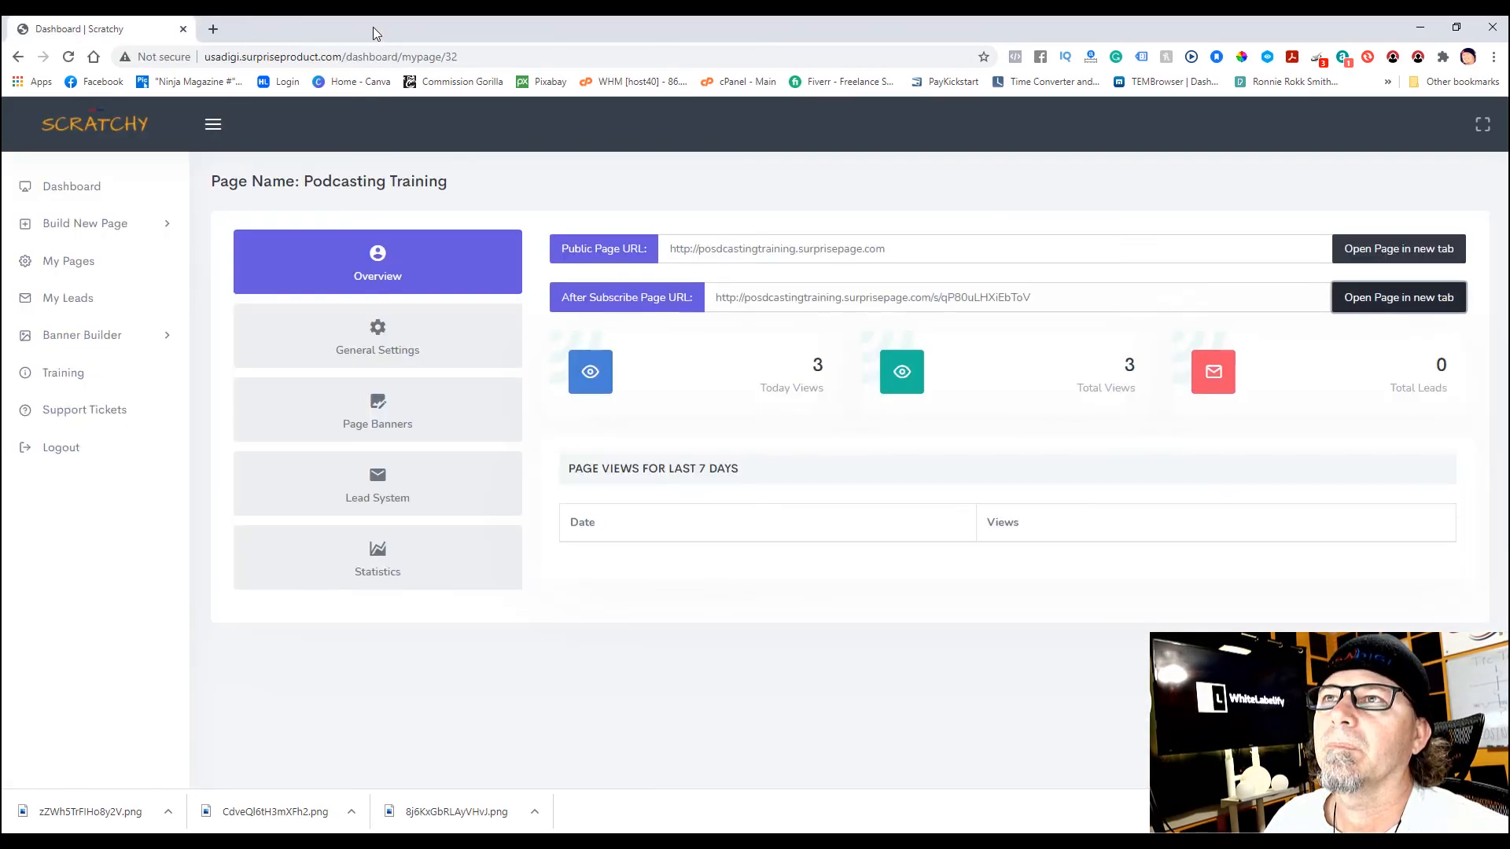